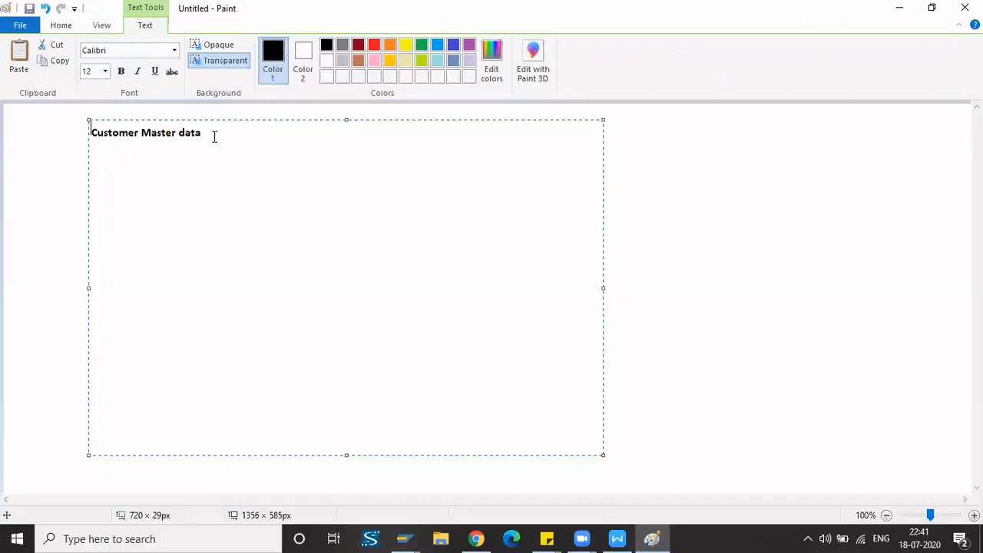
- Add the line "1. General data : 7 Tab pages" below the Customer Master data heading
{"action": "key", "text": "Down"}
{"action": "key", "text": "Return"}
{"action": "type", "text": "1. General data"}
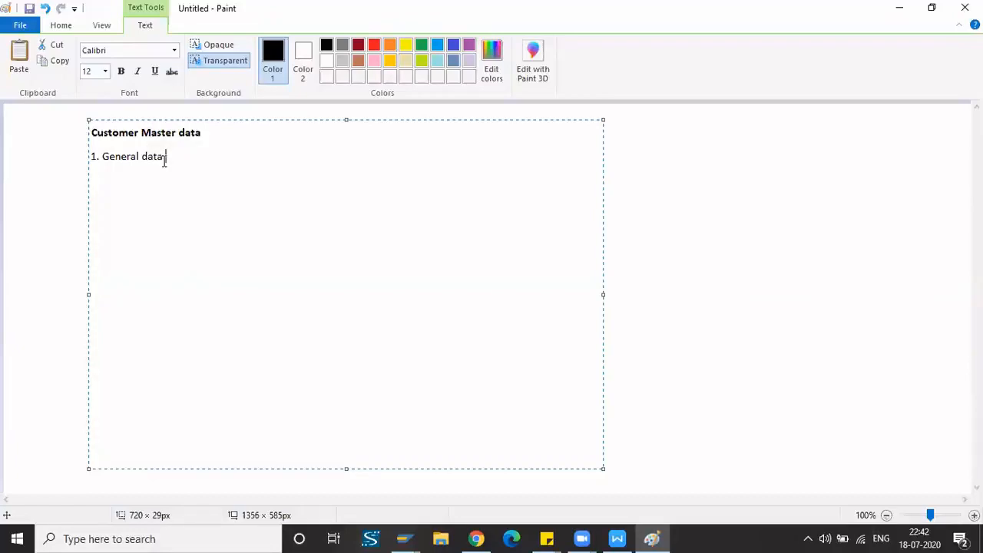
{"action": "type", "text": ":"}
{"action": "type", "text": "&"}
{"action": "key", "text": "BackSpace"}
{"action": "type", "text": "7 Tab pages"}
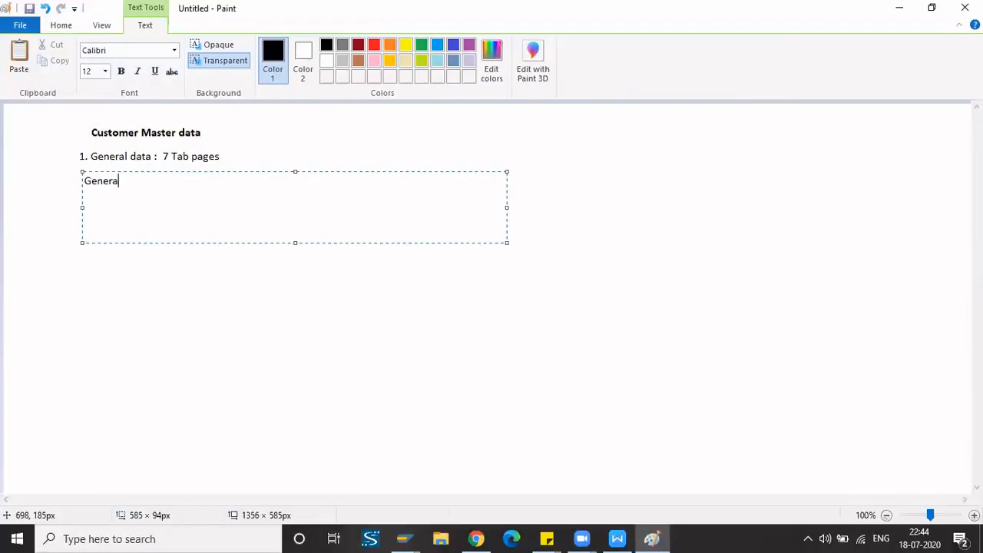
- List the General data tabs below as text: Address tab, Control Tab, payment, Market tab, Unloading point, Export data, contact person
{"action": "type", "text": "data:  Address tab "}
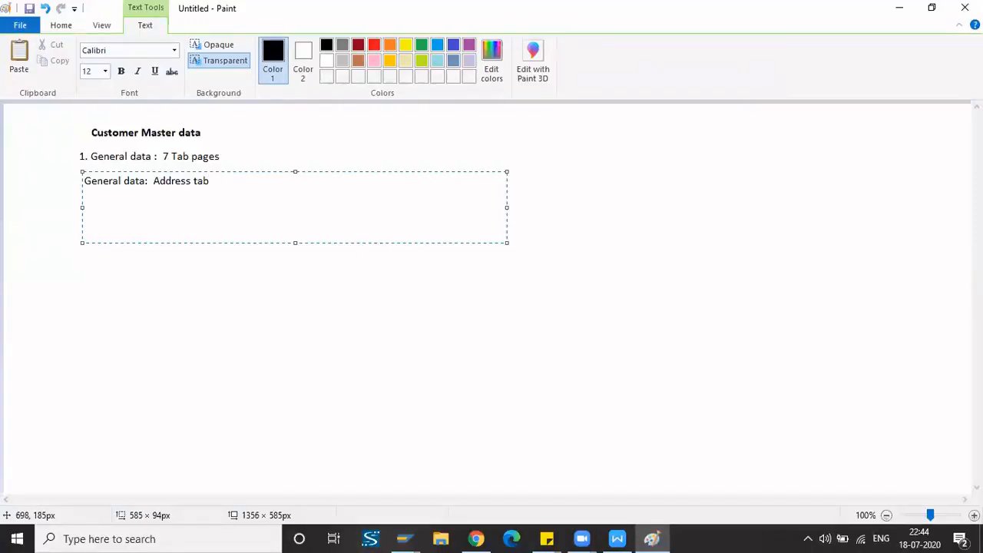
{"action": "type", "text": " Control Tab payment"}
{"action": "type", "text": "Marke"}
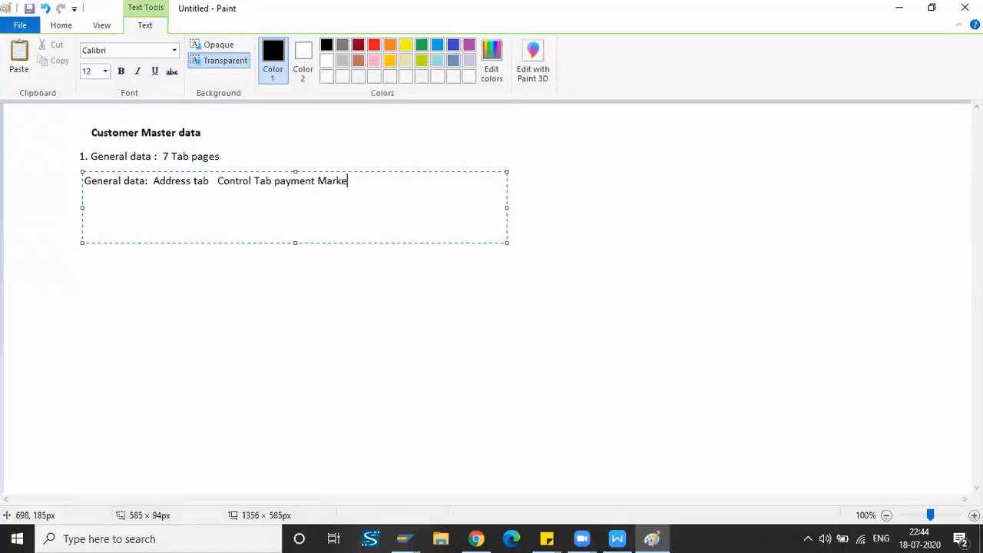
{"action": "type", "text": "t tab"}
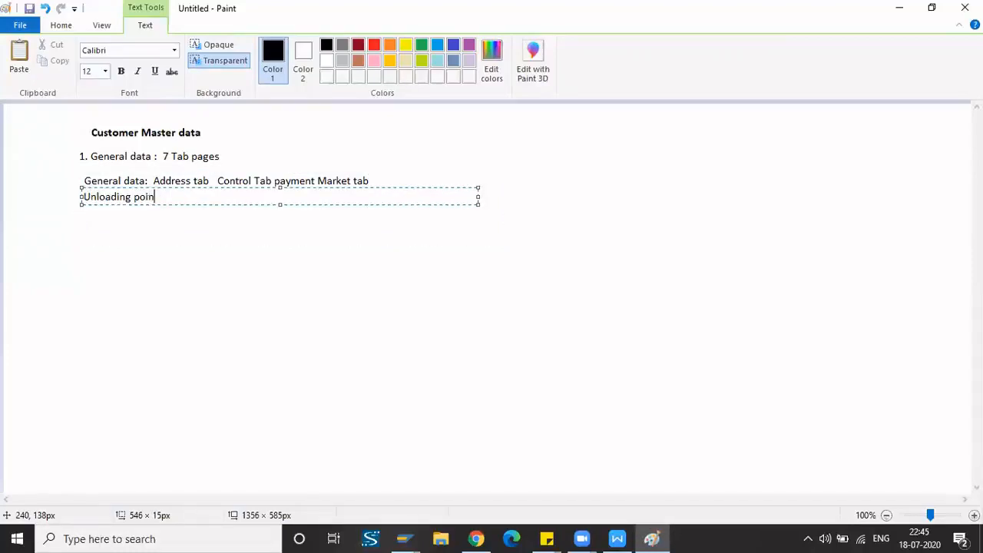
{"action": "type", "text": "t Export data contact "}
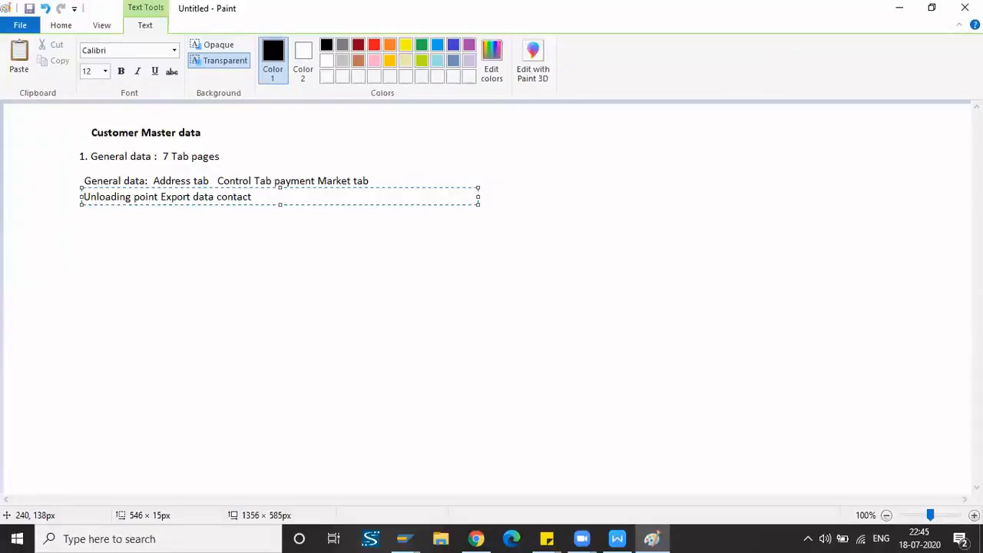
{"action": "type", "text": "person"}
{"action": "left_click", "coordinate": [161, 234]}
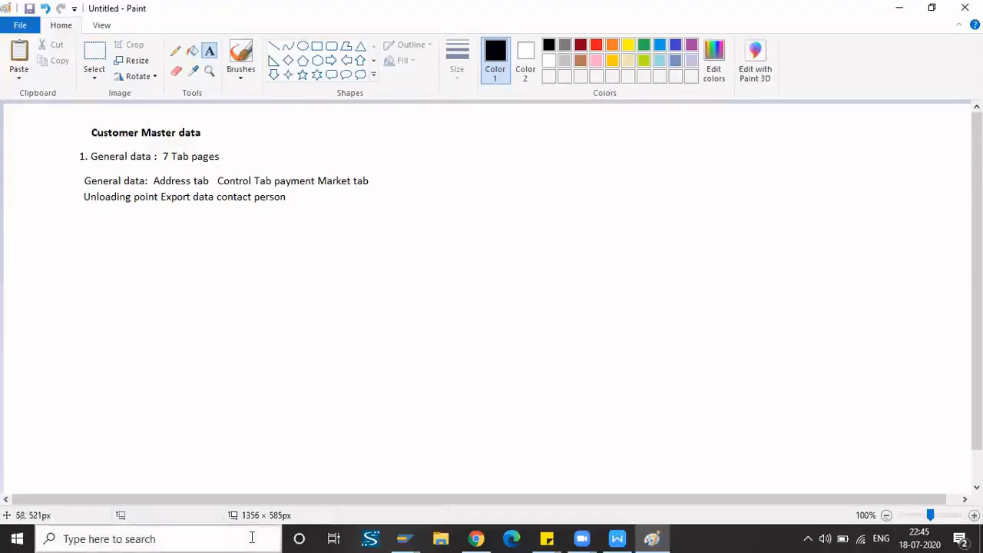
- Switch to SAP, leave the customer creation screen and start the customer change transaction XD02
{"action": "mouse_move", "coordinate": [570, 535]}
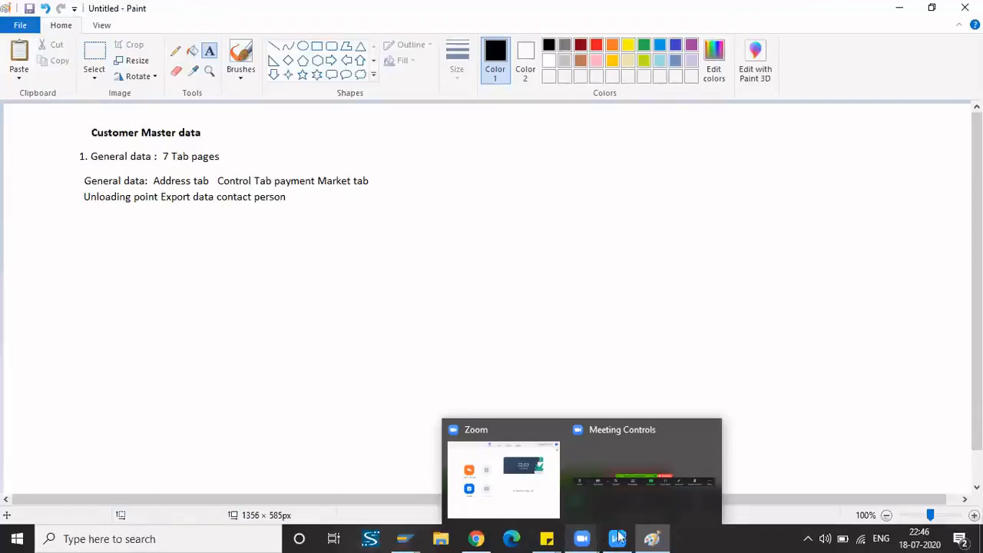
{"action": "mouse_move", "coordinate": [647, 538]}
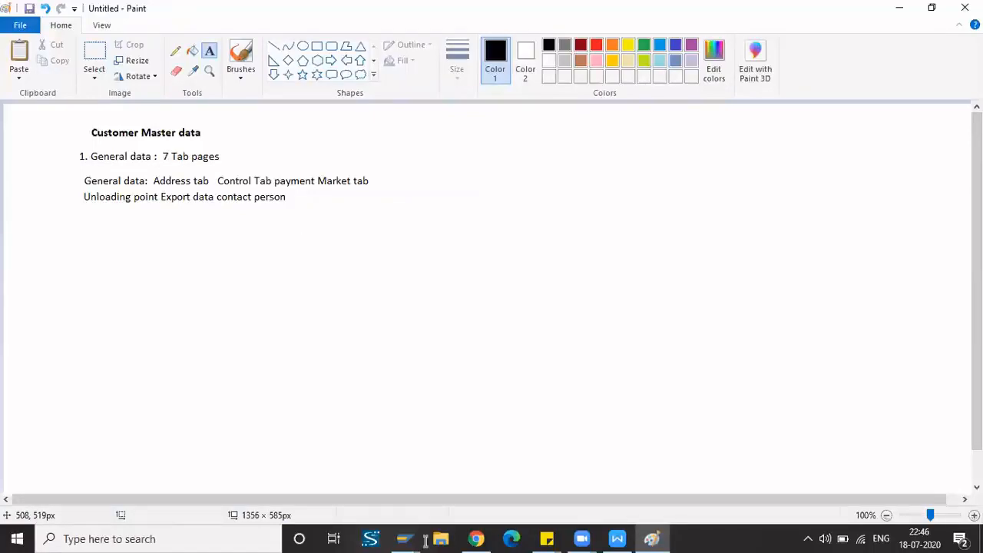
{"action": "mouse_move", "coordinate": [404, 538]}
{"action": "left_click", "coordinate": [430, 491]}
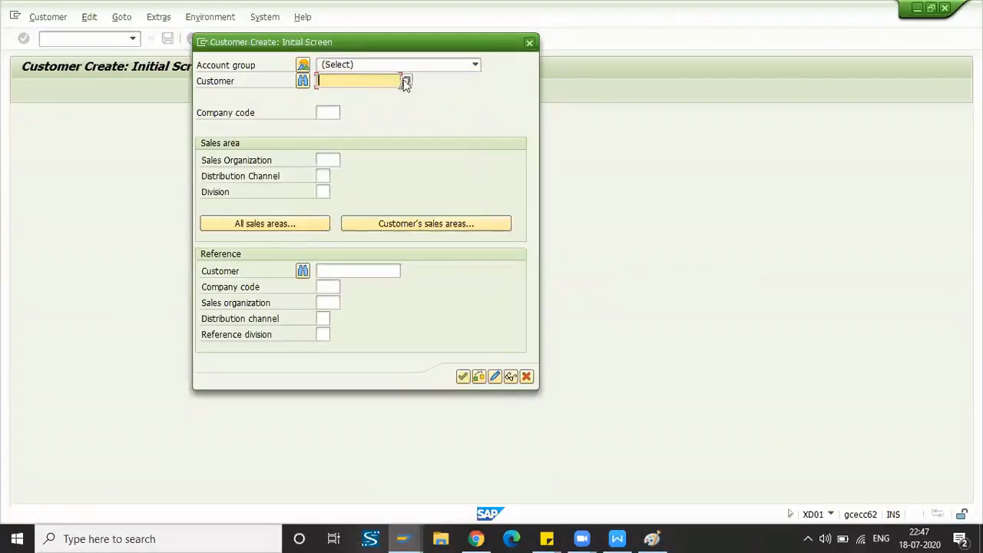
{"action": "left_click", "coordinate": [405, 81]}
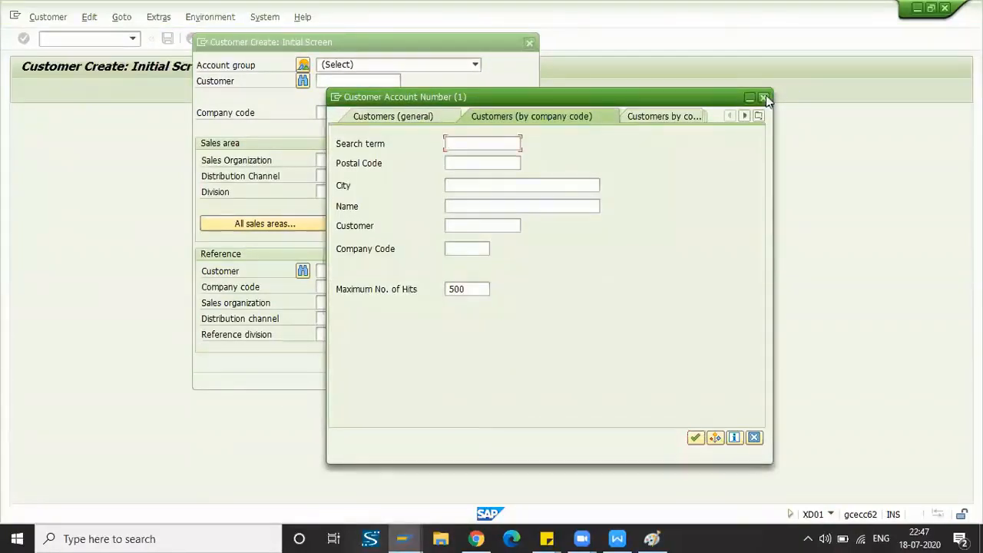
{"action": "left_click", "coordinate": [764, 98]}
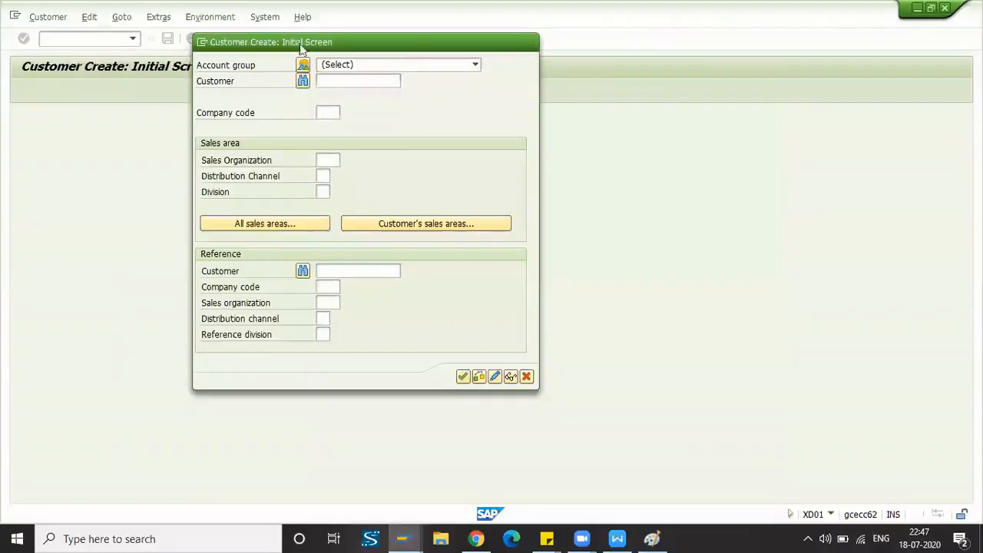
{"action": "key", "text": "Escape"}
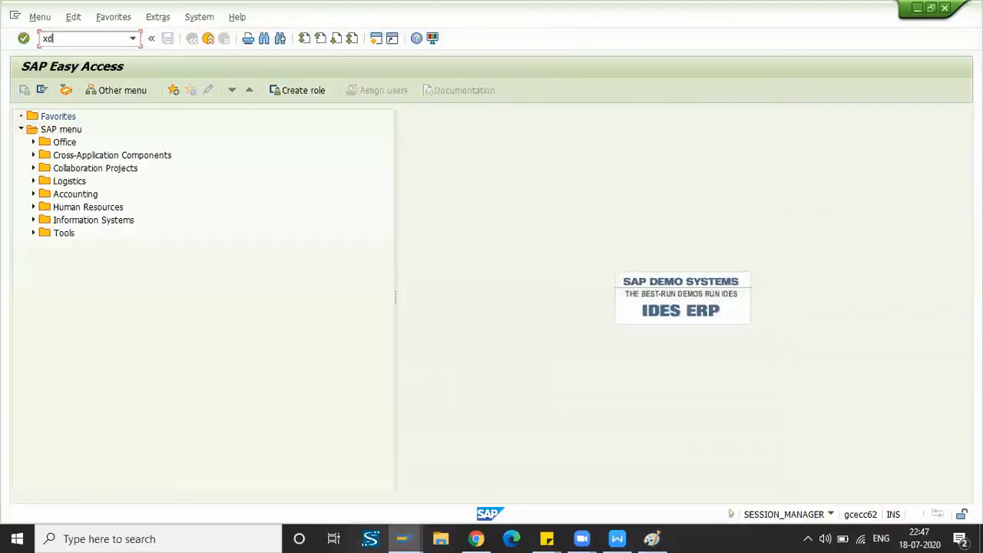
{"action": "key", "text": "Return"}
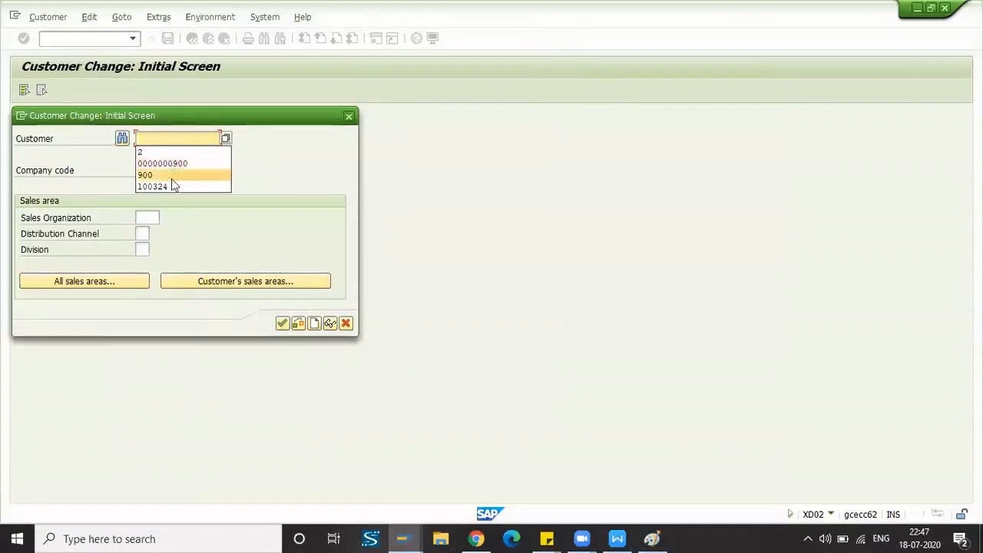
- Enter the test customer's number and open its general data for changing
{"action": "type", "text": "10032"}
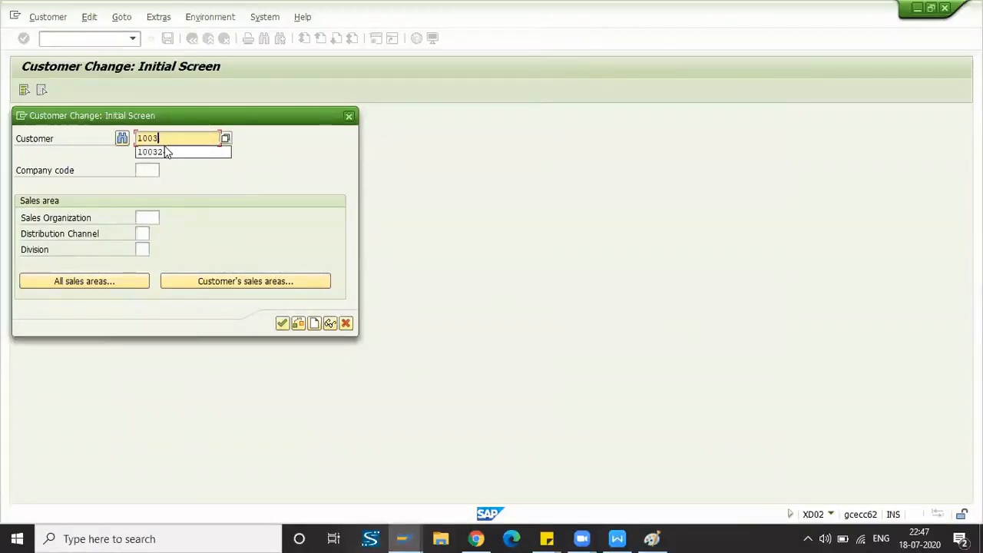
{"action": "key", "text": "BackSpace"}
{"action": "type", "text": "31"}
{"action": "key", "text": "Return"}
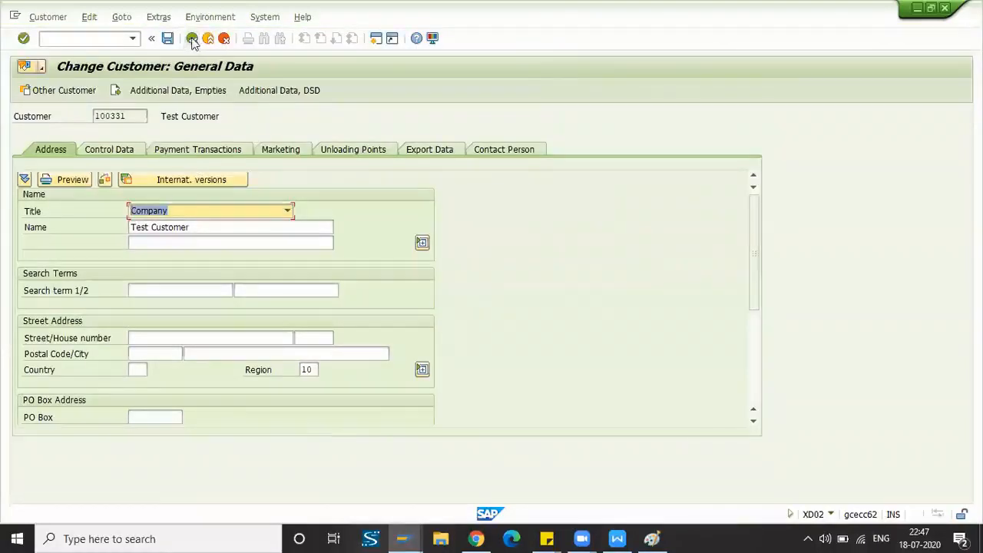
- Return to the initial screen and reopen the customer with company code T100 and sales area T100, 41, 71
{"action": "left_click", "coordinate": [193, 38]}
{"action": "left_click", "coordinate": [146, 169]}
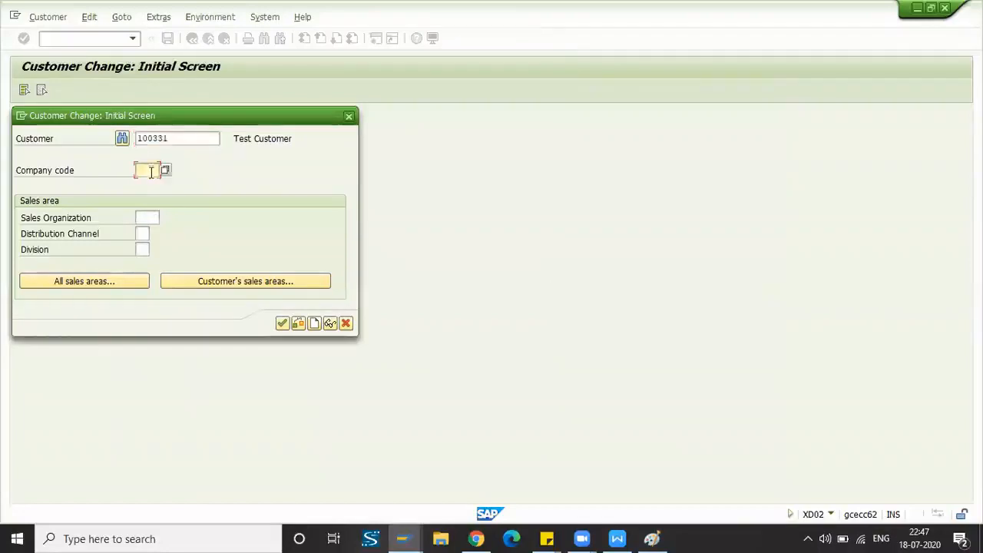
{"action": "type", "text": "t100"}
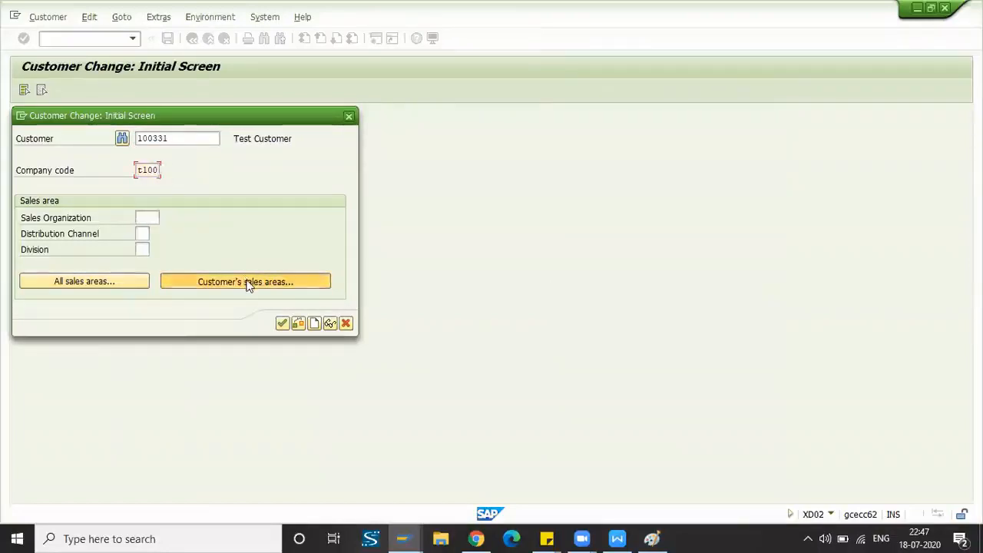
{"action": "left_click", "coordinate": [246, 281]}
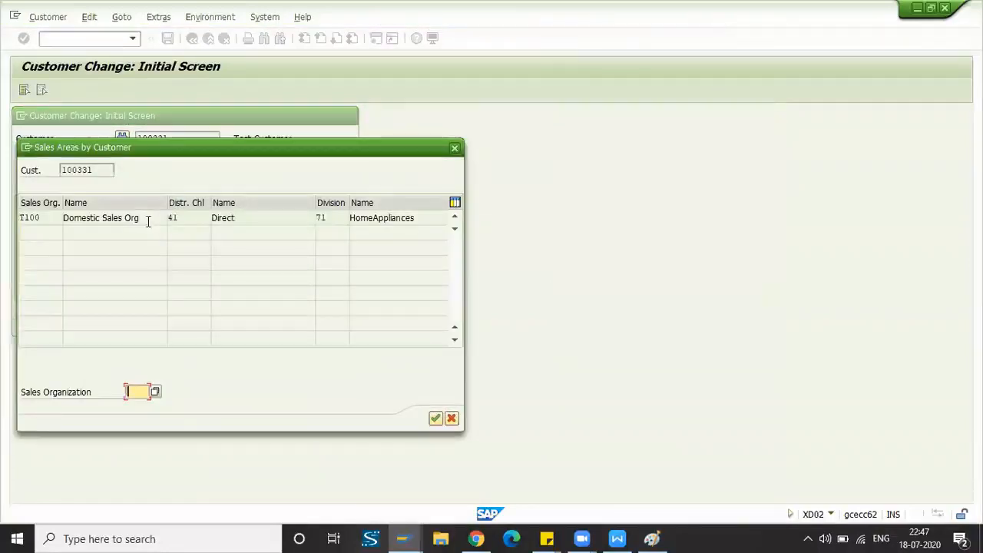
{"action": "double_click", "coordinate": [146, 219]}
{"action": "left_click", "coordinate": [282, 323]}
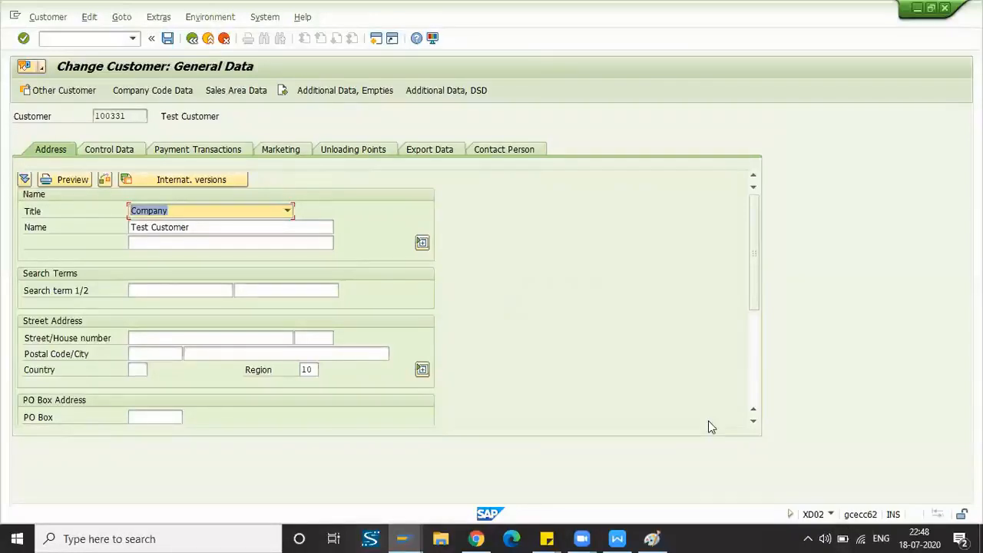
- Examine the customer's name field and the available title options in the address data
{"action": "key", "text": "alt+Tab"}
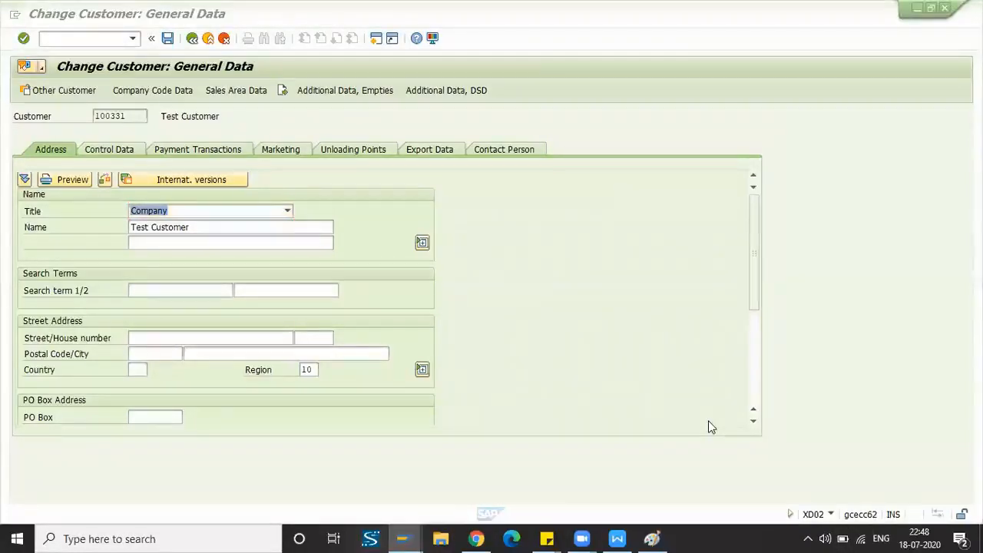
{"action": "left_click", "coordinate": [189, 228]}
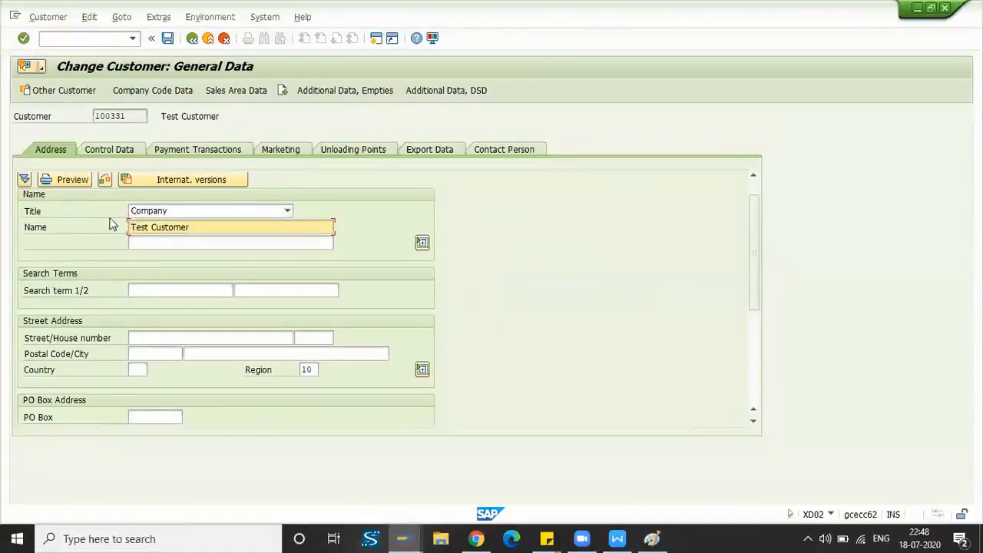
{"action": "left_click", "coordinate": [193, 214]}
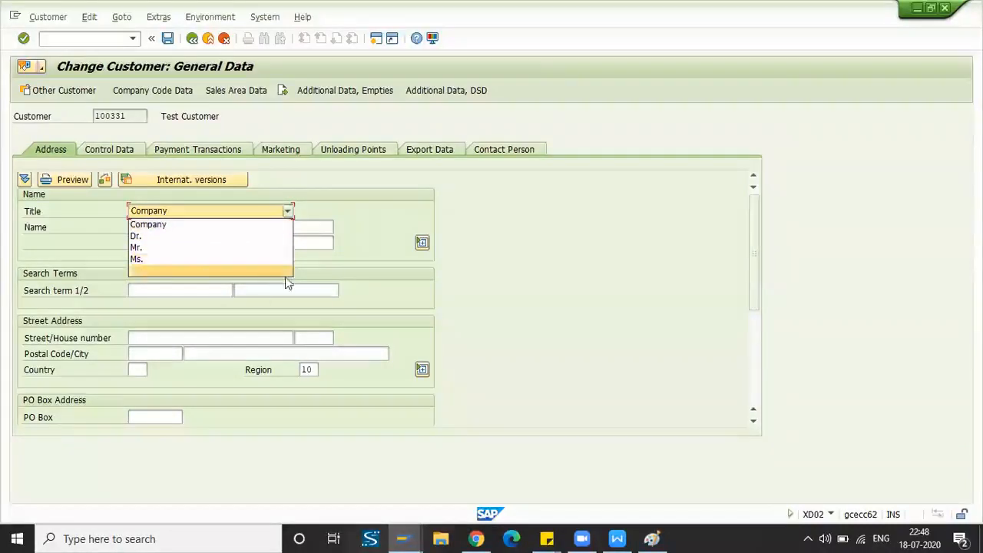
- Set the customer's first search term to Test
{"action": "left_click", "coordinate": [171, 290]}
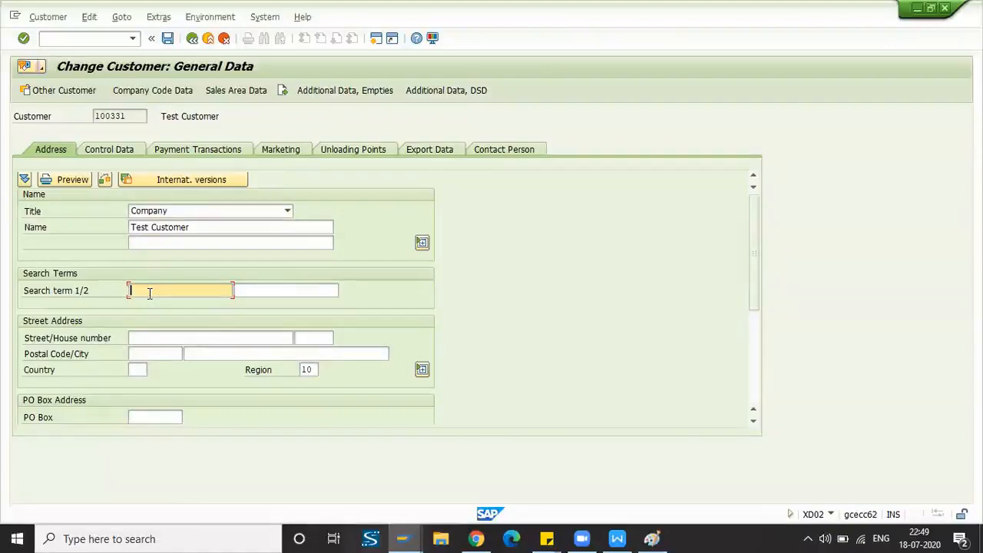
{"action": "type", "text": "test"}
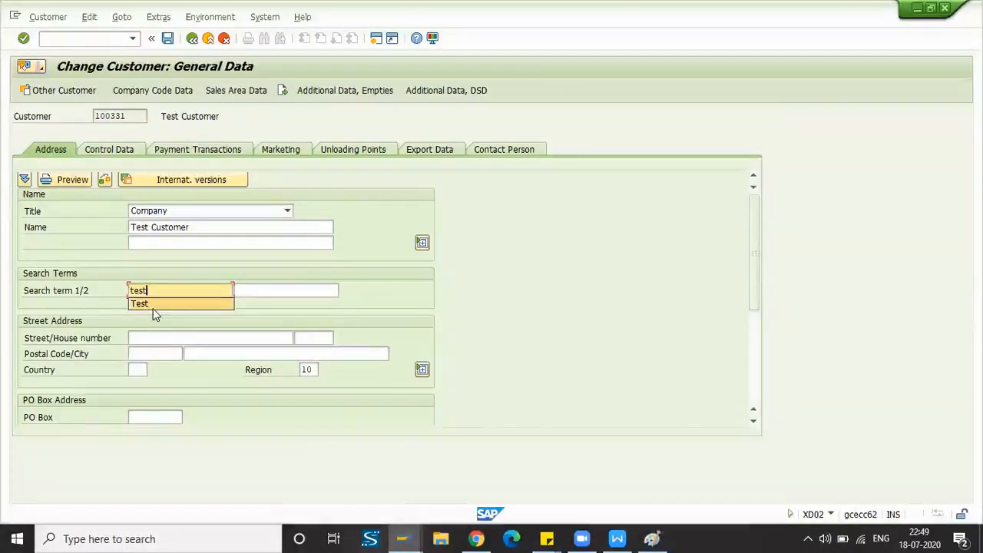
{"action": "left_click", "coordinate": [154, 305]}
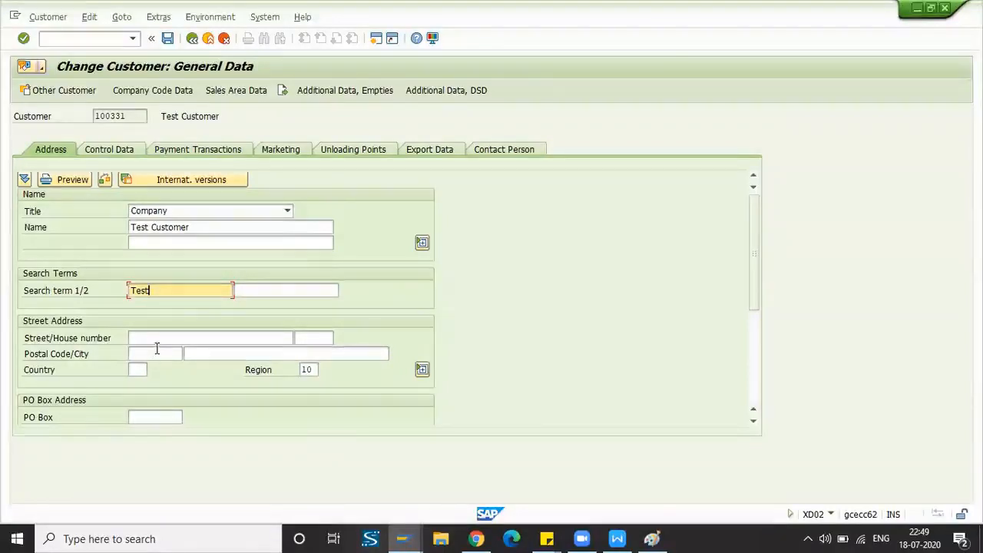
- Enter the street name and house number in the customer's street address
{"action": "left_click", "coordinate": [156, 339]}
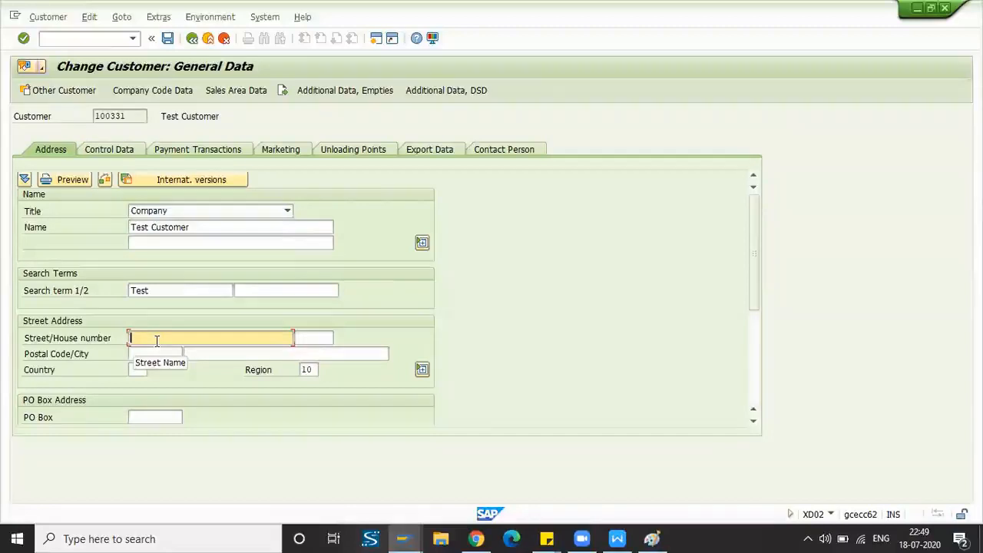
{"action": "type", "text": "ac"}
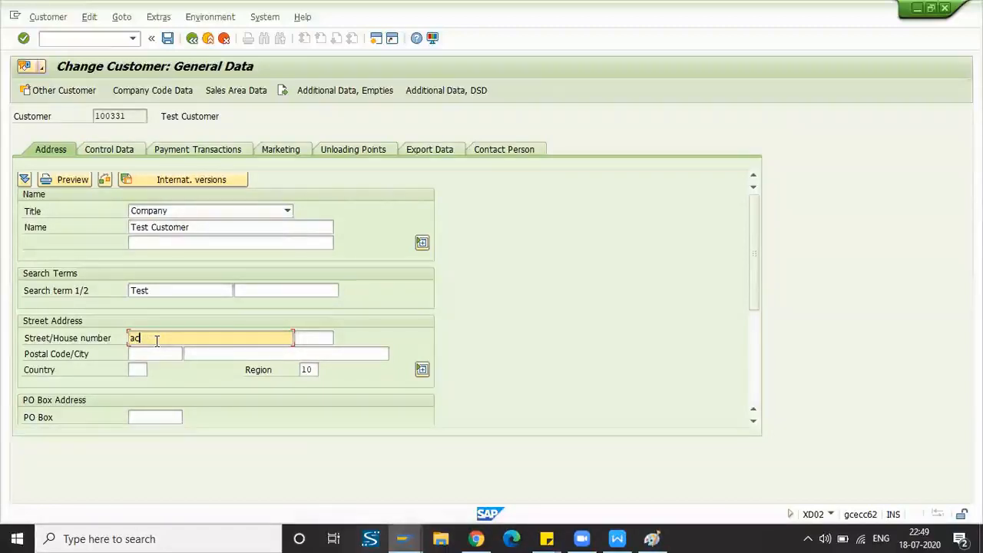
{"action": "type", "text": "bccd"}
{"action": "key", "text": "Left"}
{"action": "key", "text": "Left"}
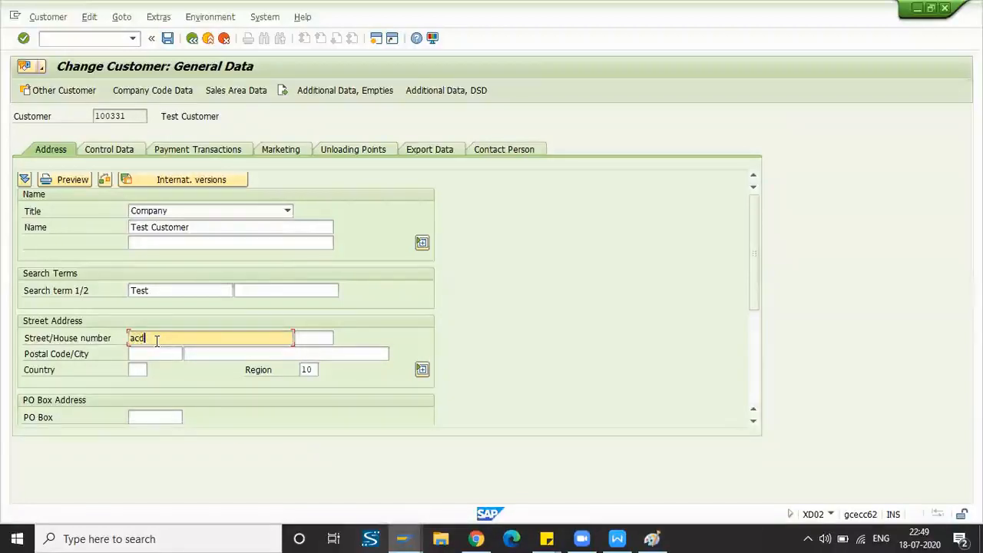
{"action": "key", "text": "BackSpace"}
{"action": "key", "text": "BackSpace"}
{"action": "type", "text": "bc"}
{"action": "left_click", "coordinate": [314, 338]}
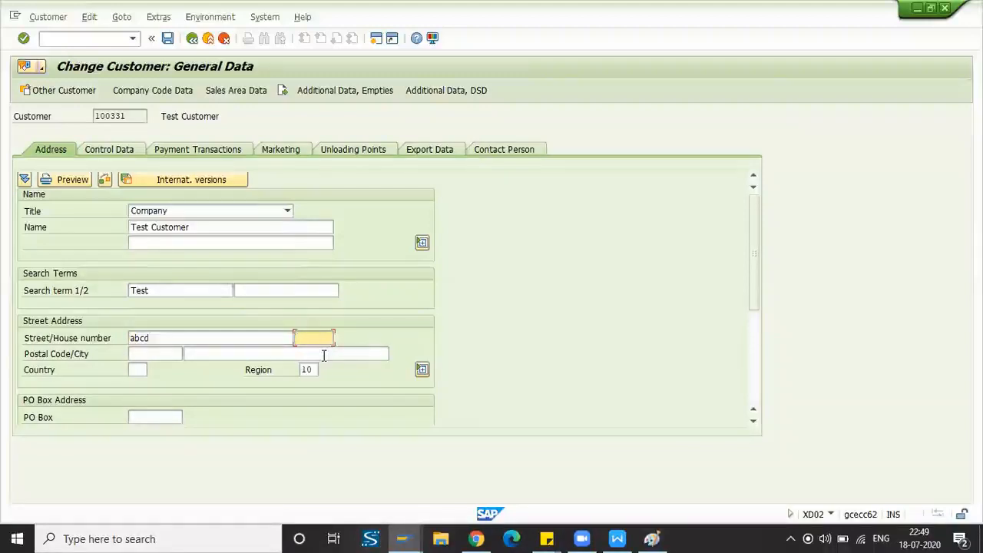
{"action": "type", "text": "123"}
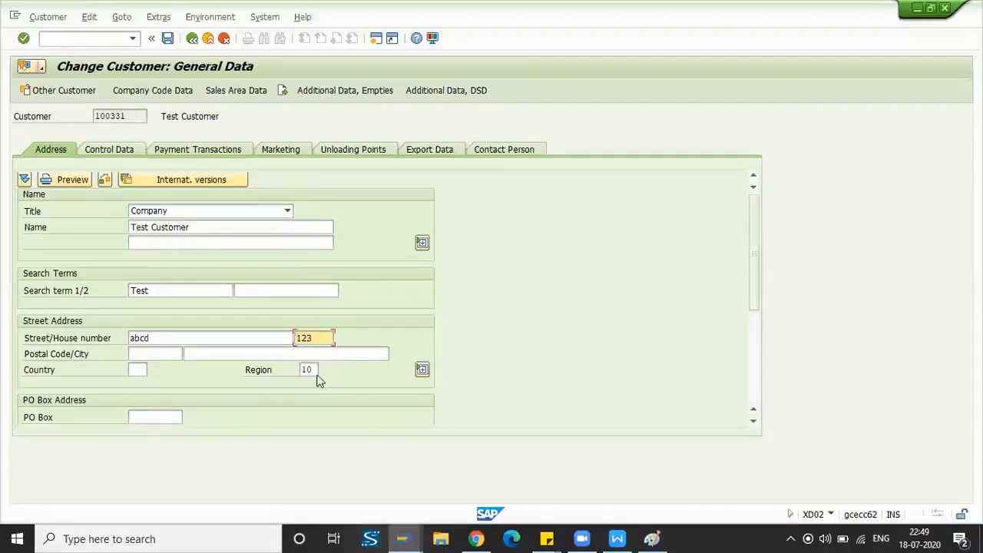
- Enter the postal code and set the city to Bangalore in the customer's street address
{"action": "left_click", "coordinate": [171, 354]}
{"action": "scroll", "coordinate": [157, 331], "scroll_direction": "down", "scroll_amount": 2}
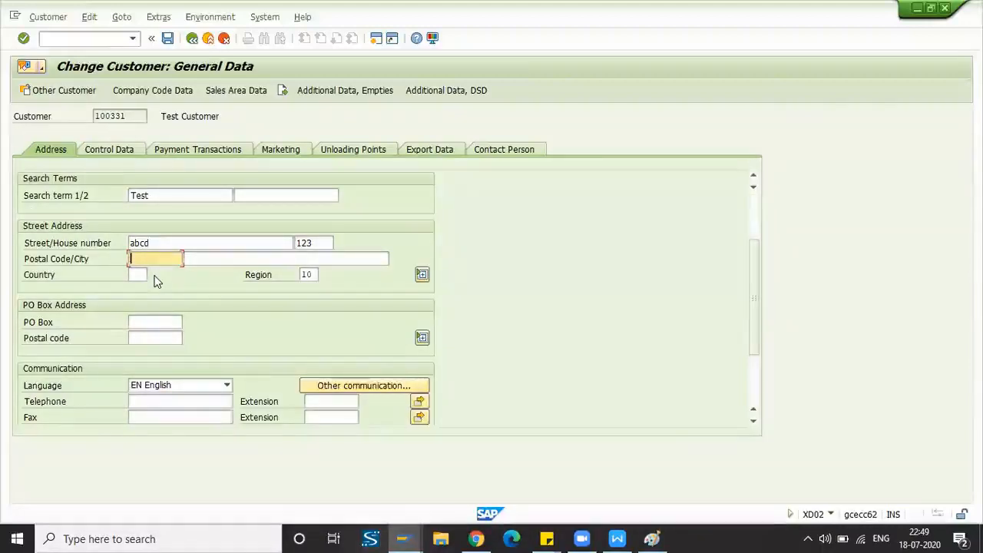
{"action": "type", "text": "12345"}
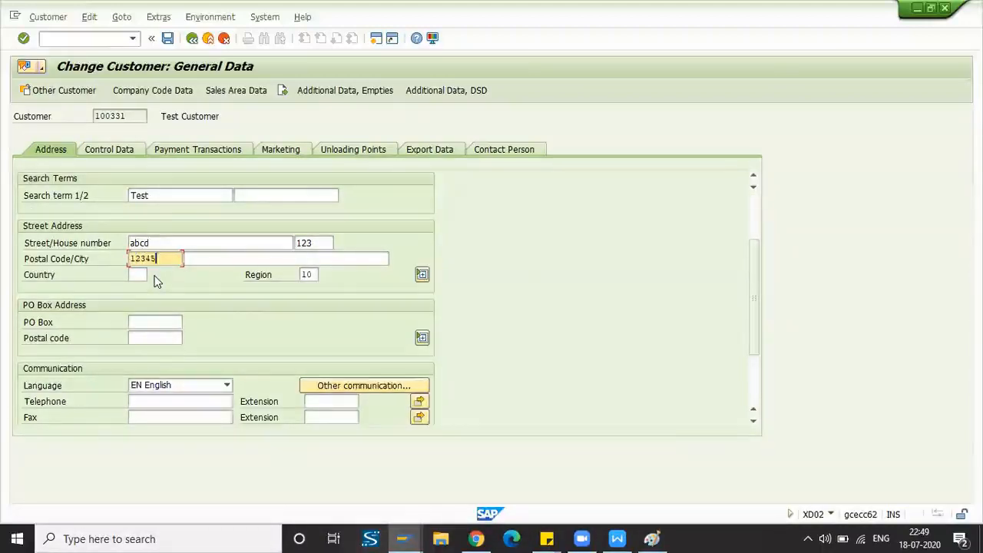
{"action": "type", "text": "6"}
{"action": "left_click", "coordinate": [292, 258]}
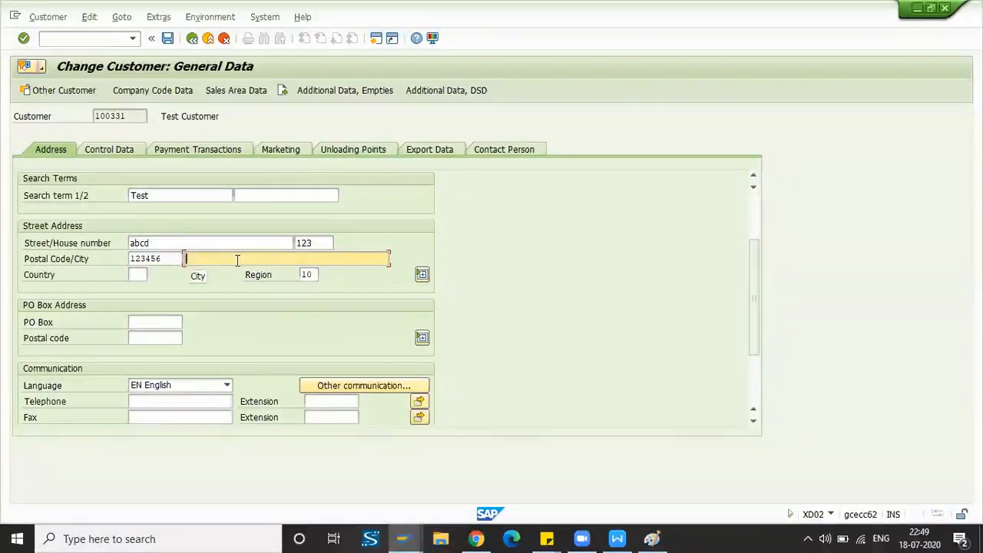
{"action": "type", "text": "b"}
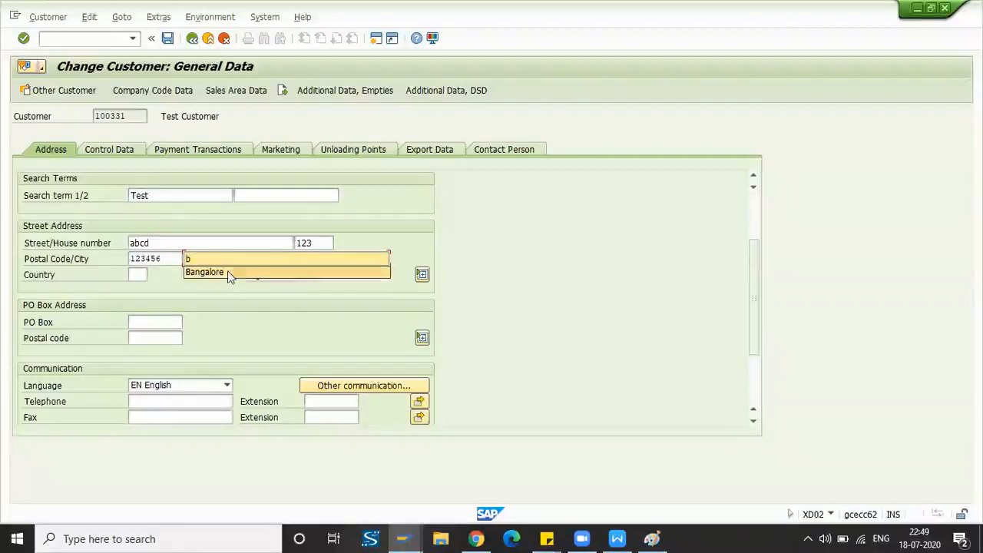
{"action": "left_click", "coordinate": [207, 272]}
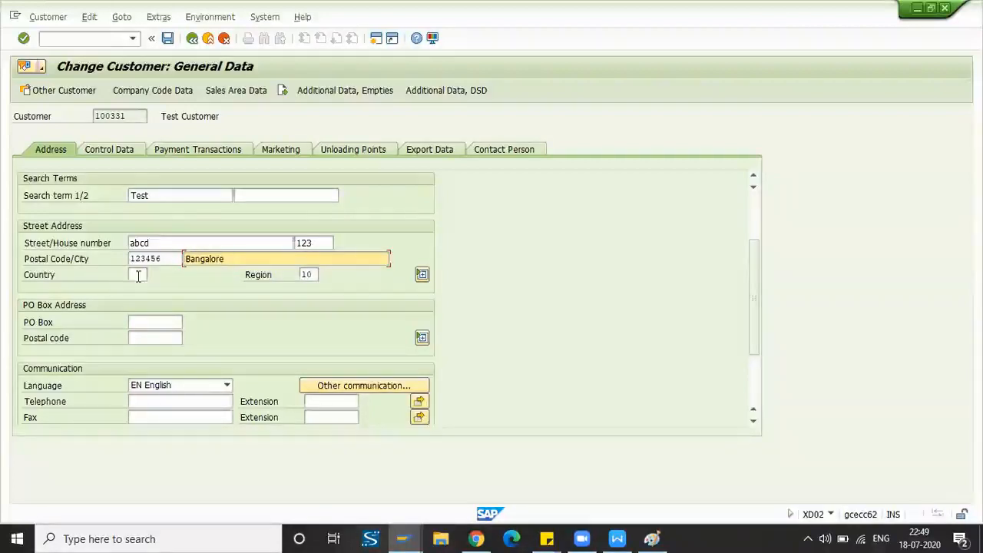
- Set the customer's country to IN and choose region 13, Maharashtra, from the list of possible regions
{"action": "left_click", "coordinate": [137, 276]}
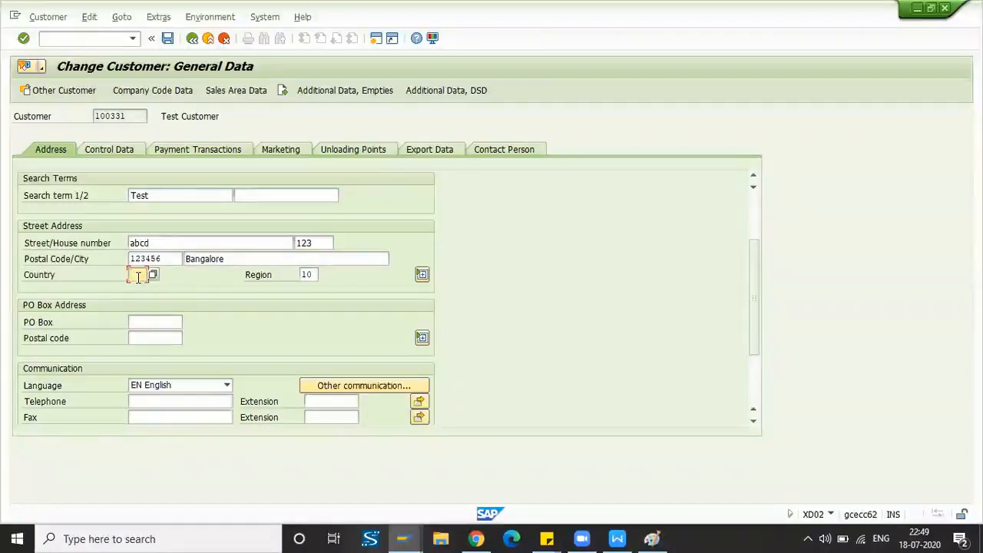
{"action": "type", "text": "IN"}
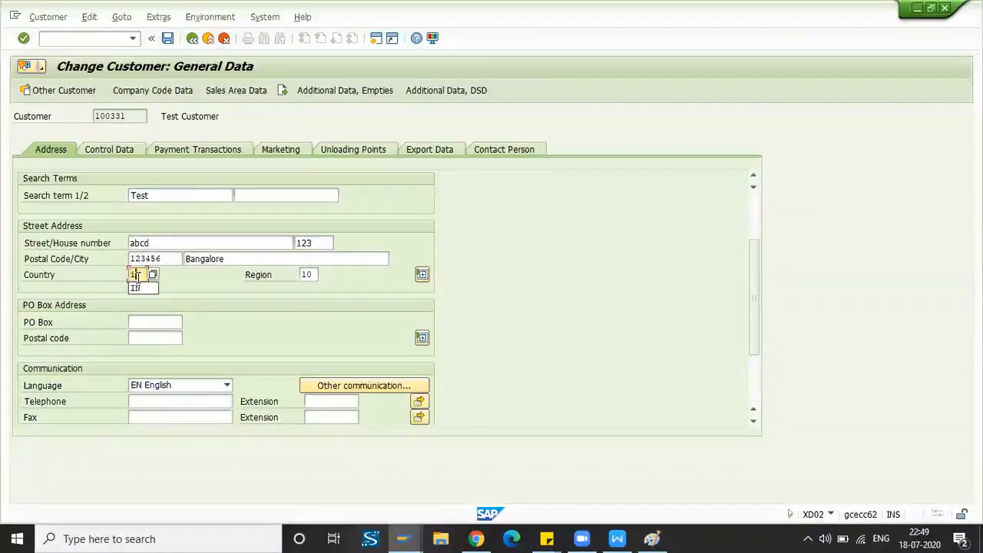
{"action": "left_click", "coordinate": [312, 275]}
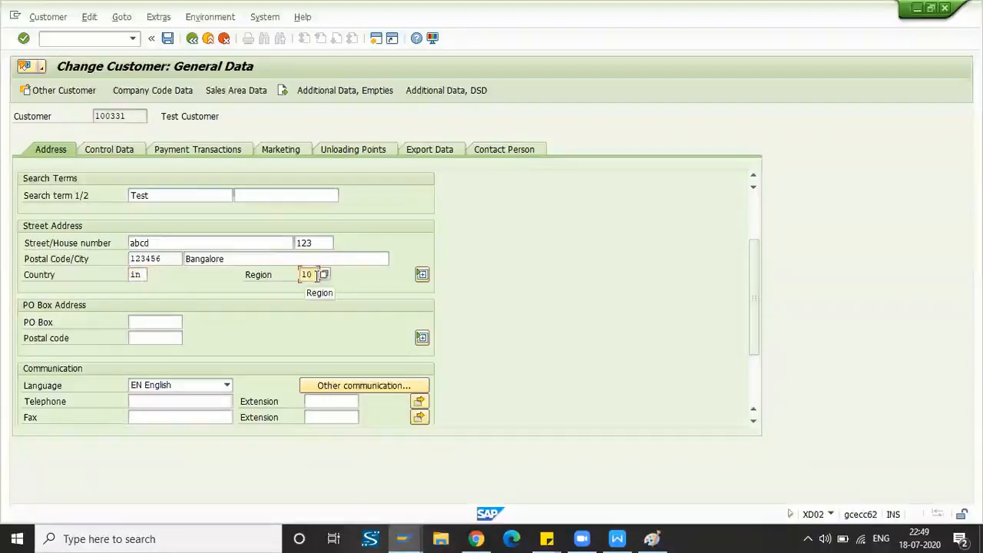
{"action": "left_click", "coordinate": [325, 276]}
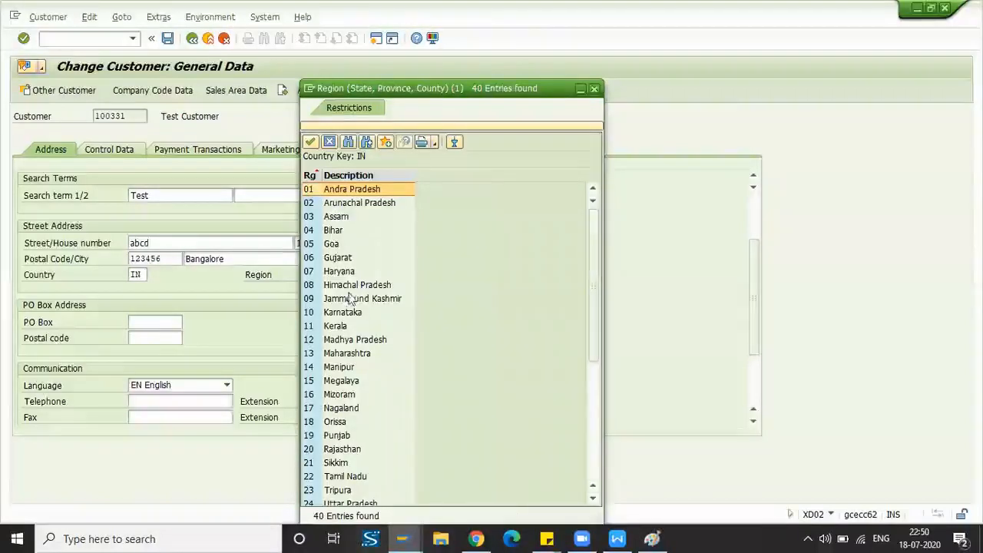
{"action": "double_click", "coordinate": [341, 354]}
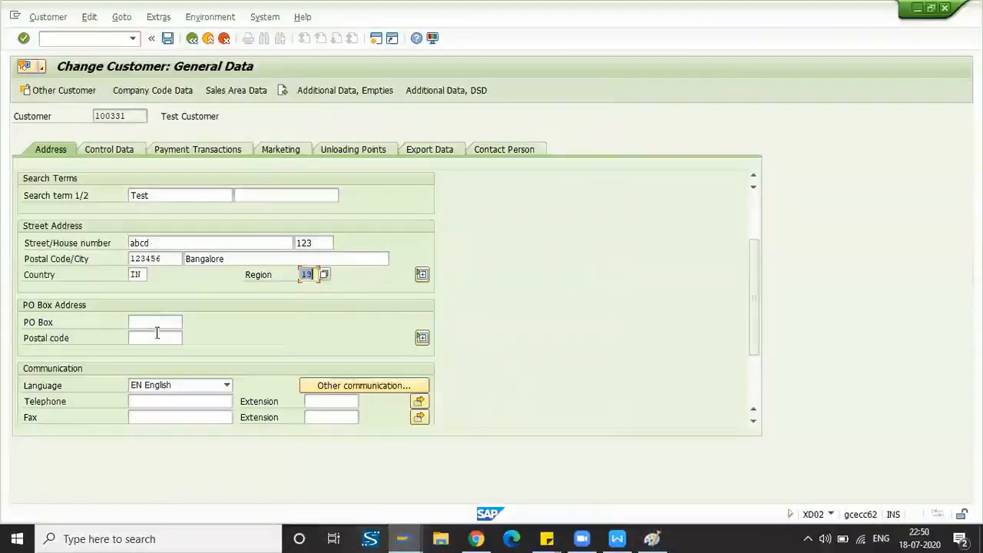
- Select EN English as the communication language and review the customer's fax and e-mail fields
{"action": "scroll", "coordinate": [191, 328], "scroll_direction": "down", "scroll_amount": 1}
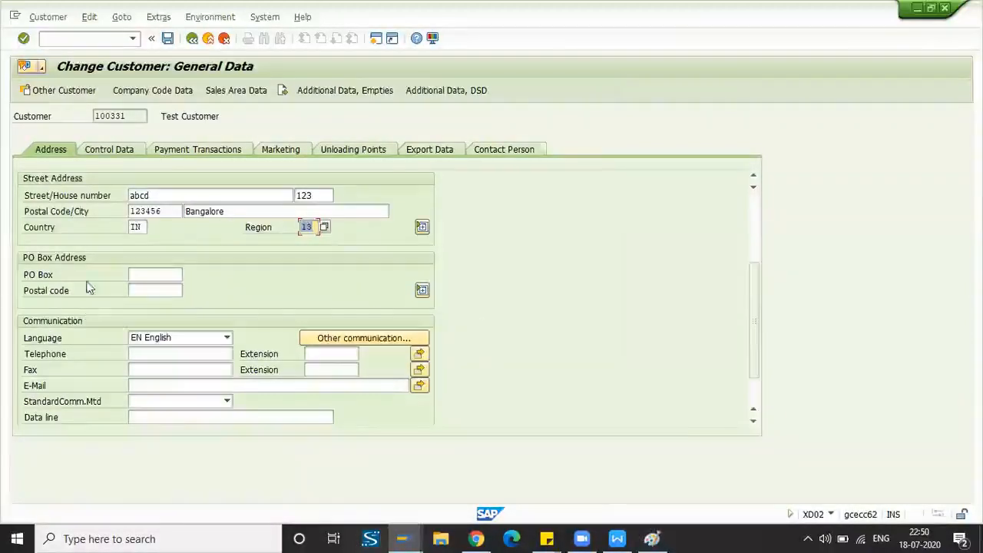
{"action": "scroll", "coordinate": [77, 311], "scroll_direction": "down", "scroll_amount": 1}
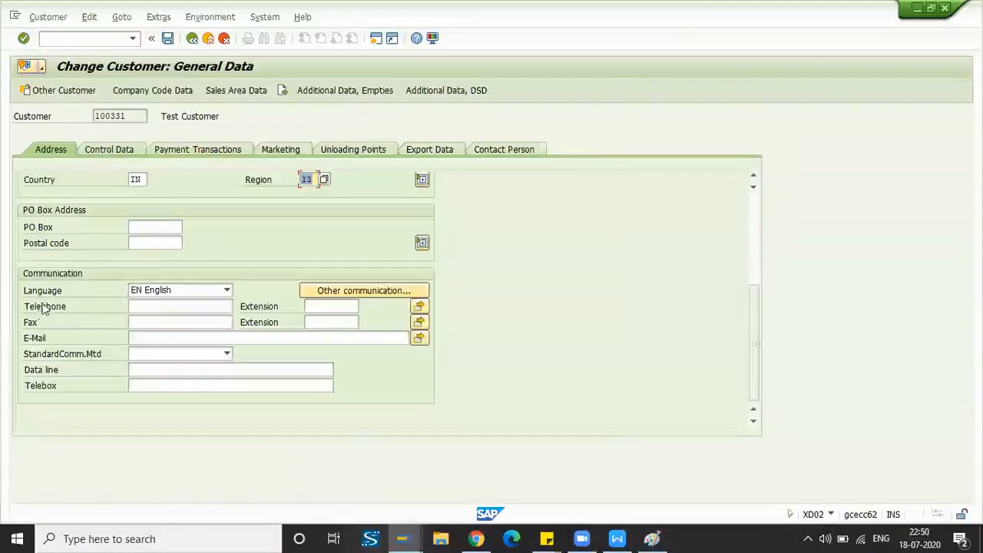
{"action": "left_click", "coordinate": [176, 291]}
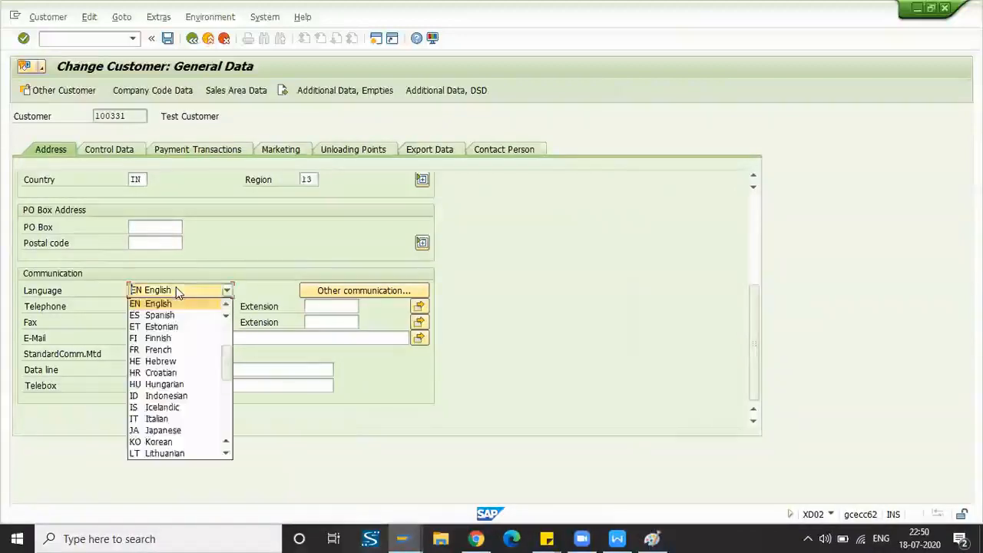
{"action": "left_click", "coordinate": [171, 302]}
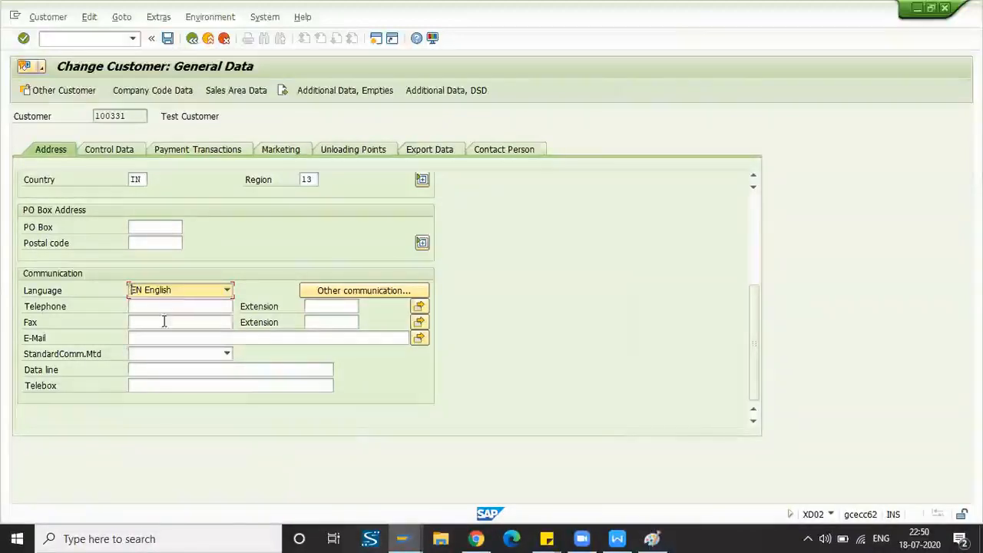
{"action": "left_click", "coordinate": [164, 322]}
{"action": "left_click", "coordinate": [166, 338]}
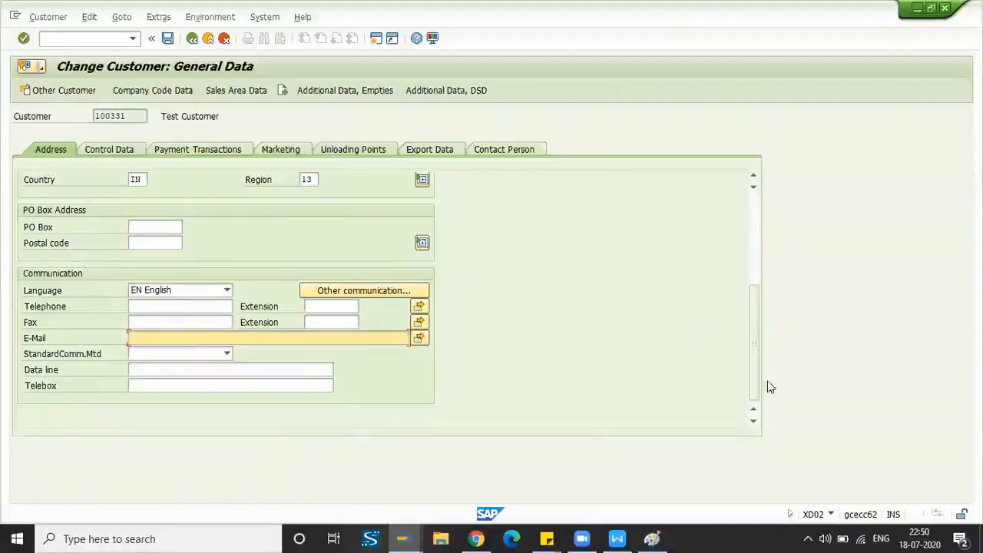
- Expand the street address to its additional fields and examine the transportation zone field
{"action": "left_click_drag", "start_coordinate": [750, 336], "coordinate": [741, 269]}
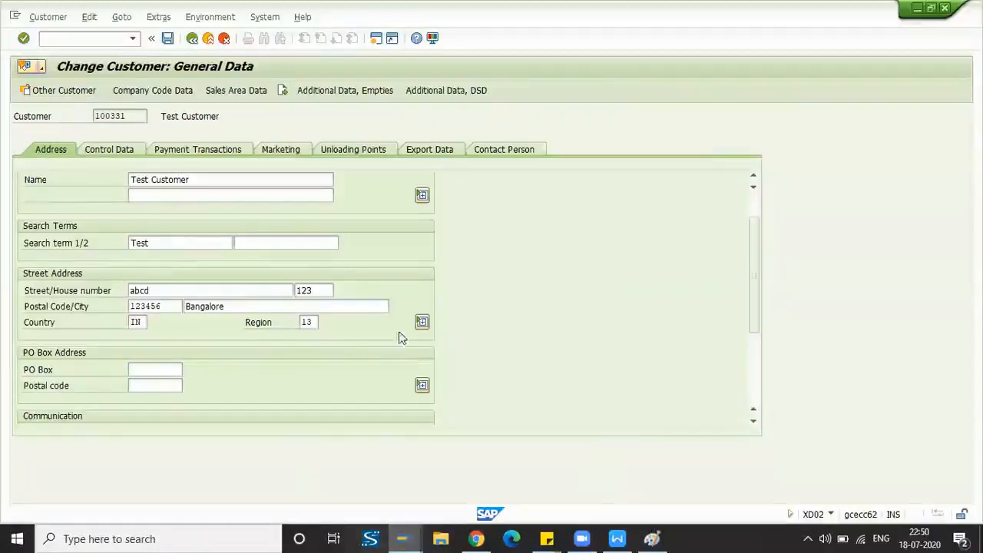
{"action": "left_click", "coordinate": [422, 322]}
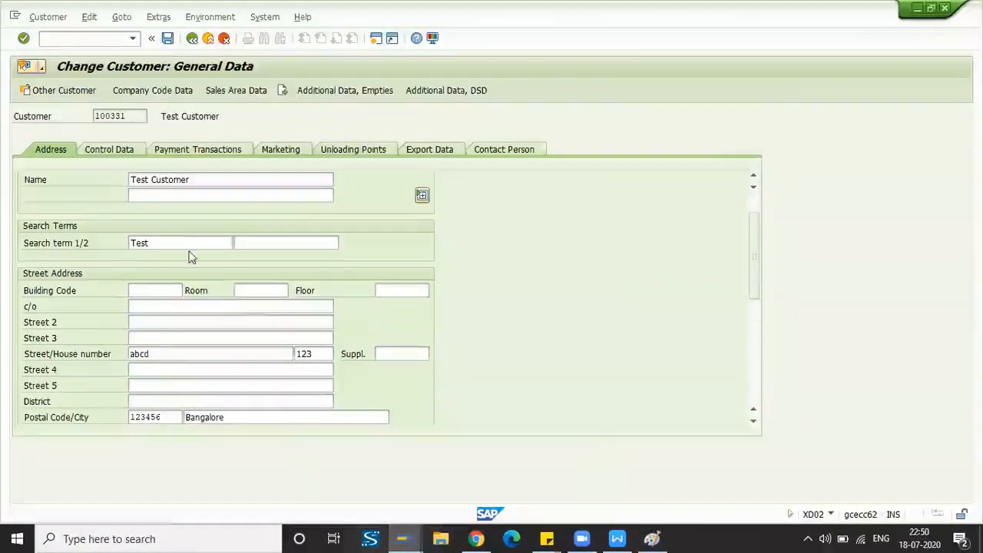
{"action": "scroll", "coordinate": [210, 280], "scroll_direction": "down", "scroll_amount": 4}
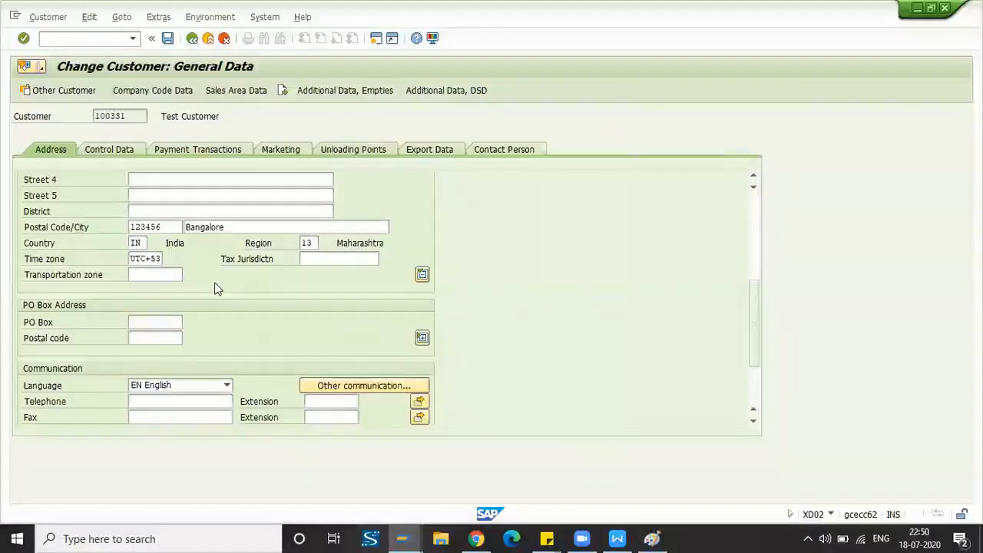
{"action": "left_click", "coordinate": [144, 275]}
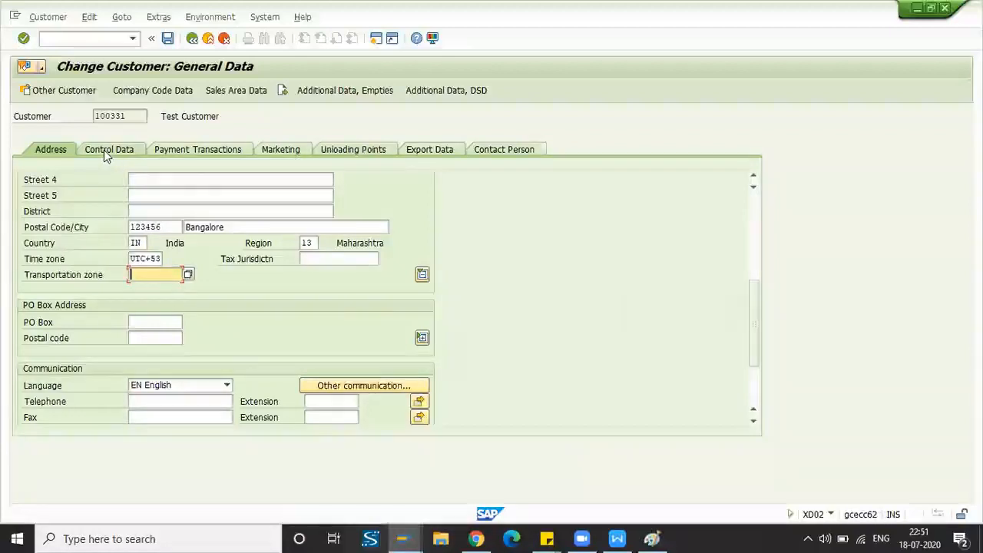
- Confirm the address entries, accepting the new-country warning and the duplicate customer check
{"action": "key", "text": "Return"}
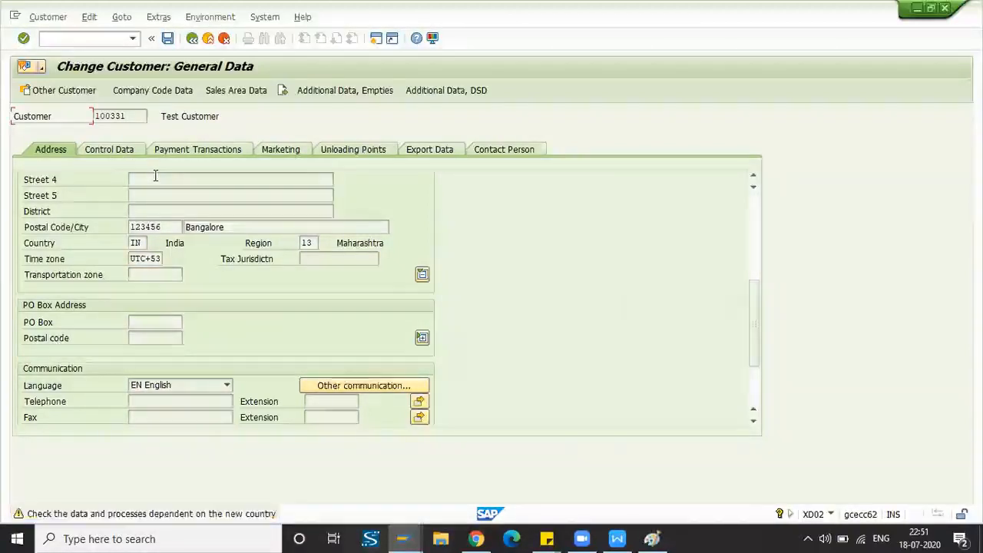
{"action": "key", "text": "Return"}
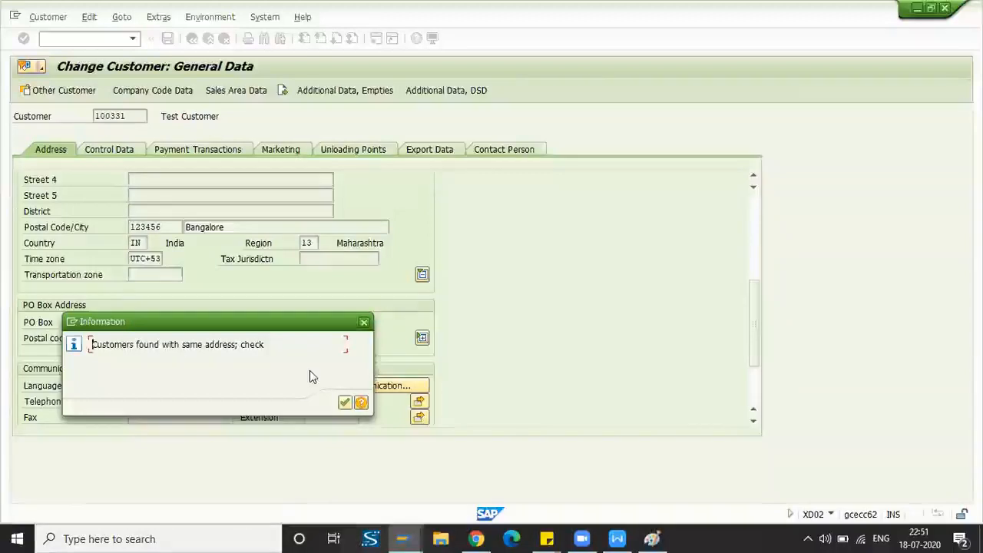
{"action": "key", "text": "Return"}
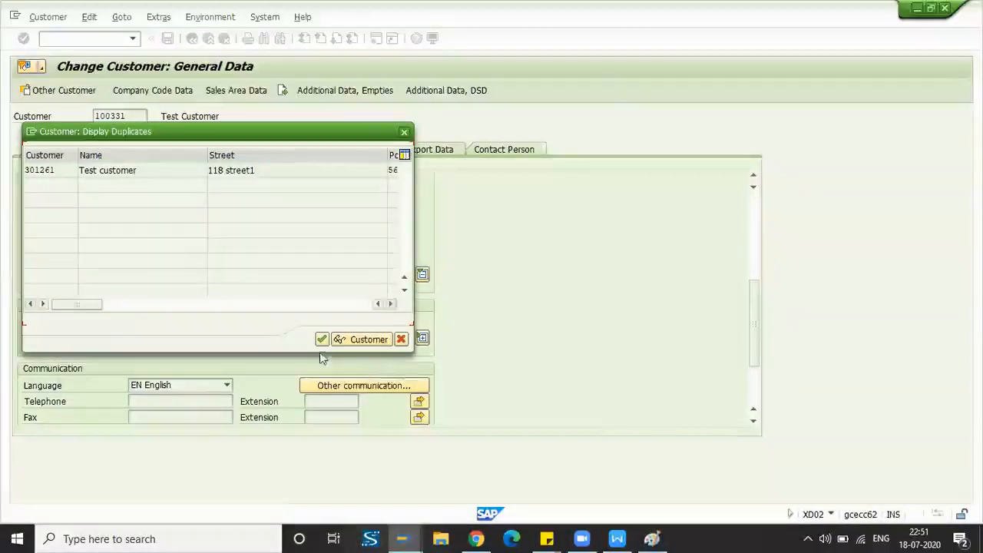
{"action": "key", "text": "Return"}
- Examine the customer's control data, payment transactions with bank details, and the country field of the export data
{"action": "left_click", "coordinate": [123, 152]}
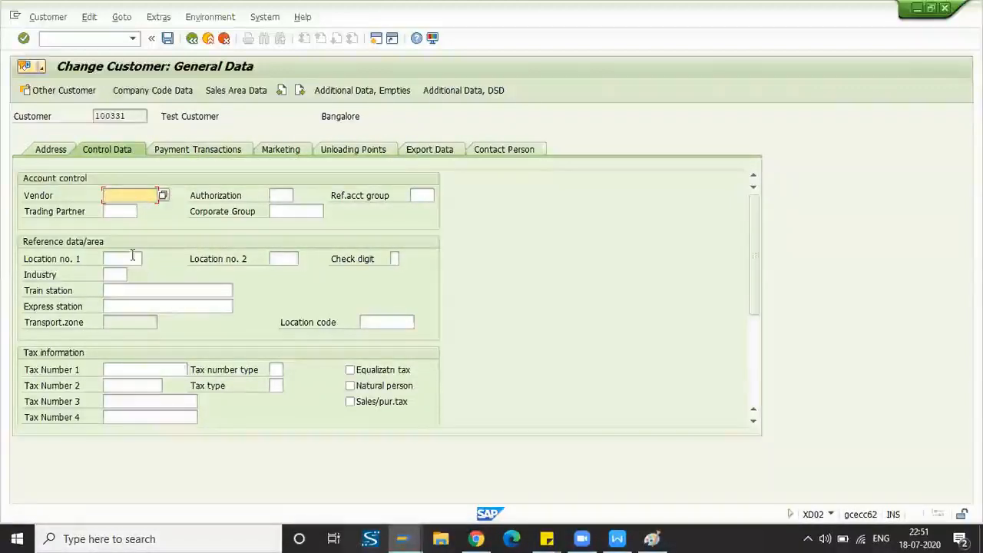
{"action": "left_click", "coordinate": [205, 154]}
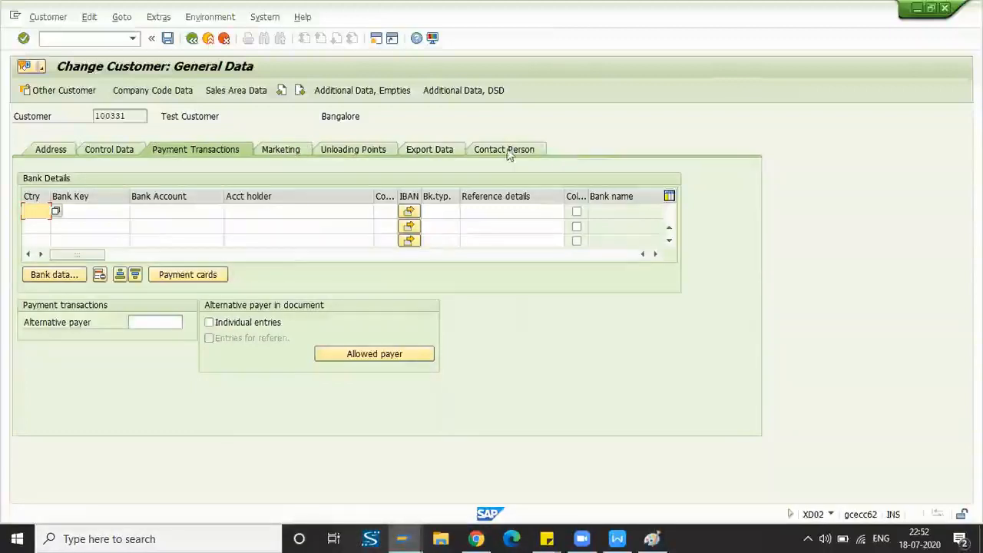
{"action": "left_click", "coordinate": [433, 149]}
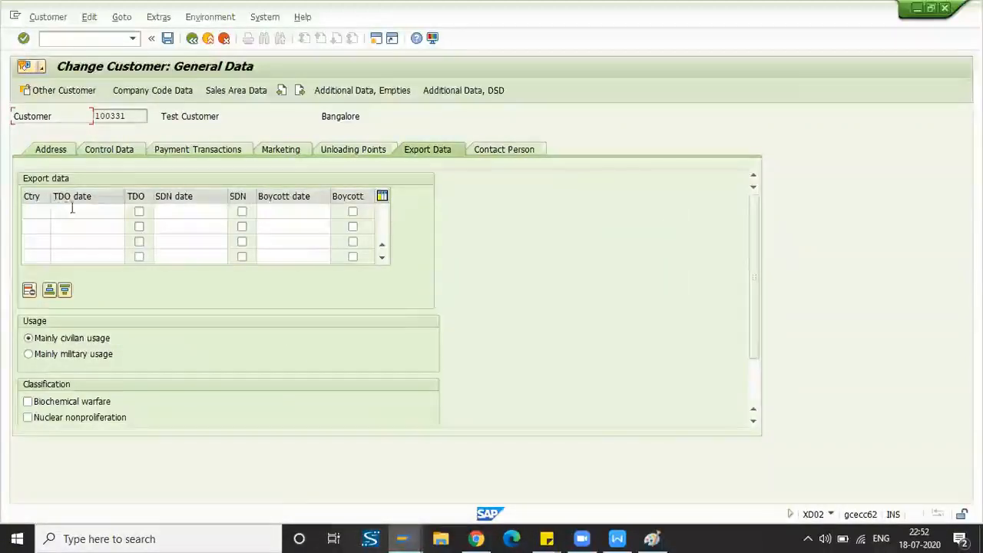
{"action": "left_click", "coordinate": [39, 212]}
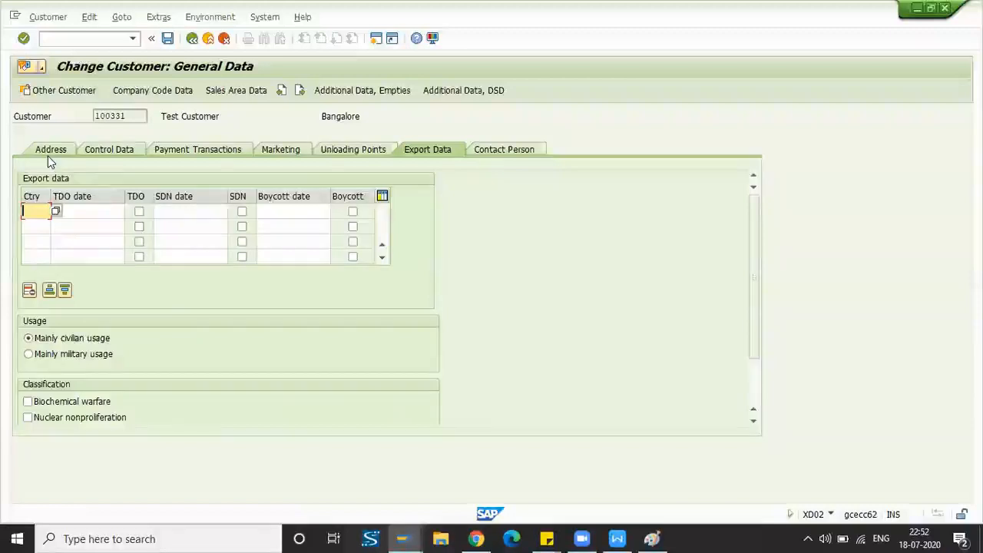
- Examine the customer's contact person table and its name entry fields
{"action": "left_click", "coordinate": [517, 149]}
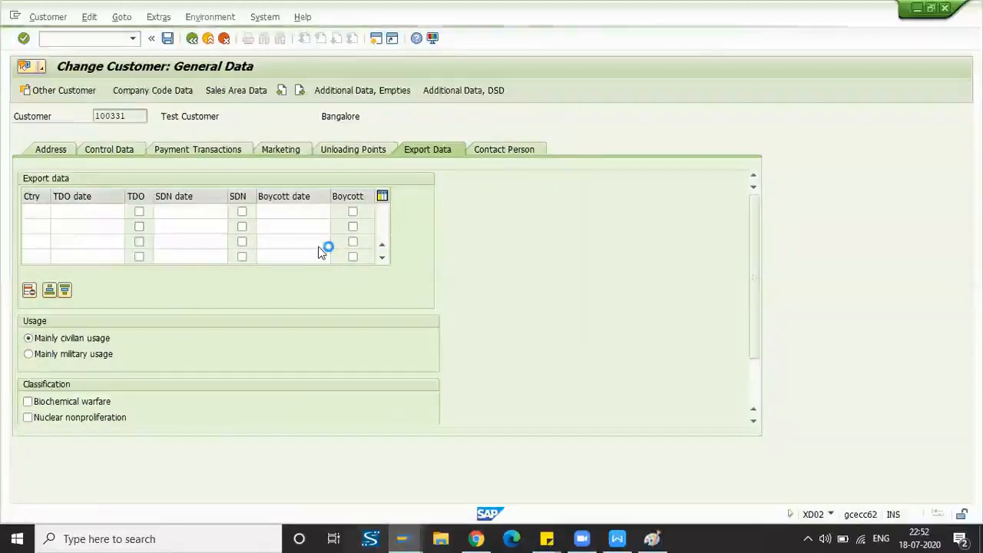
{"action": "left_click", "coordinate": [165, 226]}
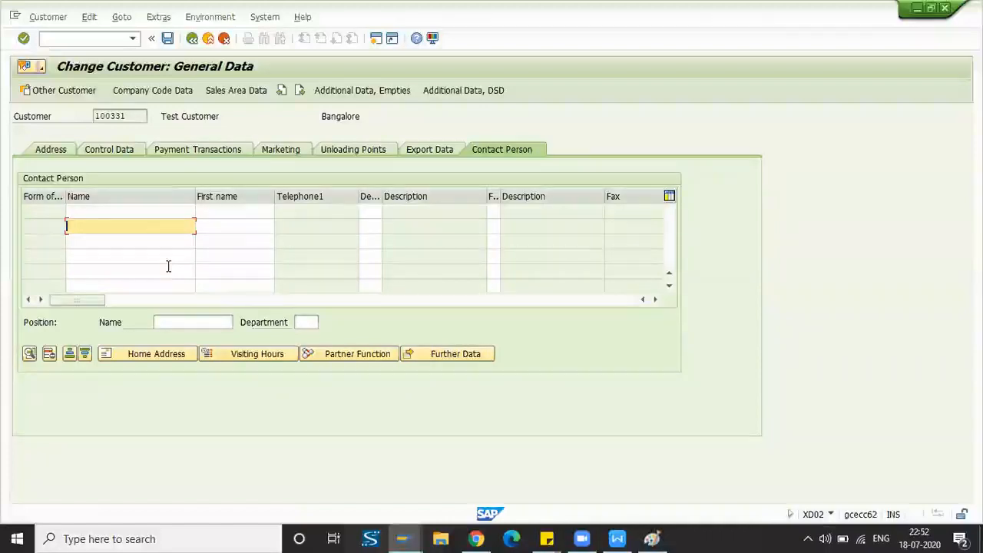
{"action": "left_click", "coordinate": [137, 210]}
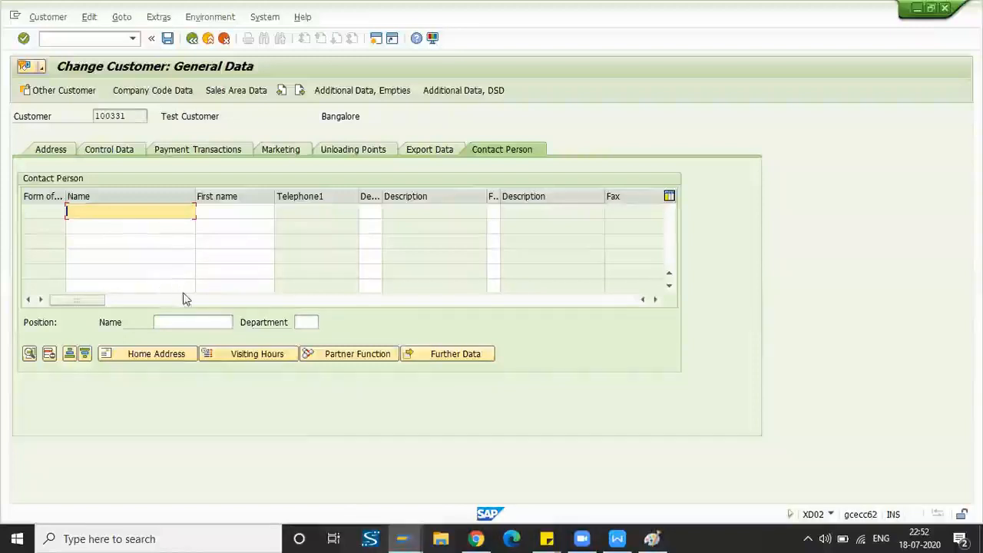
- Examine the marketing classification fields: Nielsen ID, customer class, industry and Industry Code 1
{"action": "left_click", "coordinate": [278, 149]}
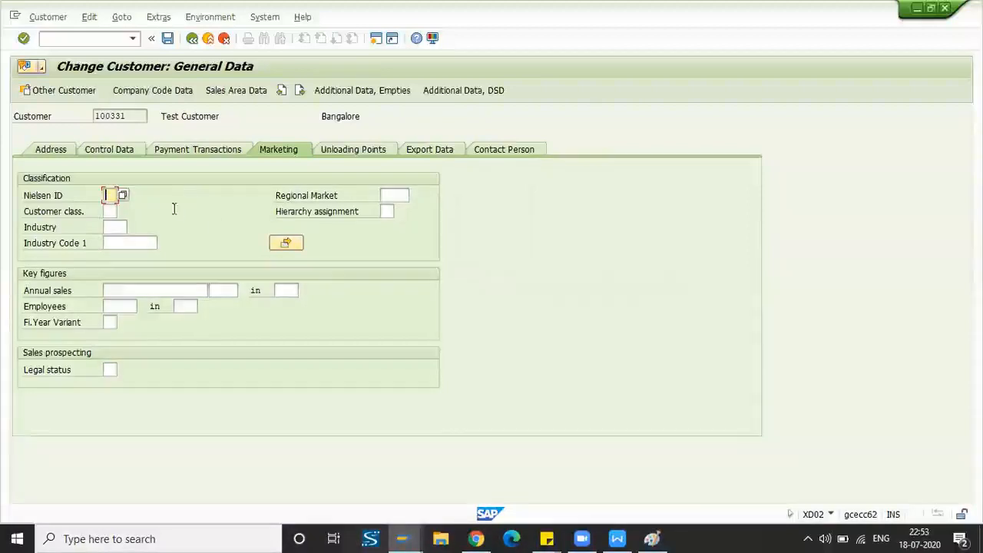
{"action": "key", "text": "Tab"}
{"action": "key", "text": "Tab"}
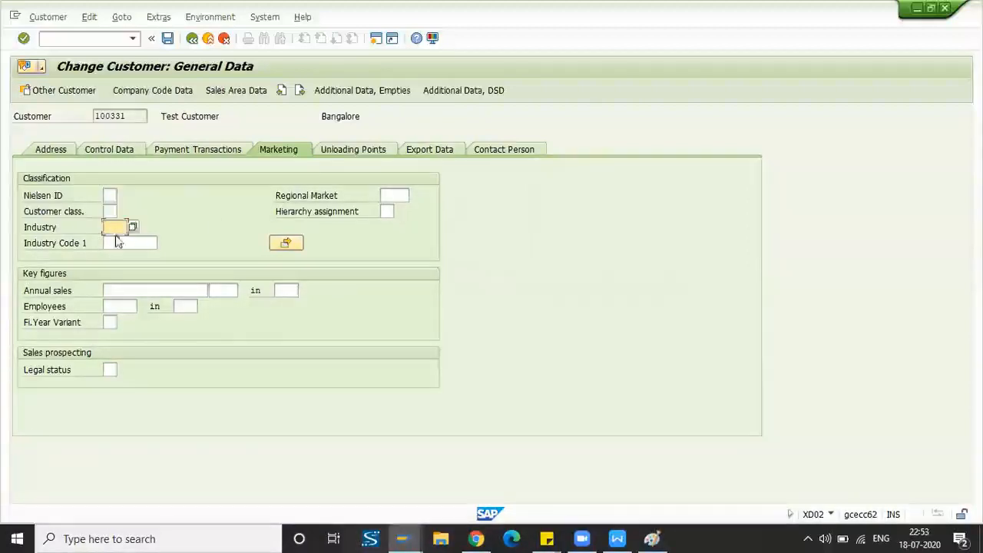
{"action": "left_click", "coordinate": [117, 242]}
{"action": "left_click", "coordinate": [114, 228]}
{"action": "left_click", "coordinate": [109, 211]}
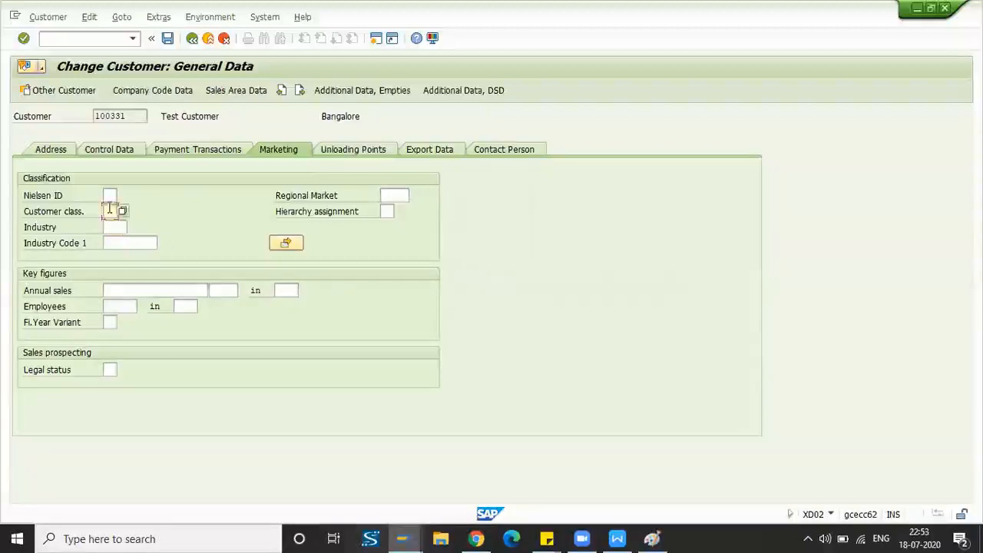
{"action": "left_click", "coordinate": [110, 195]}
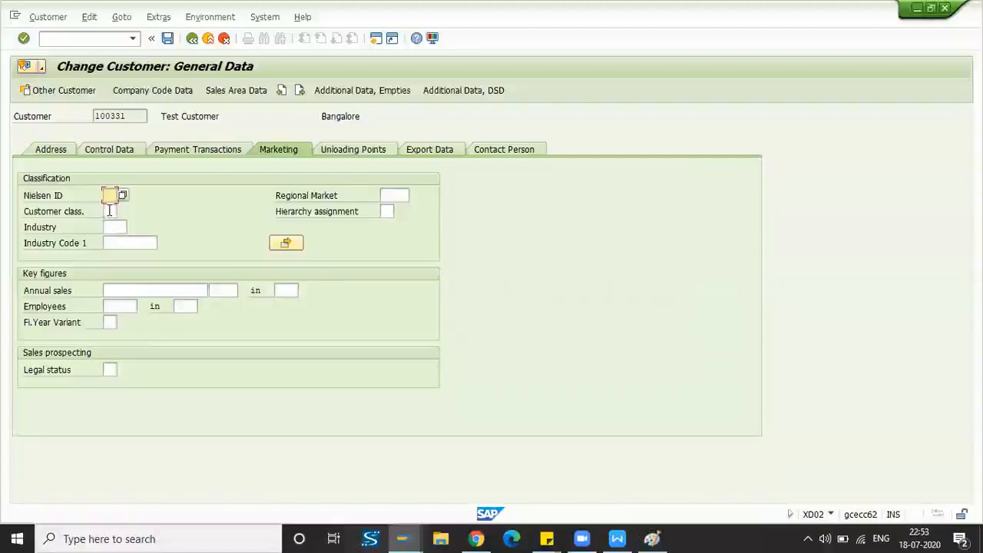
{"action": "left_click", "coordinate": [115, 226]}
{"action": "left_click", "coordinate": [121, 239]}
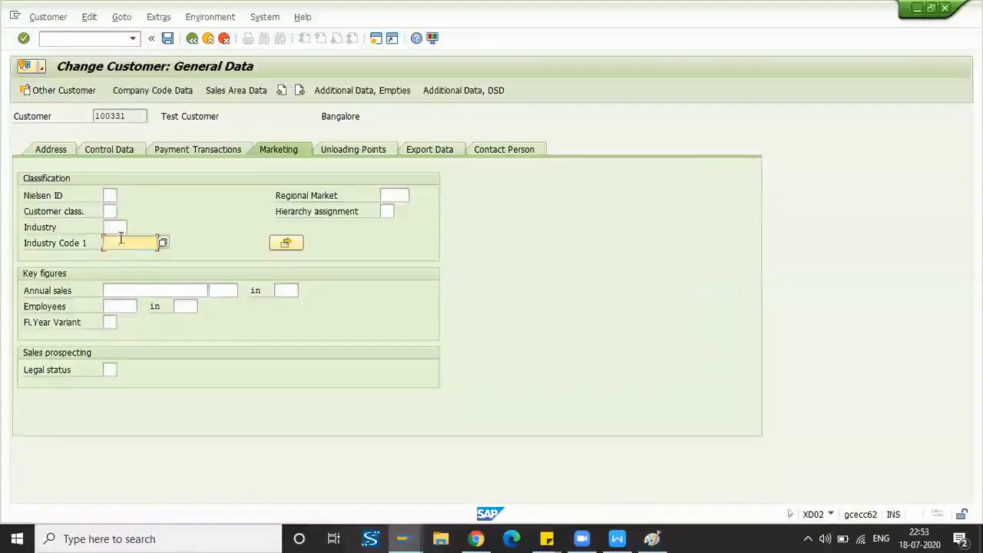
{"action": "key", "text": "Up"}
{"action": "key", "text": "Up"}
{"action": "key", "text": "Up"}
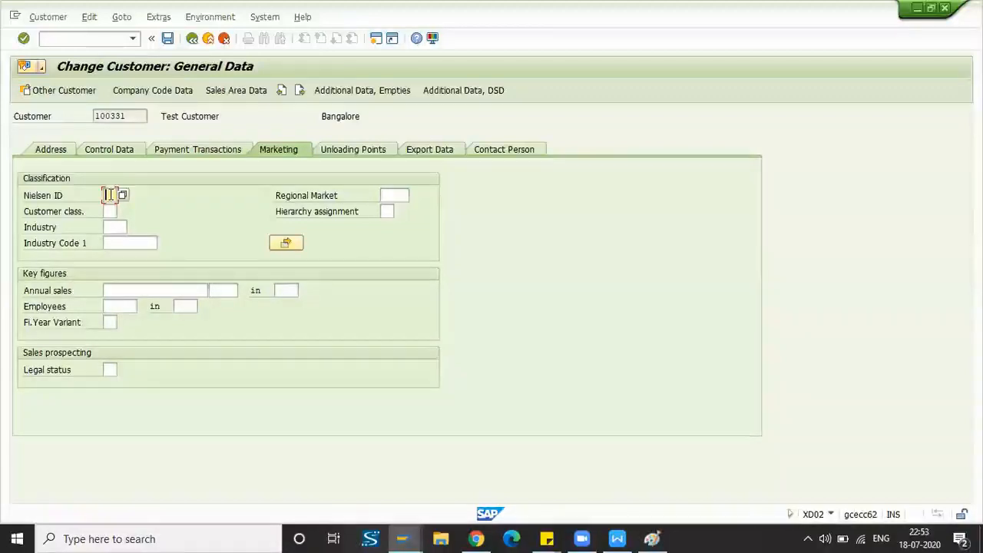
- Examine the possible customer classification values for the marketing data's customer class field
{"action": "left_click", "coordinate": [110, 210]}
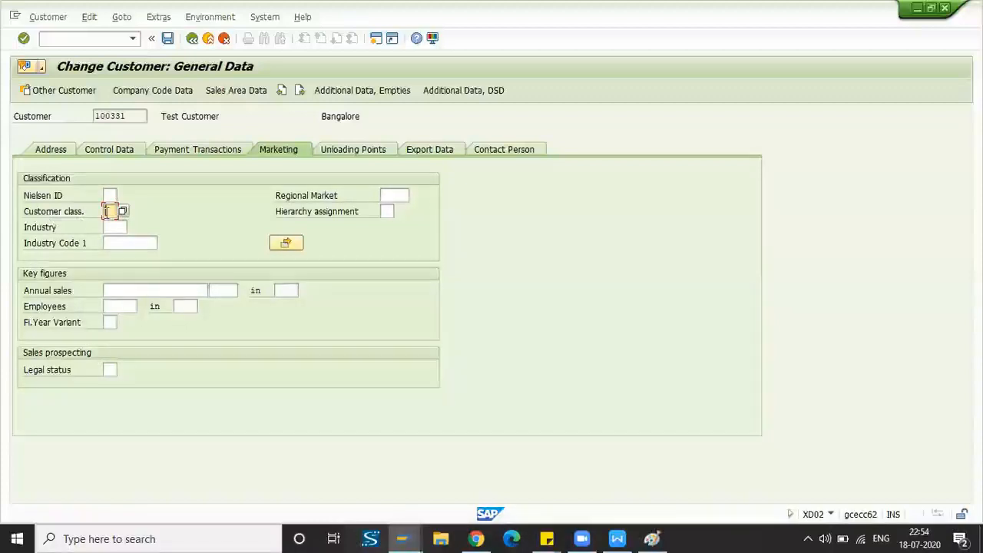
{"action": "left_click", "coordinate": [123, 211]}
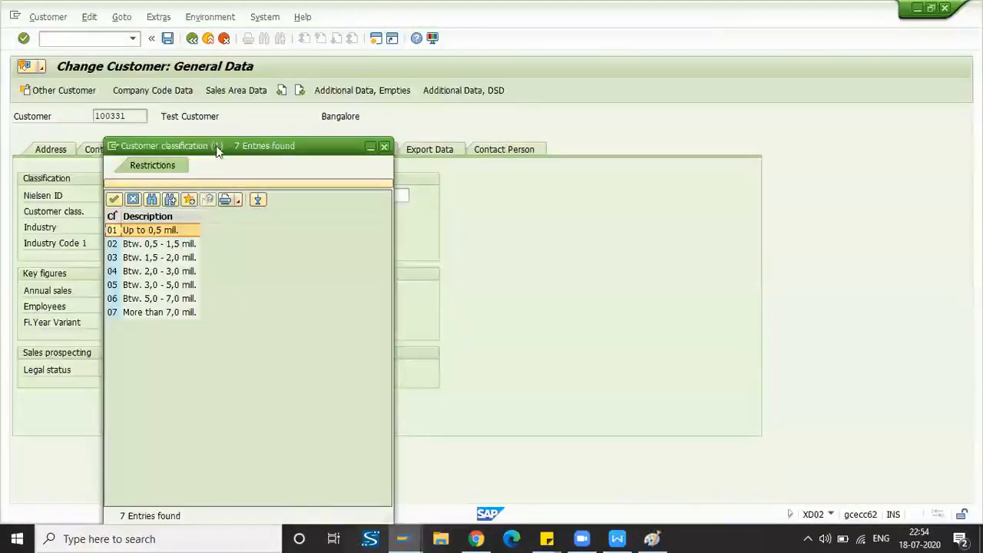
{"action": "left_click_drag", "start_coordinate": [217, 151], "coordinate": [335, 131]}
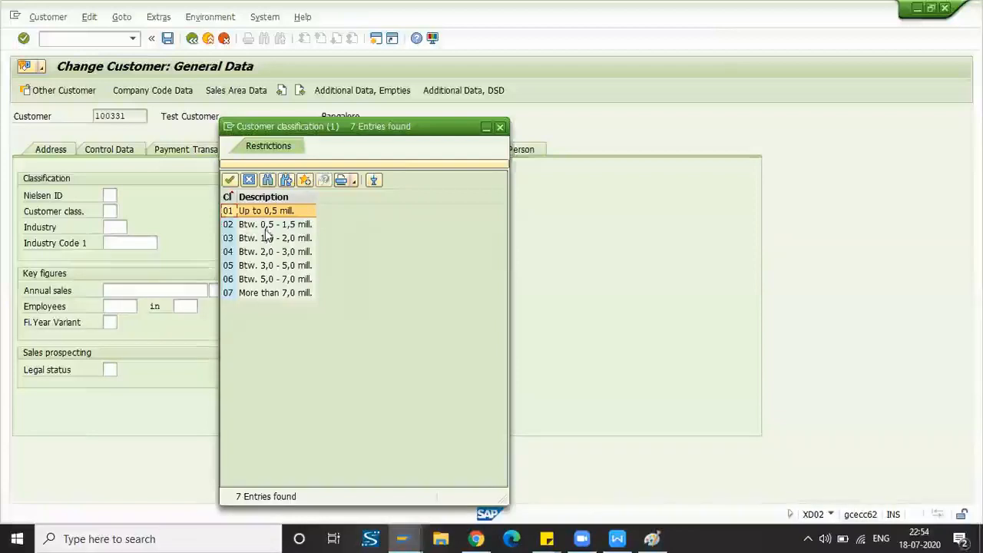
{"action": "left_click", "coordinate": [108, 211]}
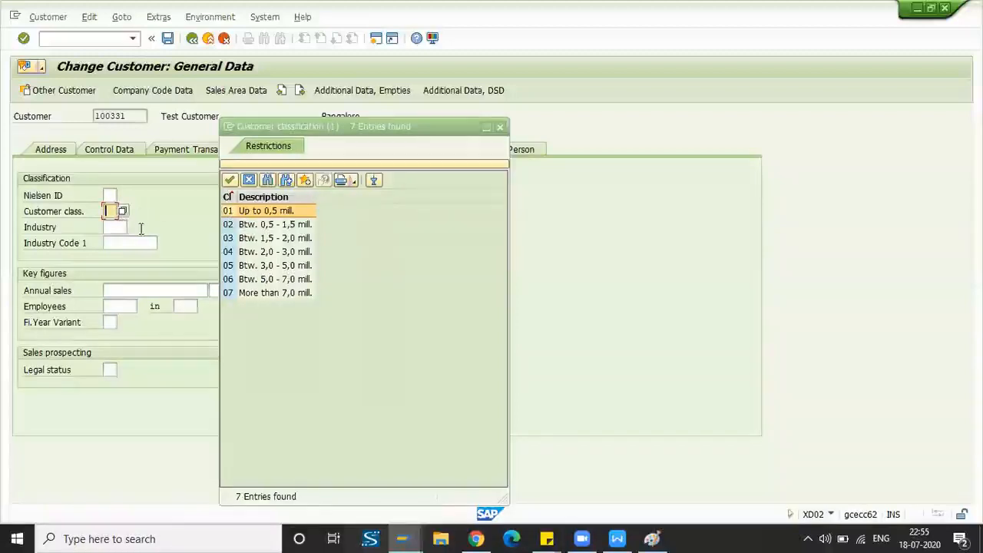
- Browse the industry keys available for the Industry field, and close the open value lists without choosing an entry
{"action": "left_click", "coordinate": [115, 227]}
{"action": "left_click", "coordinate": [133, 227]}
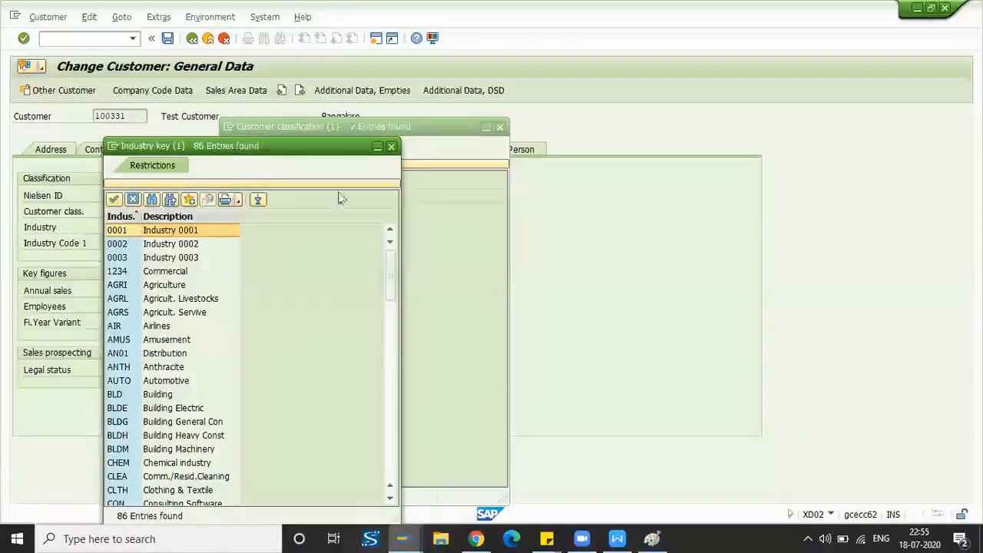
{"action": "left_click_drag", "start_coordinate": [230, 146], "coordinate": [356, 102]}
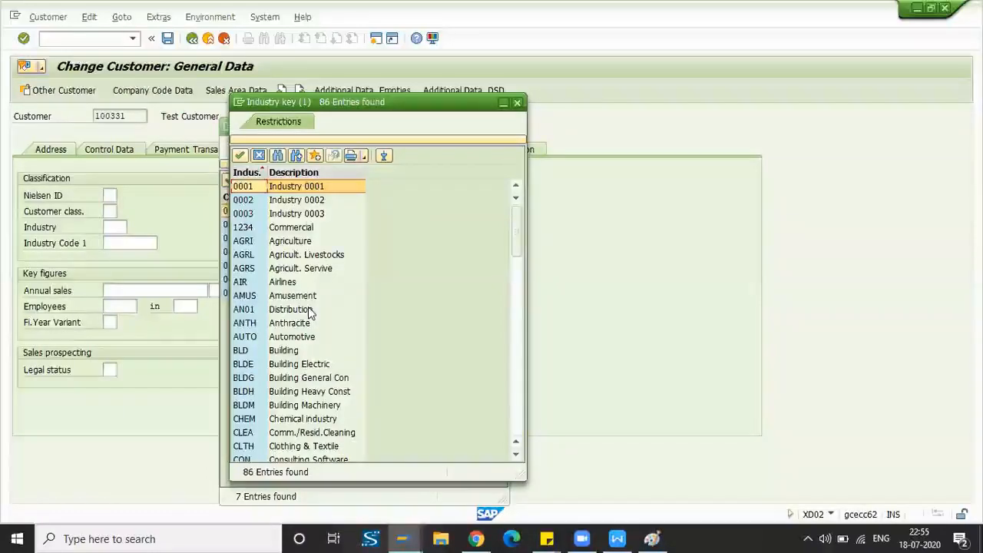
{"action": "scroll", "coordinate": [320, 269], "scroll_direction": "down", "scroll_amount": 8}
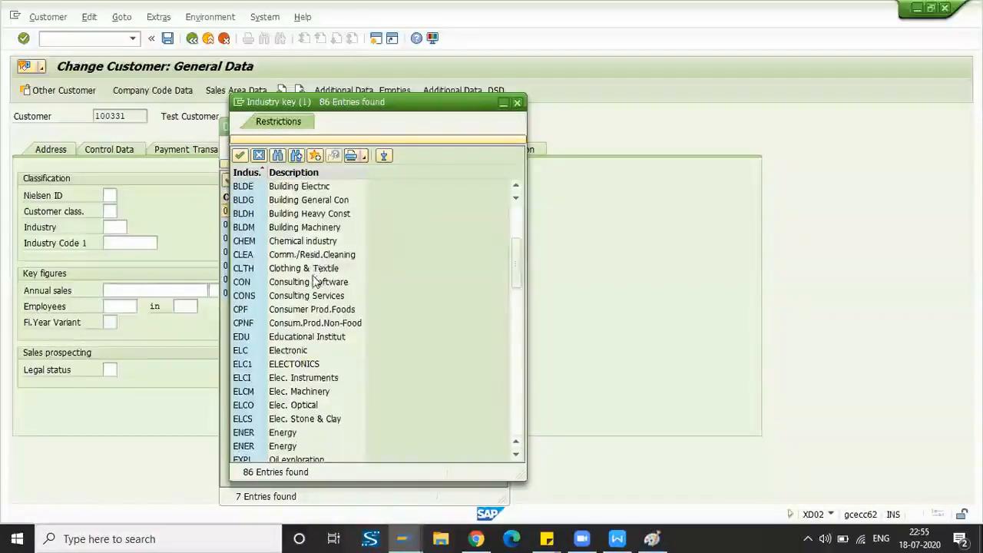
{"action": "scroll", "coordinate": [326, 316], "scroll_direction": "down", "scroll_amount": 6}
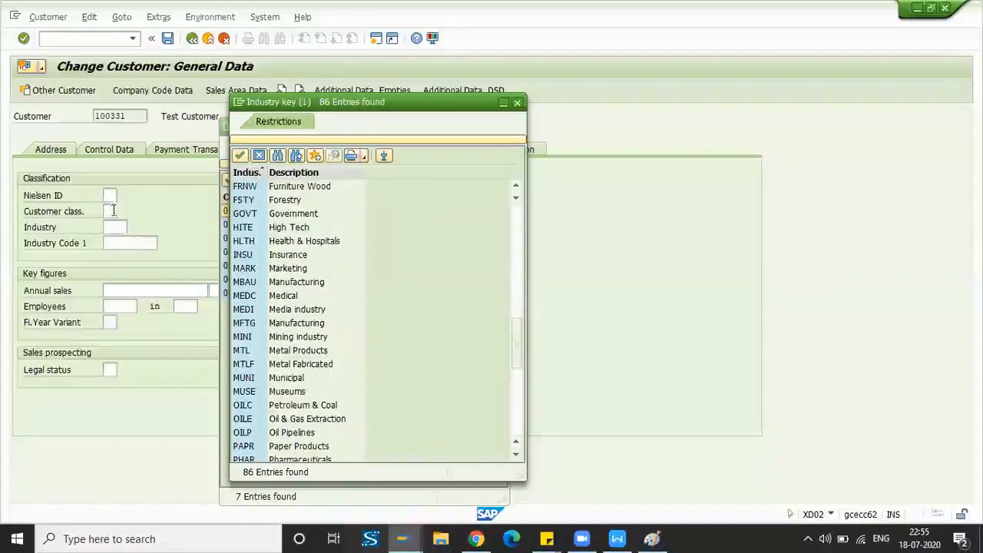
{"action": "left_click", "coordinate": [109, 215]}
{"action": "left_click", "coordinate": [115, 228]}
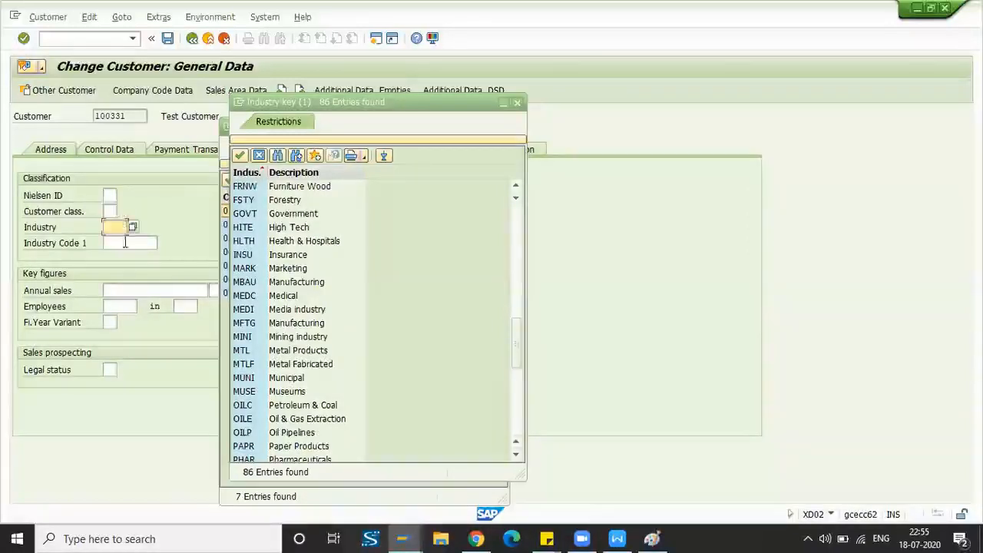
{"action": "left_click", "coordinate": [517, 102]}
{"action": "left_click", "coordinate": [504, 126]}
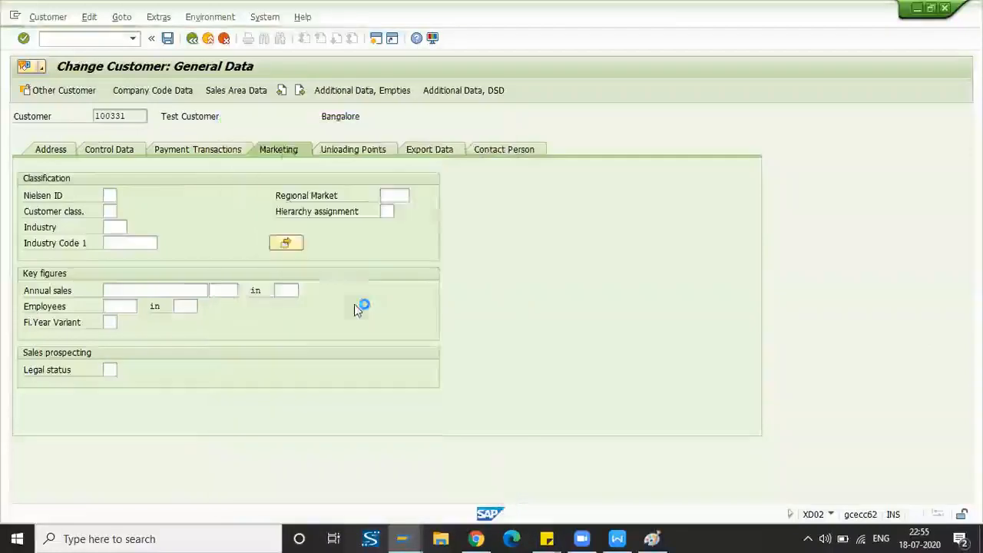
- Examine the key figures fields for annual sales, employees and fiscal year variant
{"action": "left_click", "coordinate": [121, 293]}
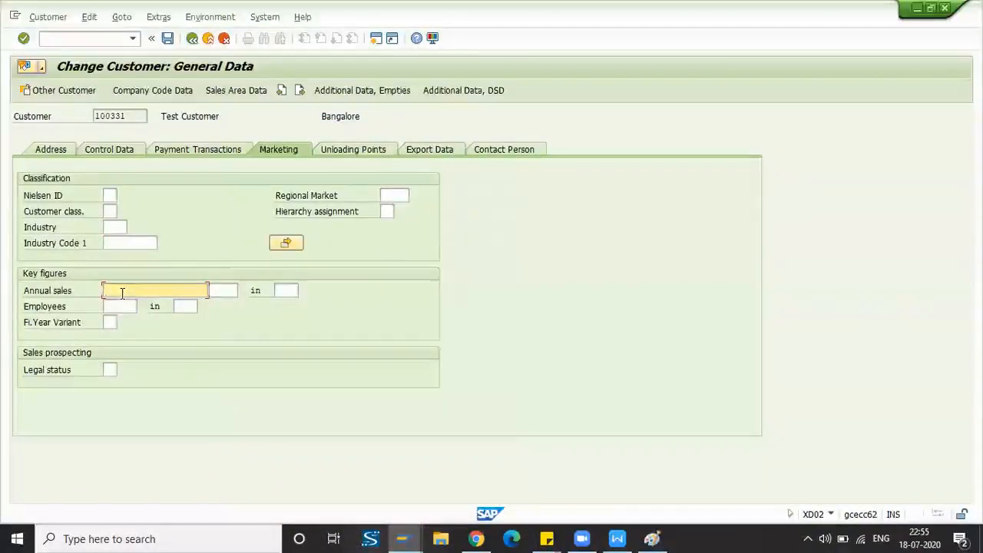
{"action": "left_click", "coordinate": [120, 306]}
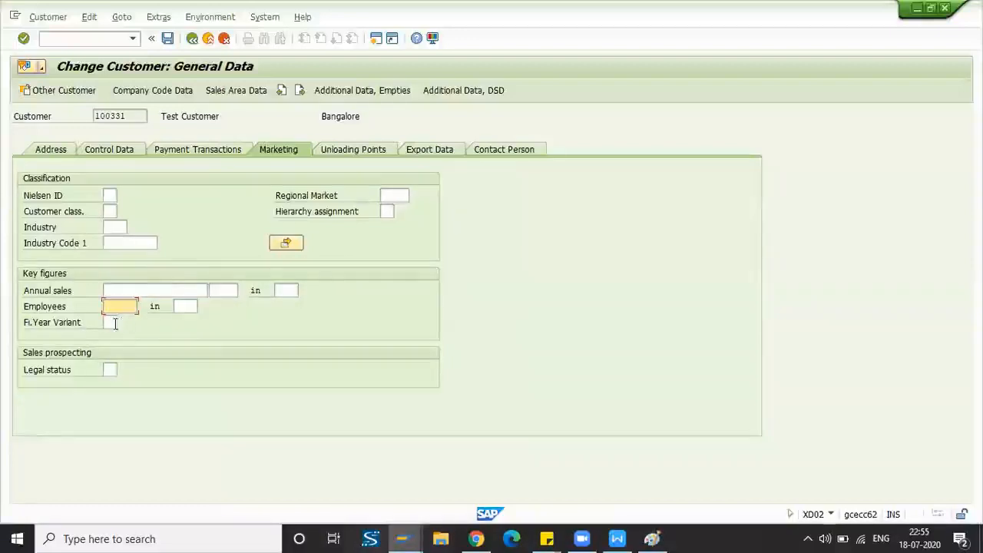
{"action": "left_click", "coordinate": [109, 323]}
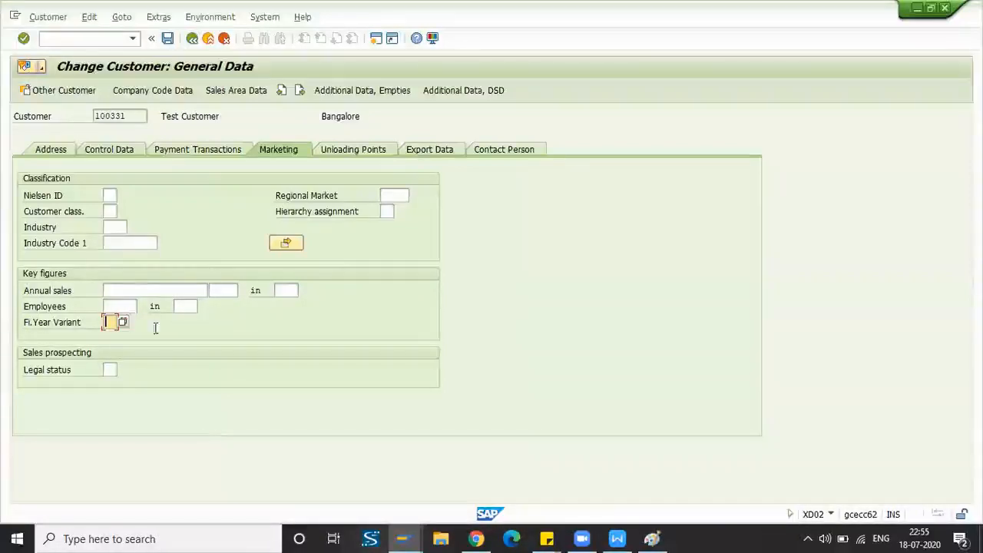
- Examine the possible legal status values under sales prospecting, and close the list without choosing one
{"action": "left_click", "coordinate": [112, 371]}
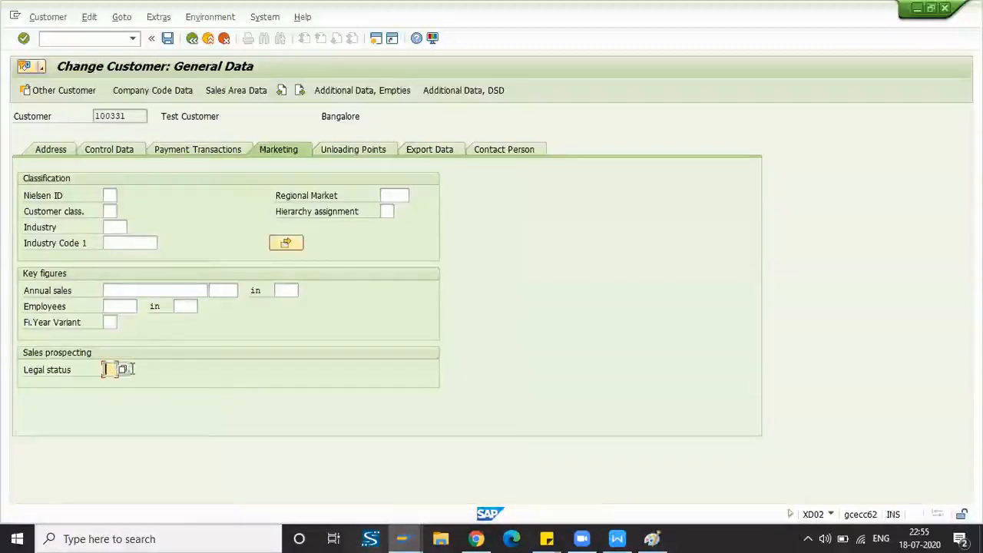
{"action": "left_click", "coordinate": [122, 370]}
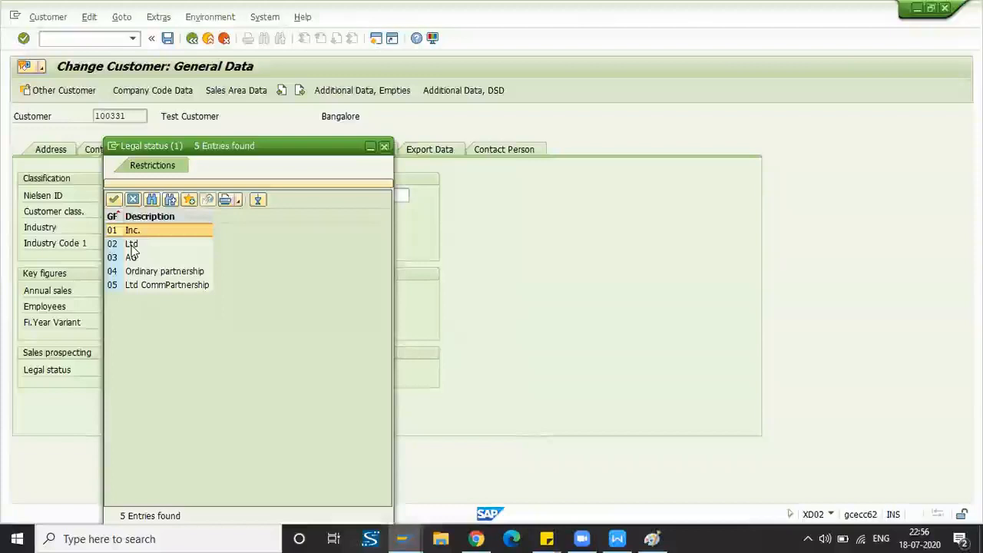
{"action": "left_click", "coordinate": [131, 259]}
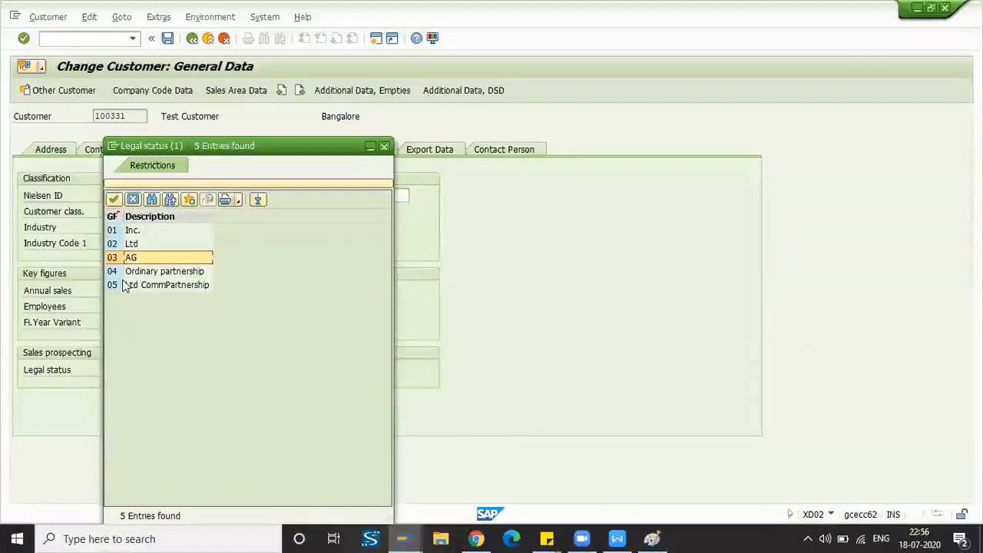
{"action": "left_click", "coordinate": [386, 146]}
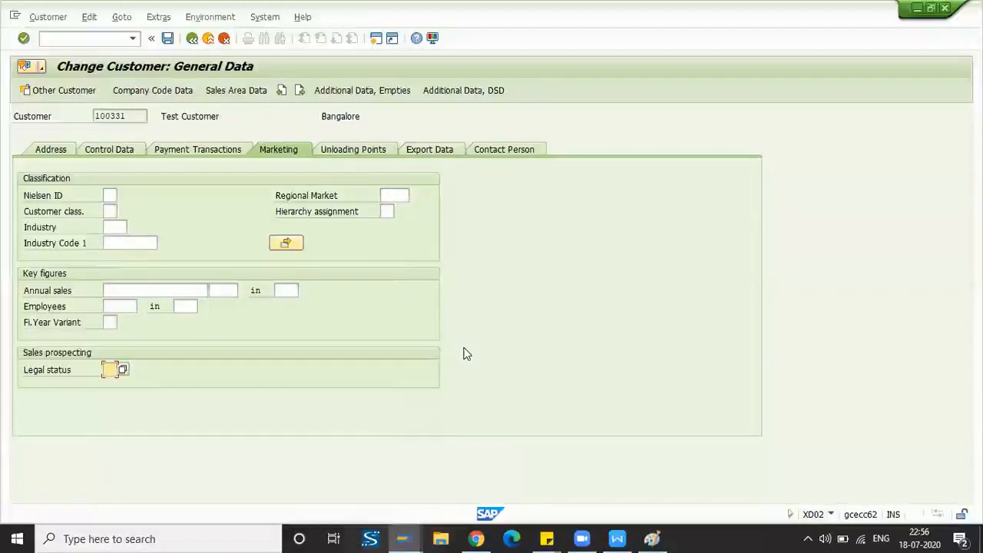
- Examine the customer's unloading points table, including the rows for entering several unloading points
{"action": "left_click", "coordinate": [363, 152]}
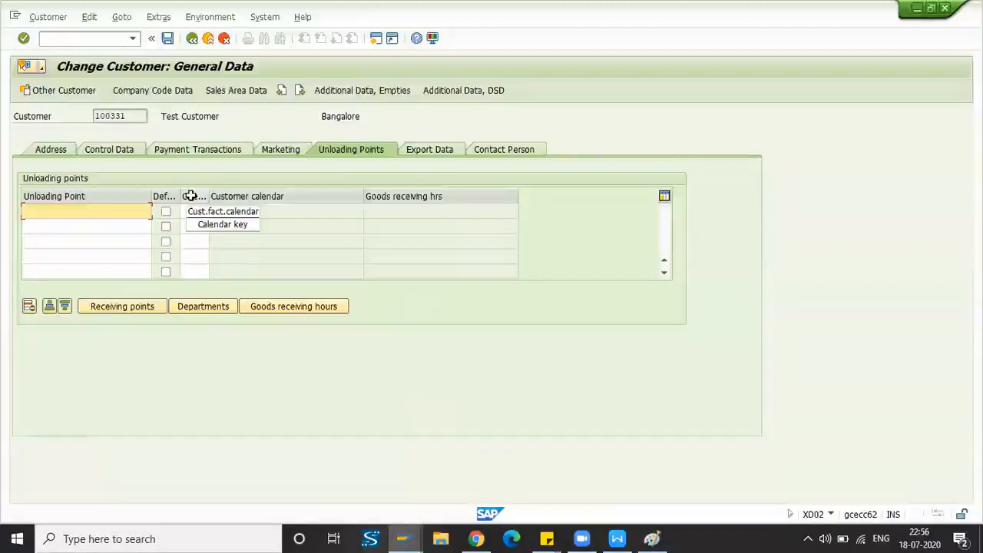
{"action": "left_click", "coordinate": [194, 224]}
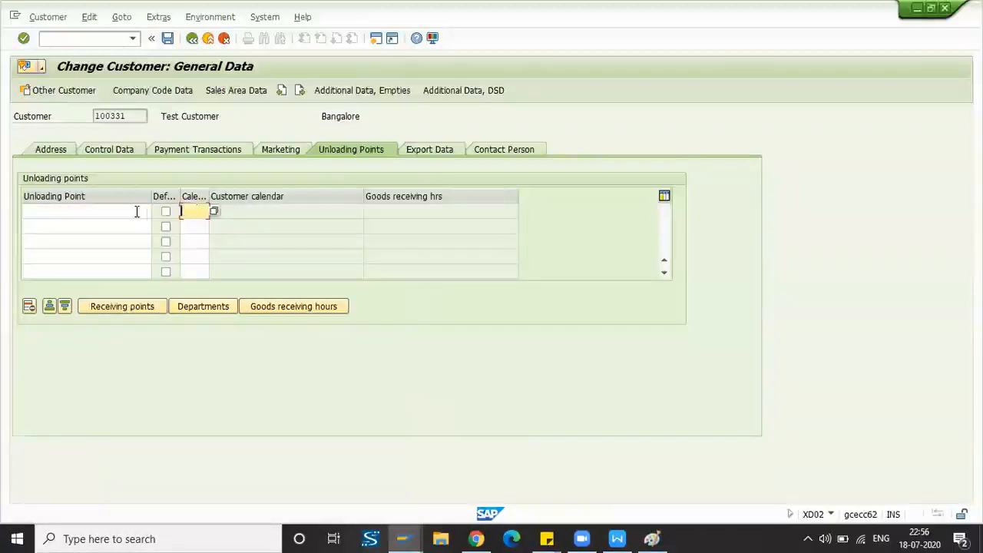
{"action": "left_click", "coordinate": [131, 223]}
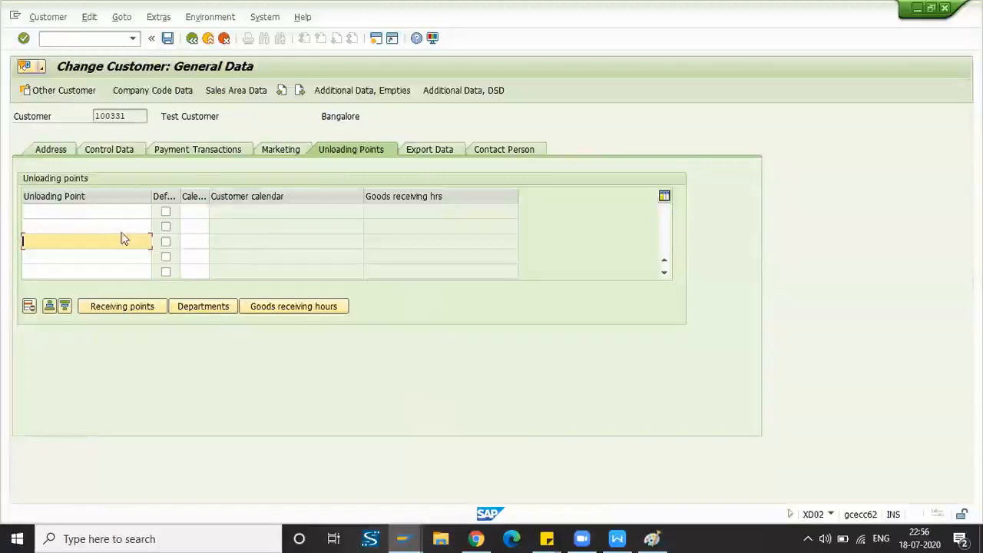
{"action": "left_click", "coordinate": [115, 212]}
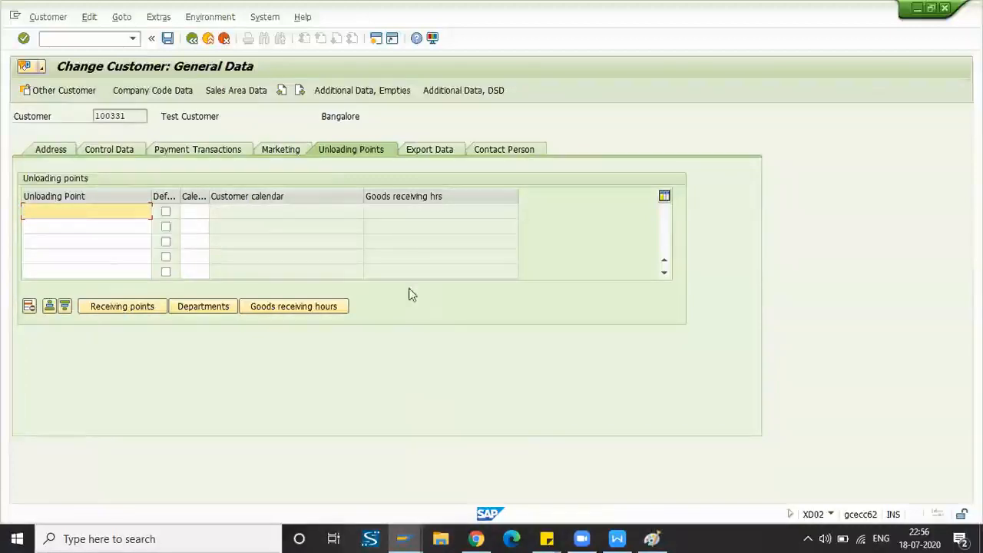
{"action": "left_click", "coordinate": [185, 226]}
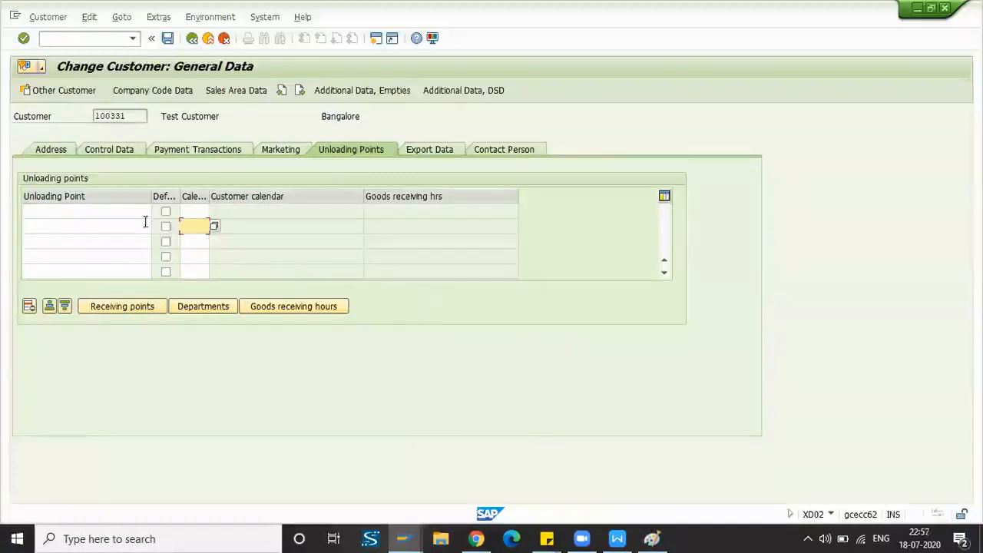
{"action": "left_click", "coordinate": [138, 225]}
{"action": "left_click", "coordinate": [129, 210]}
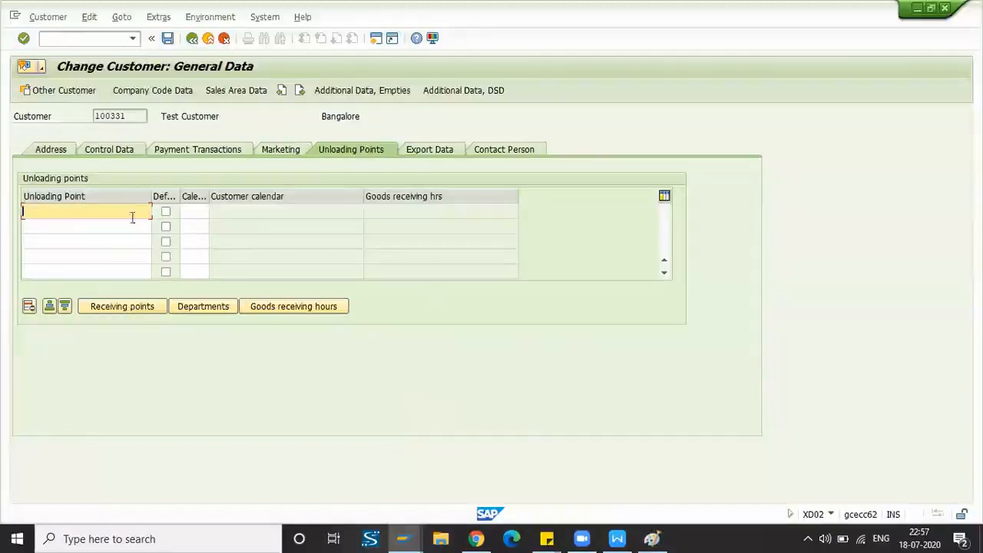
{"action": "left_click", "coordinate": [132, 225]}
{"action": "left_click", "coordinate": [129, 242]}
{"action": "left_click", "coordinate": [129, 256]}
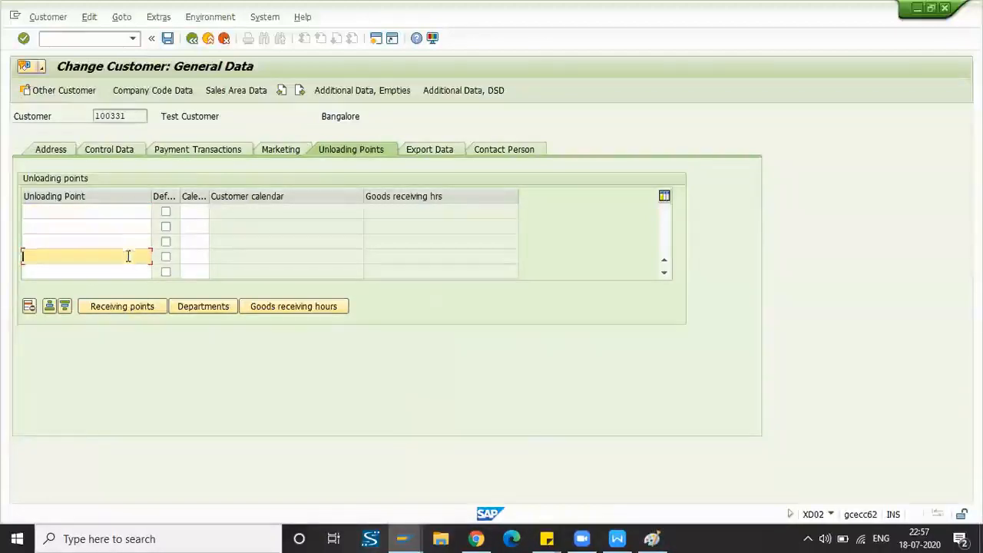
{"action": "left_click", "coordinate": [126, 271]}
{"action": "left_click", "coordinate": [123, 259]}
{"action": "left_click", "coordinate": [115, 241]}
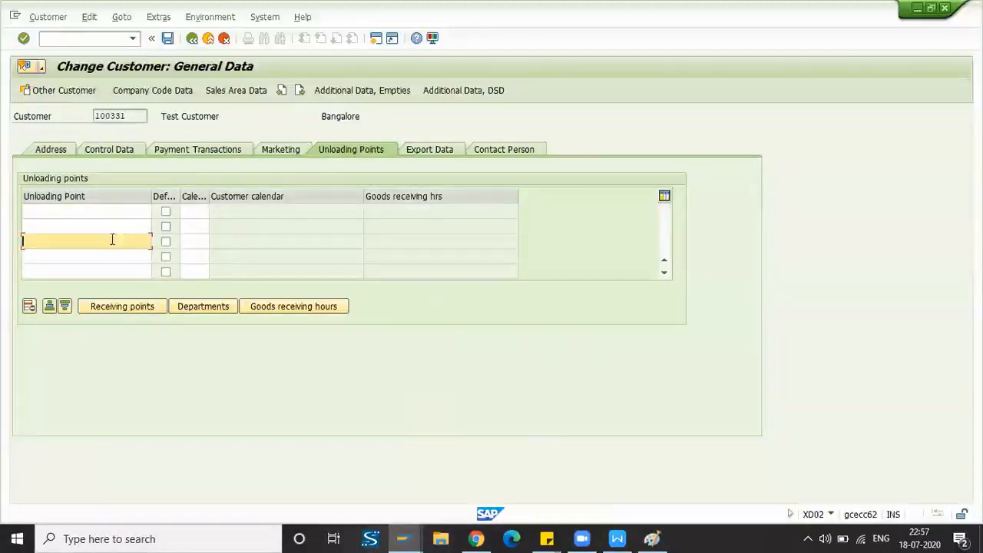
{"action": "left_click", "coordinate": [109, 227]}
{"action": "left_click", "coordinate": [105, 210]}
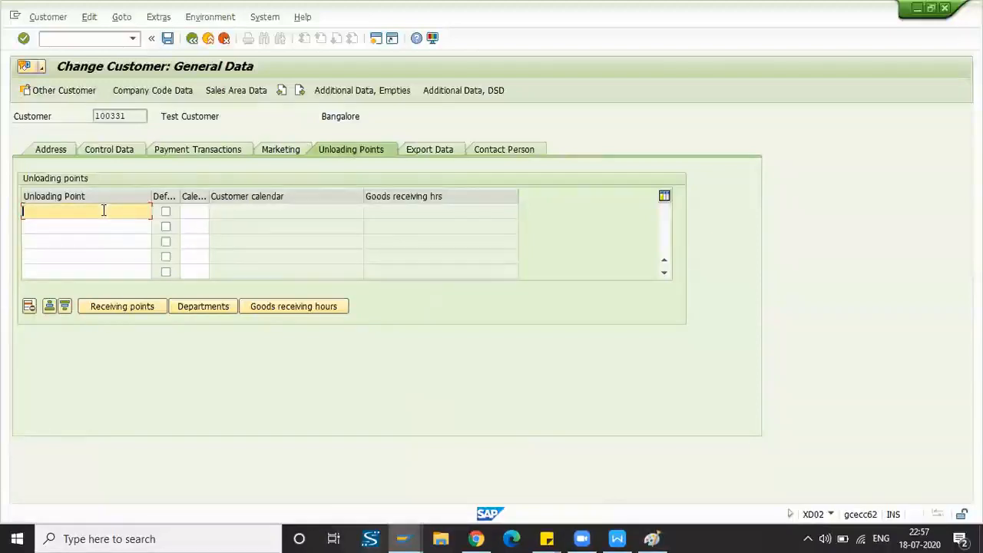
- Examine the calendar key fields that assign a customer factory calendar to each unloading point
{"action": "left_click", "coordinate": [194, 211]}
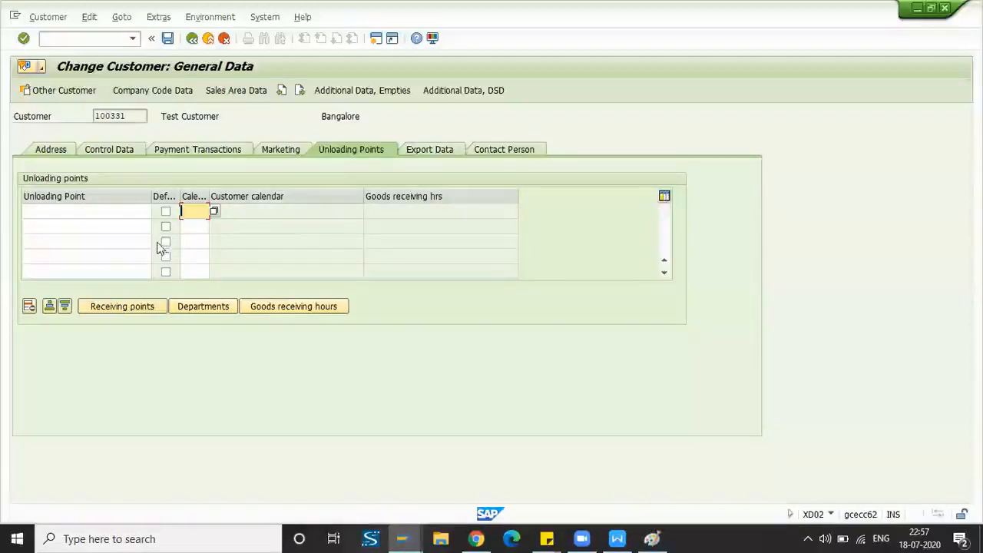
{"action": "left_click", "coordinate": [188, 253]}
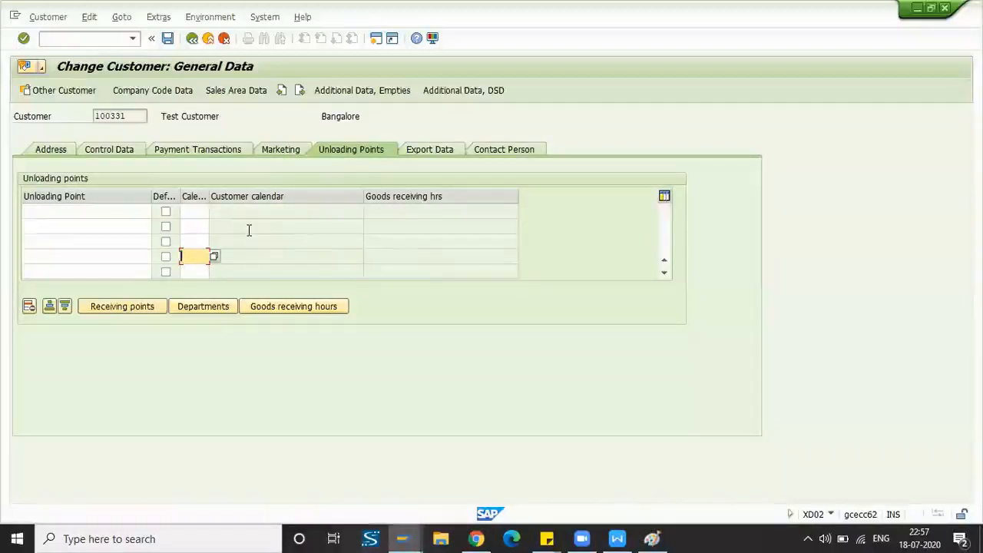
{"action": "left_click", "coordinate": [193, 226]}
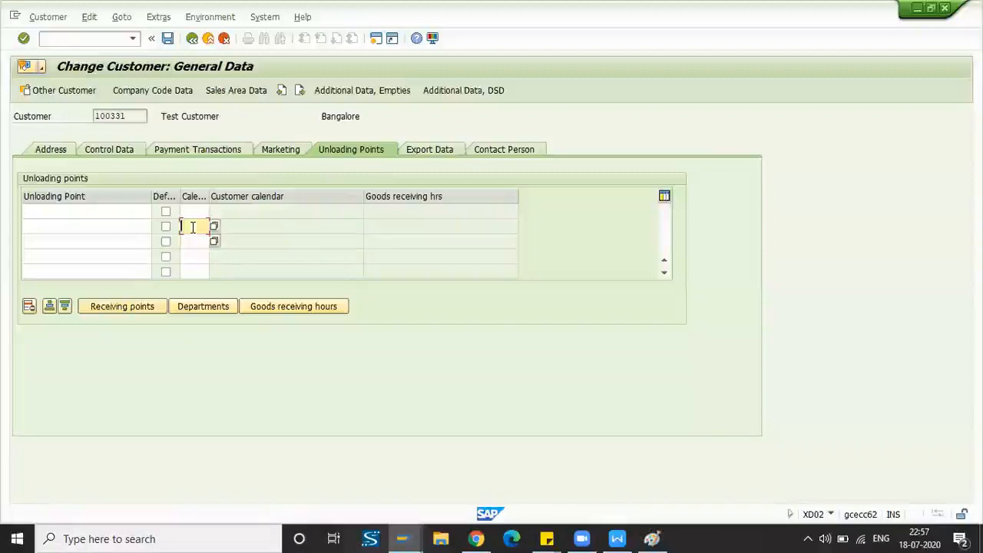
{"action": "left_click", "coordinate": [192, 212]}
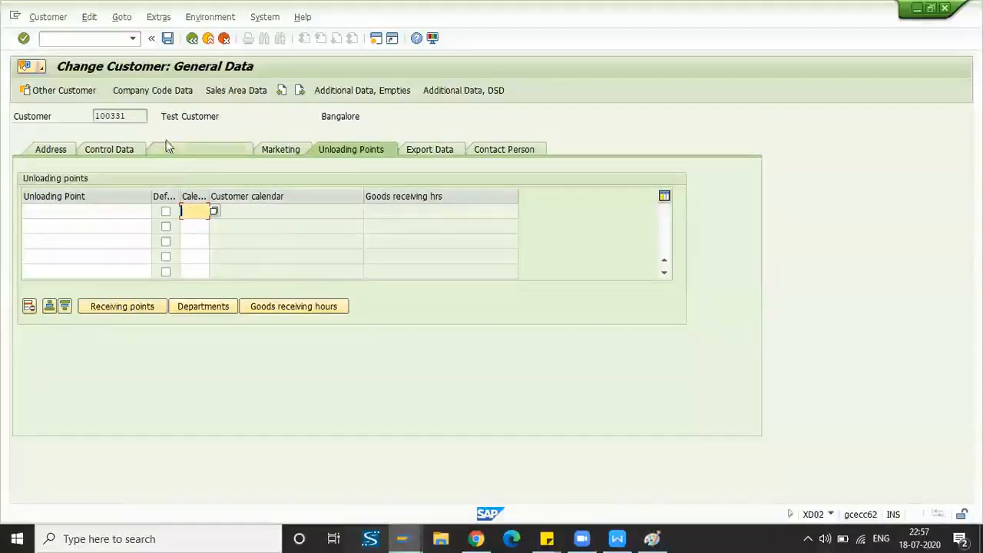
- Open the customer's company code data and examine the reconciliation account and head office fields in account management
{"action": "left_click", "coordinate": [494, 227]}
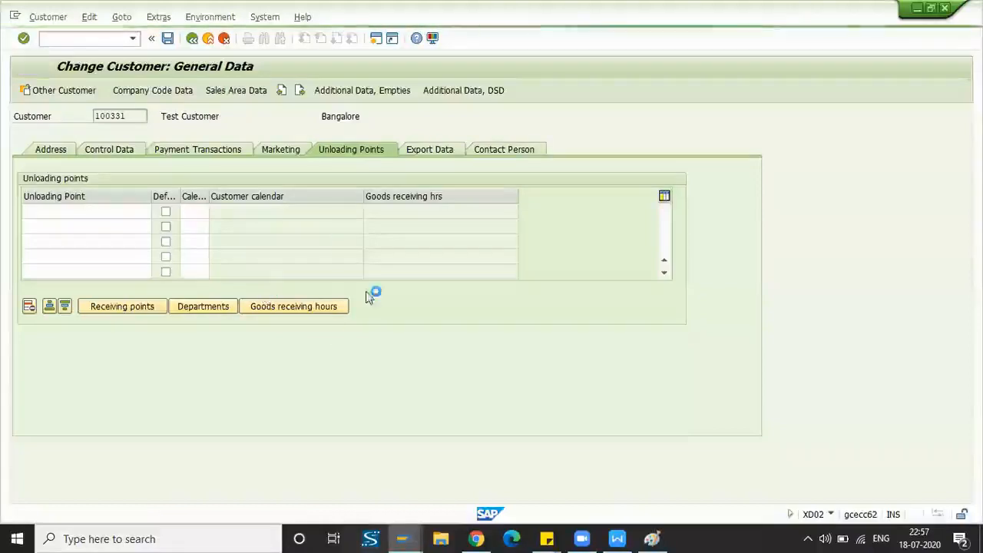
{"action": "left_click", "coordinate": [154, 227]}
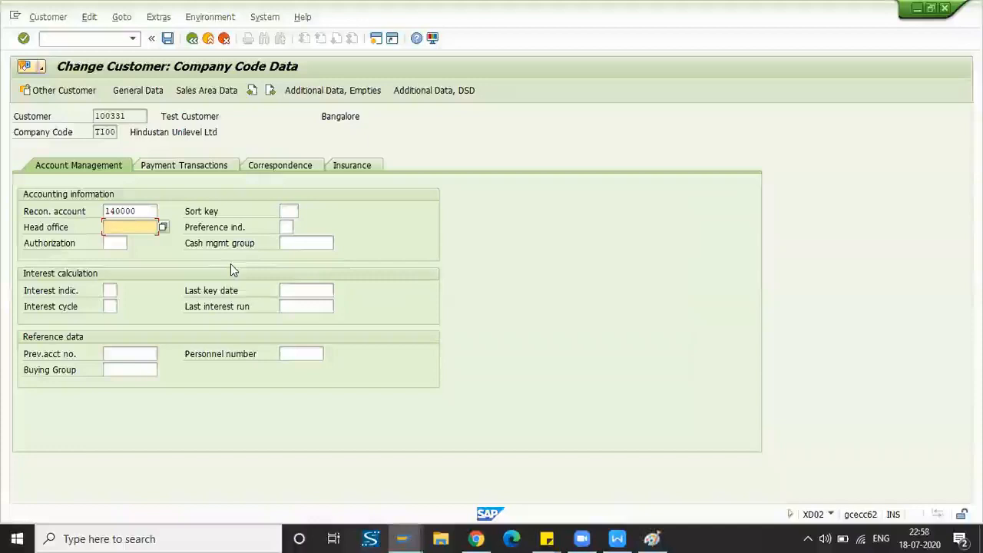
{"action": "left_click", "coordinate": [138, 212]}
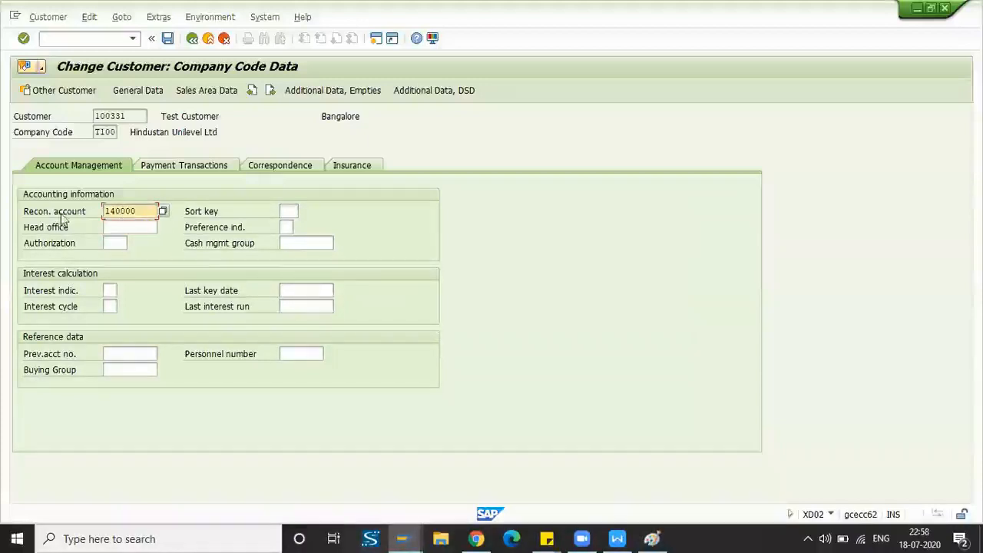
{"action": "left_click", "coordinate": [140, 226]}
{"action": "left_click", "coordinate": [138, 210]}
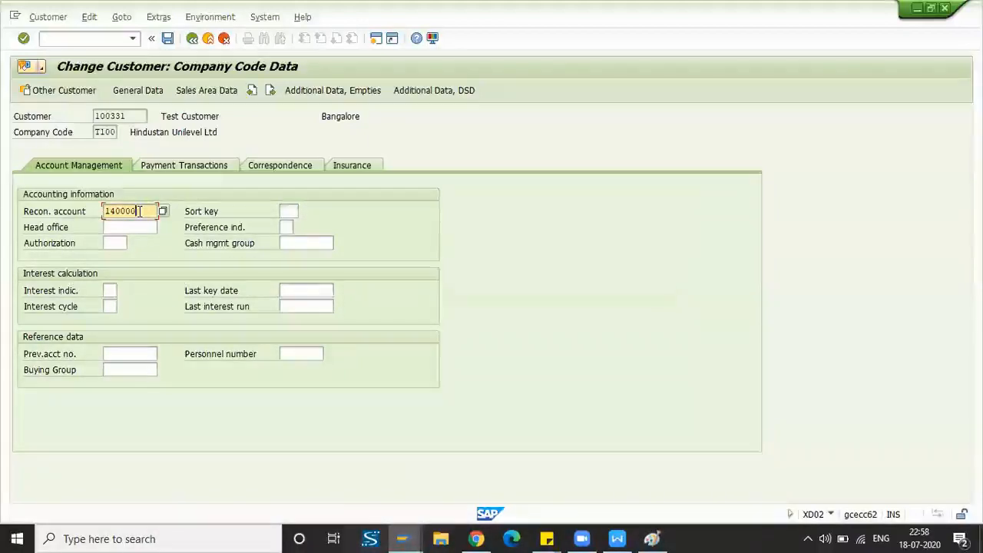
{"action": "left_click", "coordinate": [137, 224]}
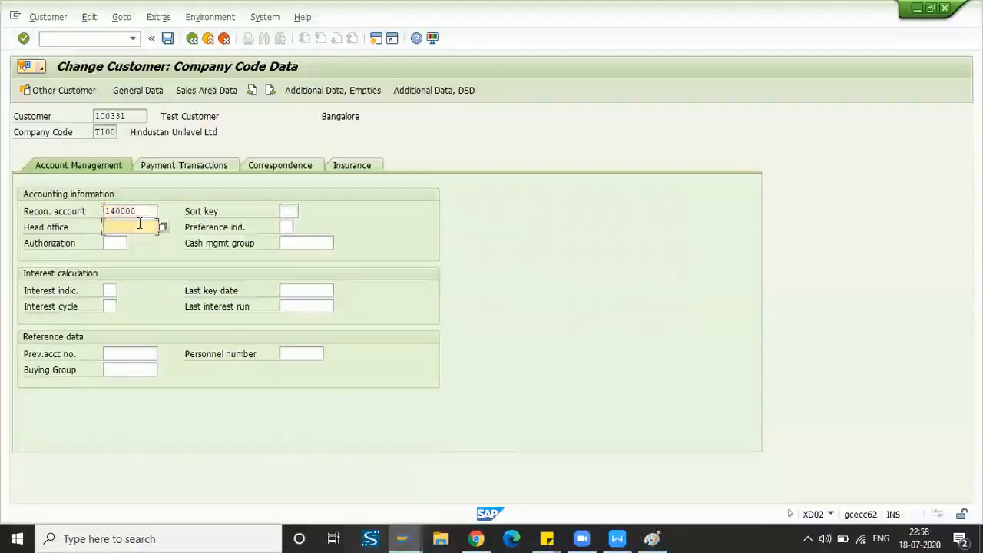
- Compare the reconciliation account field with the head office field in the customer's accounting information
{"action": "left_click", "coordinate": [142, 212]}
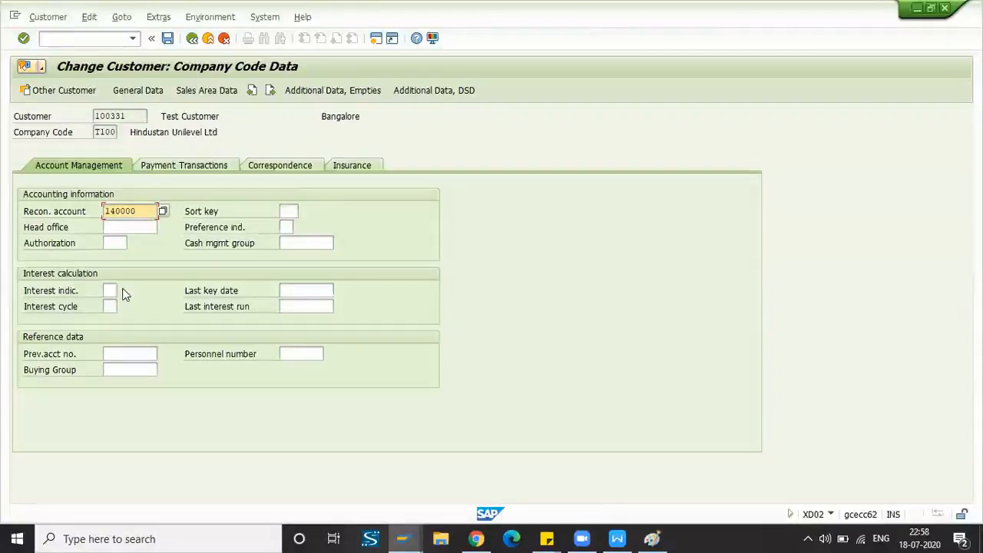
{"action": "left_click", "coordinate": [135, 227]}
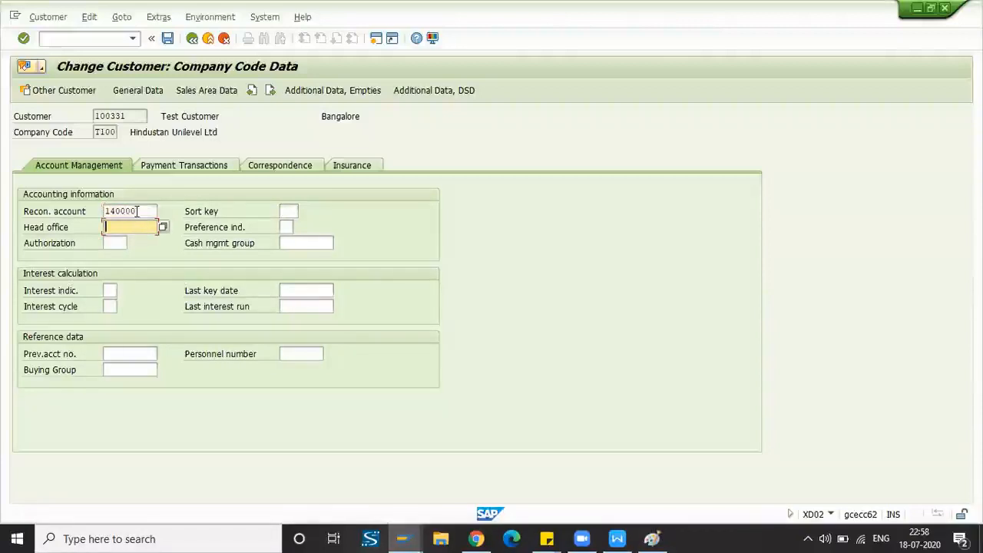
{"action": "left_click", "coordinate": [134, 212]}
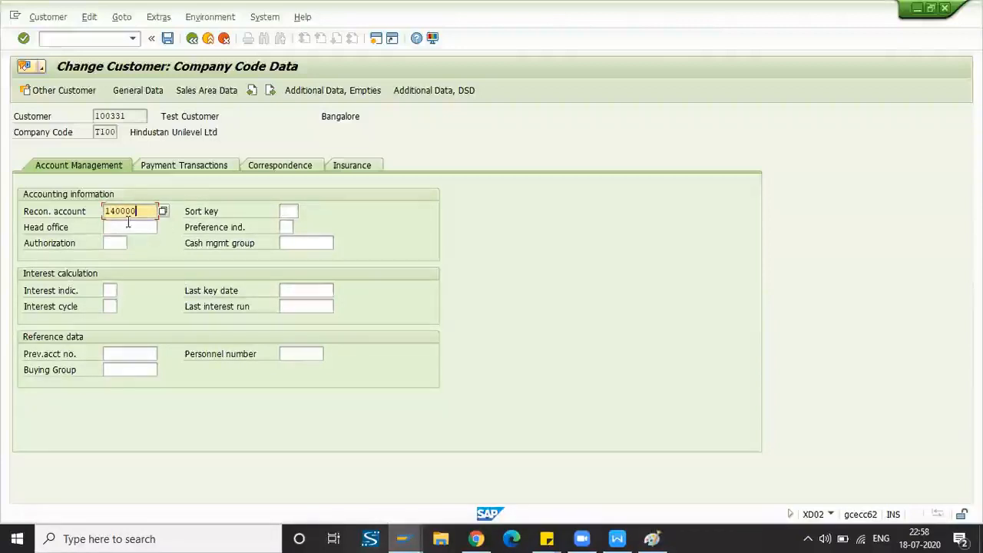
{"action": "left_click", "coordinate": [128, 226]}
{"action": "left_click", "coordinate": [137, 212]}
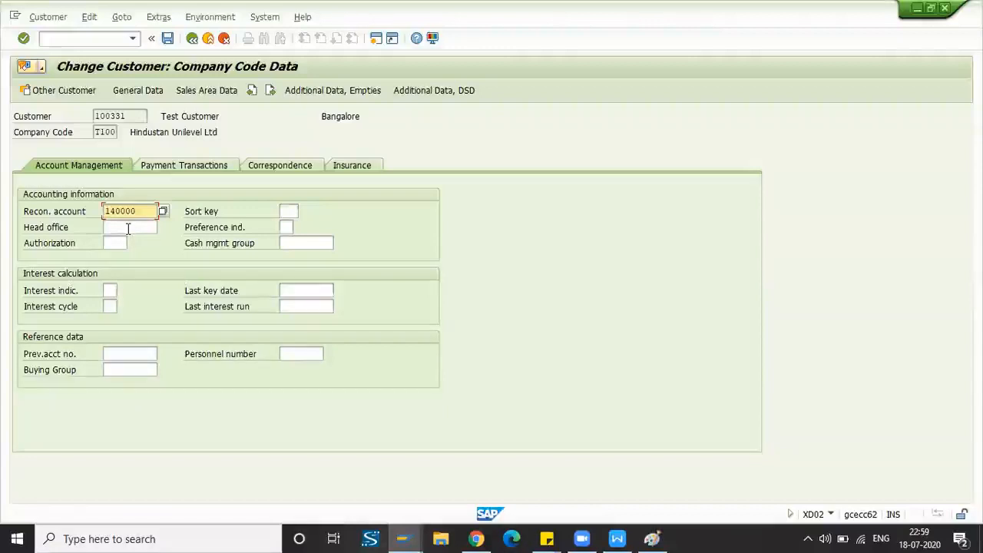
{"action": "left_click", "coordinate": [129, 227]}
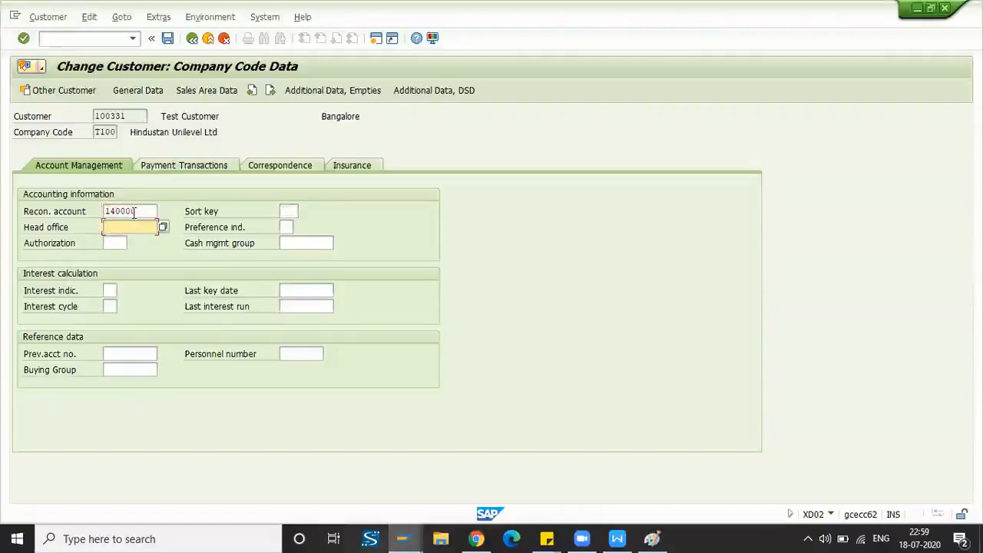
{"action": "left_click", "coordinate": [136, 212]}
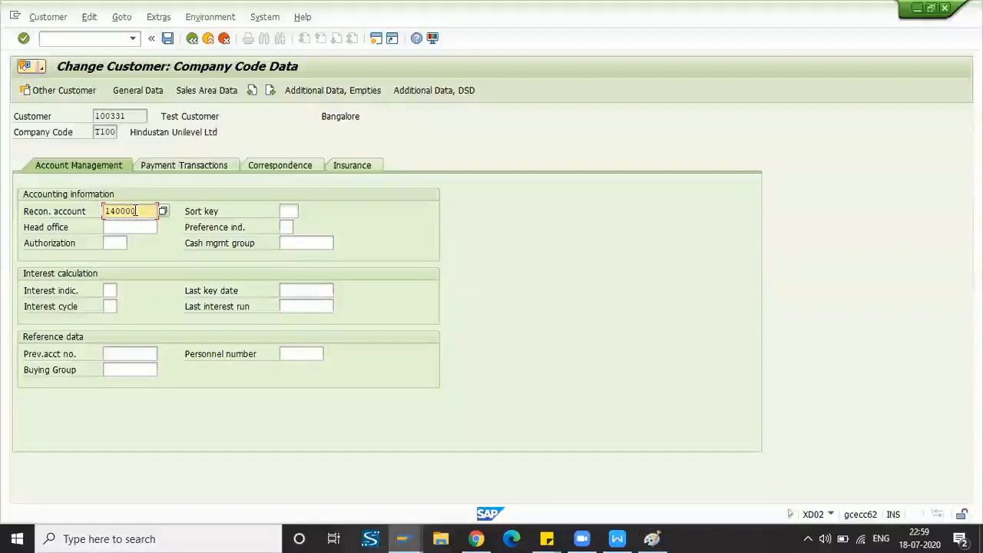
{"action": "left_click", "coordinate": [143, 227]}
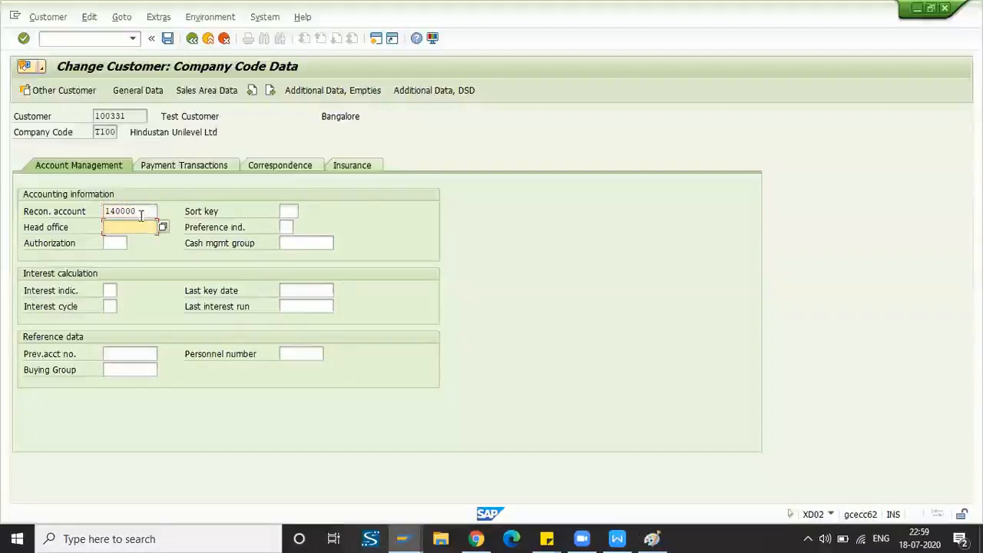
{"action": "left_click", "coordinate": [141, 211]}
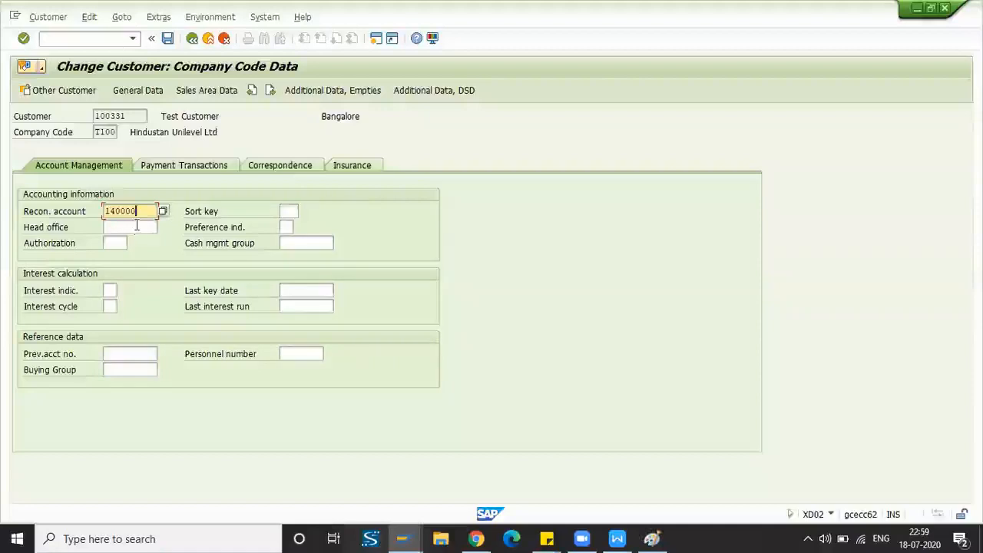
{"action": "left_click", "coordinate": [137, 227]}
{"action": "left_click", "coordinate": [139, 211]}
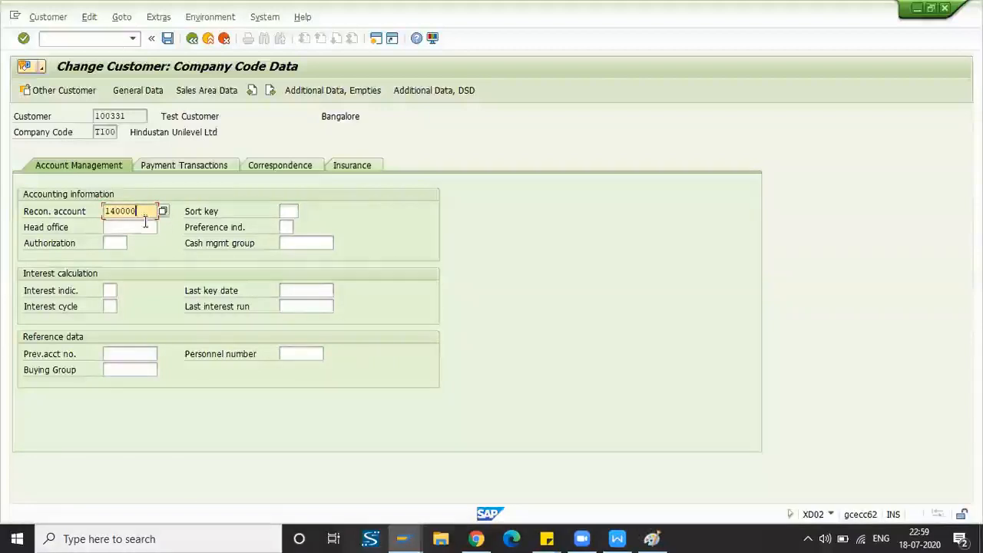
{"action": "left_click", "coordinate": [137, 226]}
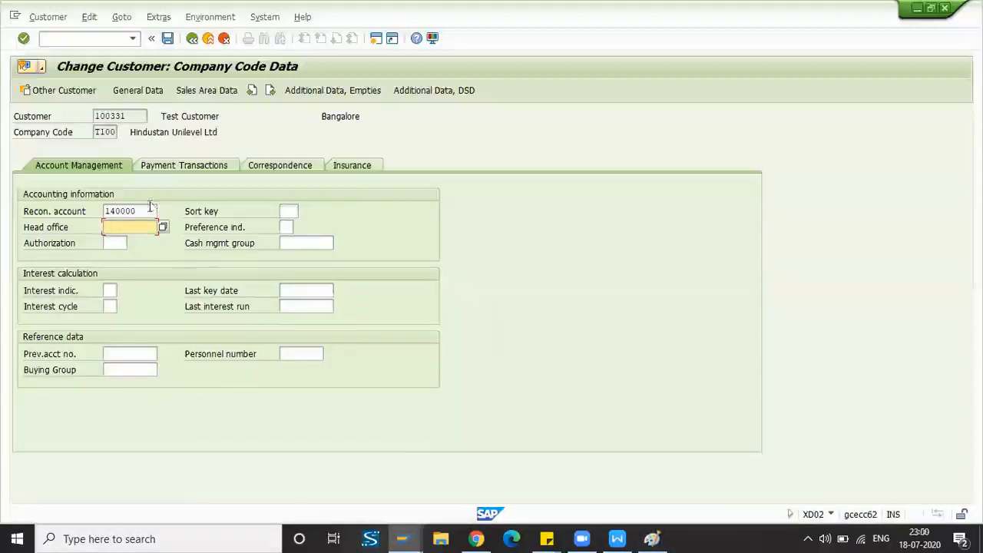
- Review the customer's payment transactions and correspondence data at company code level
{"action": "left_click", "coordinate": [175, 174]}
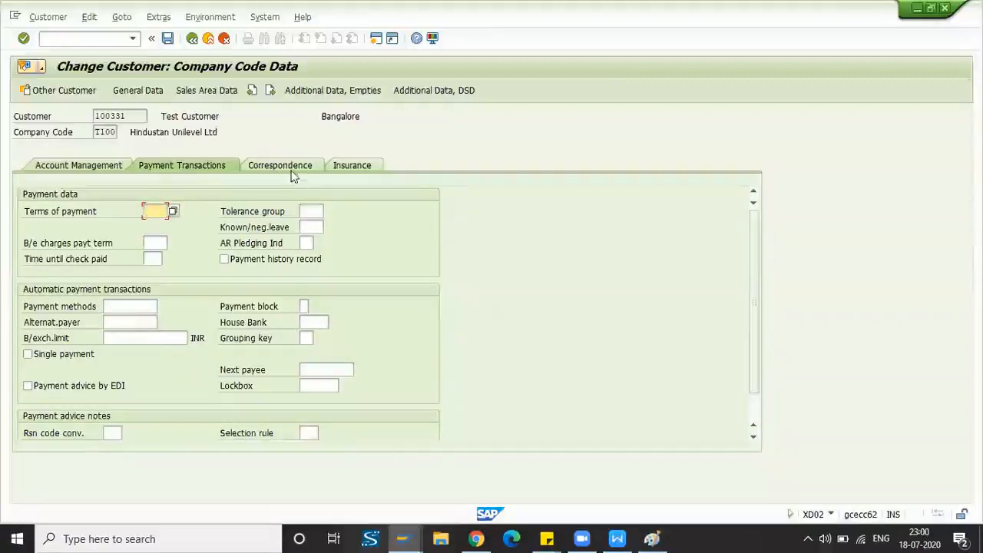
{"action": "left_click", "coordinate": [322, 166]}
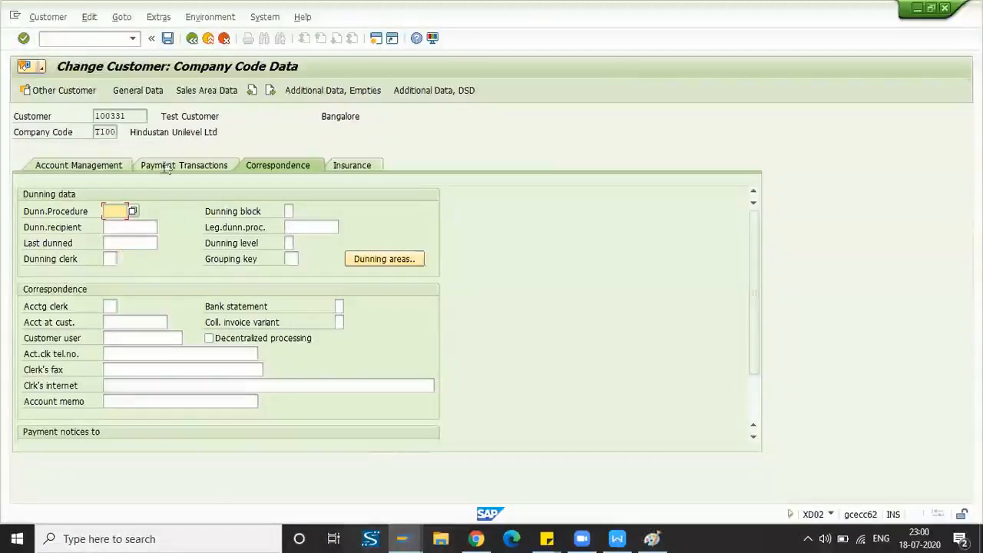
- Open the customer's sales area data and examine the customer pricing procedure and currency fields
{"action": "left_click", "coordinate": [194, 91]}
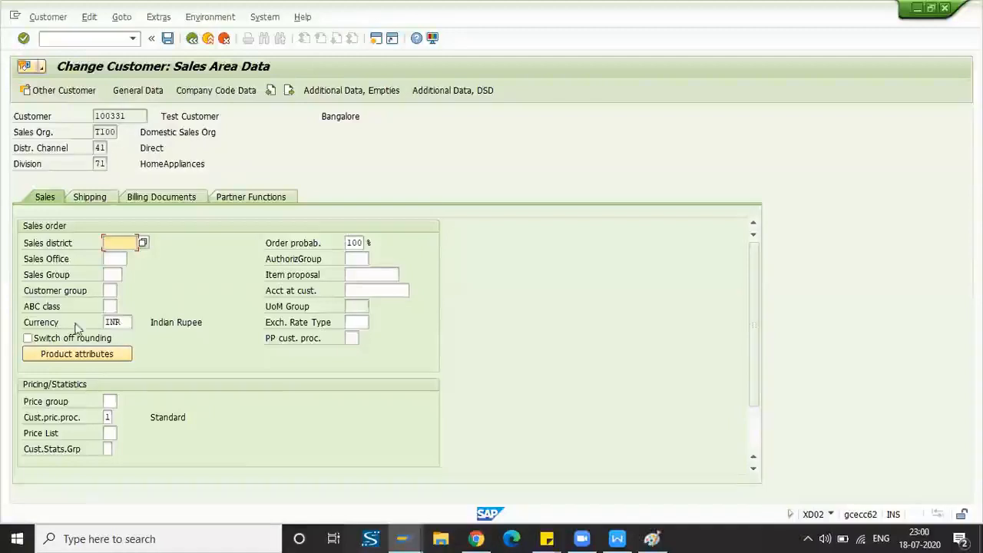
{"action": "scroll", "coordinate": [51, 347], "scroll_direction": "down", "scroll_amount": 2}
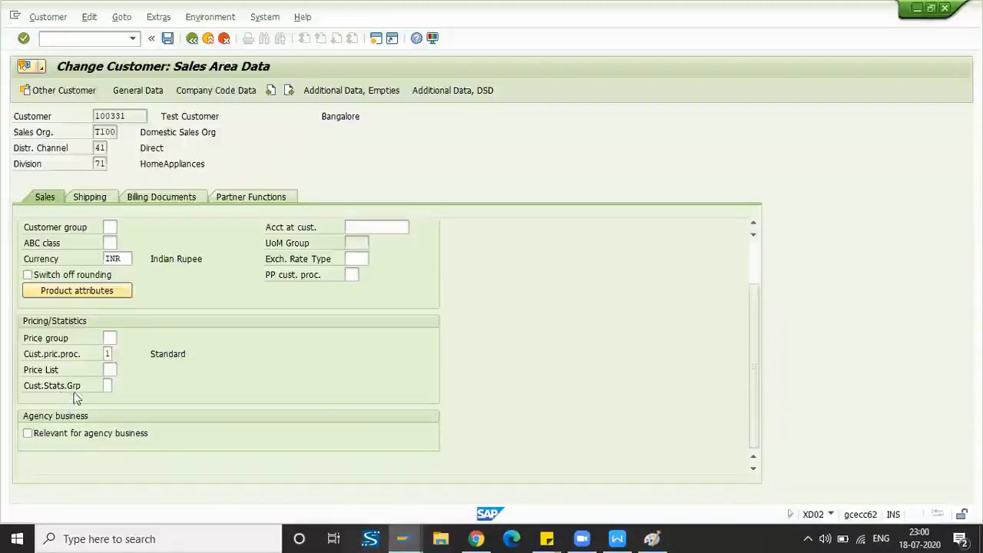
{"action": "scroll", "coordinate": [192, 384], "scroll_direction": "up", "scroll_amount": 2}
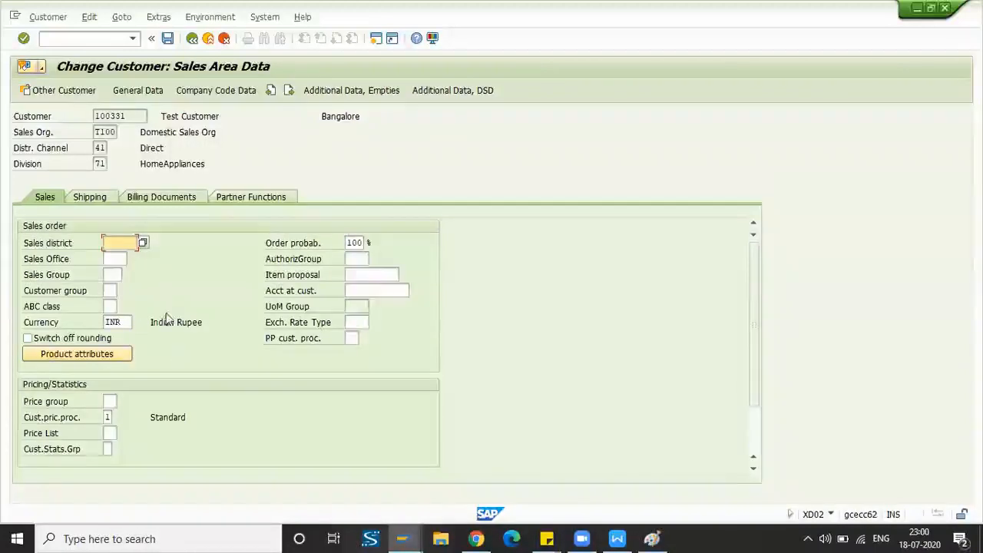
{"action": "left_click", "coordinate": [108, 418]}
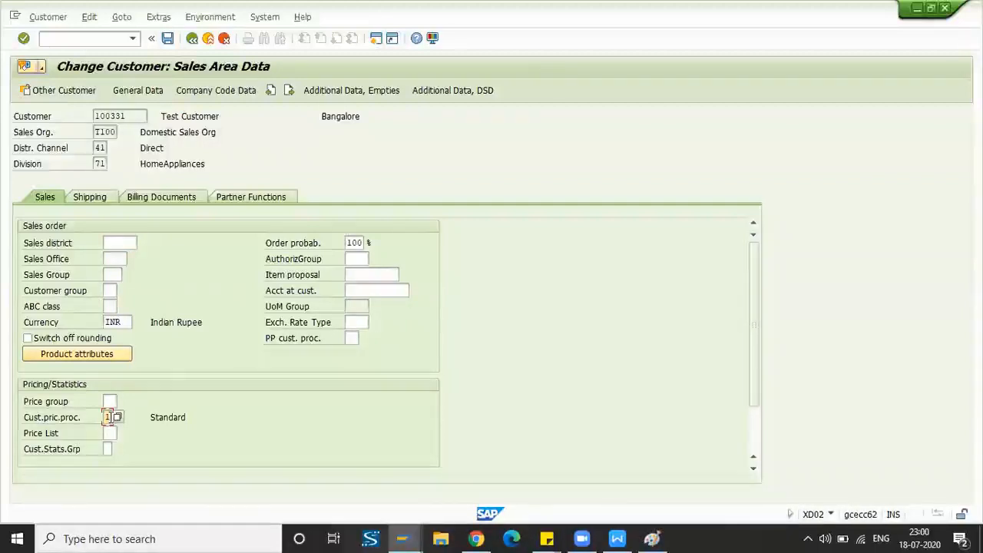
{"action": "left_click", "coordinate": [123, 322]}
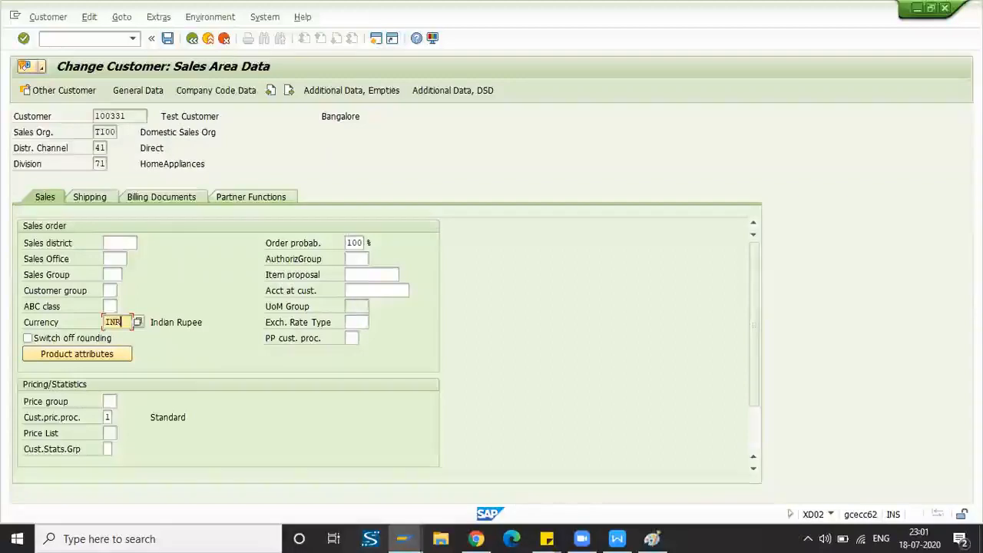
- Examine the possible sales district values for the sales order data, and close the list without choosing one
{"action": "left_click", "coordinate": [117, 260]}
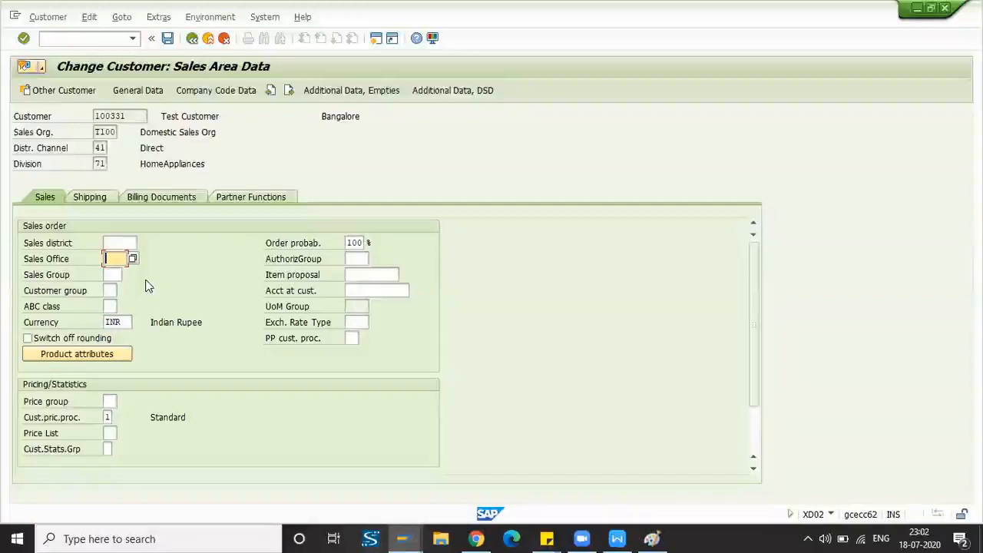
{"action": "left_click", "coordinate": [125, 241]}
{"action": "left_click", "coordinate": [141, 242]}
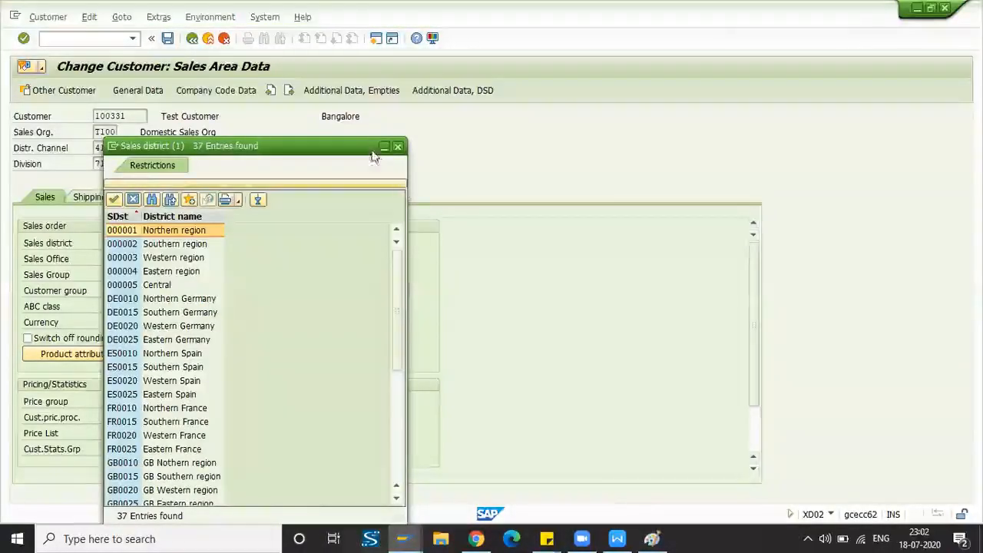
{"action": "left_click_drag", "start_coordinate": [303, 149], "coordinate": [659, 83]}
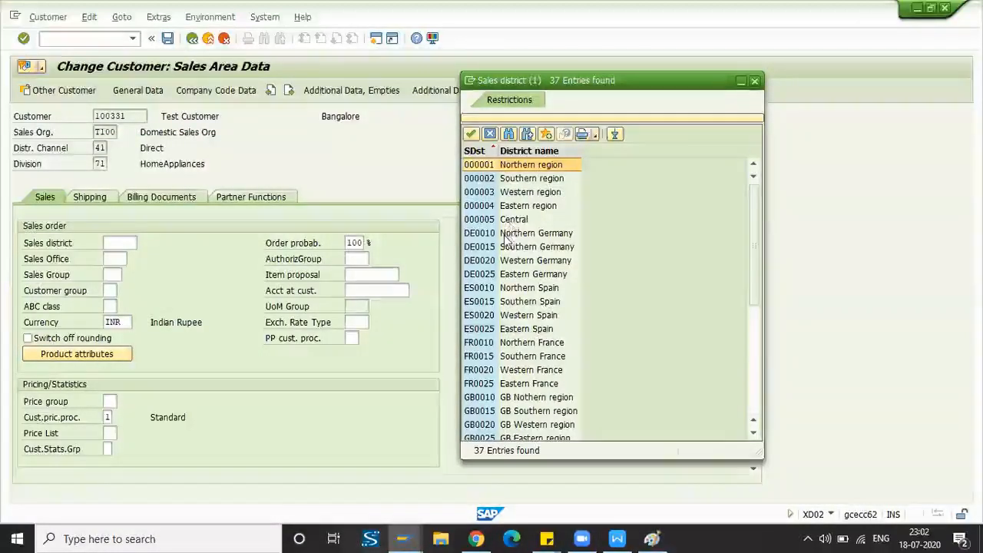
{"action": "scroll", "coordinate": [507, 235], "scroll_direction": "down", "scroll_amount": 4}
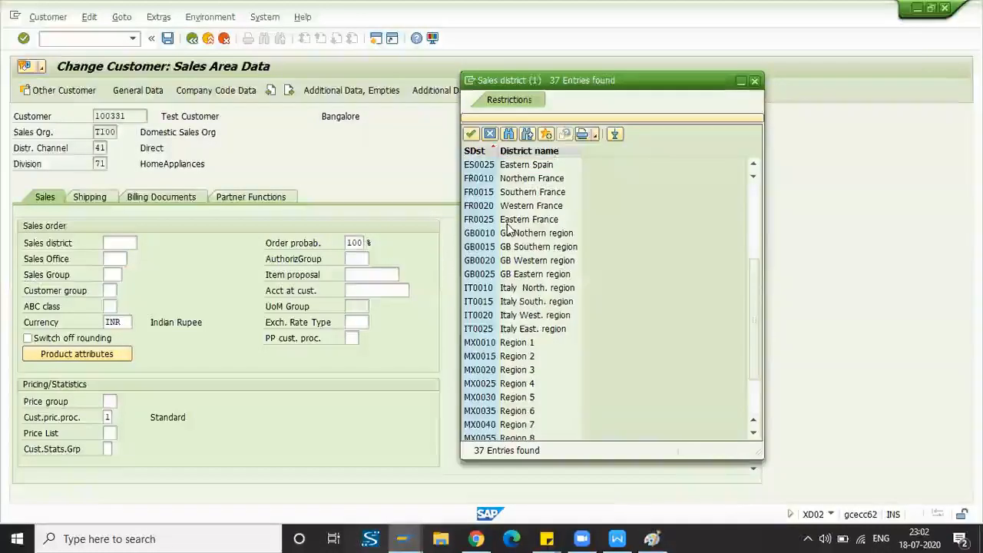
{"action": "scroll", "coordinate": [507, 231], "scroll_direction": "up", "scroll_amount": 4}
{"action": "left_click", "coordinate": [496, 166]}
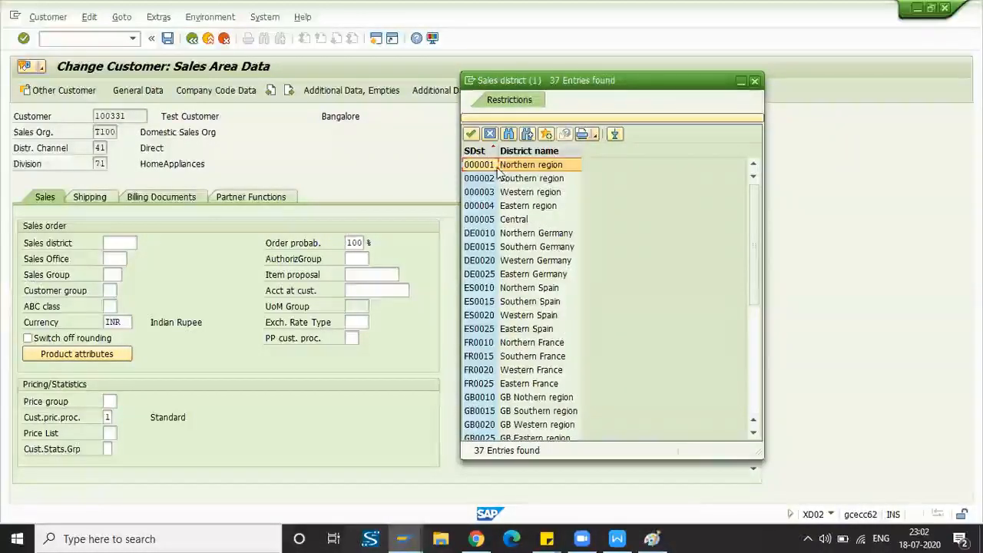
{"action": "left_click", "coordinate": [755, 82]}
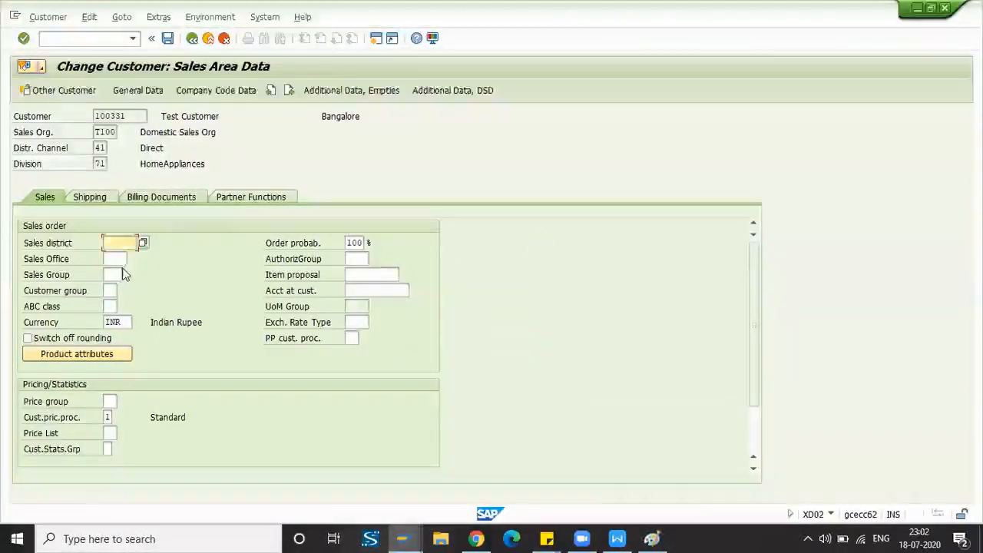
- Examine the sales office and sales group fields in the customer's sales order data
{"action": "left_click", "coordinate": [113, 259]}
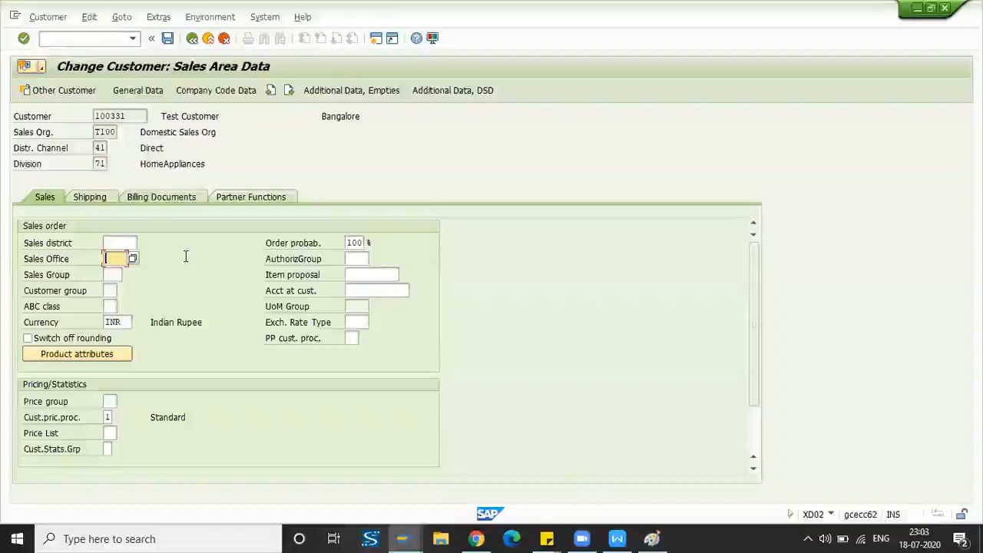
{"action": "left_click", "coordinate": [115, 271]}
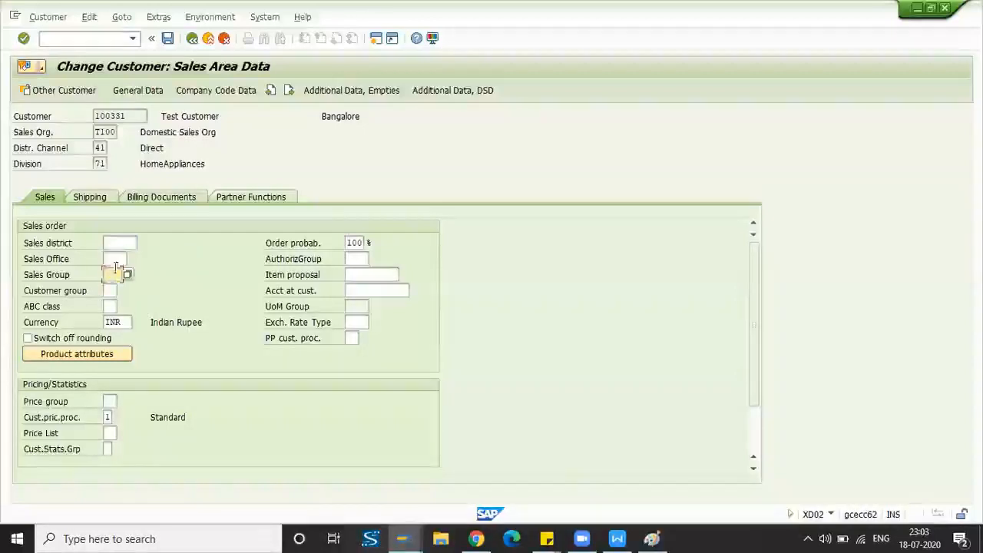
{"action": "left_click", "coordinate": [114, 261]}
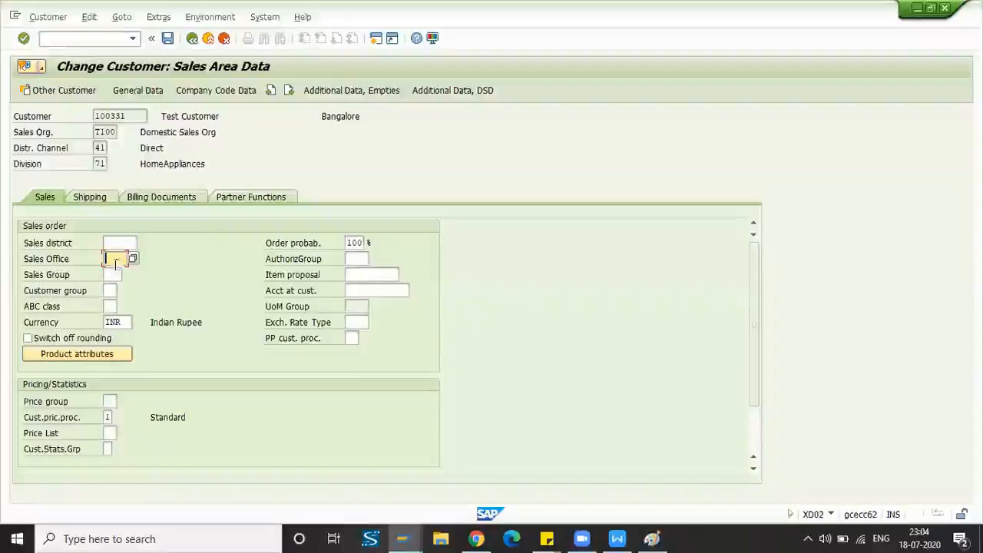
{"action": "key", "text": "Tab"}
{"action": "left_click", "coordinate": [115, 258]}
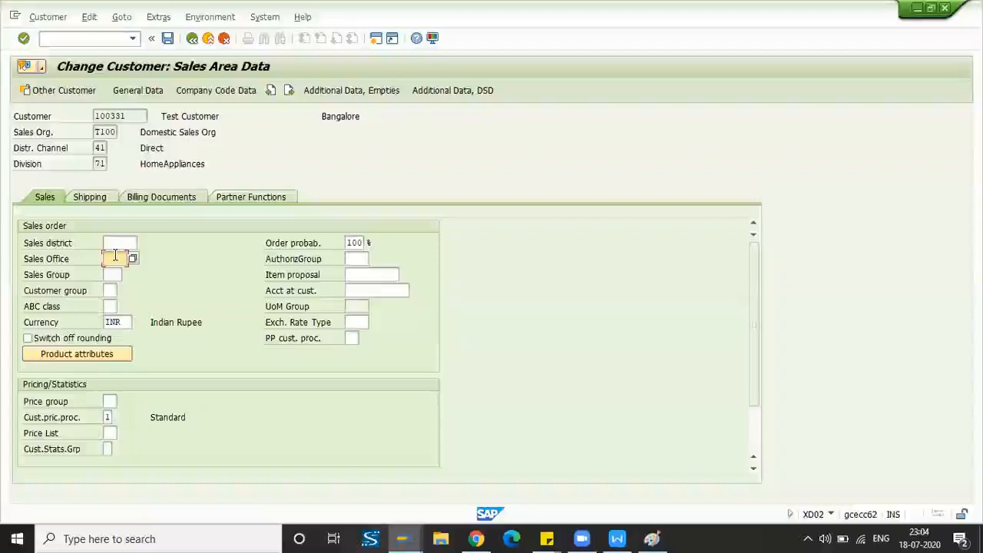
{"action": "key", "text": "Tab"}
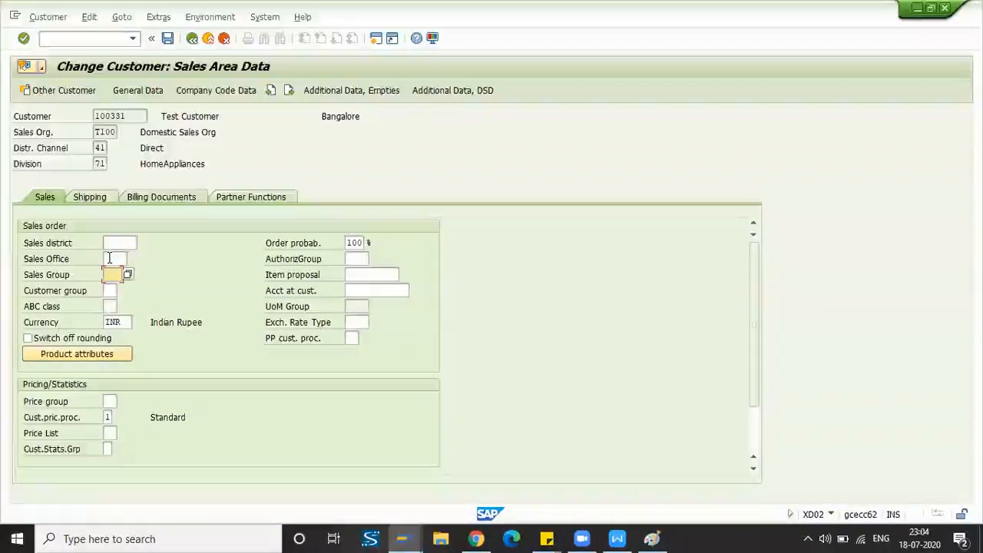
{"action": "left_click", "coordinate": [110, 258]}
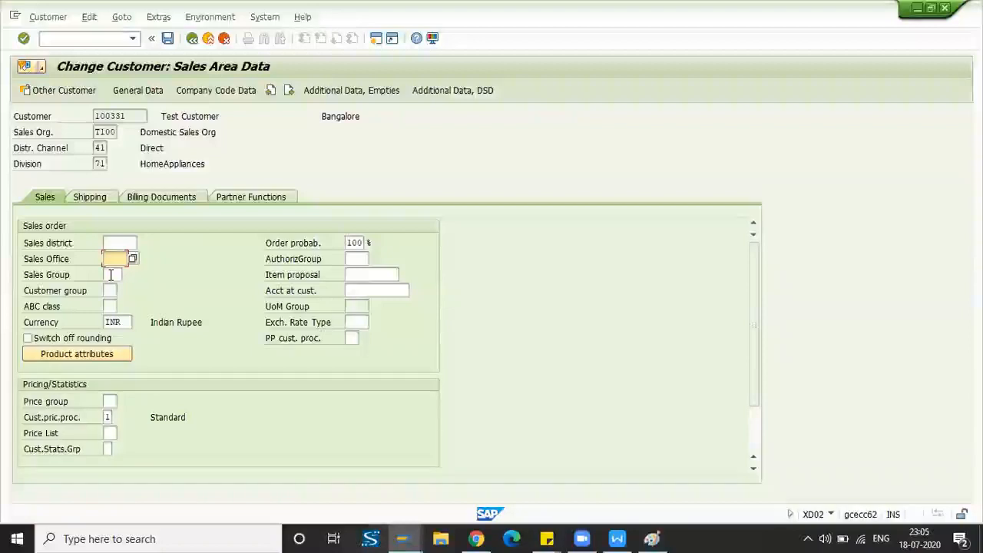
{"action": "left_click", "coordinate": [111, 274]}
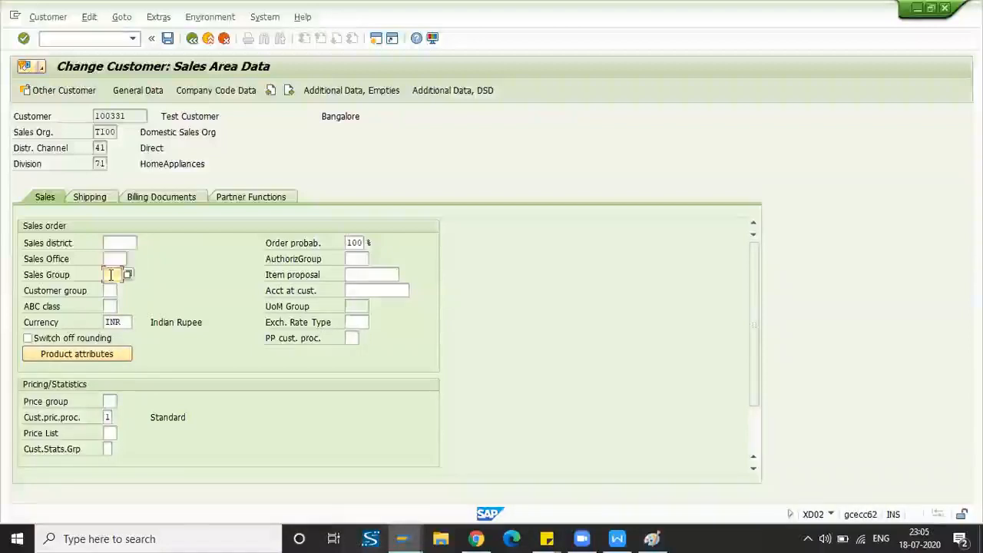
- Examine the currency and customer group fields in the customer's sales order data
{"action": "scroll", "coordinate": [114, 308], "scroll_direction": "down", "scroll_amount": 1}
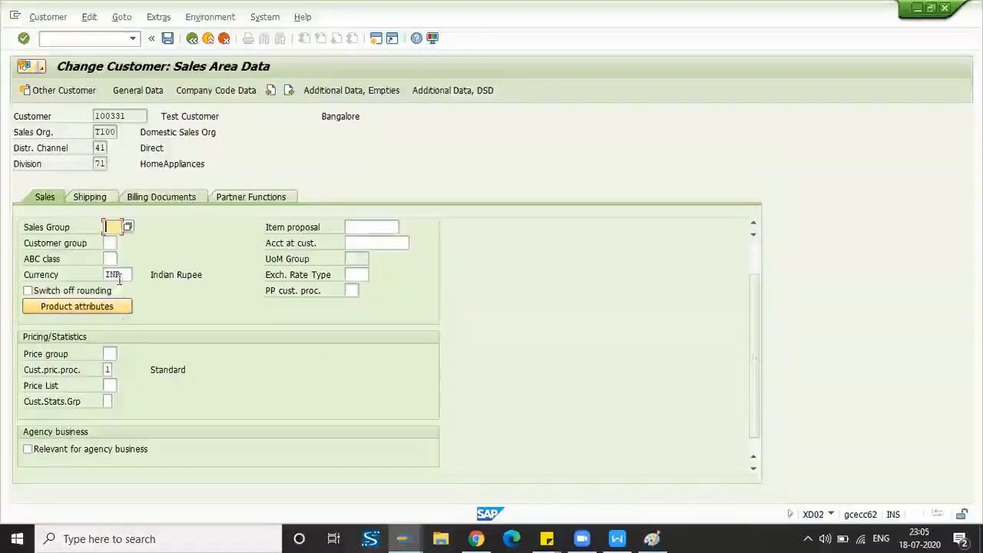
{"action": "left_click", "coordinate": [120, 276]}
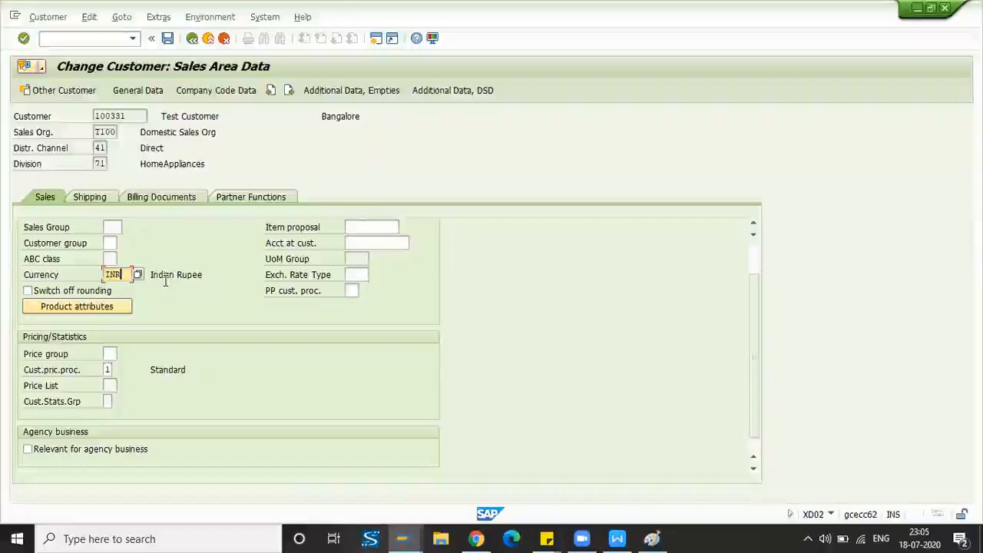
{"action": "scroll", "coordinate": [187, 305], "scroll_direction": "up", "scroll_amount": 1}
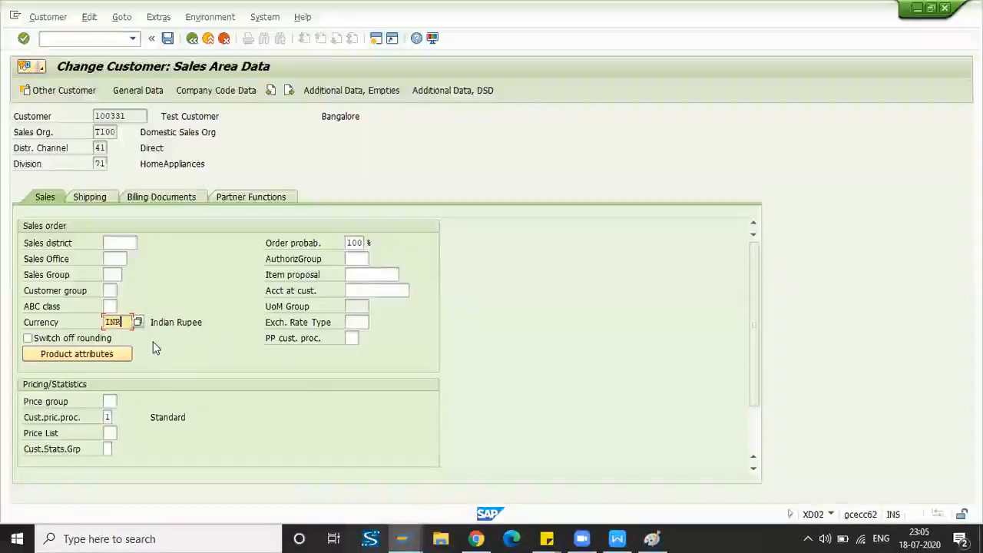
{"action": "left_click", "coordinate": [110, 290]}
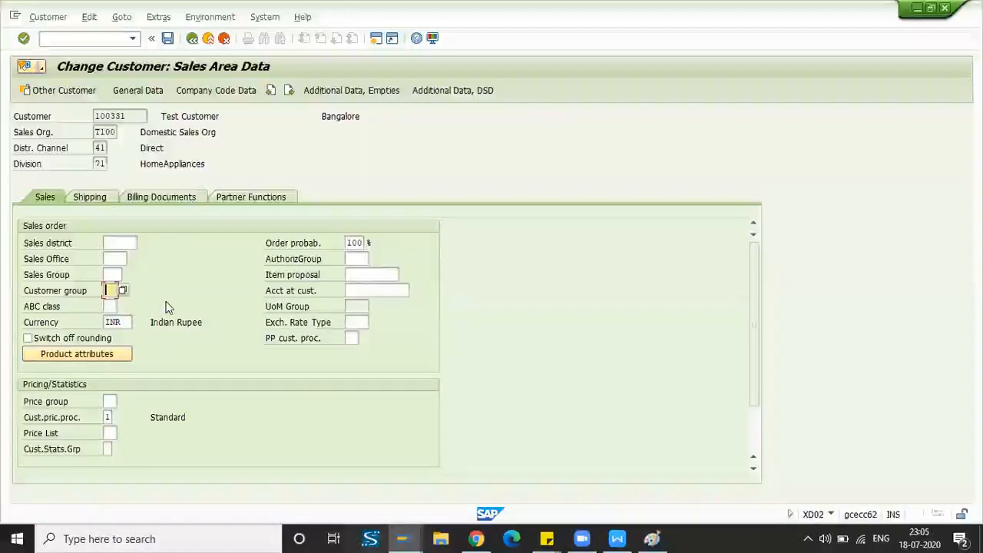
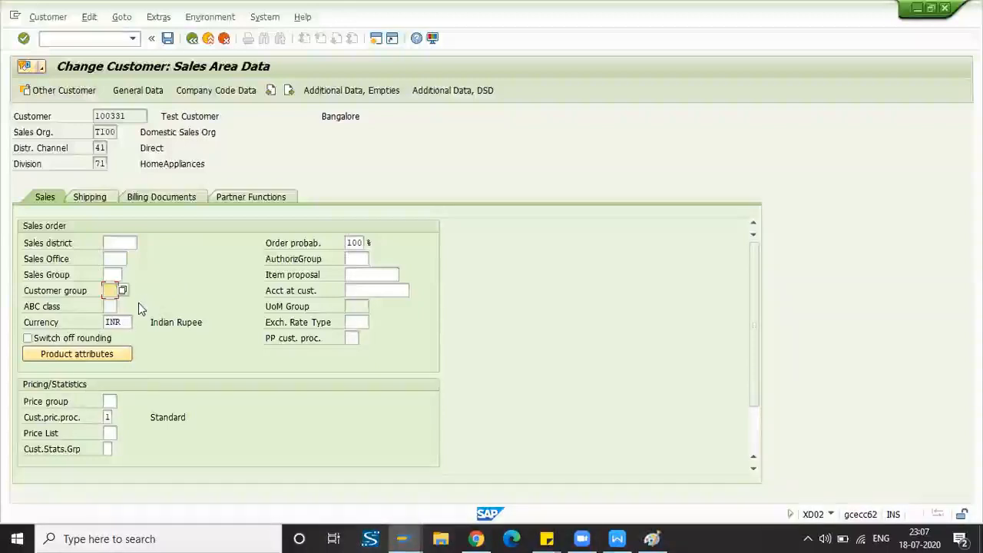
- Examine the order probability field in the customer's sales order data
{"action": "scroll", "coordinate": [144, 303], "scroll_direction": "down", "scroll_amount": 1}
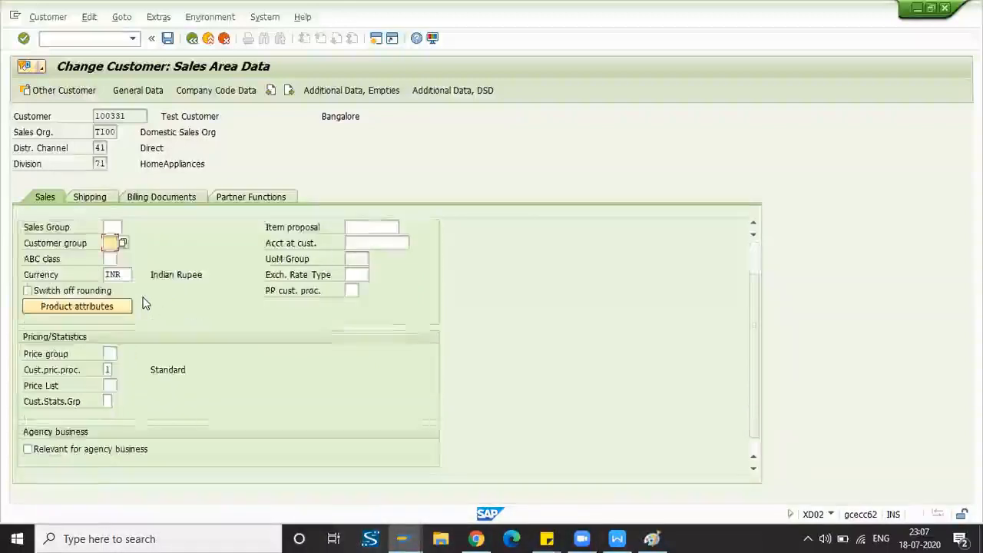
{"action": "scroll", "coordinate": [177, 301], "scroll_direction": "up", "scroll_amount": 1}
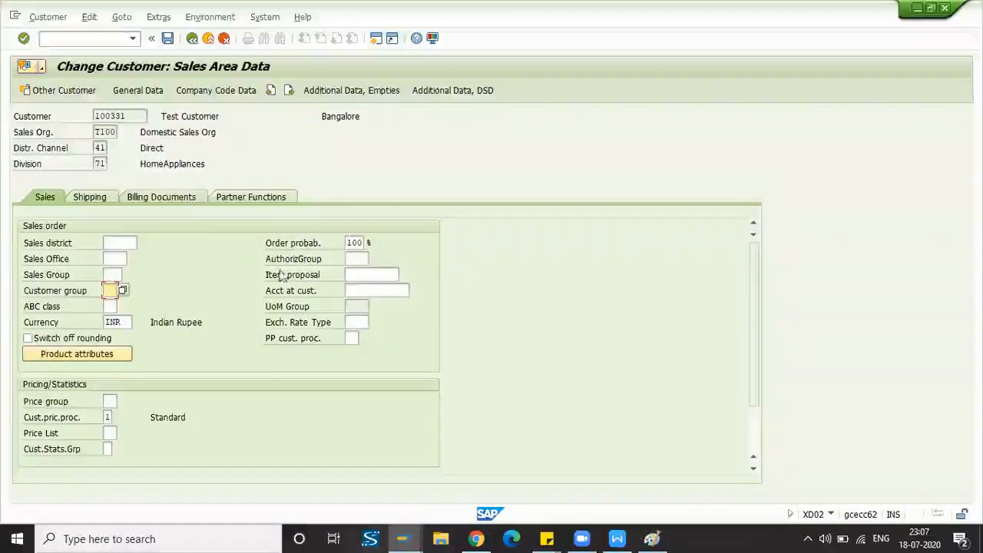
{"action": "left_click", "coordinate": [350, 245]}
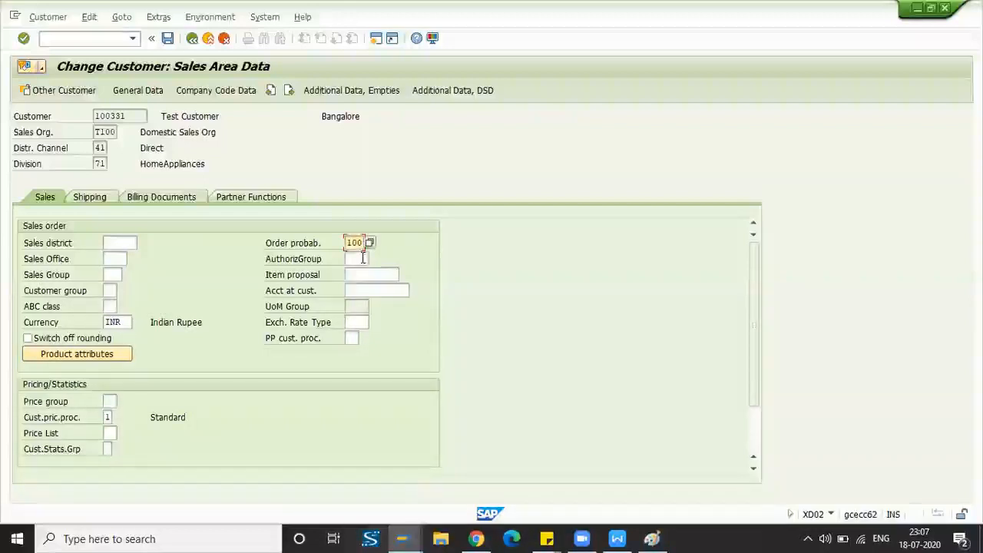
{"action": "key", "text": "Tab"}
{"action": "left_click", "coordinate": [359, 242]}
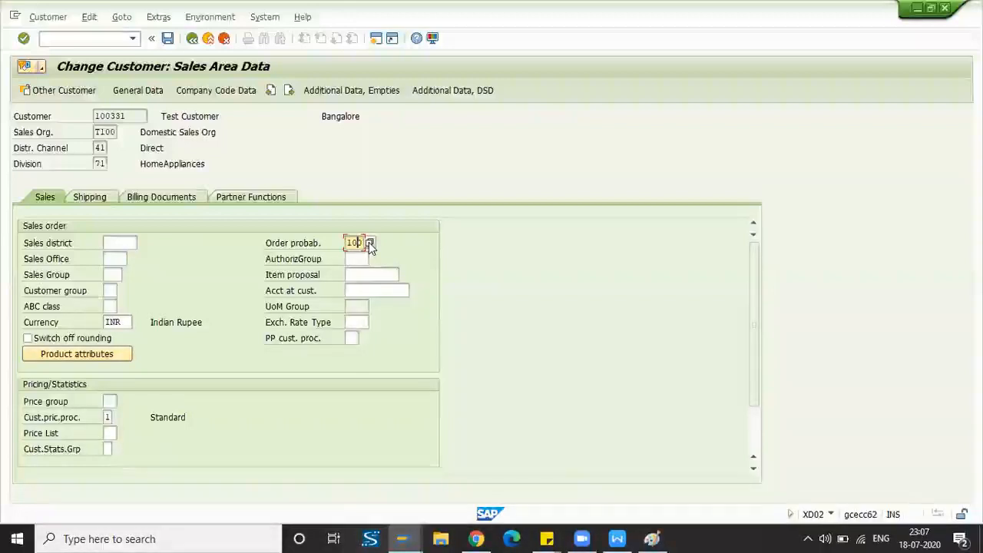
{"action": "key", "text": "Tab"}
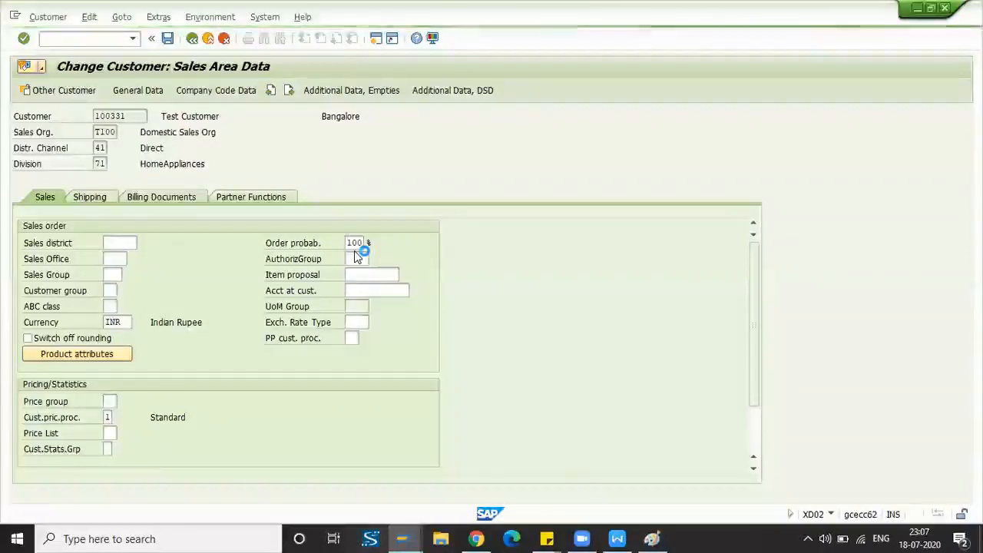
{"action": "double_click", "coordinate": [355, 244]}
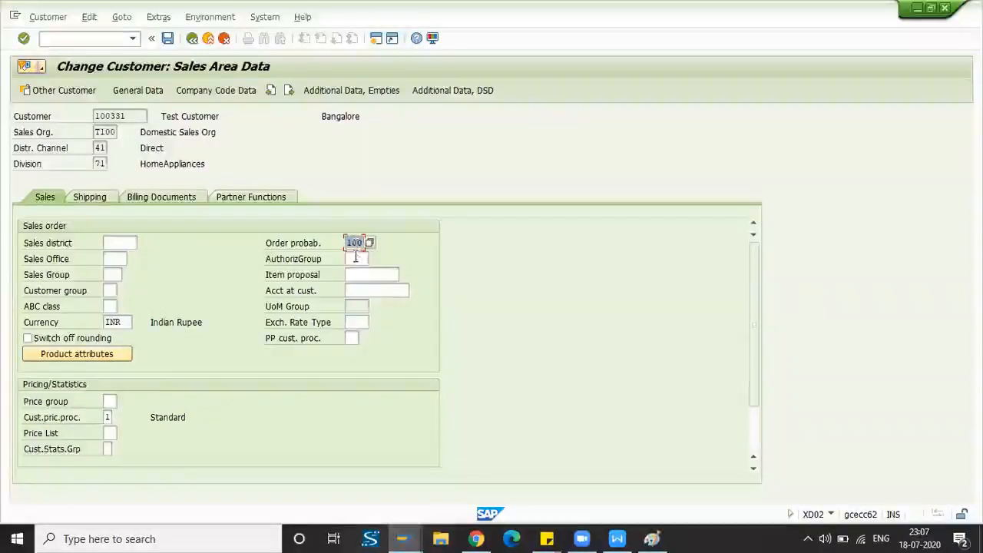
{"action": "left_click", "coordinate": [356, 247]}
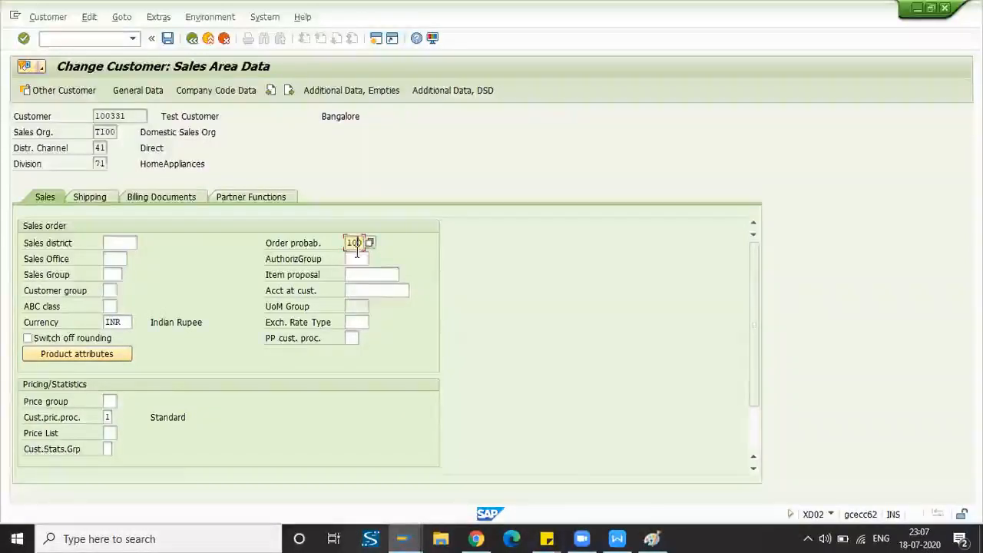
- Set the customer's exchange rate type to M, standard translation at average rate, from the possible values
{"action": "left_click", "coordinate": [358, 323]}
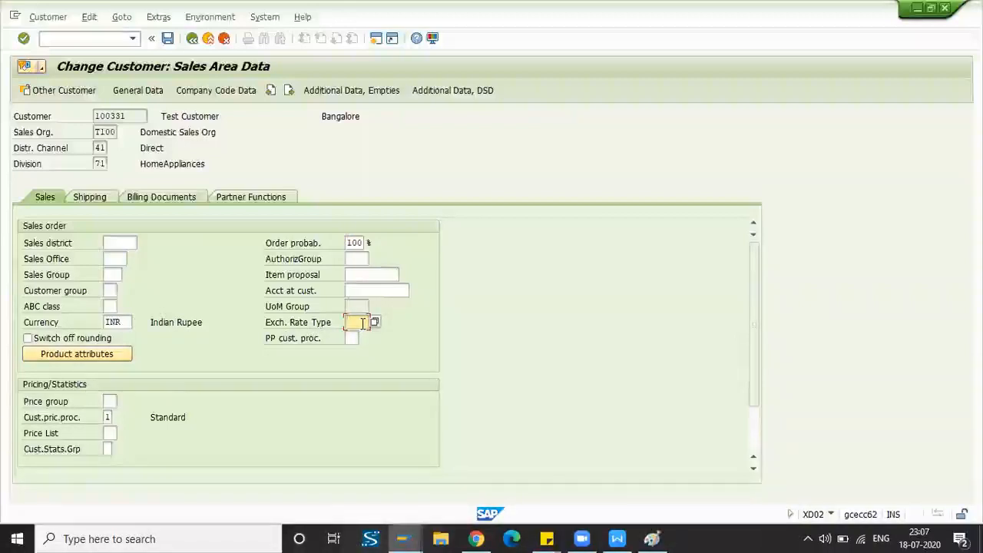
{"action": "type", "text": "B"}
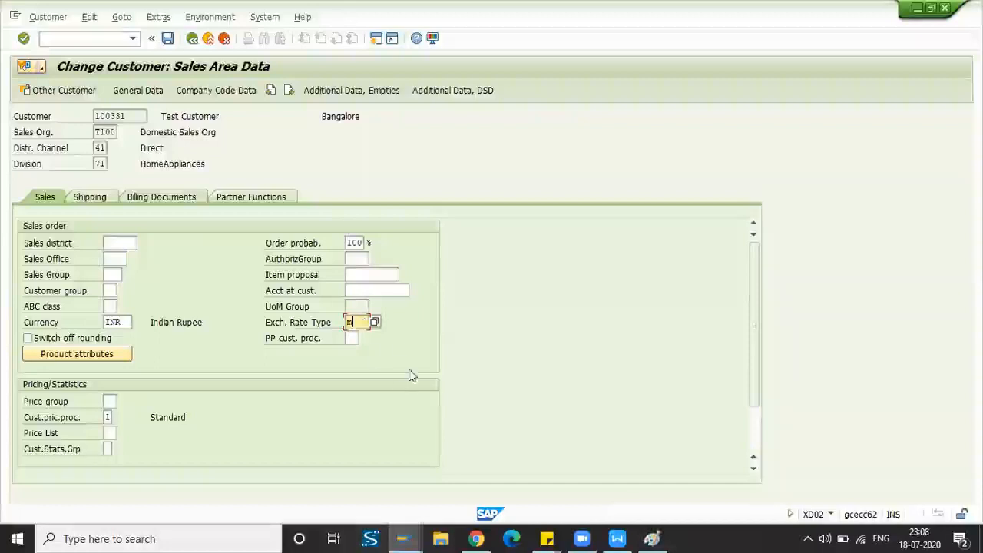
{"action": "left_click", "coordinate": [376, 323]}
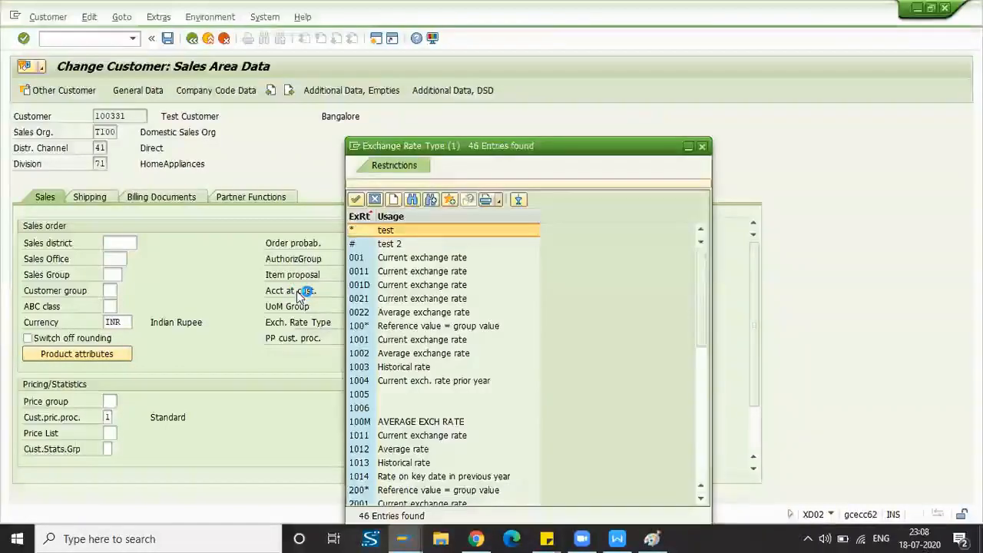
{"action": "scroll", "coordinate": [388, 432], "scroll_direction": "down", "scroll_amount": 3}
{"action": "scroll", "coordinate": [377, 434], "scroll_direction": "down", "scroll_amount": 2}
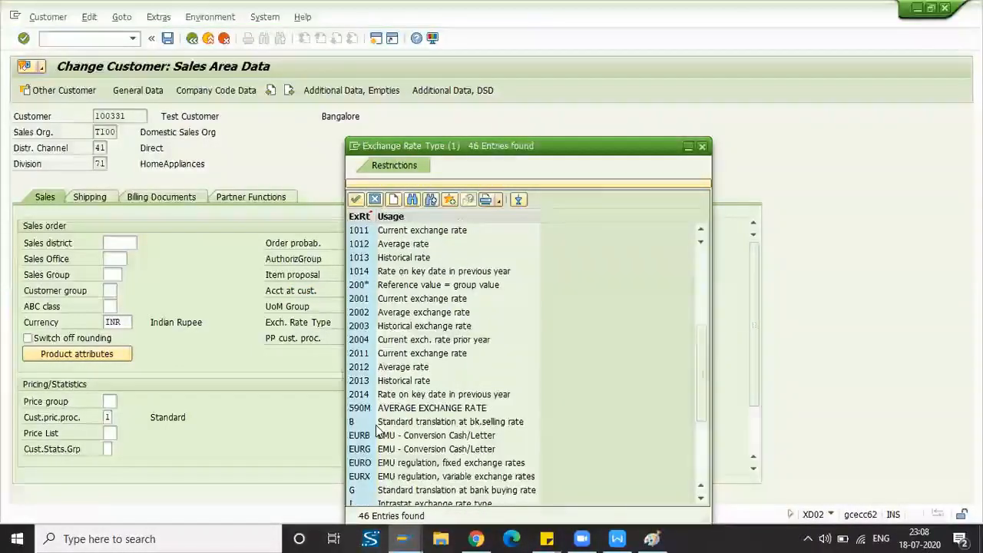
{"action": "scroll", "coordinate": [400, 457], "scroll_direction": "down", "scroll_amount": 4}
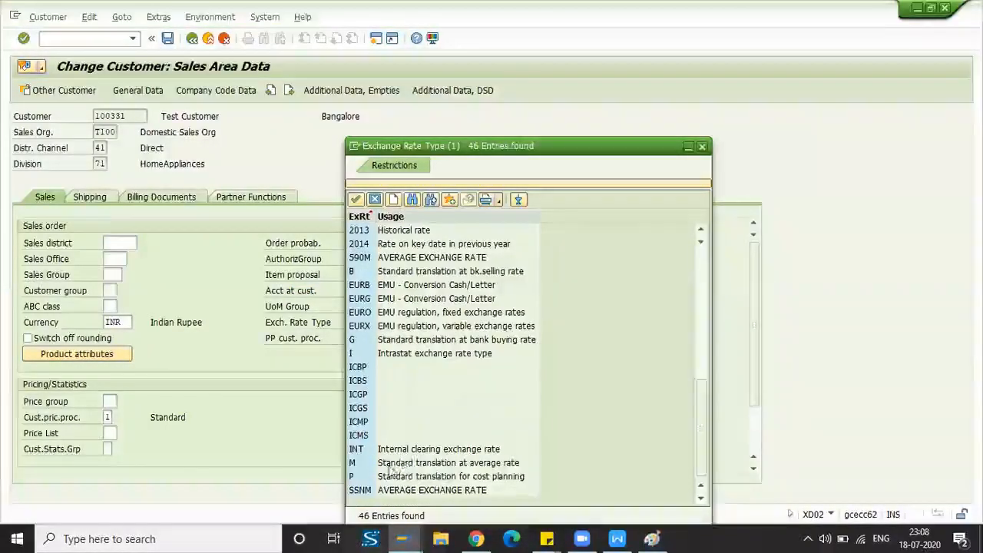
{"action": "double_click", "coordinate": [421, 466]}
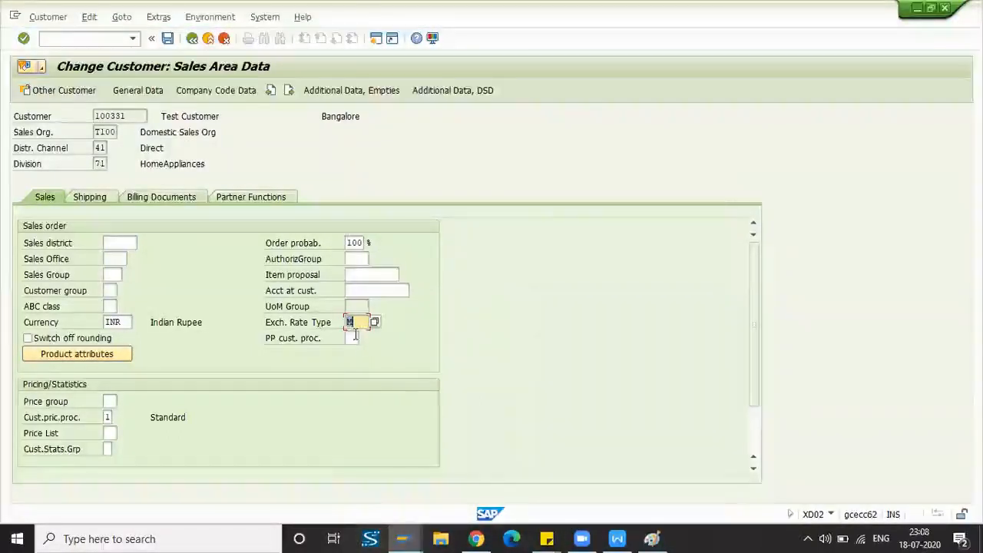
- Examine the PP customer procedure, item proposal and account at customer fields in the sales order data
{"action": "left_click", "coordinate": [351, 342]}
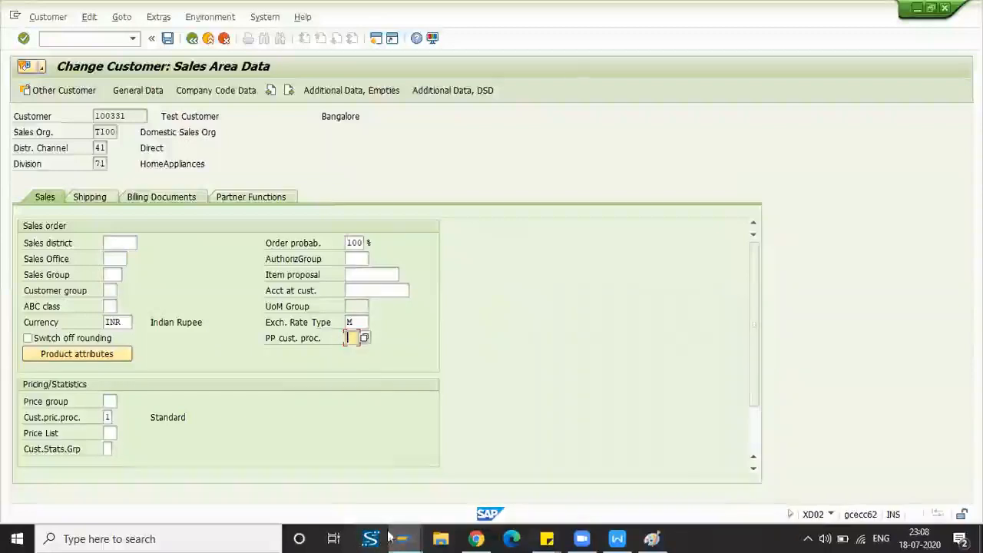
{"action": "left_click", "coordinate": [353, 275]}
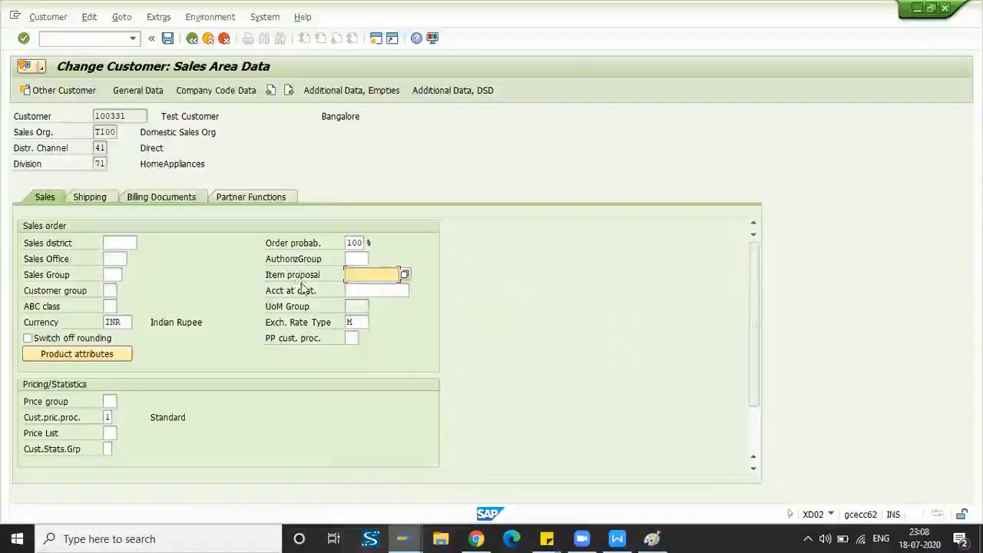
{"action": "key", "text": "Tab"}
{"action": "left_click", "coordinate": [349, 276]}
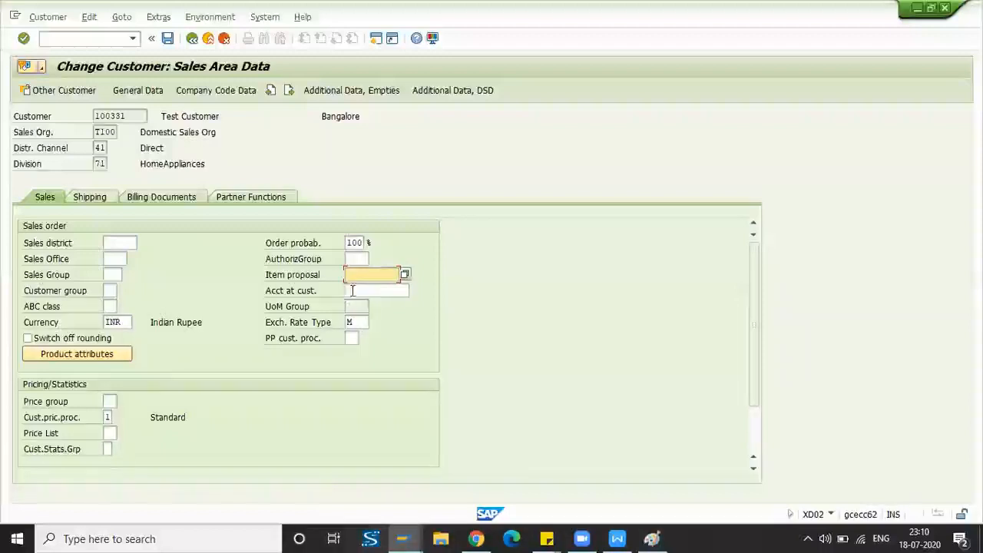
{"action": "left_click", "coordinate": [347, 291]}
{"action": "left_click", "coordinate": [361, 274]}
{"action": "left_click", "coordinate": [356, 288]}
{"action": "left_click", "coordinate": [358, 275]}
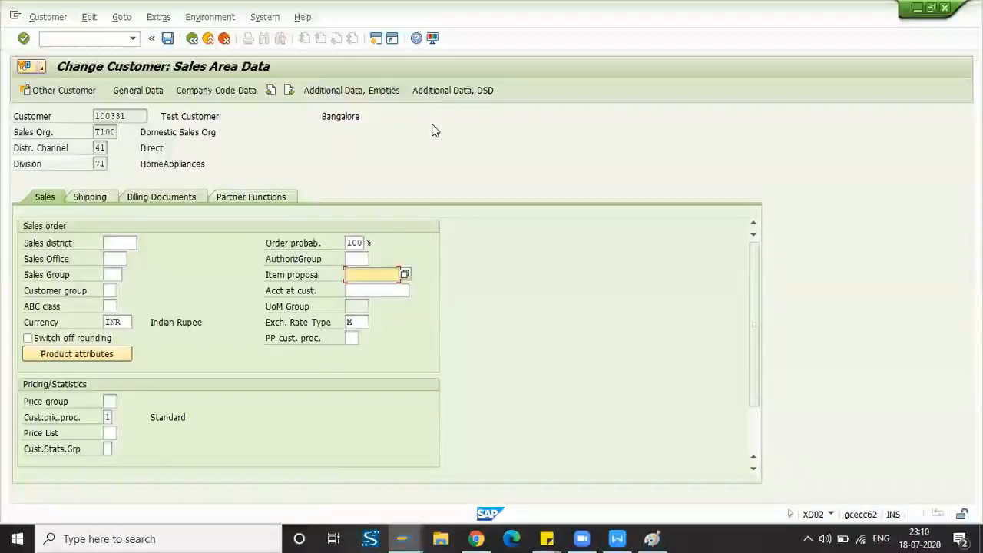
{"action": "key", "text": "Tab"}
{"action": "left_click", "coordinate": [364, 274]}
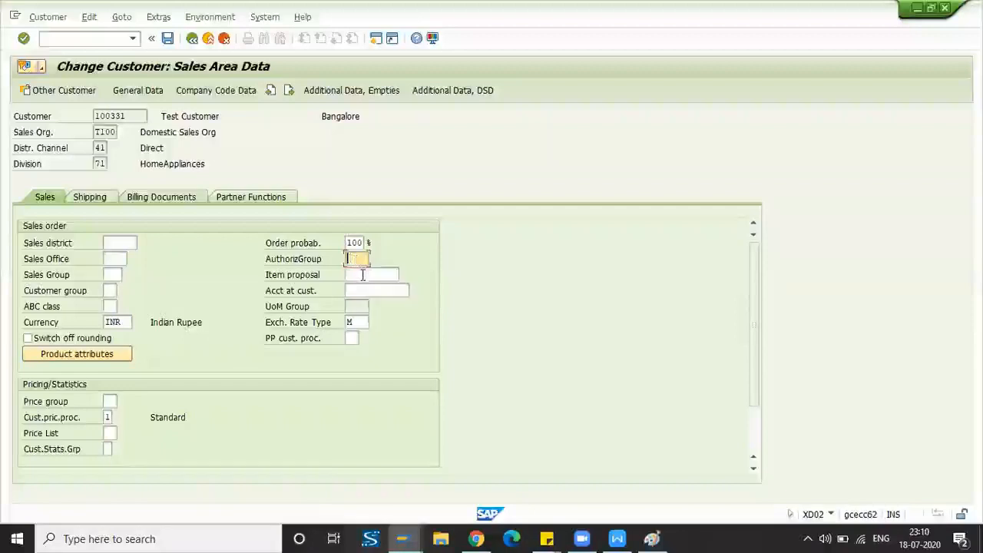
{"action": "left_click", "coordinate": [355, 294]}
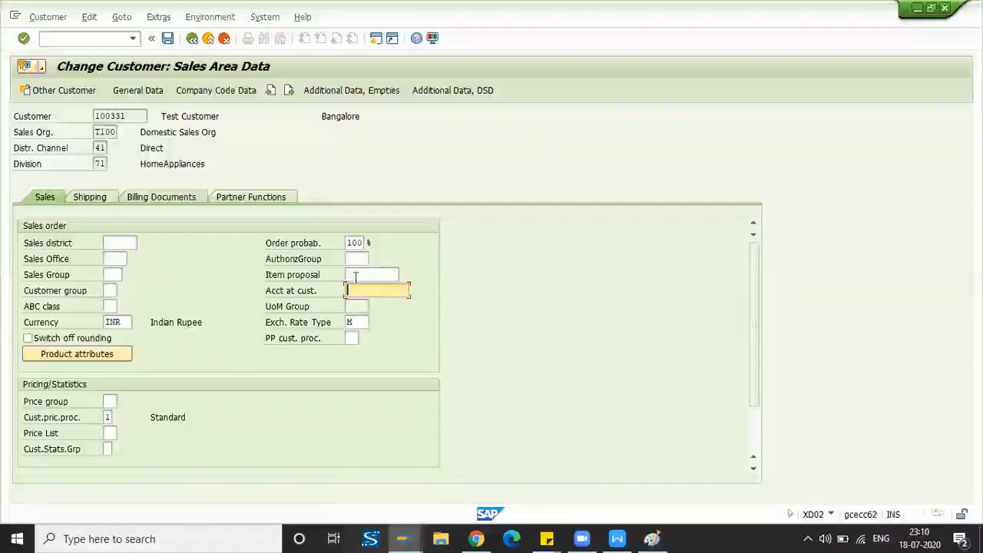
{"action": "left_click", "coordinate": [355, 276]}
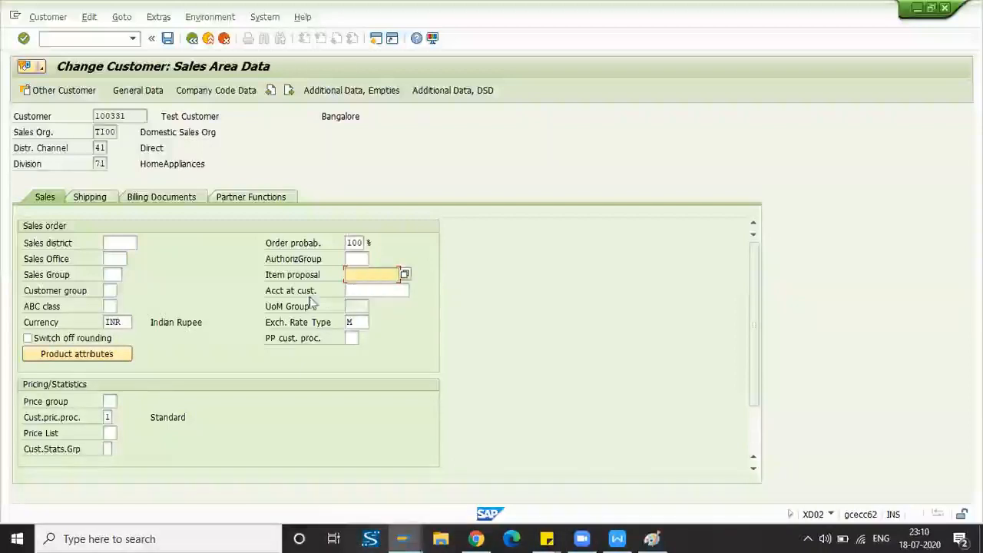
{"action": "left_click", "coordinate": [369, 291]}
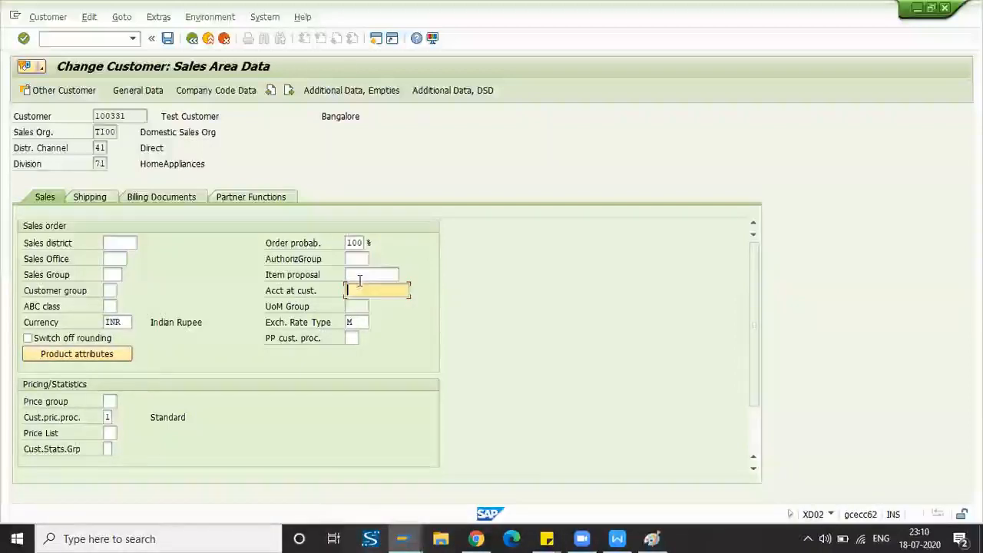
{"action": "left_click", "coordinate": [361, 276]}
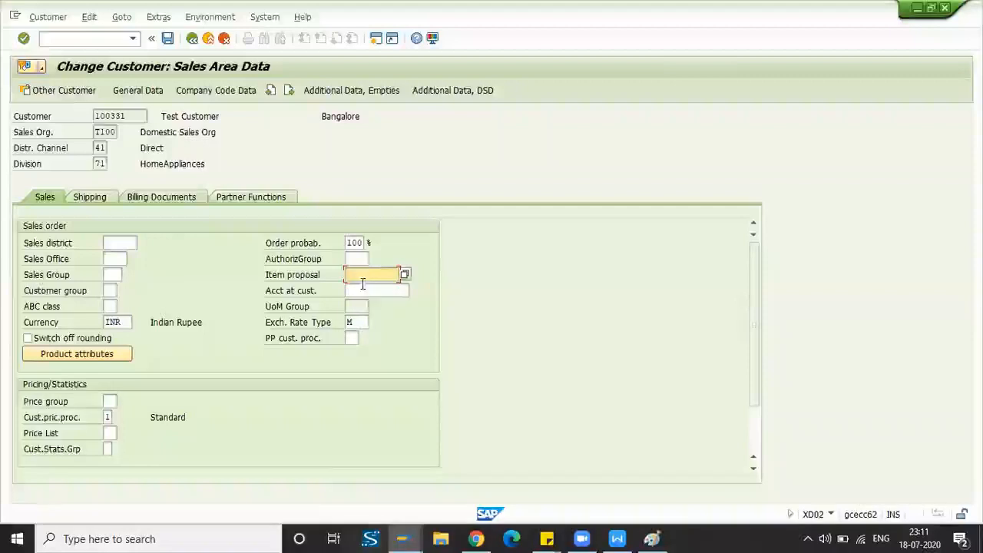
{"action": "left_click", "coordinate": [364, 292]}
{"action": "left_click", "coordinate": [359, 275]}
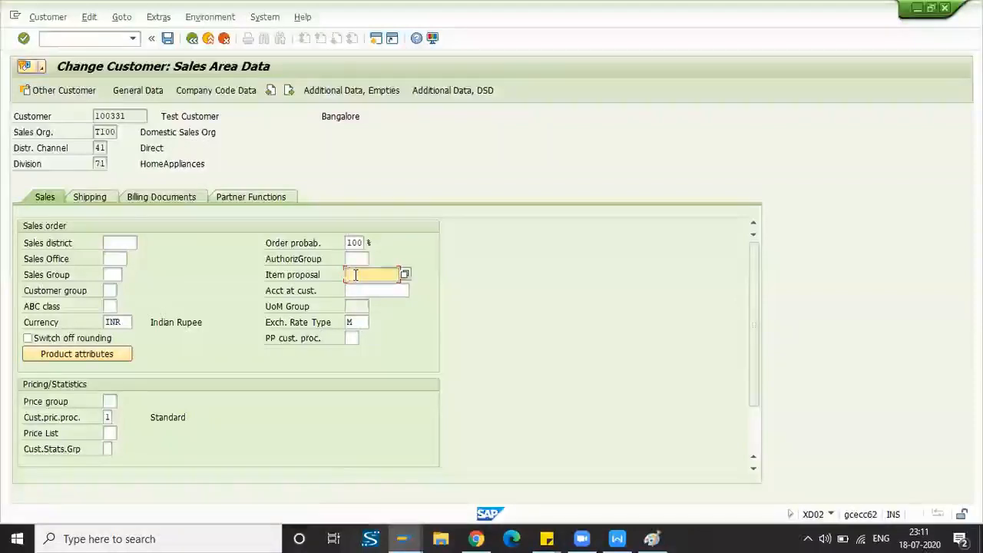
- Switch to the other SAP session and start transaction VA51 for creating an item proposal
{"action": "key", "text": "alt+Tab"}
{"action": "left_click", "coordinate": [99, 38]}
{"action": "type", "text": "v"}
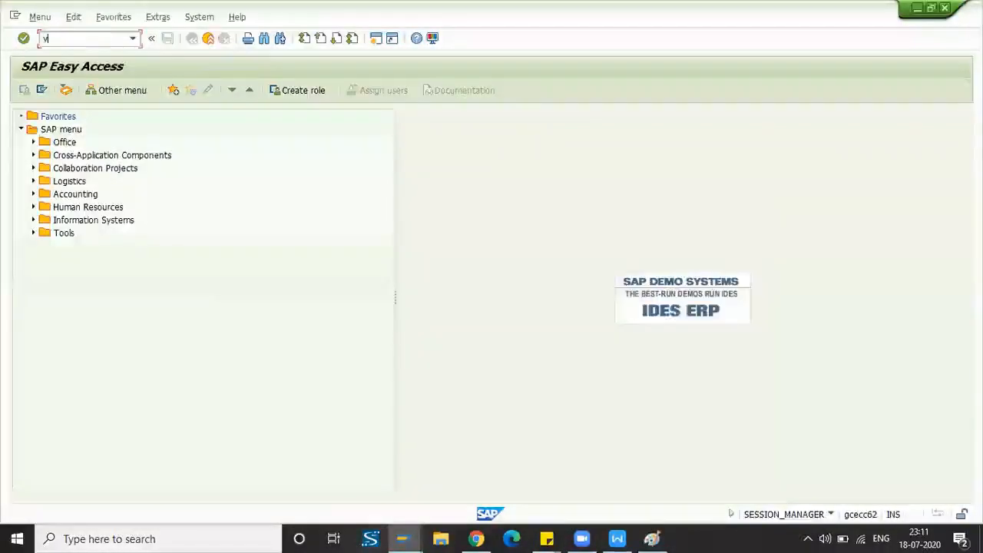
{"action": "type", "text": "a5"}
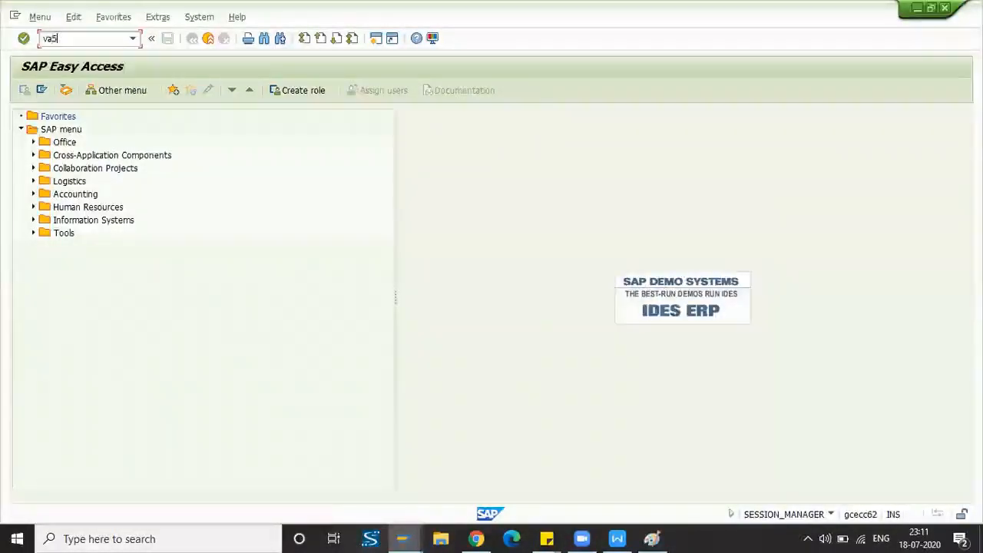
{"action": "type", "text": "1"}
{"action": "key", "text": "Return"}
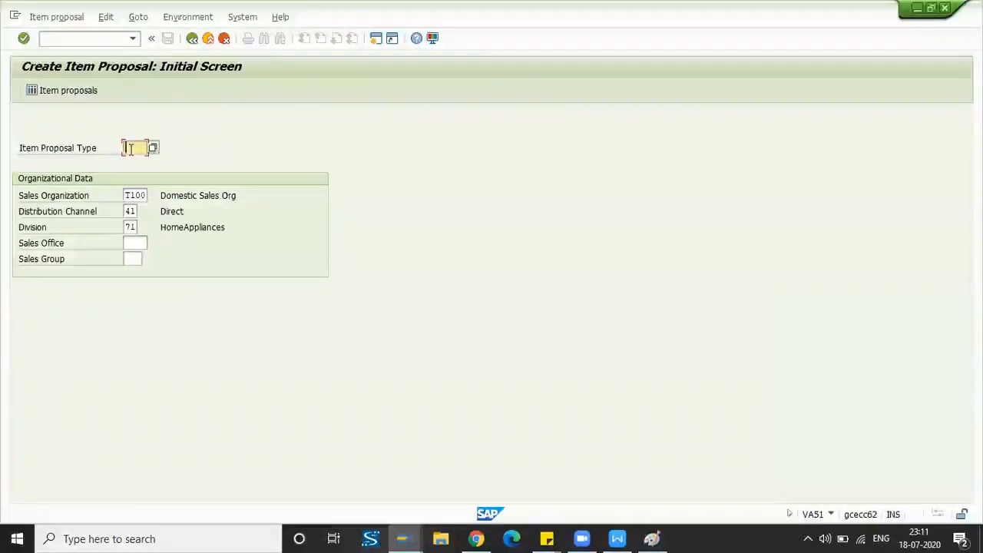
- Try to start an item proposal of type PV for sales area T100, 41, 71, and check the possible type values
{"action": "type", "text": "PV"}
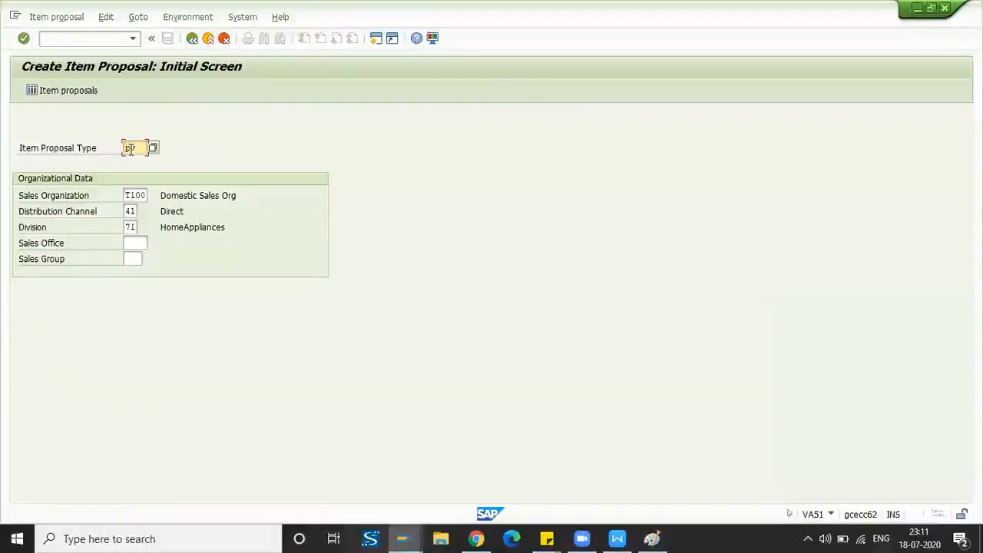
{"action": "key", "text": "Return"}
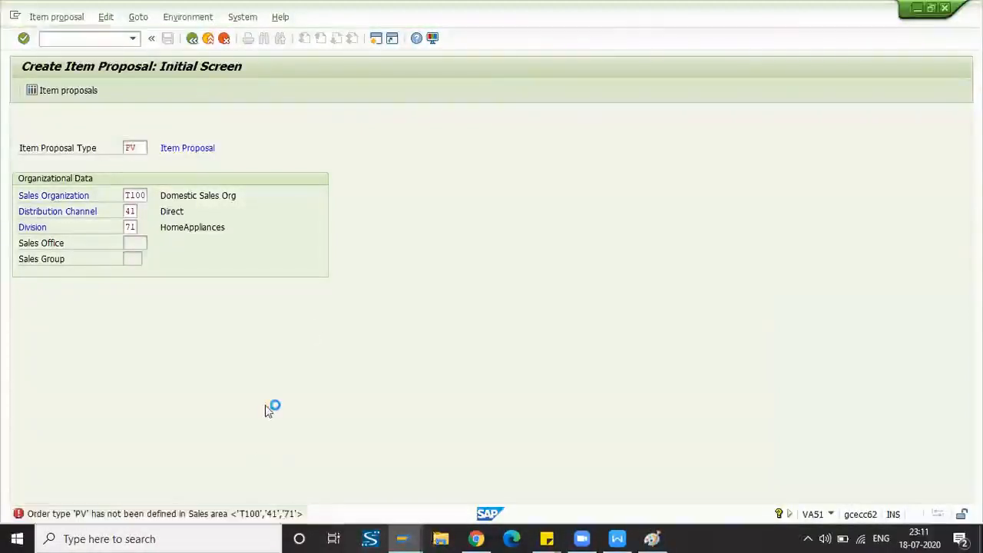
{"action": "key", "text": "F4"}
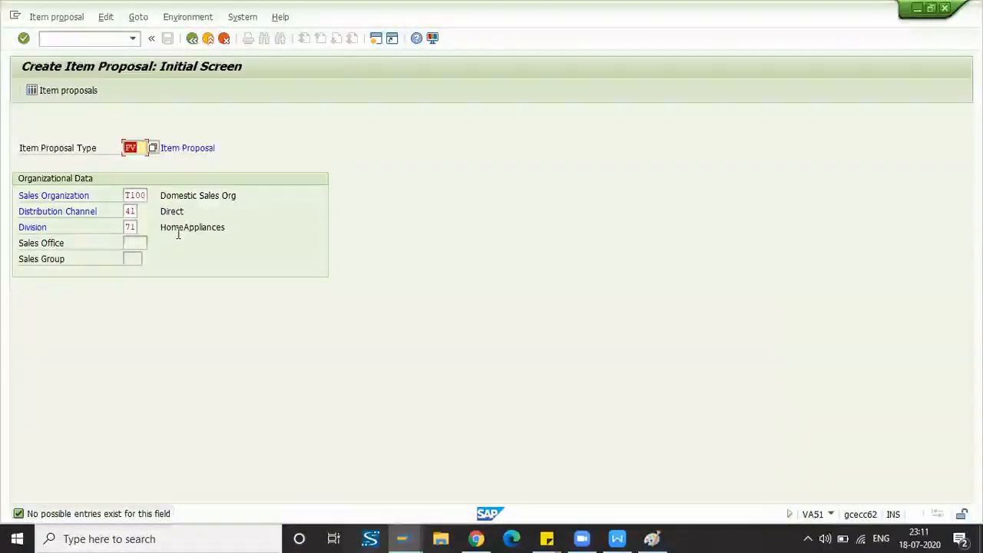
{"action": "key", "text": "Return"}
{"action": "left_click", "coordinate": [152, 148]}
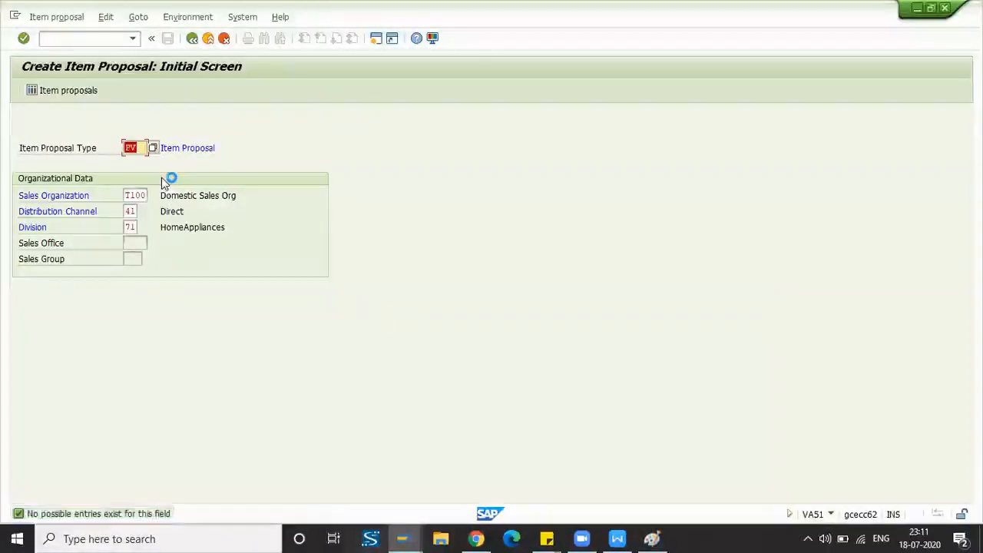
- Clear the item proposal type and enter PV again
{"action": "key", "text": "BackSpace"}
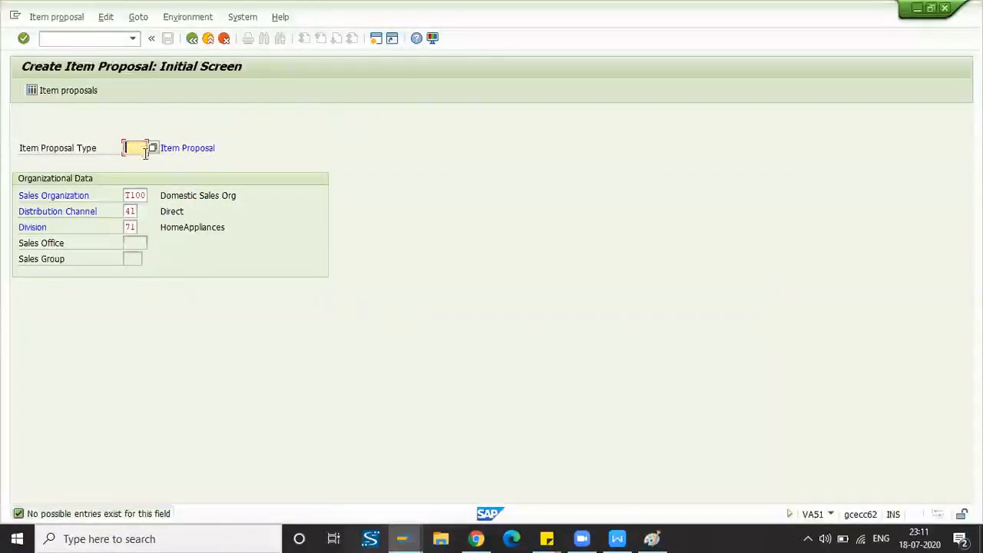
{"action": "left_click", "coordinate": [137, 149]}
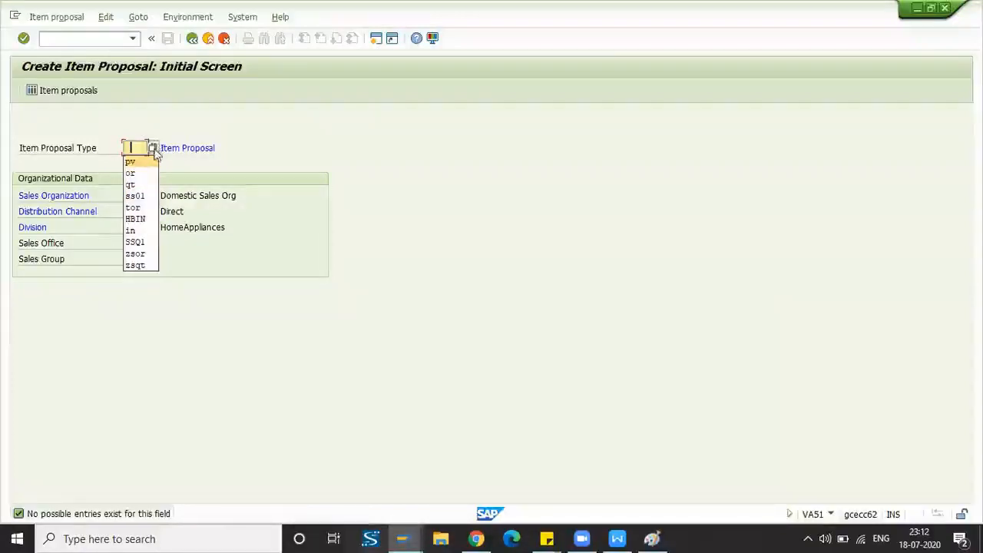
{"action": "left_click", "coordinate": [131, 162]}
{"action": "key", "text": "Return"}
- Clear the sales organization, distribution channel and division in the item proposal's organizational data
{"action": "double_click", "coordinate": [129, 196]}
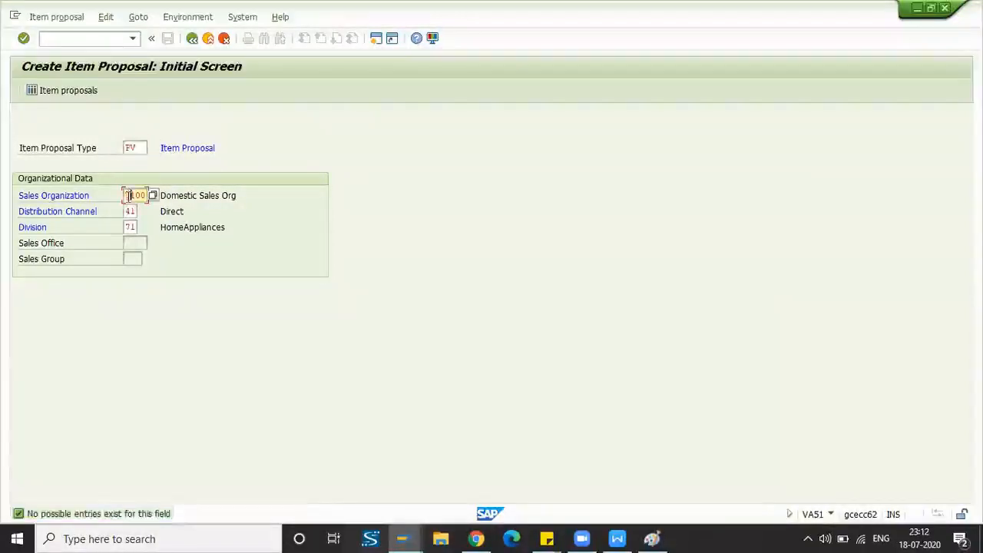
{"action": "key", "text": "Delete"}
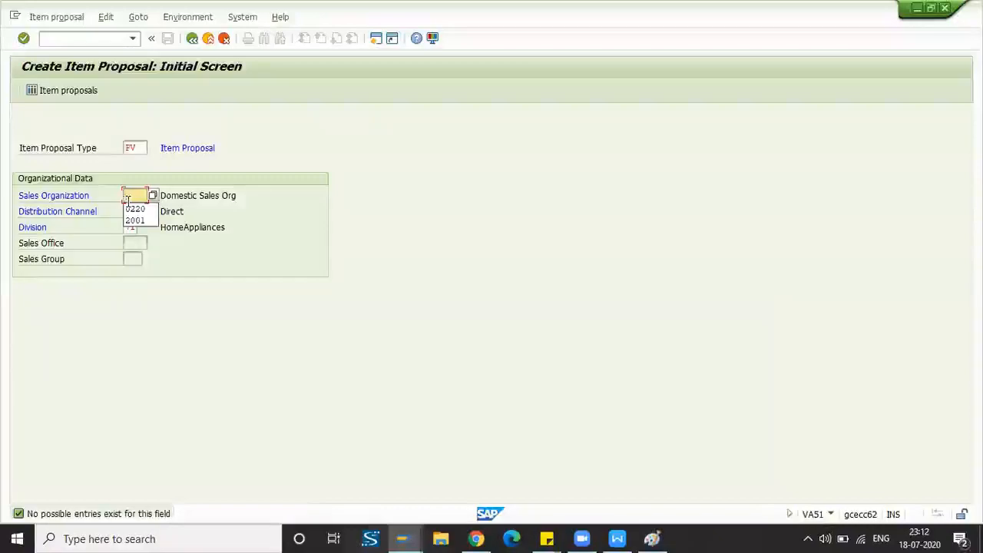
{"action": "key", "text": "Tab"}
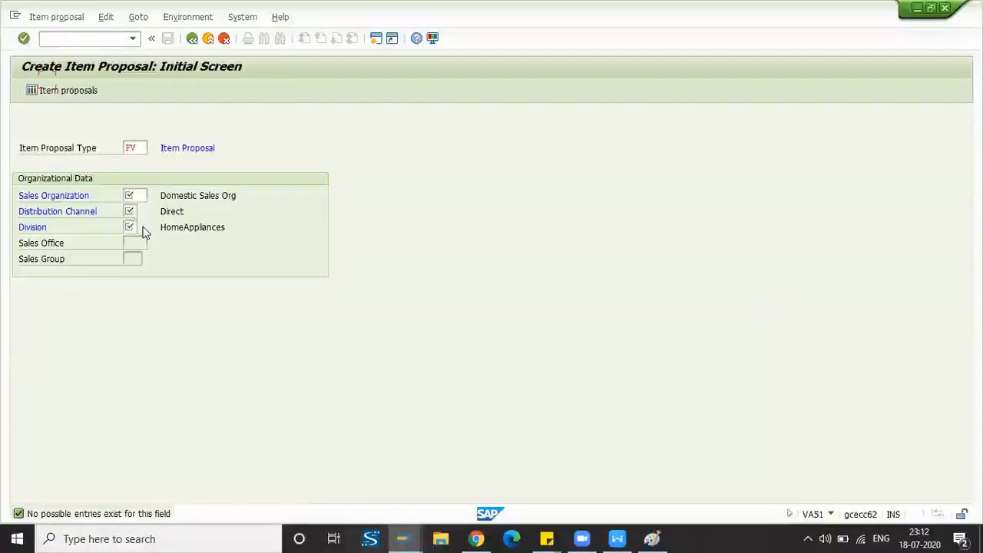
- Clear the item proposal type and return to the session with the customer's sales area data
{"action": "left_click", "coordinate": [140, 147]}
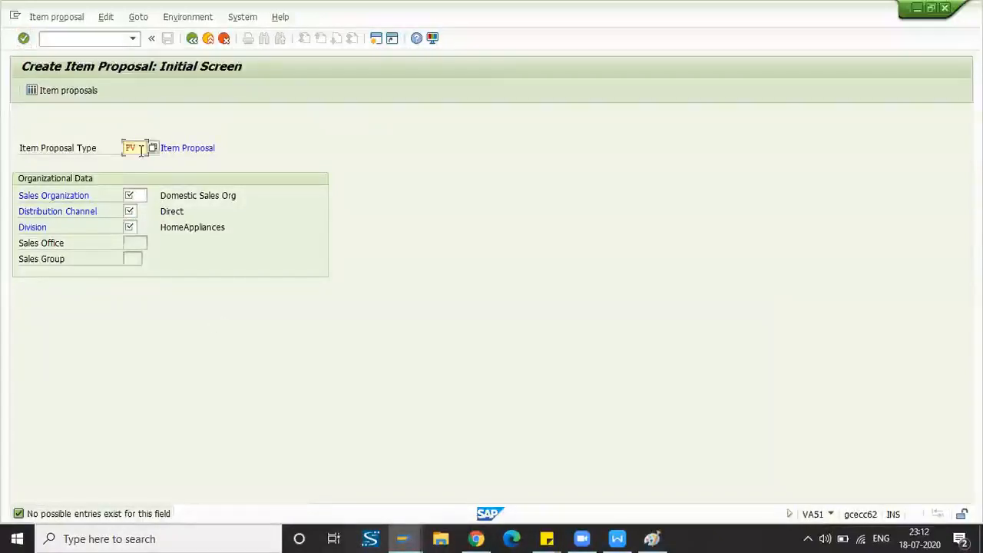
{"action": "key", "text": "BackSpace"}
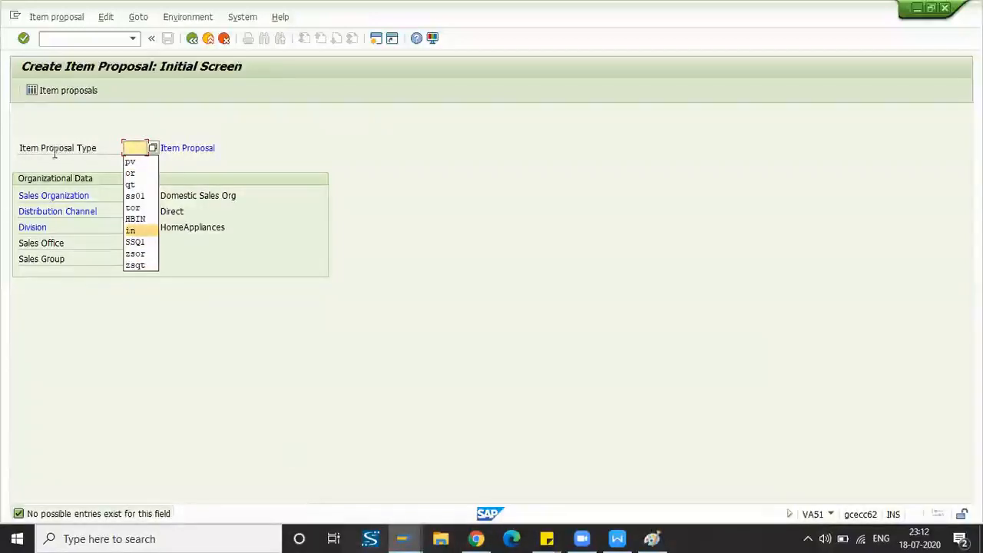
{"action": "left_click", "coordinate": [257, 285]}
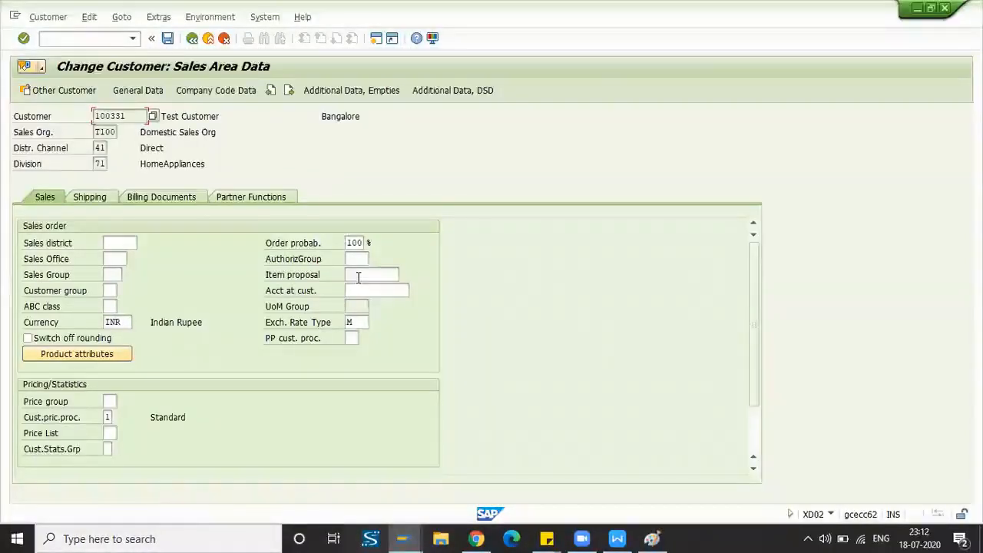
- Enter 12345 as the item proposal in the customer's sales order data
{"action": "left_click", "coordinate": [358, 277]}
{"action": "type", "text": "1243"}
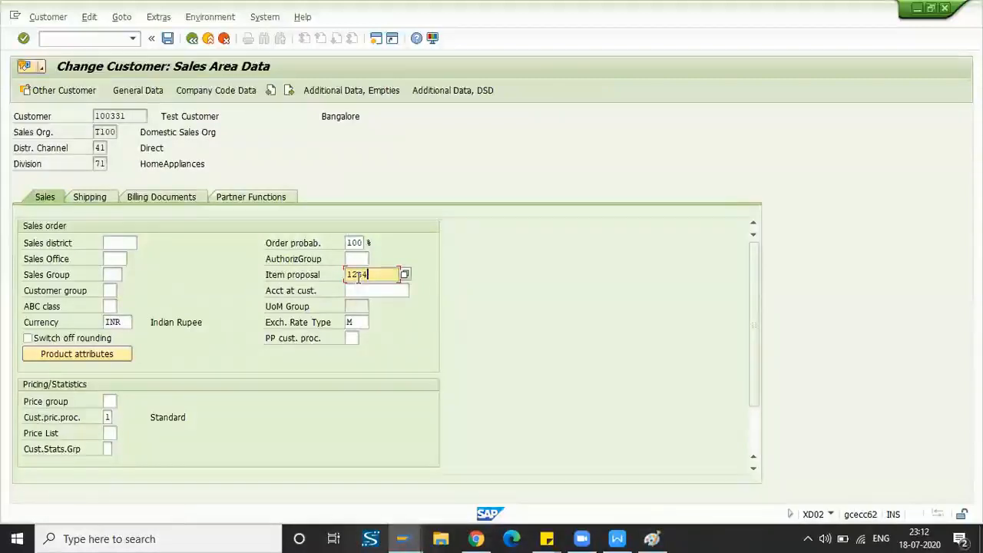
{"action": "type", "text": "5"}
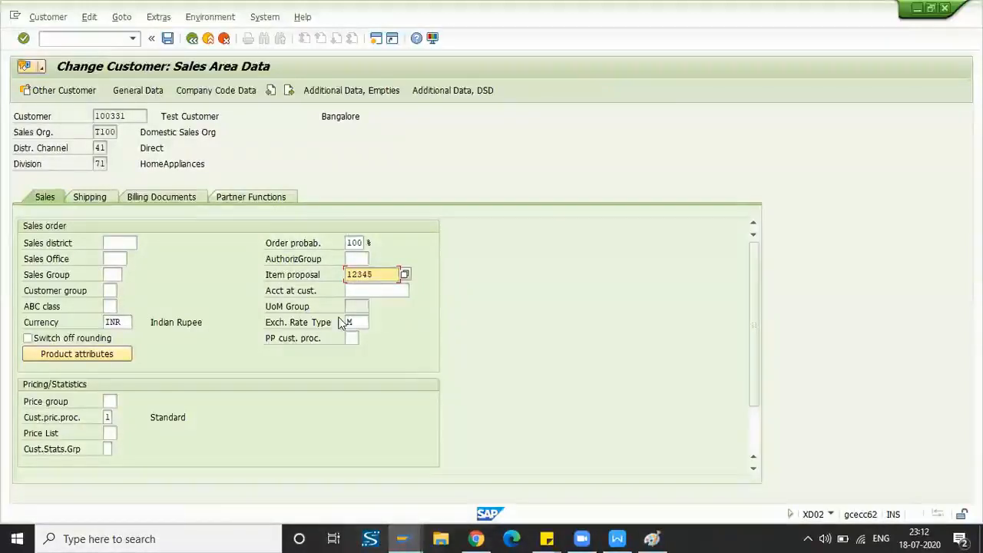
{"action": "left_click", "coordinate": [369, 290]}
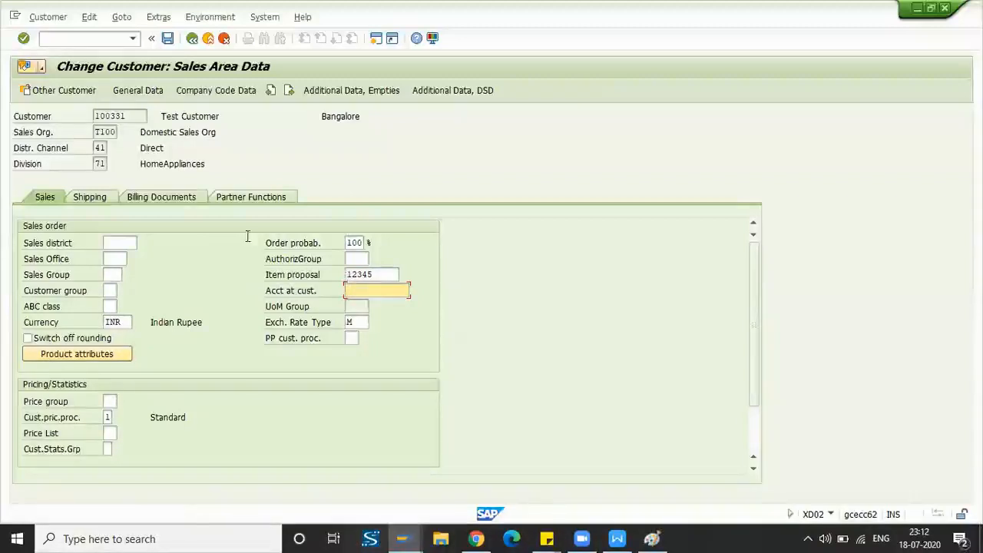
{"action": "left_click_drag", "start_coordinate": [94, 115], "coordinate": [126, 115]}
{"action": "left_click", "coordinate": [127, 116]}
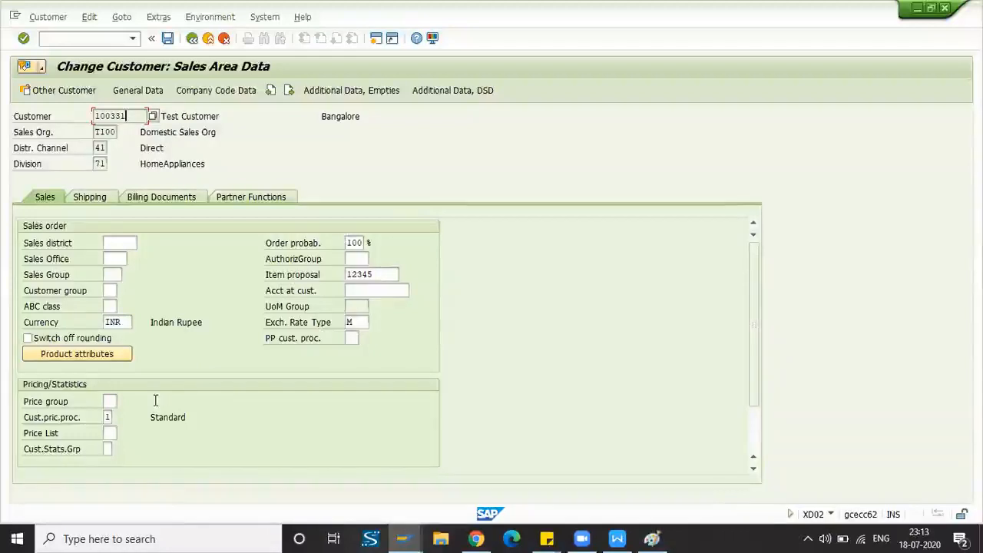
- Examine the price group, customer pricing procedure, price list and customer statistics group fields under Pricing/Statistics
{"action": "left_click", "coordinate": [110, 417]}
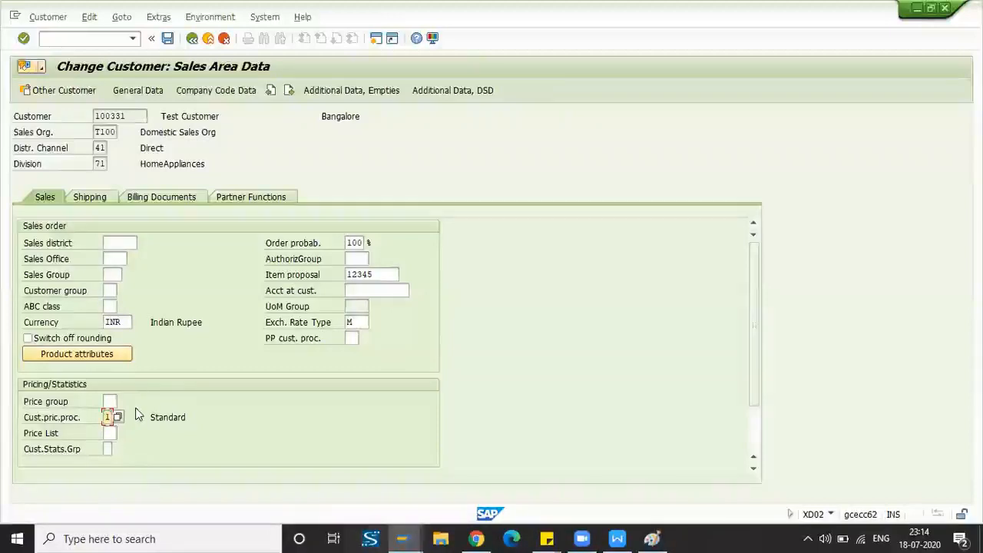
{"action": "scroll", "coordinate": [156, 395], "scroll_direction": "down", "scroll_amount": 1}
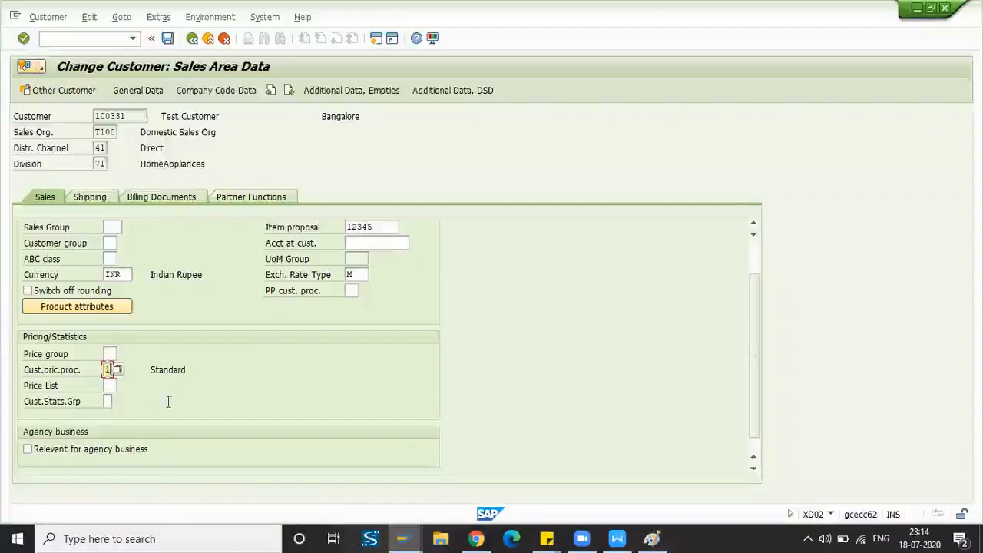
{"action": "left_click", "coordinate": [113, 384]}
{"action": "left_click", "coordinate": [110, 370]}
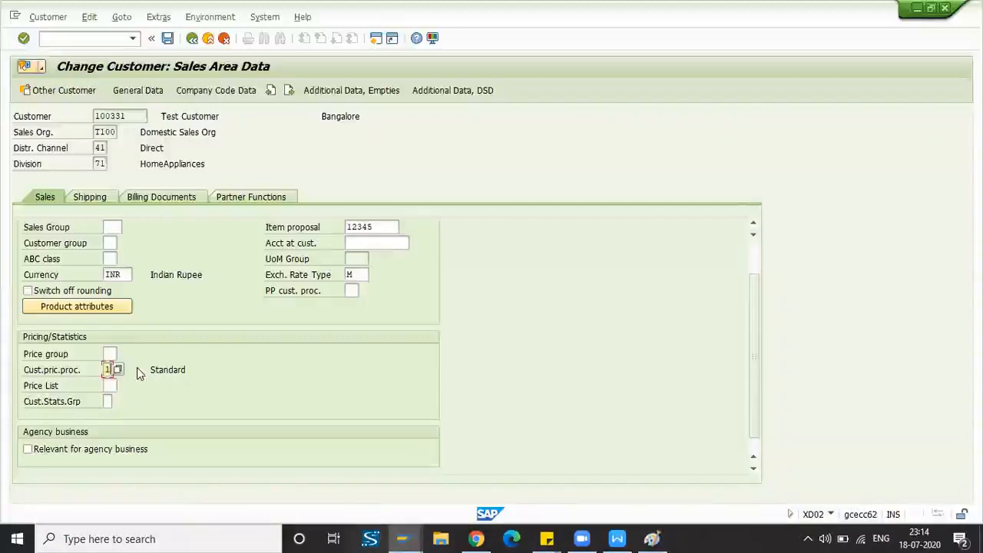
{"action": "left_click", "coordinate": [115, 352]}
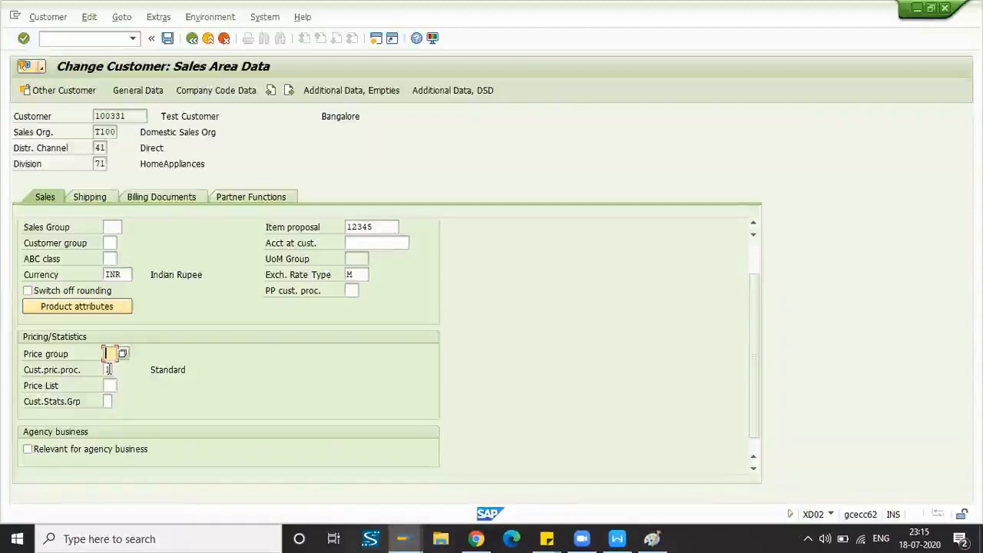
{"action": "left_click", "coordinate": [110, 369]}
{"action": "left_click", "coordinate": [110, 385]}
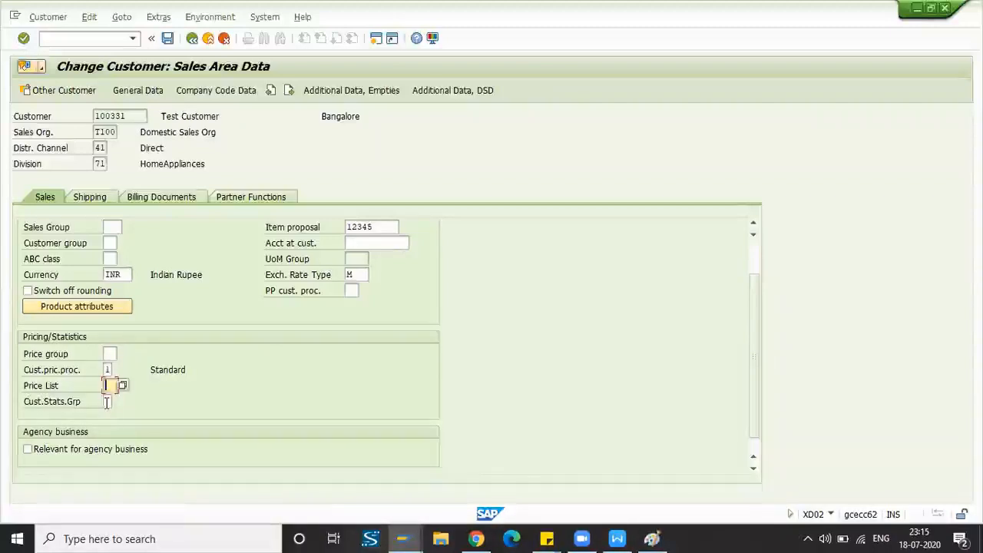
{"action": "left_click", "coordinate": [106, 401]}
{"action": "left_click", "coordinate": [110, 386]}
{"action": "left_click", "coordinate": [110, 369]}
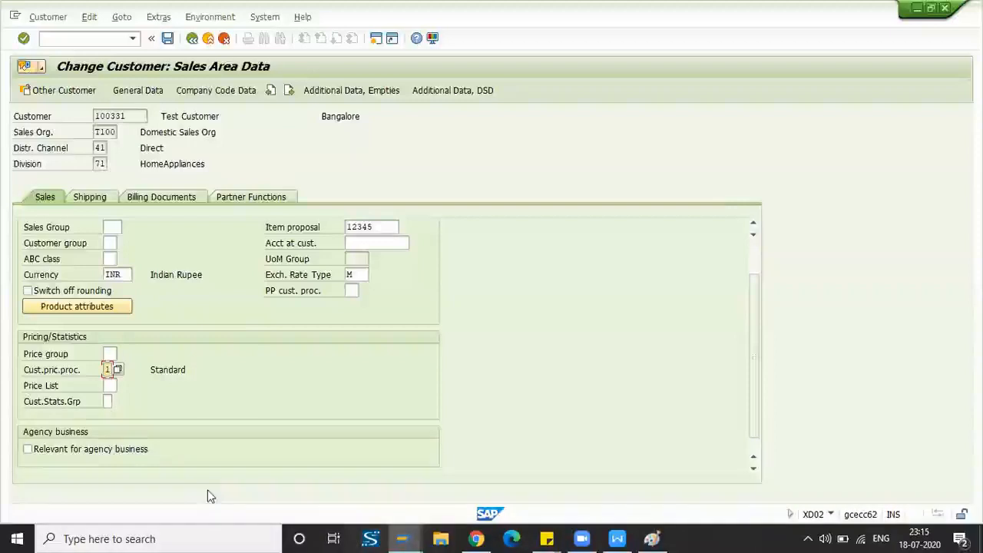
{"action": "left_click", "coordinate": [402, 538]}
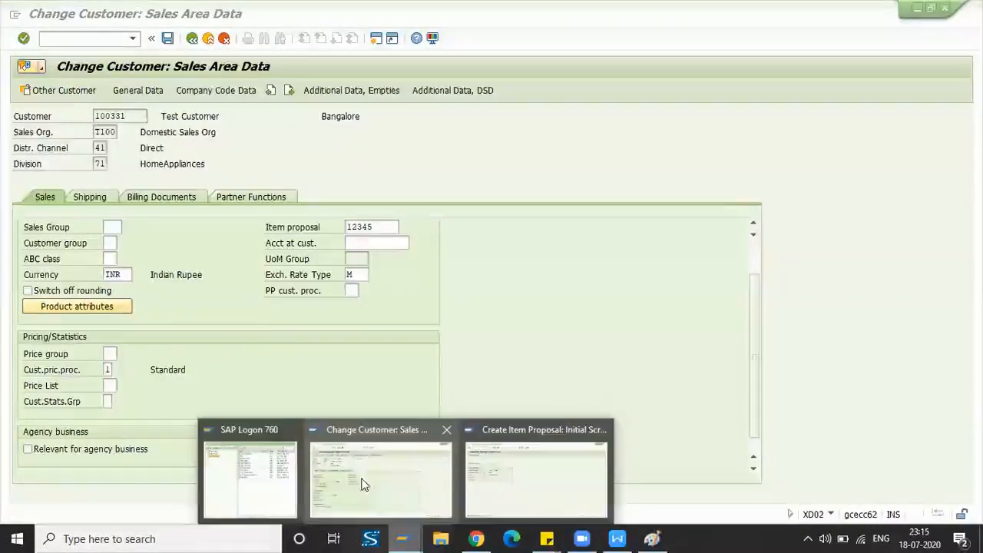
{"action": "left_click", "coordinate": [365, 480]}
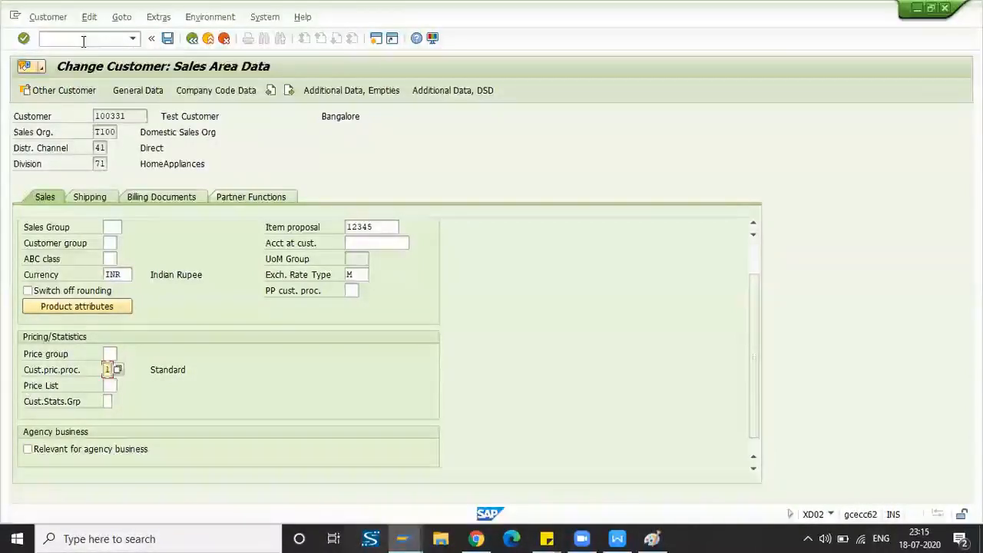
{"action": "left_click", "coordinate": [84, 40]}
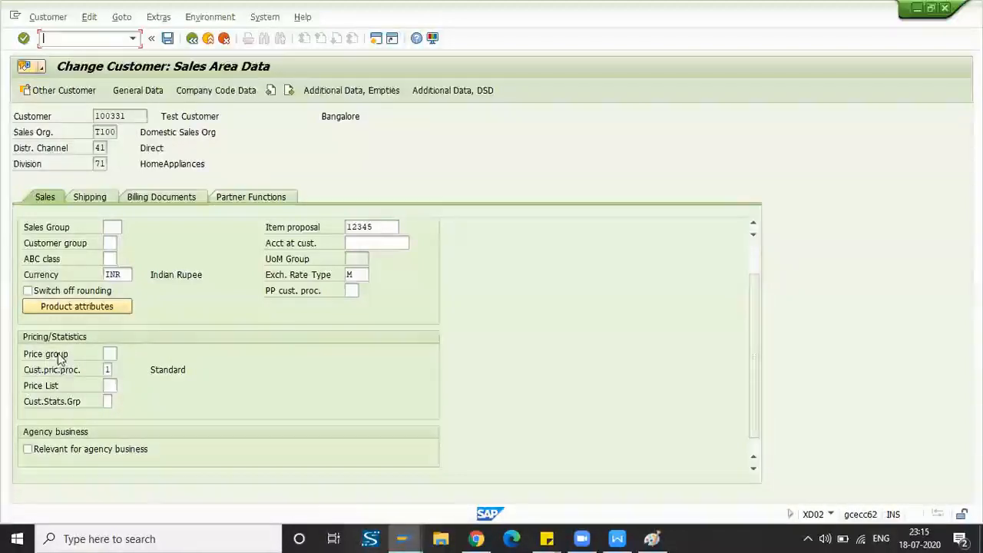
- Set the customer's price group to 01 Bulk buyer from the possible entries
{"action": "left_click", "coordinate": [111, 386]}
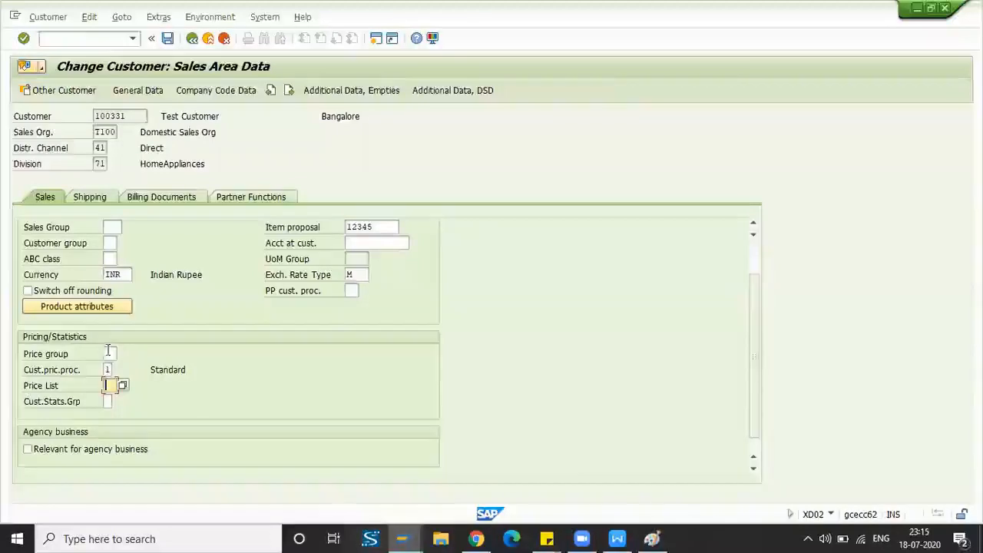
{"action": "left_click", "coordinate": [108, 353]}
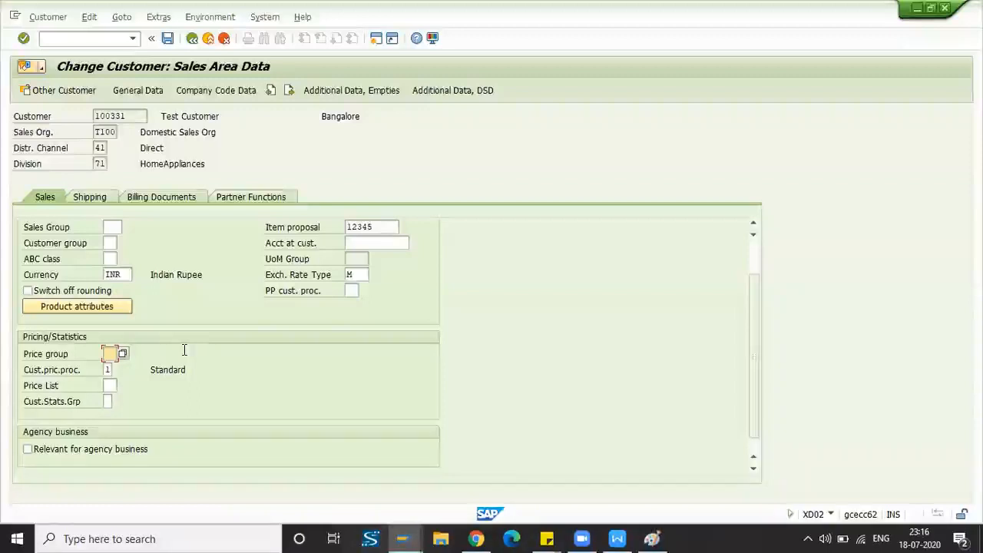
{"action": "left_click", "coordinate": [125, 354]}
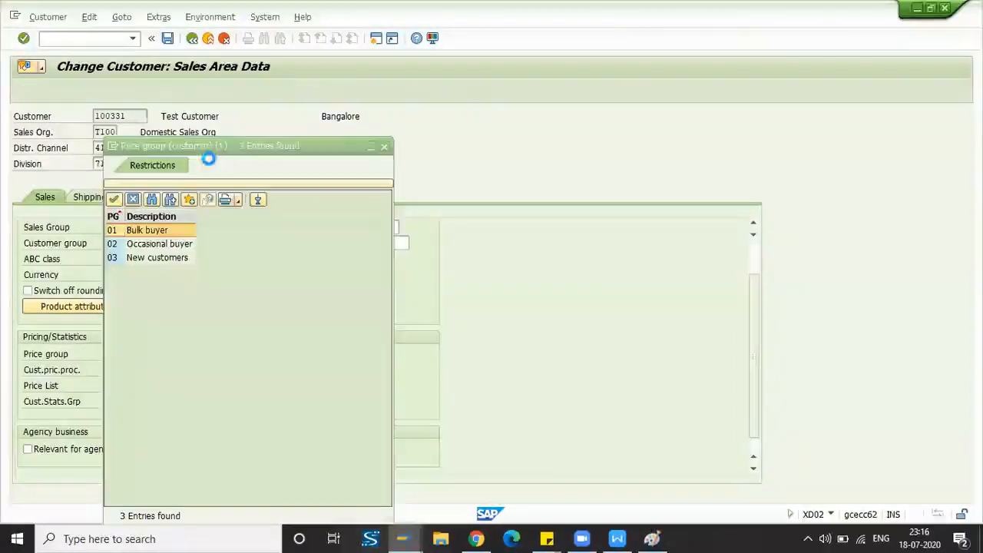
{"action": "left_click_drag", "start_coordinate": [252, 143], "coordinate": [423, 135]}
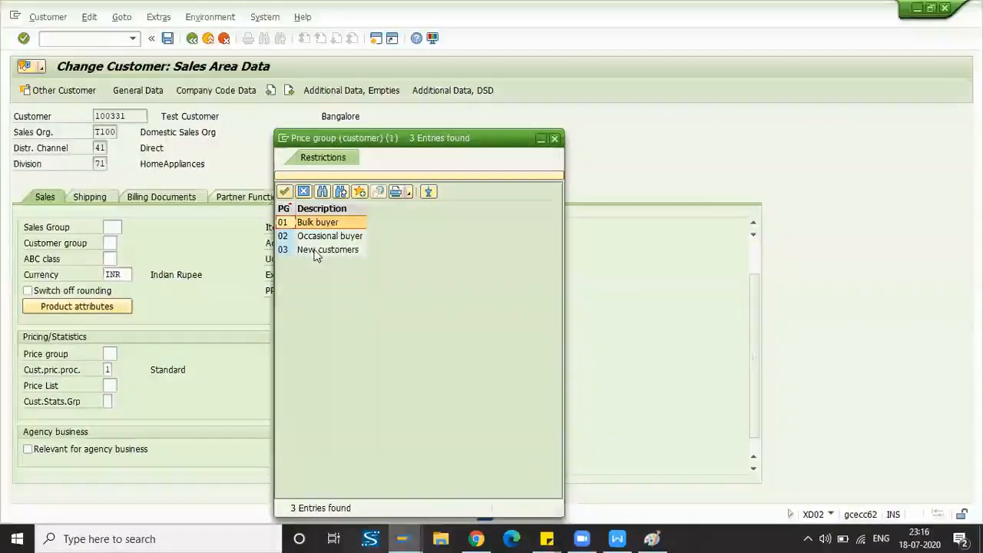
{"action": "left_click", "coordinate": [311, 226]}
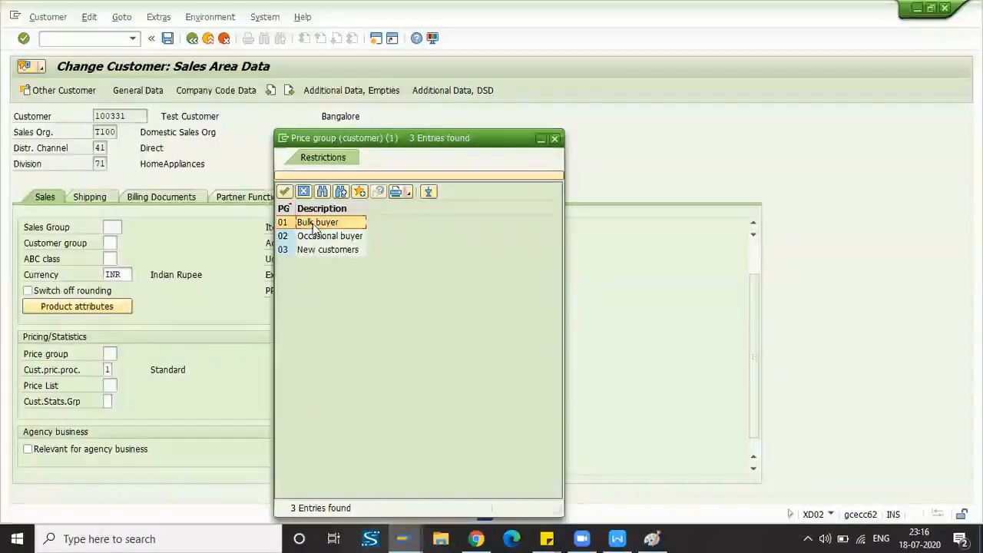
{"action": "double_click", "coordinate": [311, 225]}
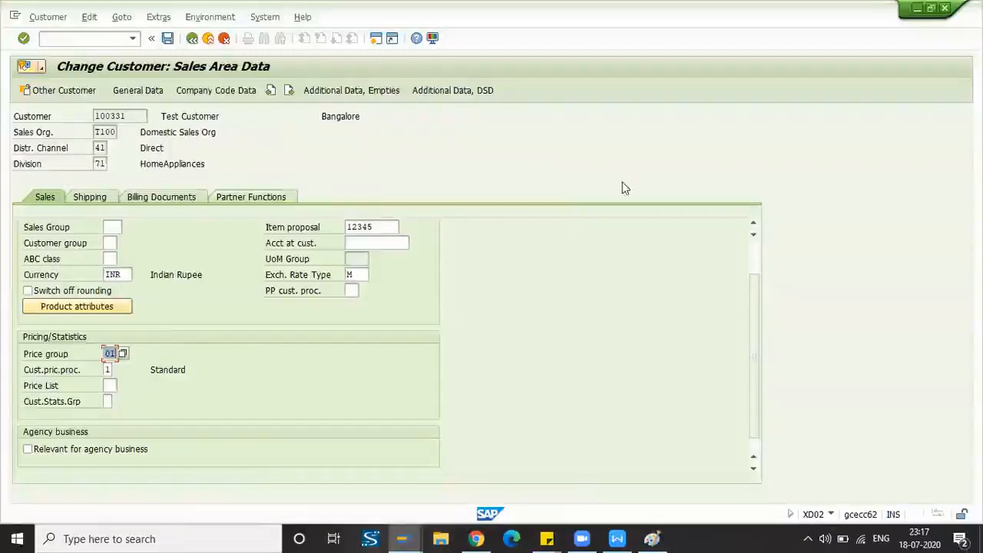
- Compare the pricing fields and examine the possible price list types, closing the list without choosing one
{"action": "left_click", "coordinate": [110, 385]}
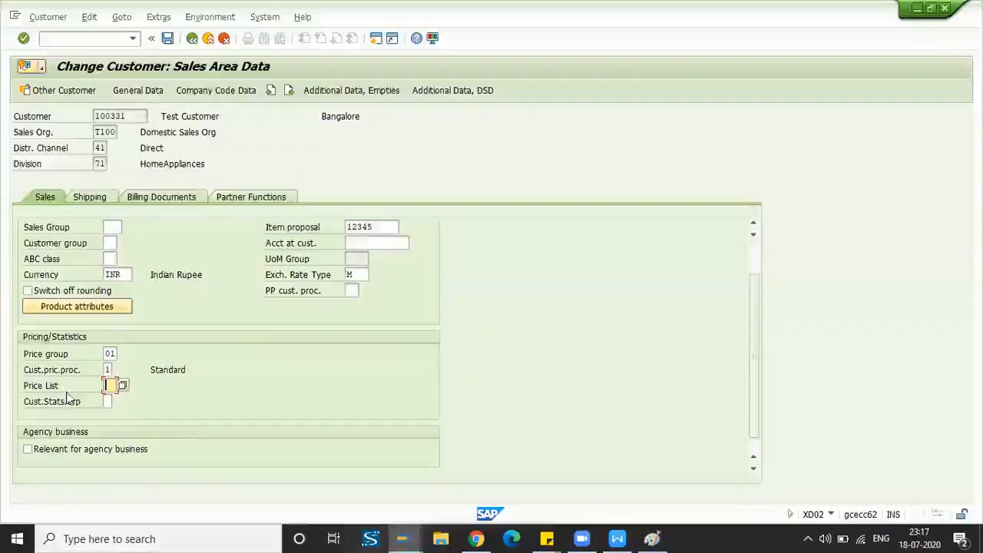
{"action": "left_click", "coordinate": [109, 353]}
{"action": "left_click", "coordinate": [110, 384]}
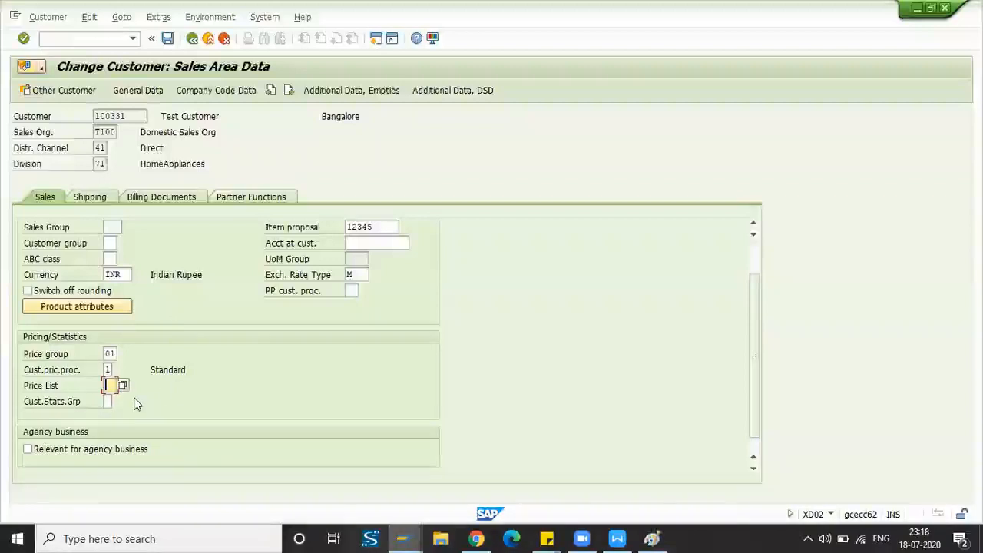
{"action": "left_click", "coordinate": [109, 400]}
{"action": "left_click", "coordinate": [110, 386]}
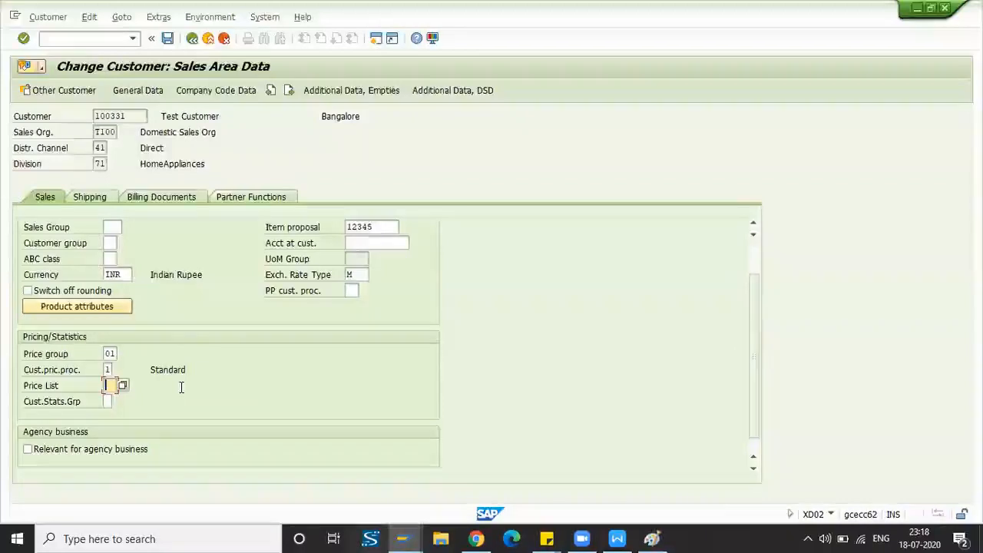
{"action": "left_click", "coordinate": [108, 372]}
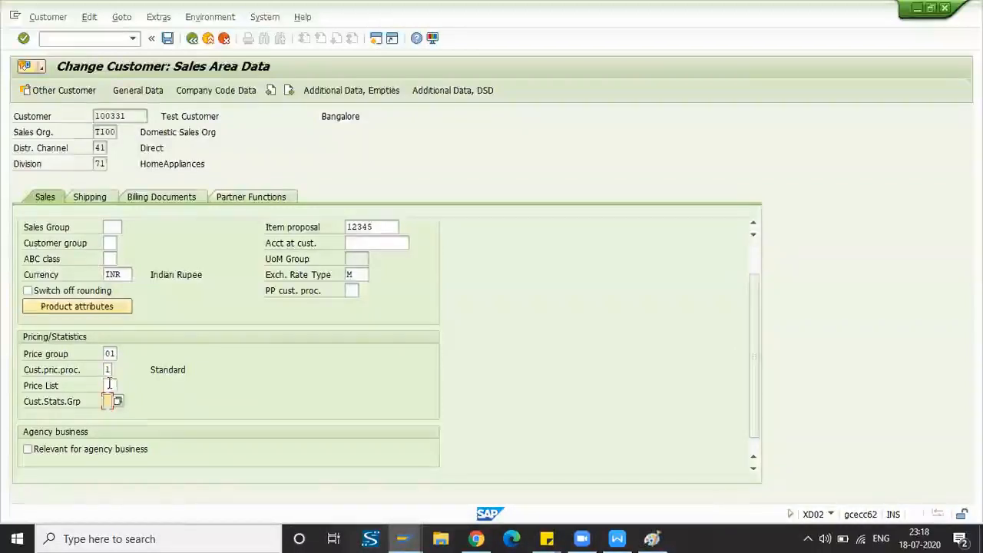
{"action": "left_click", "coordinate": [110, 385]}
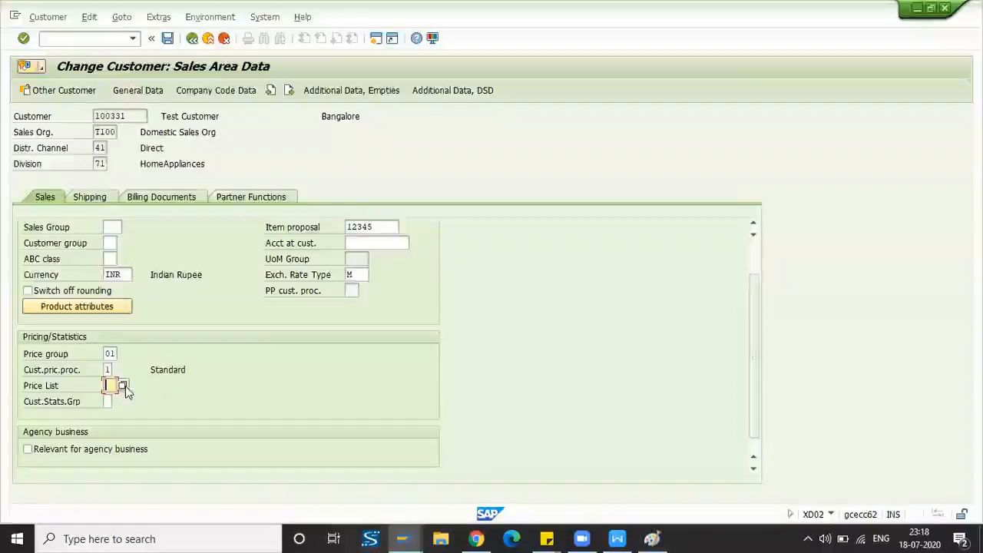
{"action": "left_click", "coordinate": [125, 386]}
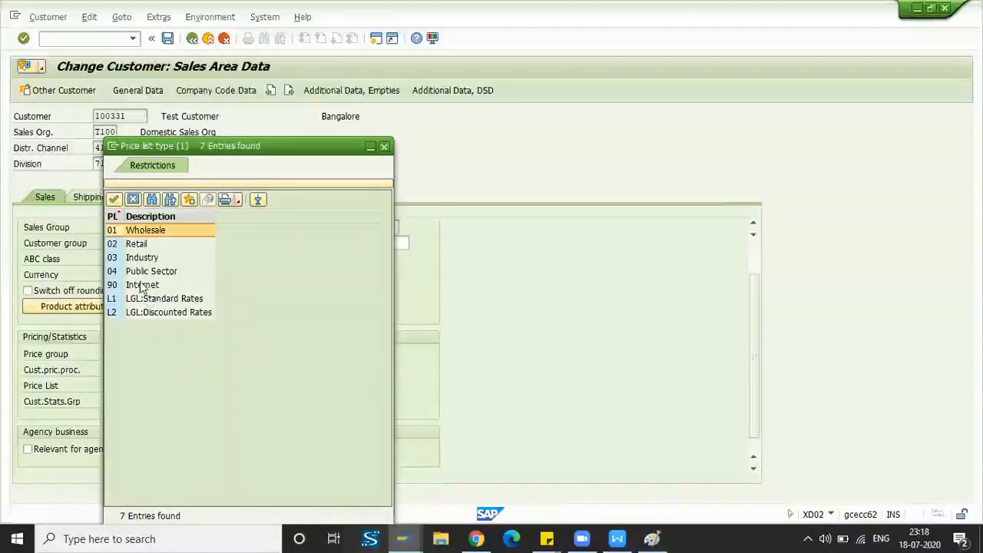
{"action": "left_click_drag", "start_coordinate": [217, 147], "coordinate": [285, 138]}
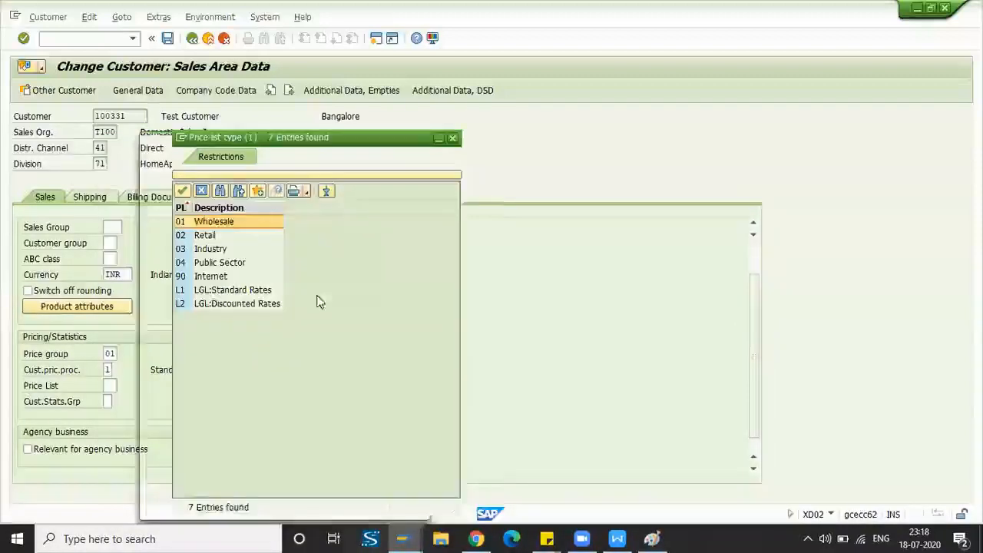
{"action": "left_click", "coordinate": [258, 275]}
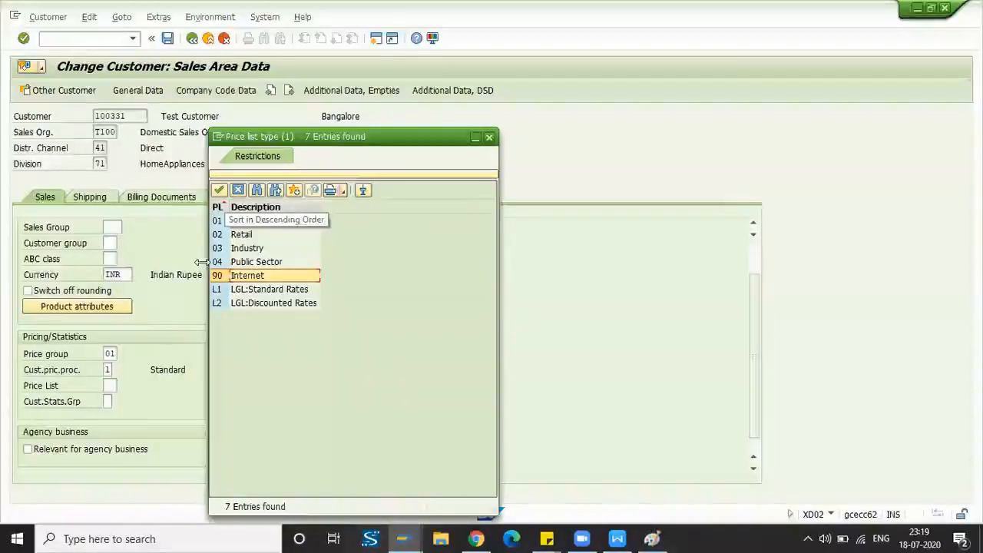
{"action": "left_click", "coordinate": [110, 385]}
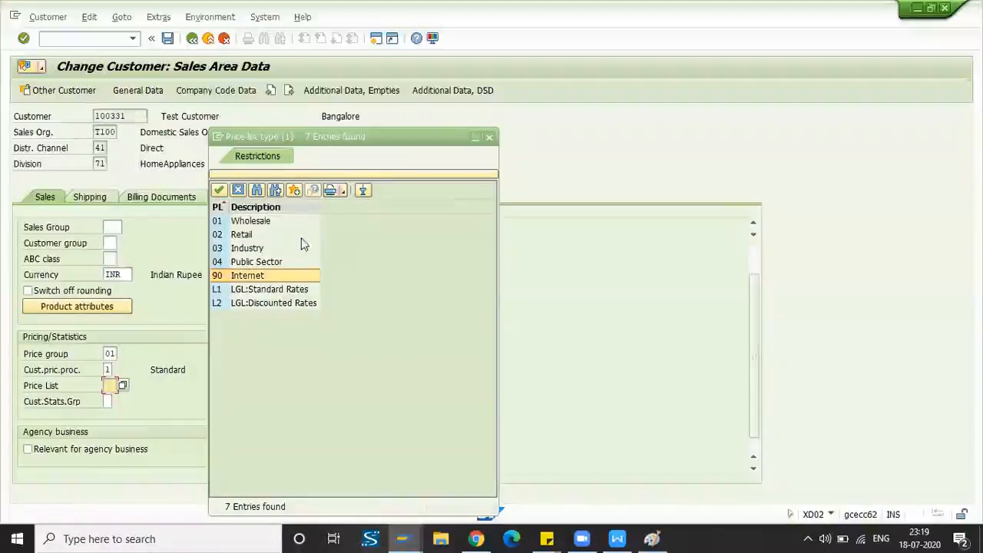
{"action": "left_click", "coordinate": [490, 138]}
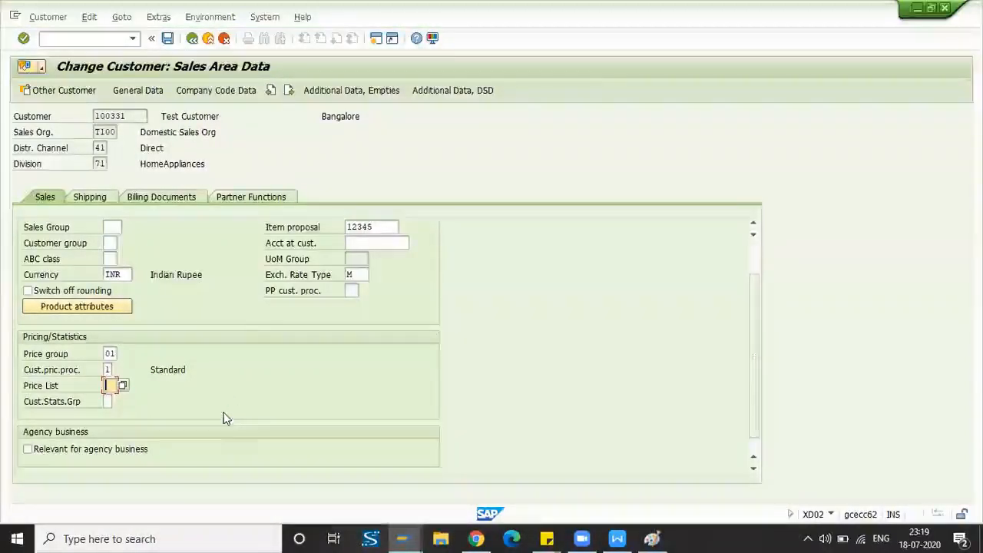
- Review the pricing fields, currency, item proposal, exchange rate type and PP customer procedure in the sales data
{"action": "scroll", "coordinate": [197, 369], "scroll_direction": "up", "scroll_amount": 1}
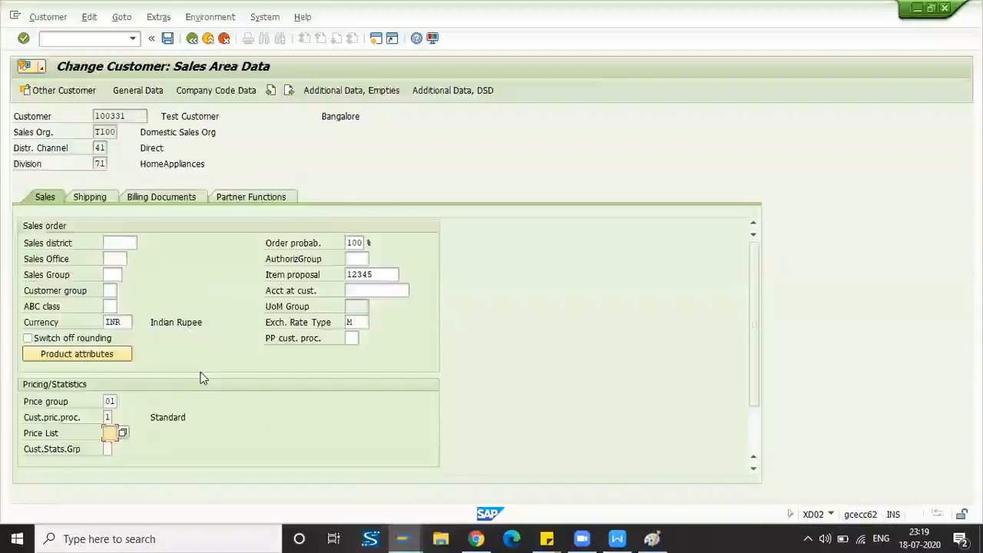
{"action": "left_click", "coordinate": [109, 417]}
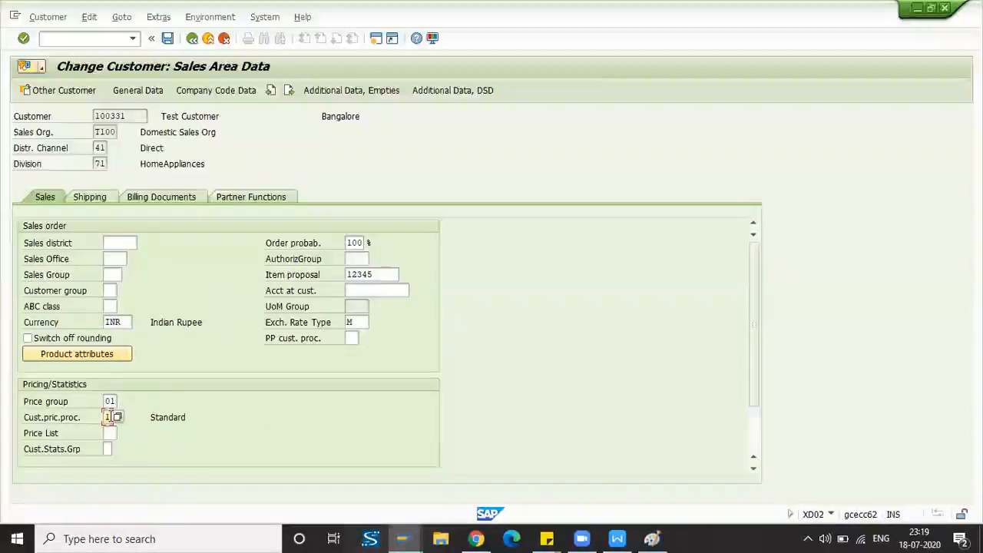
{"action": "left_click", "coordinate": [110, 434]}
{"action": "left_click", "coordinate": [109, 401]}
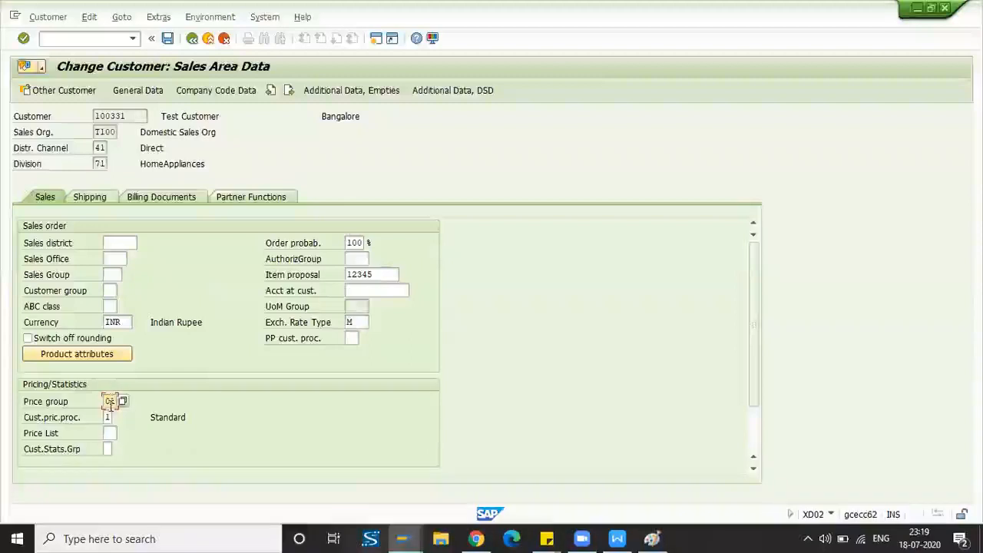
{"action": "left_click", "coordinate": [123, 322]}
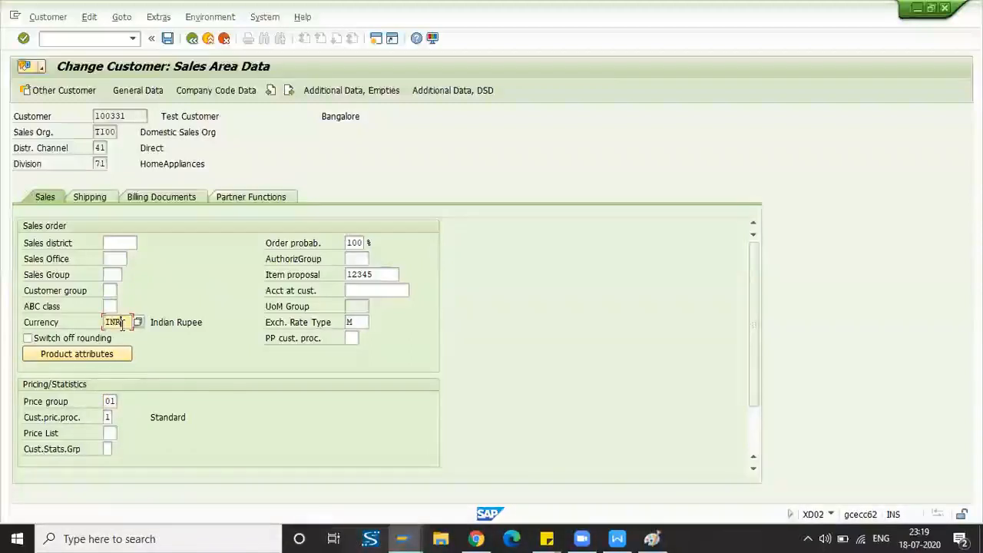
{"action": "left_click", "coordinate": [374, 274]}
{"action": "left_click", "coordinate": [357, 323]}
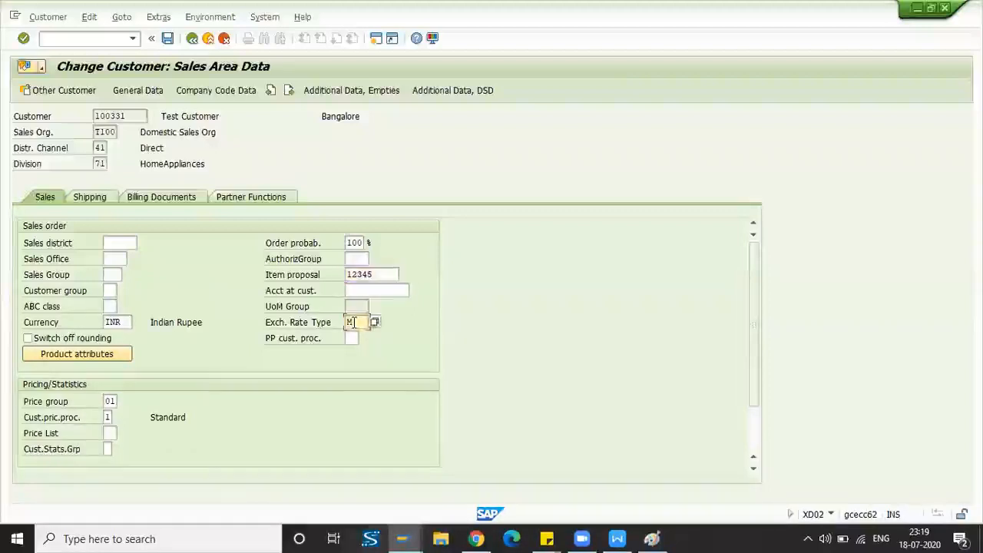
{"action": "left_click", "coordinate": [351, 338]}
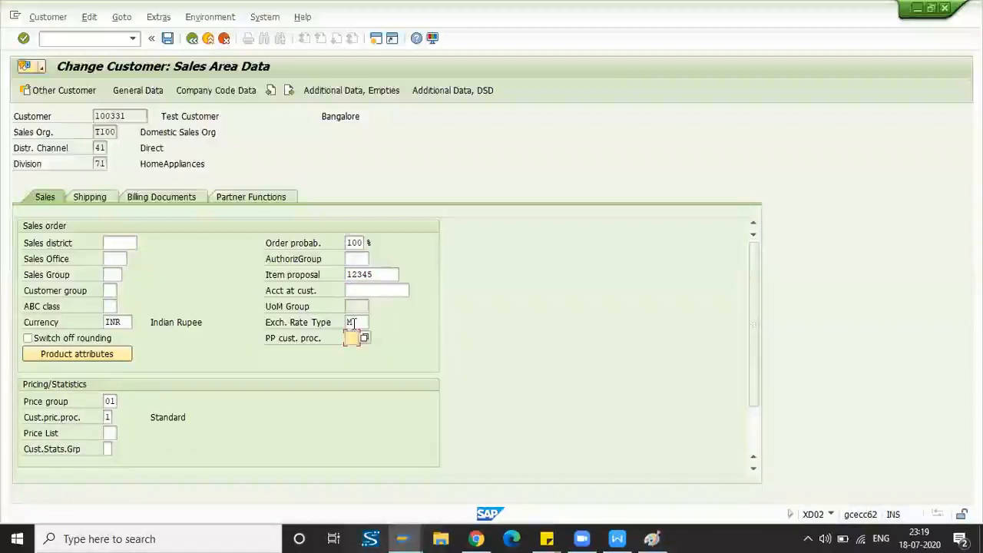
- Review the exchange rate type, currency, customer pricing procedure and price list fields in the customer's sales data
{"action": "left_click", "coordinate": [359, 322]}
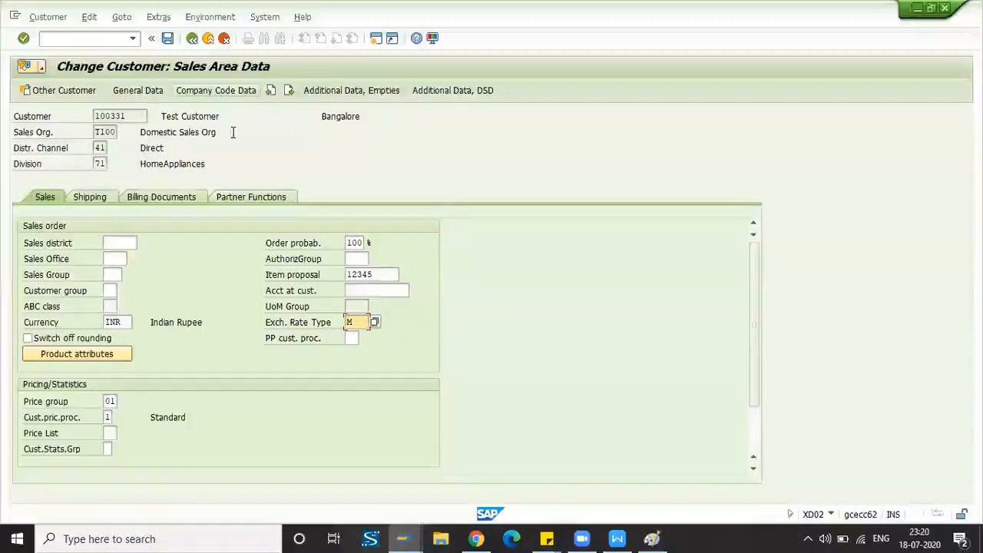
{"action": "left_click", "coordinate": [121, 322]}
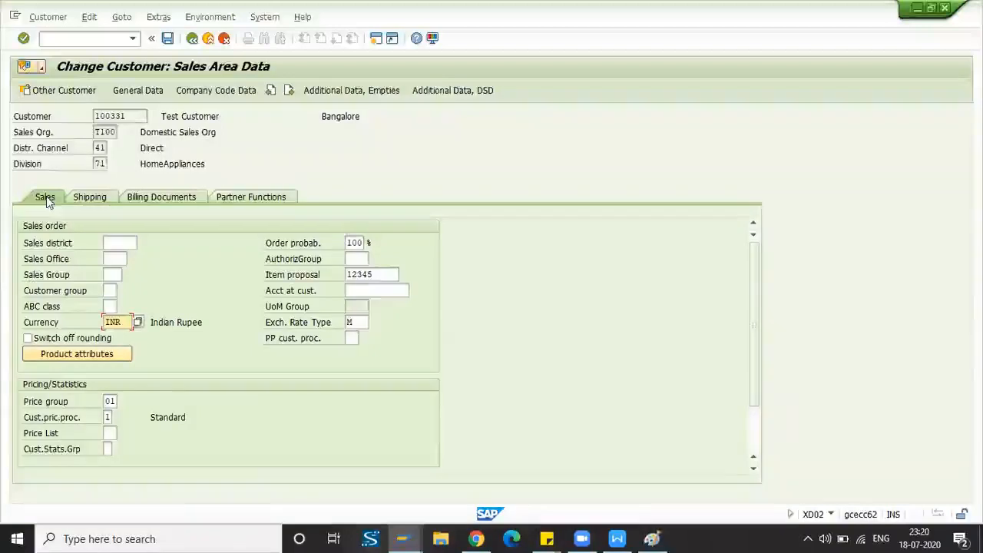
{"action": "left_click", "coordinate": [108, 417]}
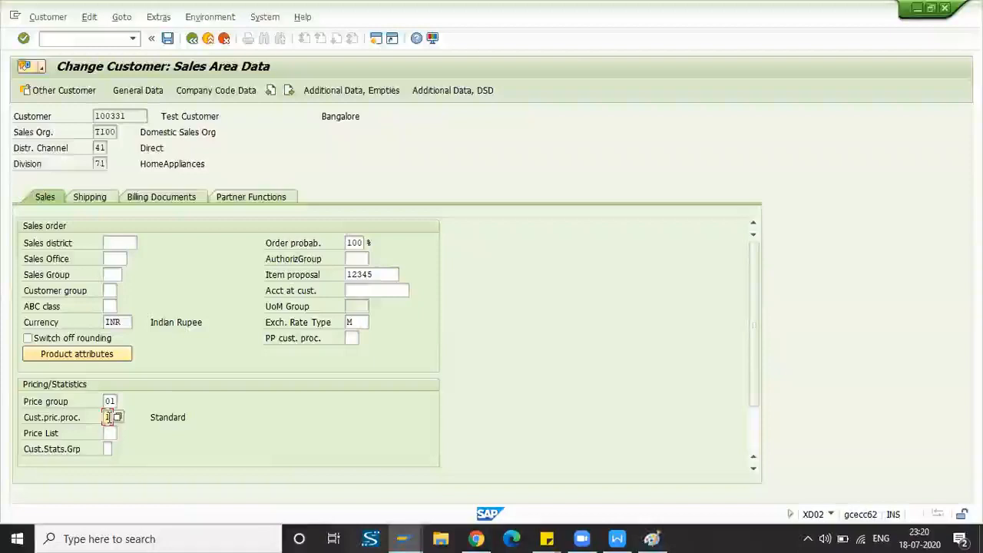
{"action": "left_click", "coordinate": [112, 431]}
{"action": "left_click", "coordinate": [107, 417]}
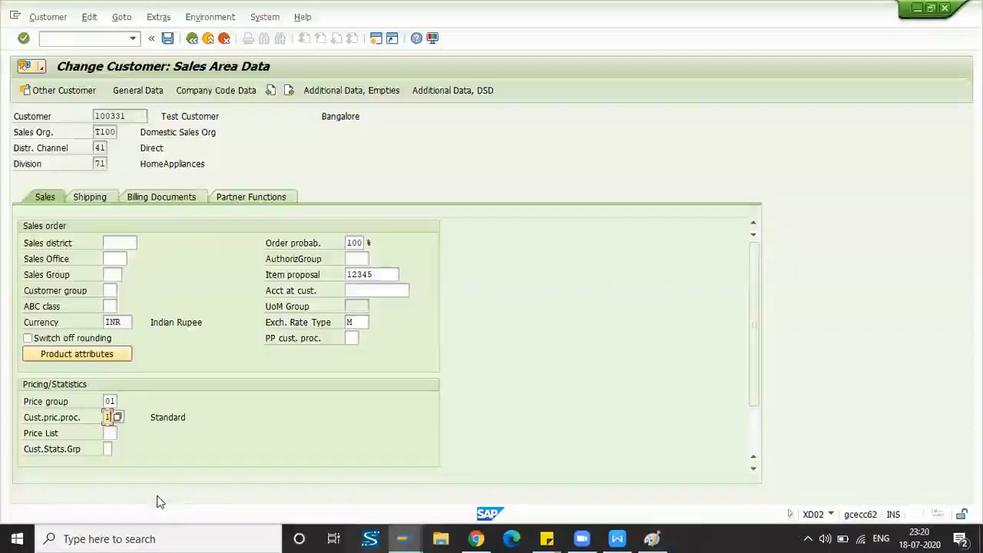
- Examine the delivery priority, shipping conditions and delivering plant fields in the customer's shipping data
{"action": "left_click", "coordinate": [99, 201]}
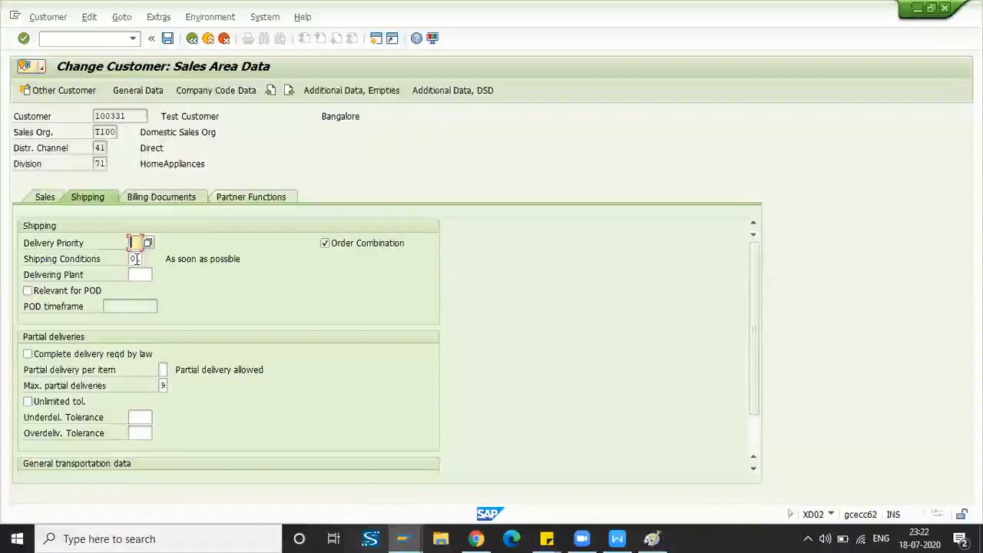
{"action": "left_click", "coordinate": [134, 259]}
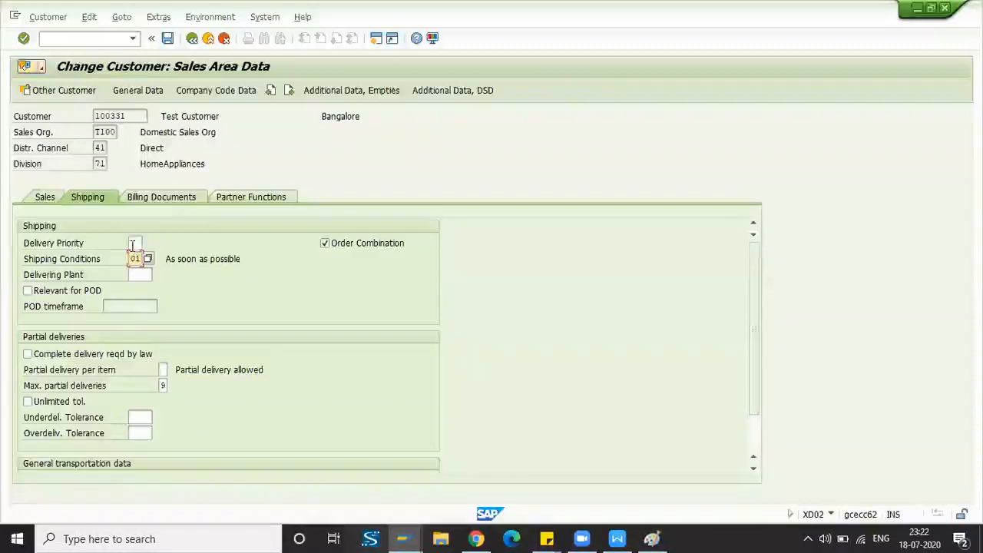
{"action": "left_click", "coordinate": [134, 244]}
{"action": "left_click", "coordinate": [136, 258]}
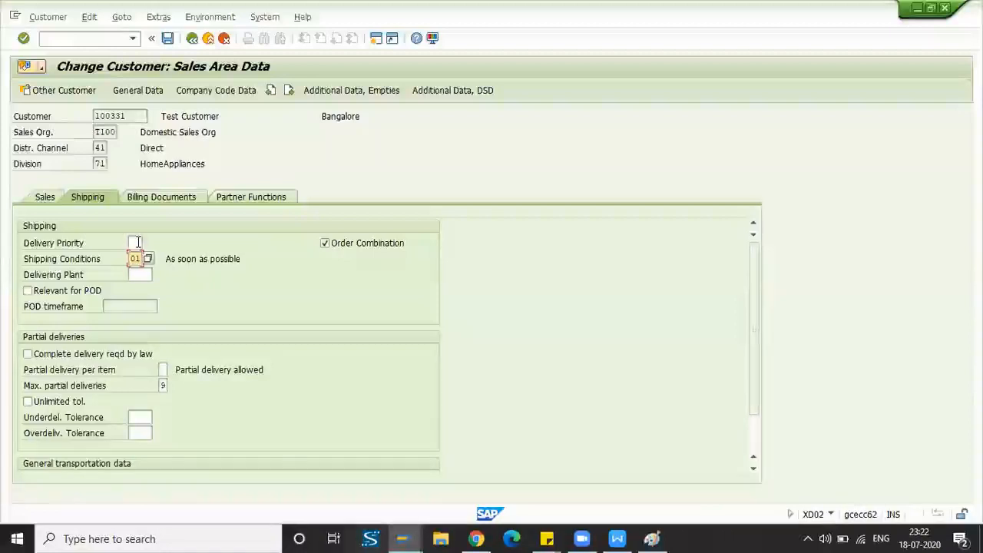
{"action": "left_click", "coordinate": [136, 243]}
{"action": "left_click", "coordinate": [142, 259]}
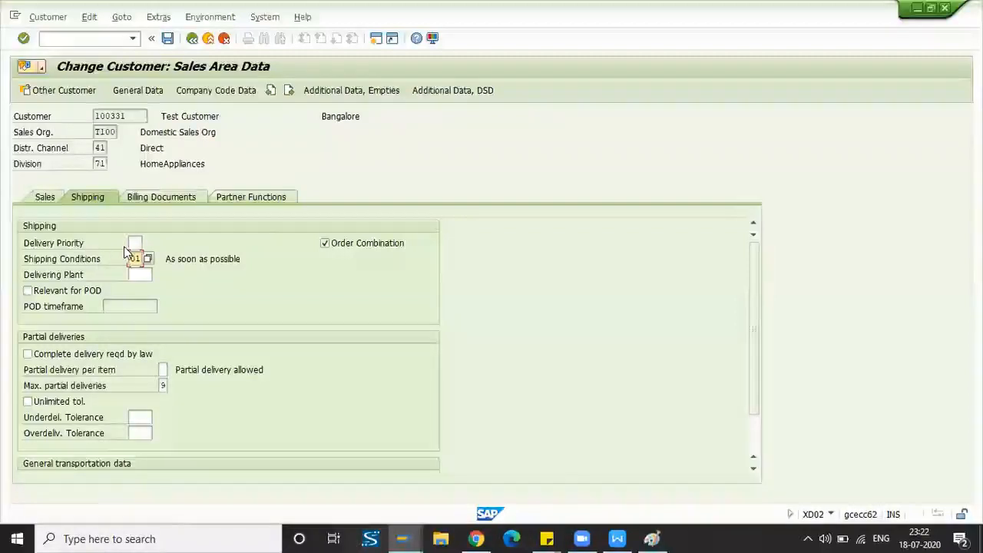
{"action": "left_click", "coordinate": [139, 275]}
{"action": "left_click", "coordinate": [138, 259]}
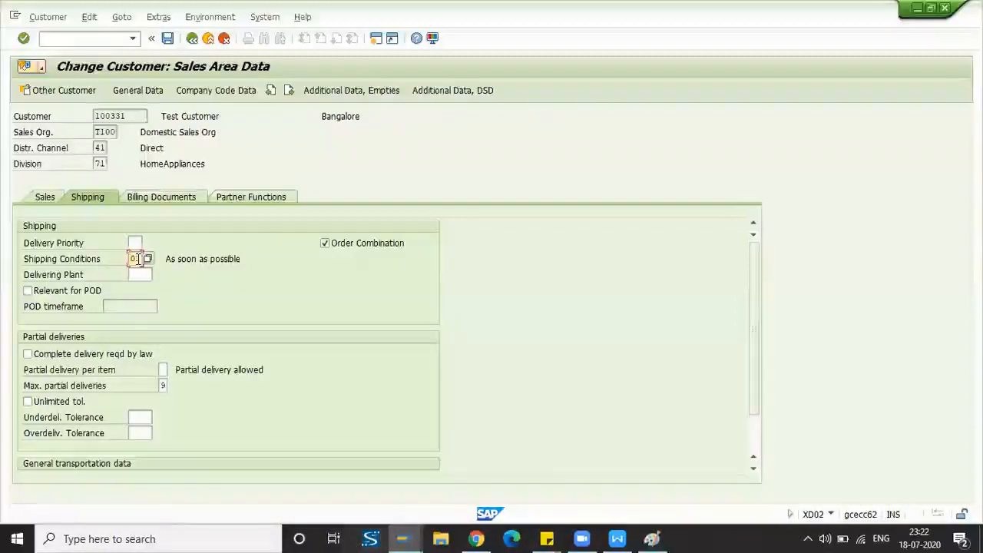
{"action": "left_click", "coordinate": [137, 273]}
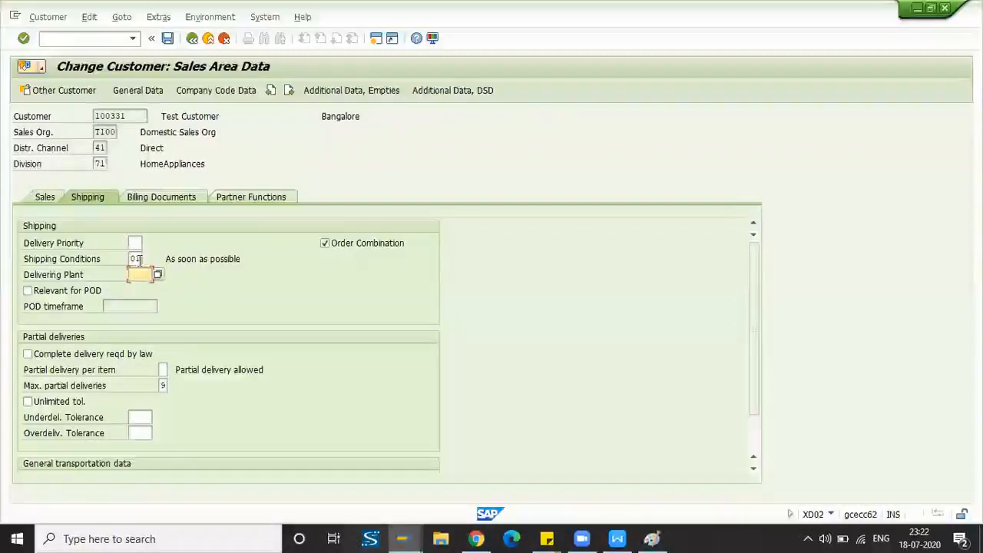
{"action": "left_click", "coordinate": [137, 259]}
{"action": "left_click", "coordinate": [142, 275]}
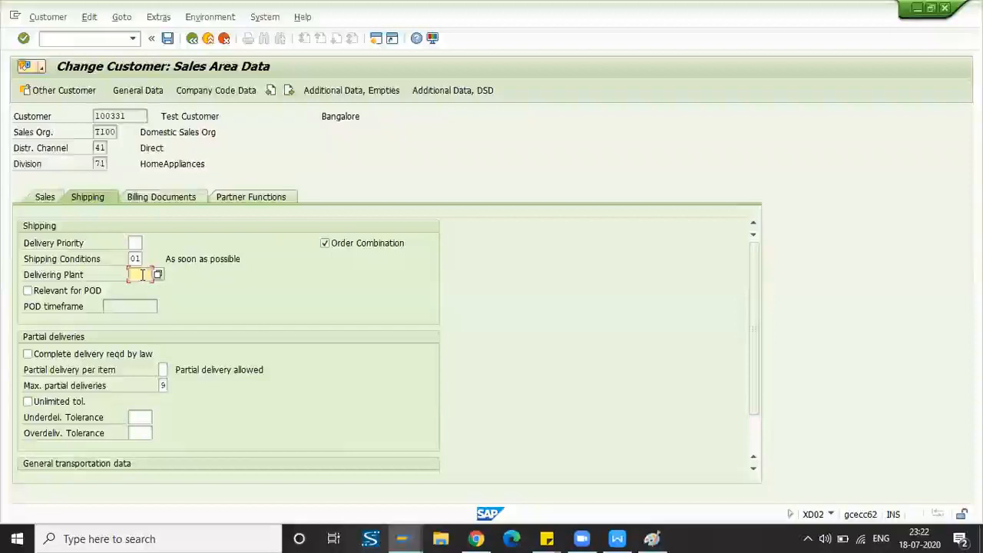
{"action": "left_click", "coordinate": [137, 259]}
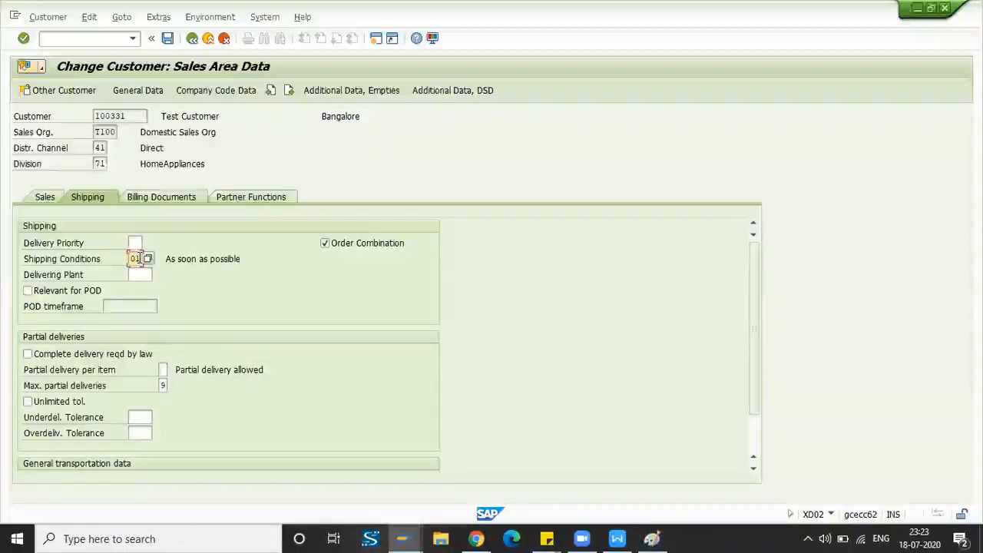
- Open transaction VL01N in a new session and examine the shipping point and order fields for creating an outbound delivery
{"action": "left_click", "coordinate": [87, 37]}
{"action": "type", "text": "/o"}
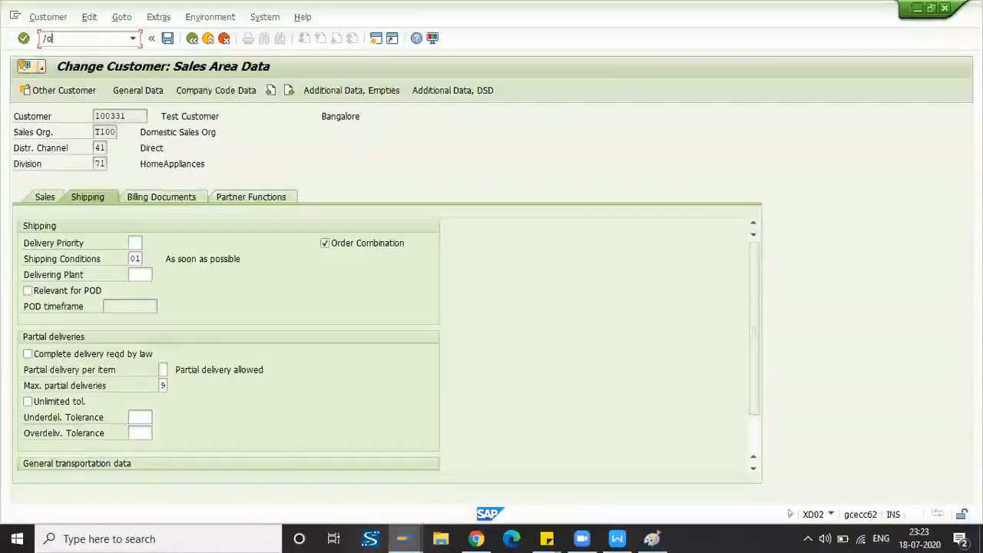
{"action": "type", "text": "vl0"}
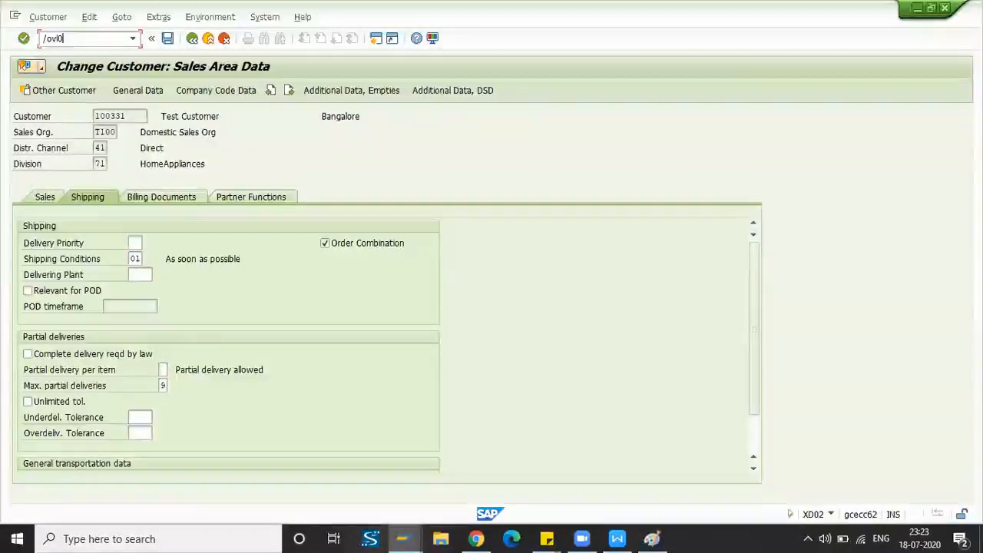
{"action": "type", "text": "4"}
{"action": "key", "text": "Return"}
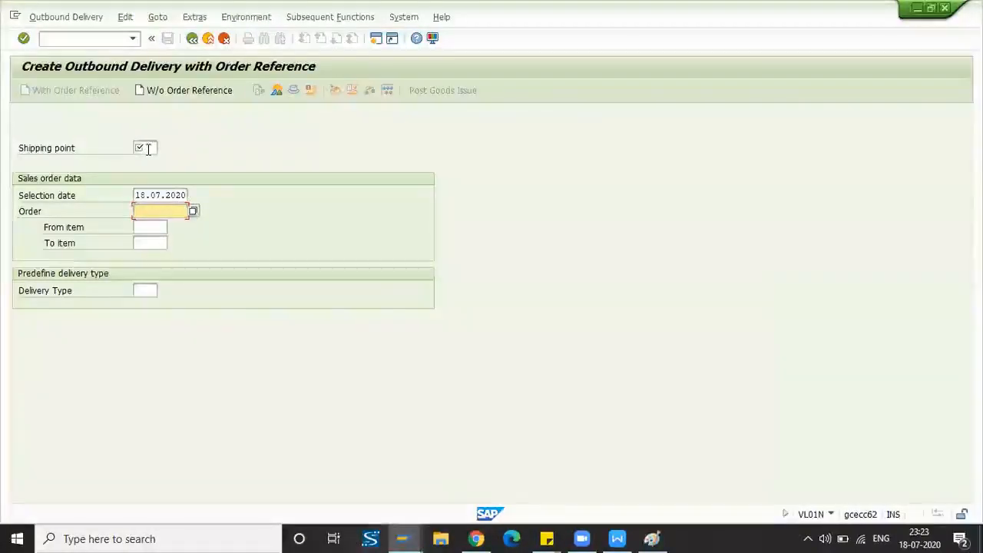
{"action": "left_click", "coordinate": [148, 148]}
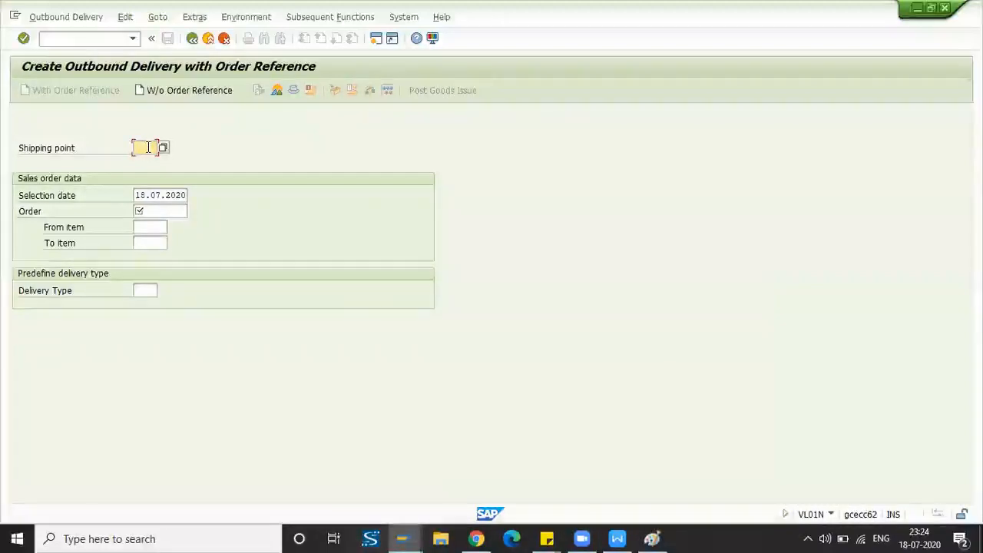
{"action": "left_click", "coordinate": [142, 210]}
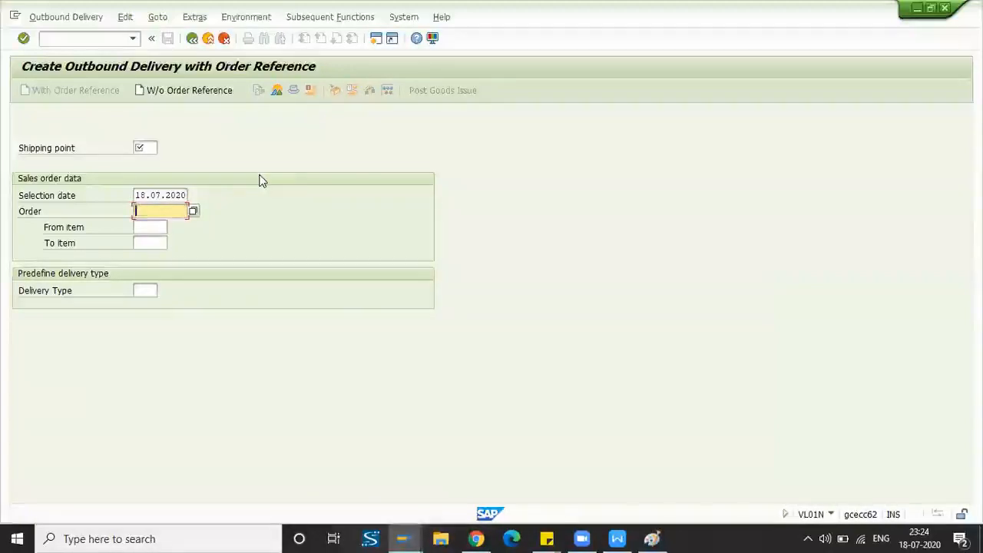
- Return to the customer's shipping data and compare the shipping conditions with the delivering plant field
{"action": "key", "text": "alt+Tab"}
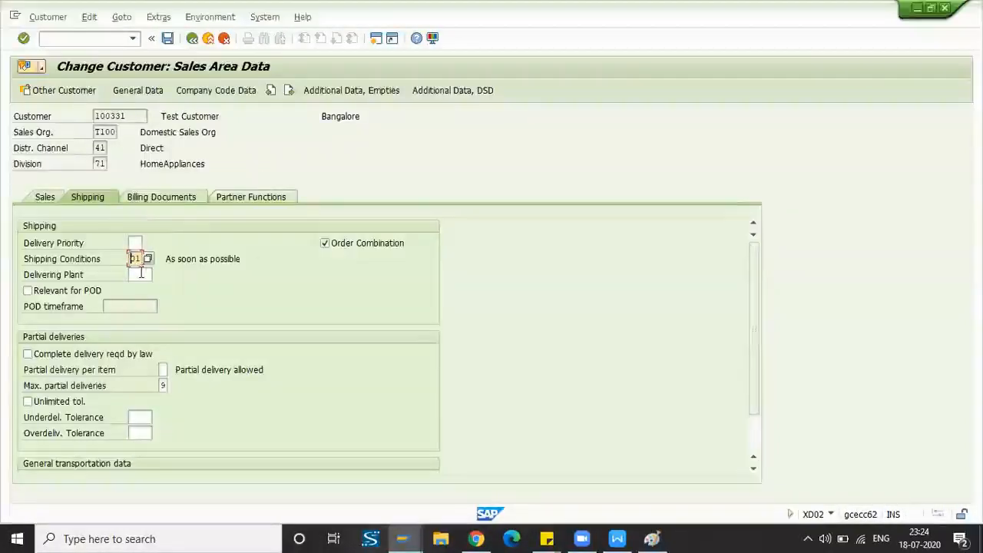
{"action": "left_click", "coordinate": [141, 274]}
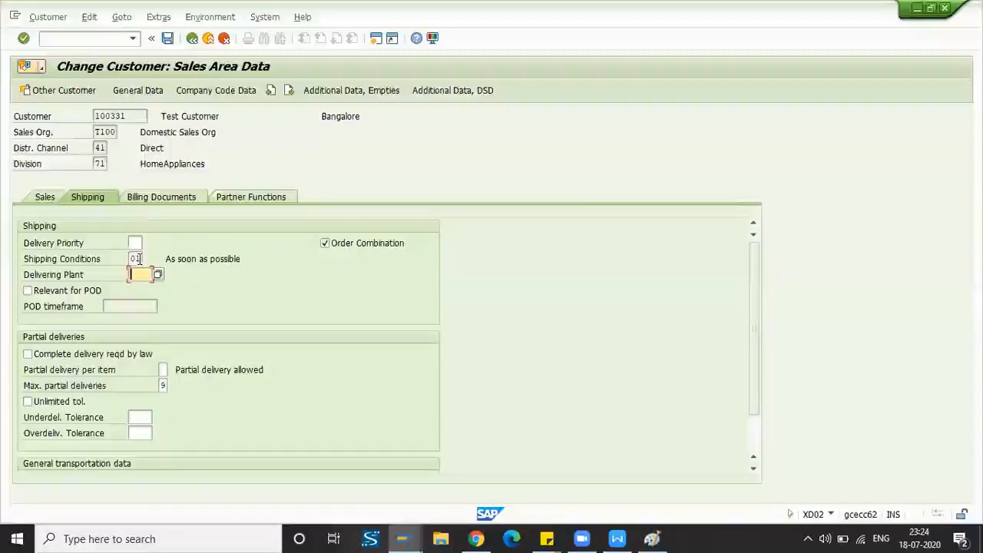
{"action": "left_click", "coordinate": [137, 259]}
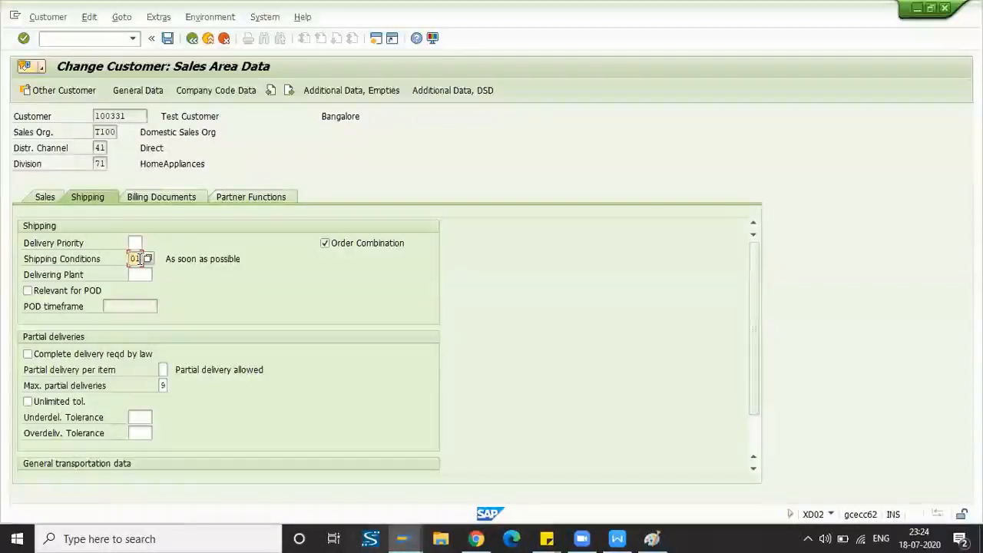
{"action": "left_click", "coordinate": [140, 275]}
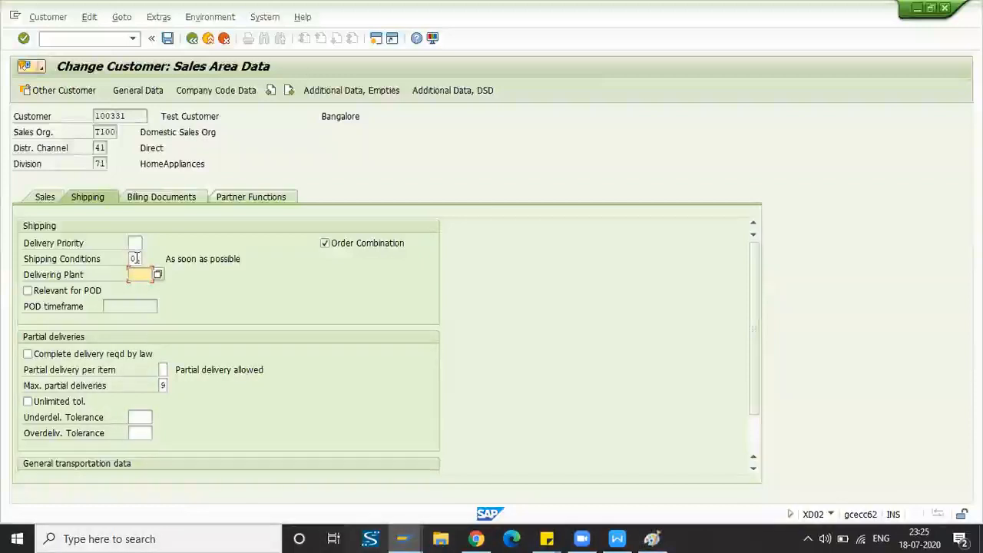
{"action": "left_click", "coordinate": [135, 259]}
{"action": "left_click", "coordinate": [141, 274]}
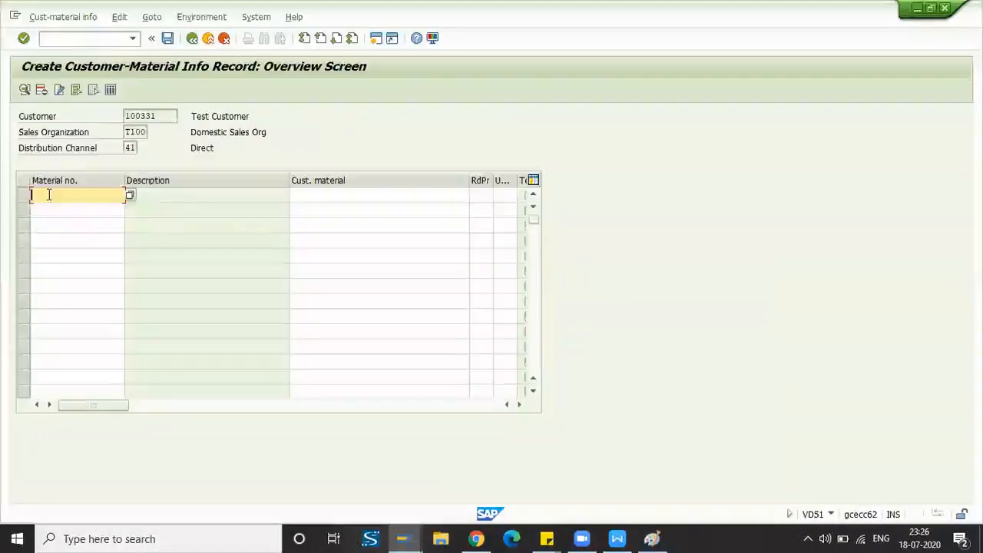
- Enter material 283 with customer material testyui in the customer-material info record and open that item's details
{"action": "left_click", "coordinate": [48, 194]}
{"action": "left_click", "coordinate": [42, 208]}
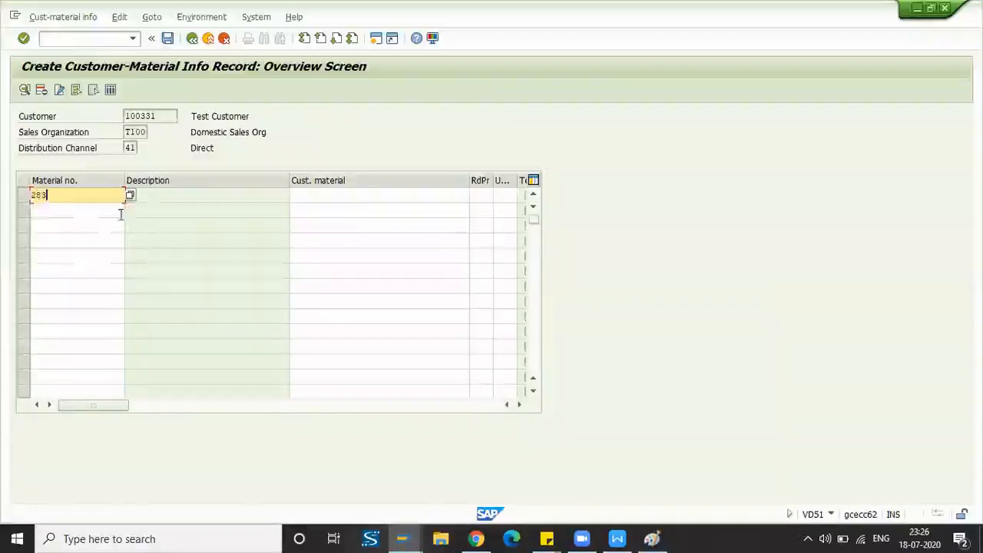
{"action": "left_click", "coordinate": [371, 195]}
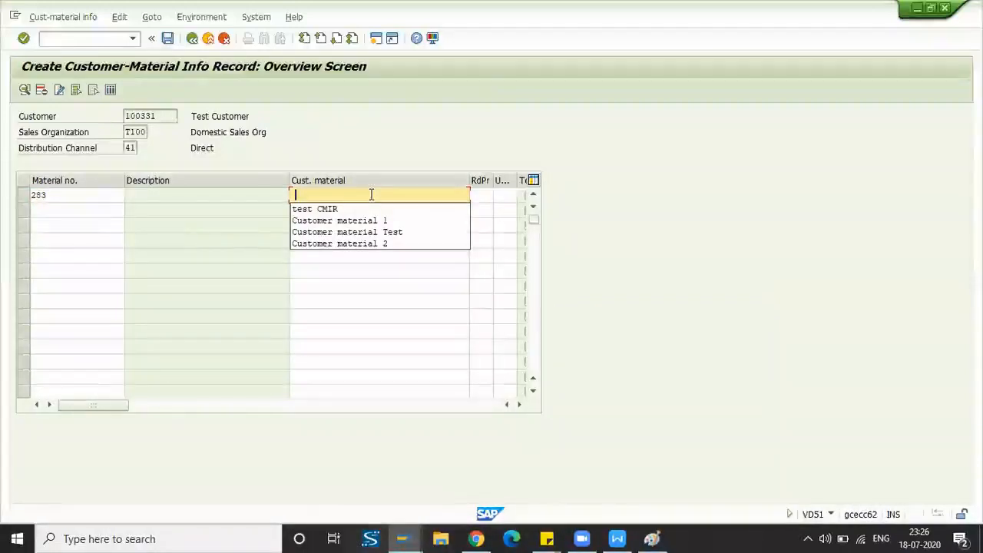
{"action": "type", "text": "testyui"}
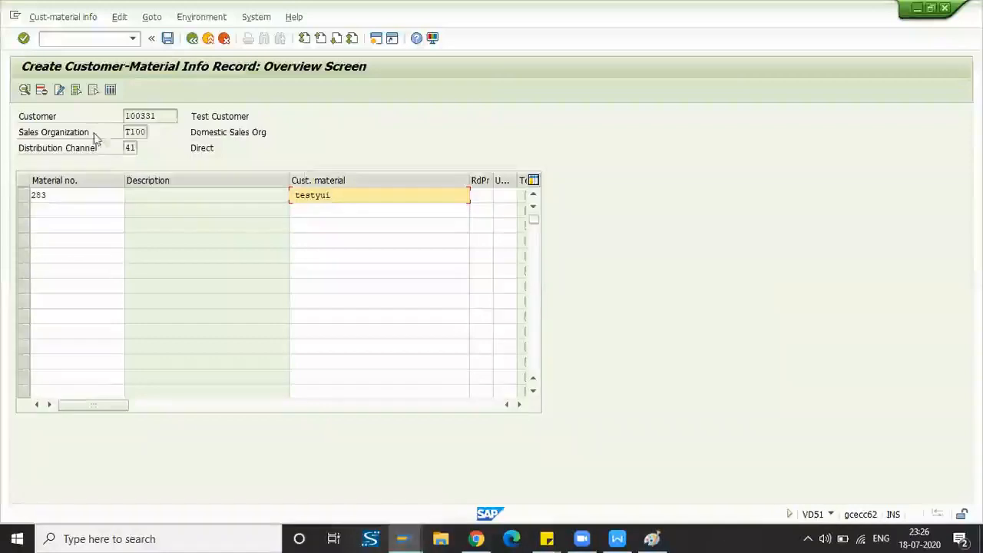
{"action": "key", "text": "Return"}
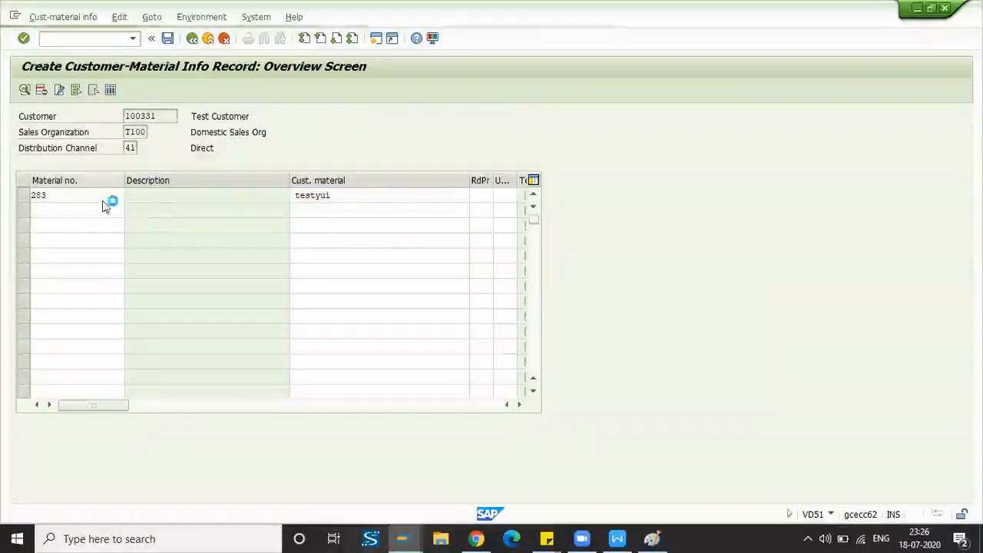
{"action": "left_click", "coordinate": [23, 197]}
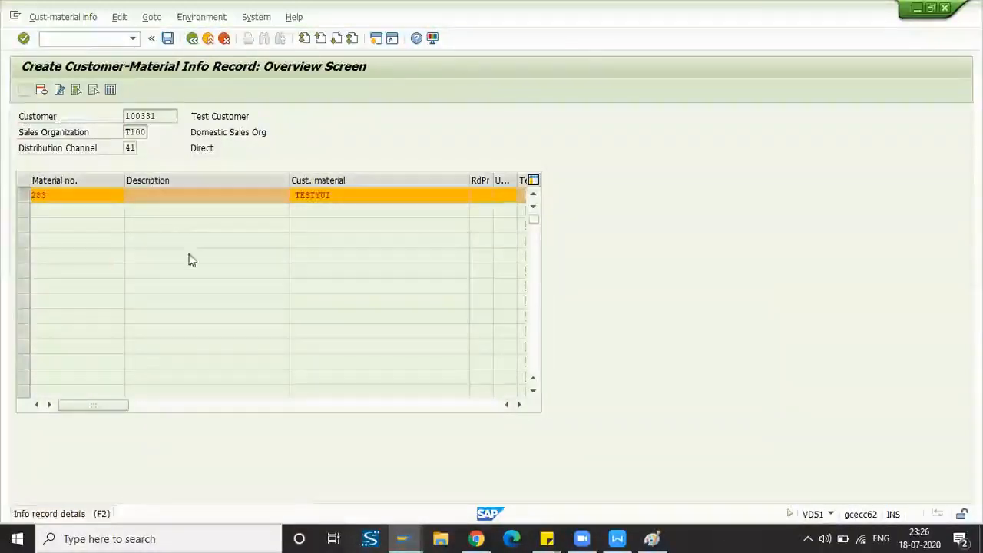
{"action": "key", "text": "Return"}
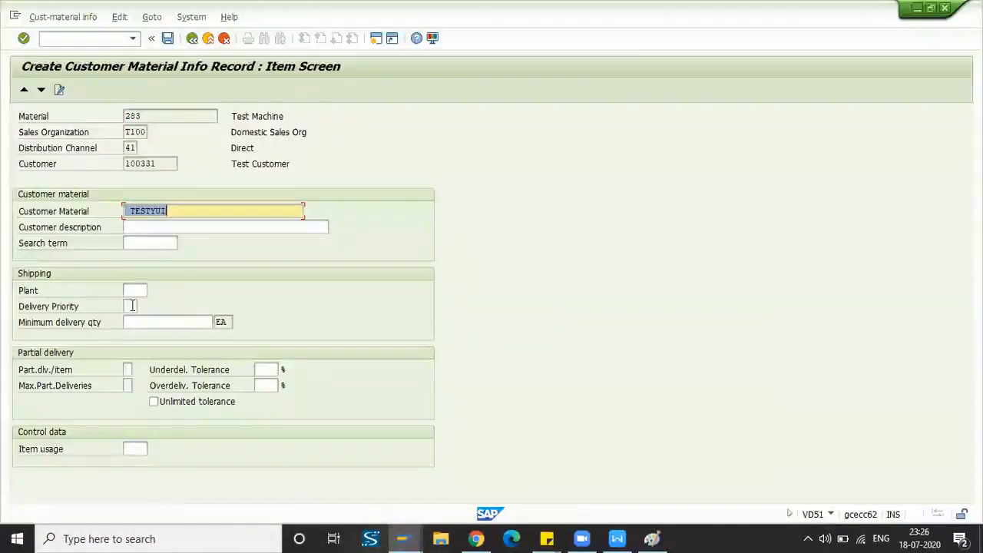
- Check the plant and delivery priority fields in the info record item's shipping data, and go back
{"action": "left_click", "coordinate": [129, 291]}
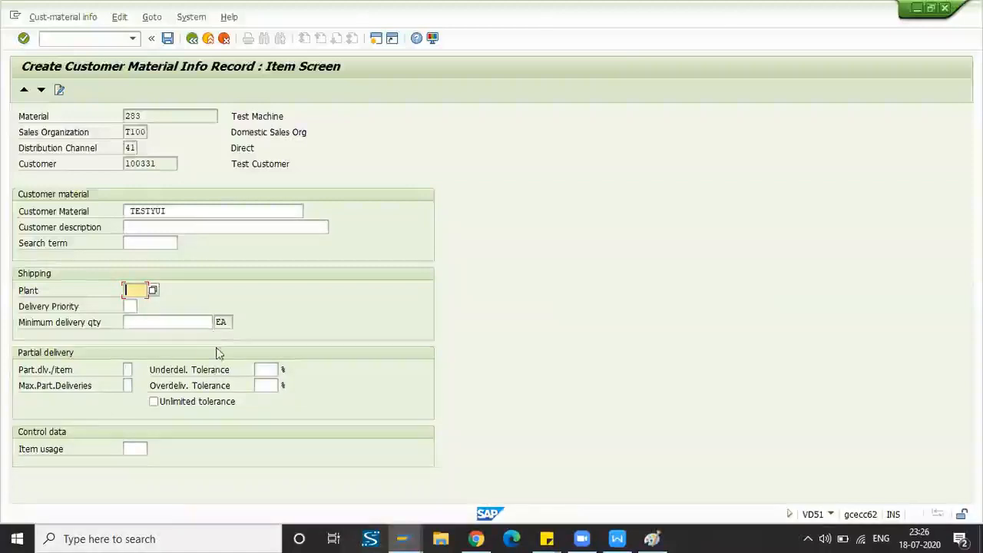
{"action": "left_click", "coordinate": [129, 306]}
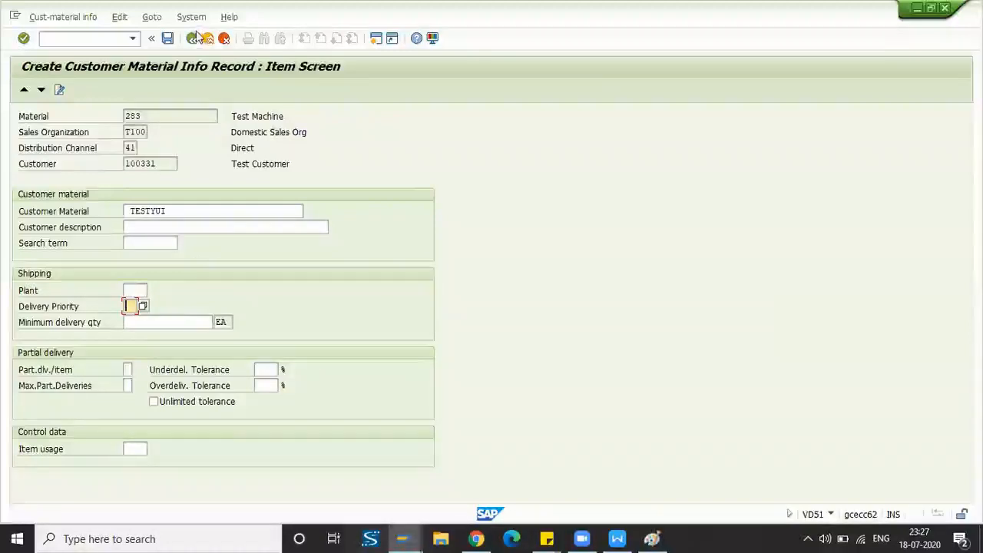
{"action": "left_click", "coordinate": [193, 39]}
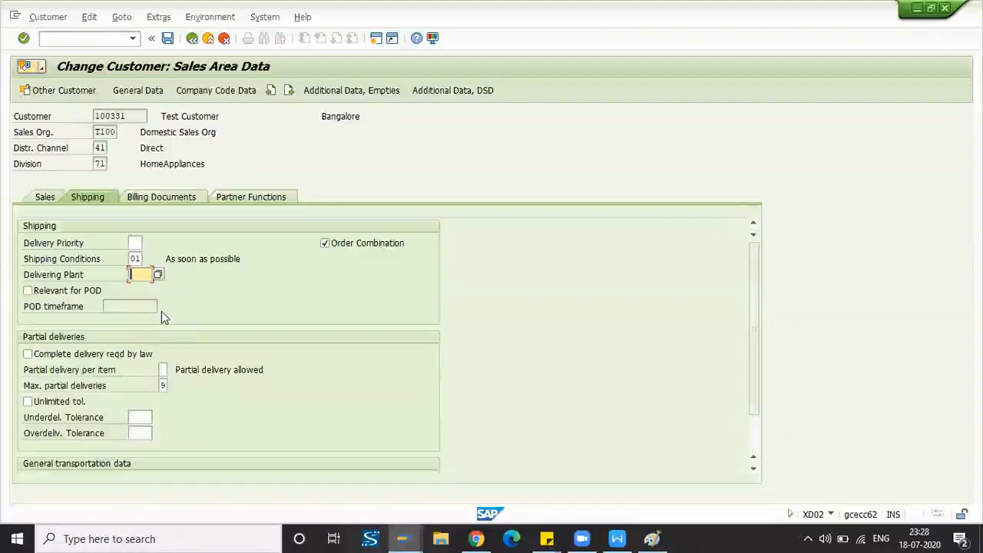
- Mark the customer's shipping data as relevant for POD and set the POD timeframe to 10
{"action": "left_click", "coordinate": [35, 299]}
{"action": "left_click", "coordinate": [29, 292]}
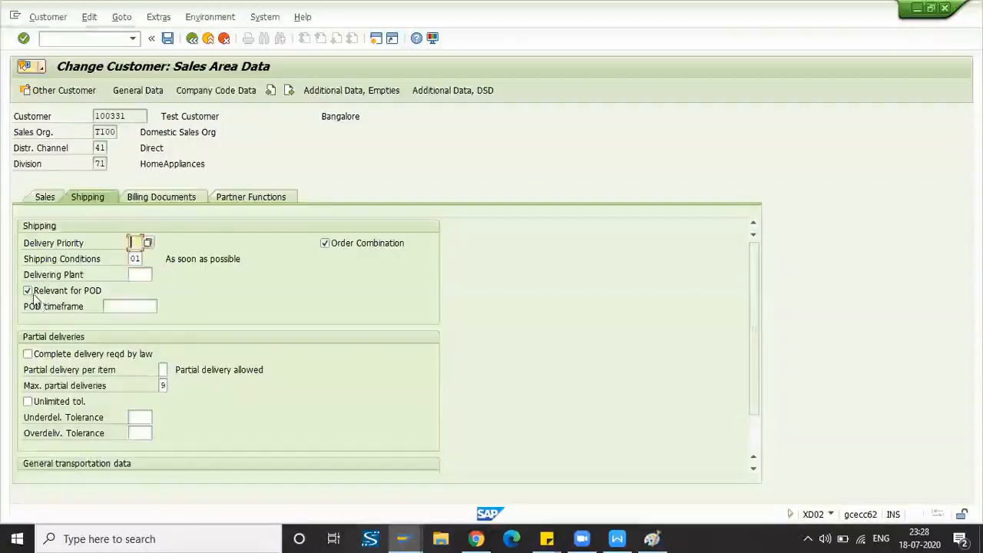
{"action": "left_click", "coordinate": [121, 308]}
{"action": "type", "text": "10"}
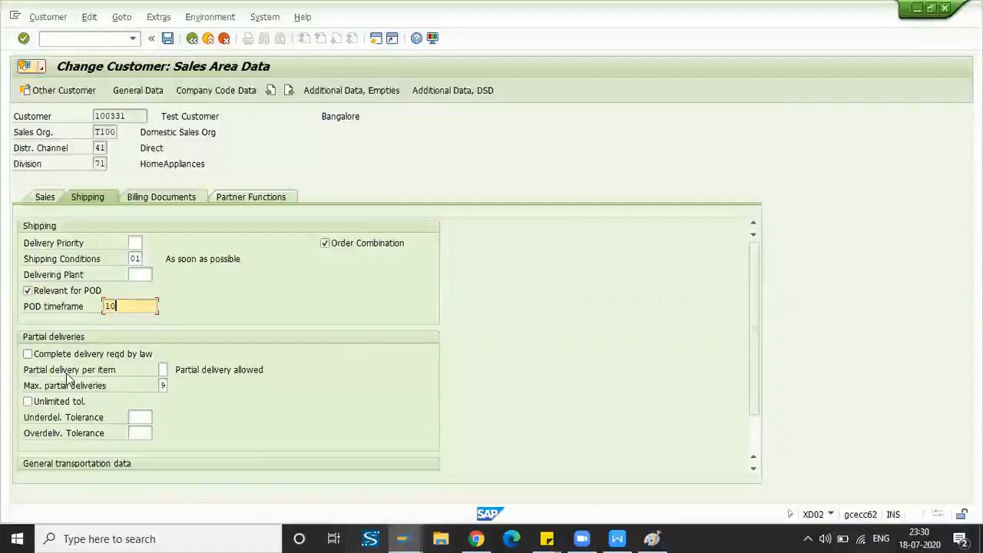
- Mark complete delivery as required by law in the customer's partial deliveries settings
{"action": "scroll", "coordinate": [209, 289], "scroll_direction": "down", "scroll_amount": 1}
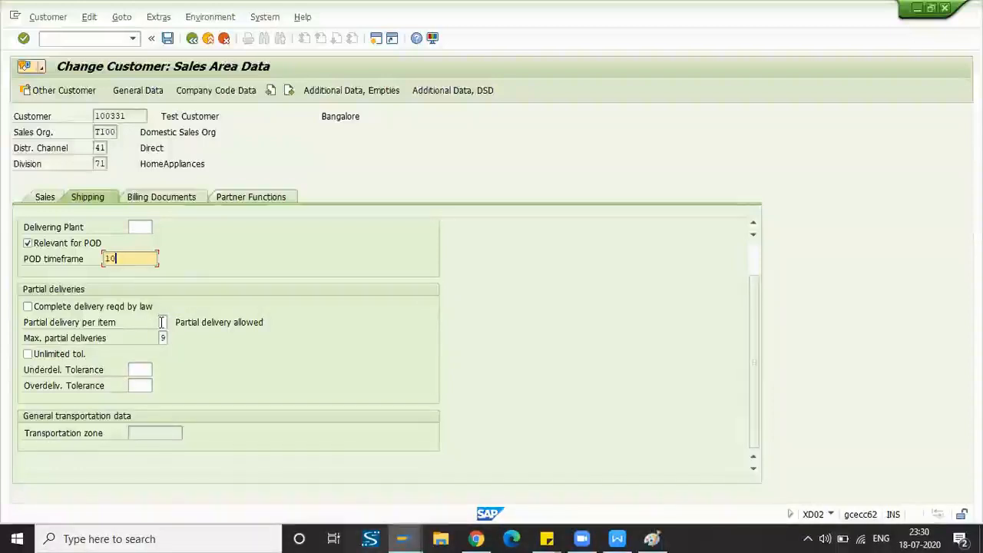
{"action": "left_click", "coordinate": [29, 307]}
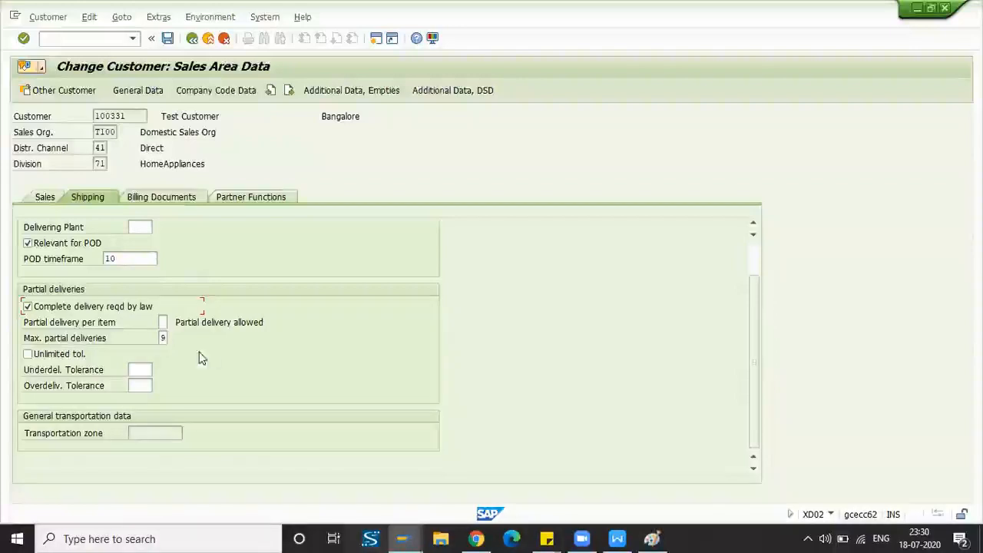
- Set partial delivery per item to C and the maximum partial deliveries to 1 in the customer's partial deliveries settings
{"action": "left_click", "coordinate": [163, 336]}
{"action": "type", "text": "9"}
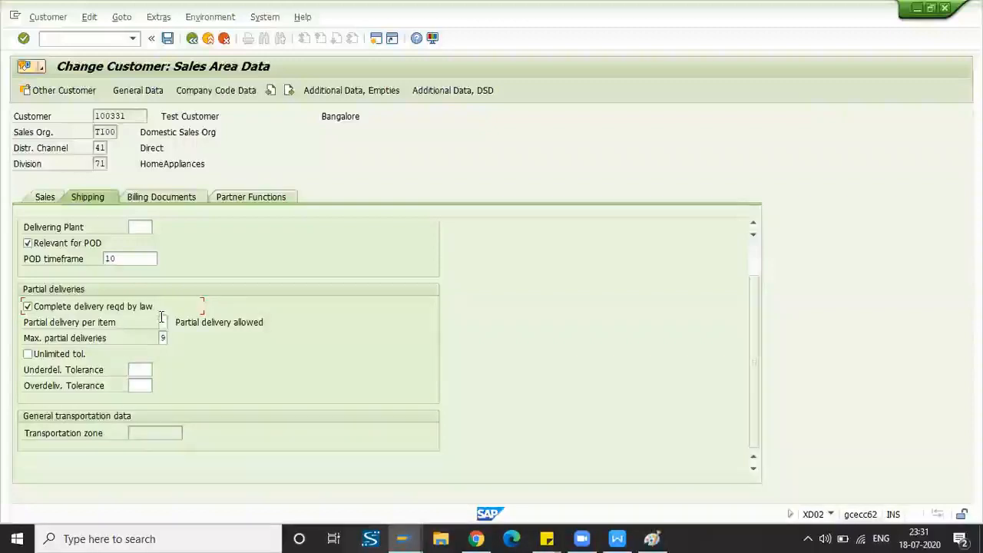
{"action": "left_click", "coordinate": [163, 321]}
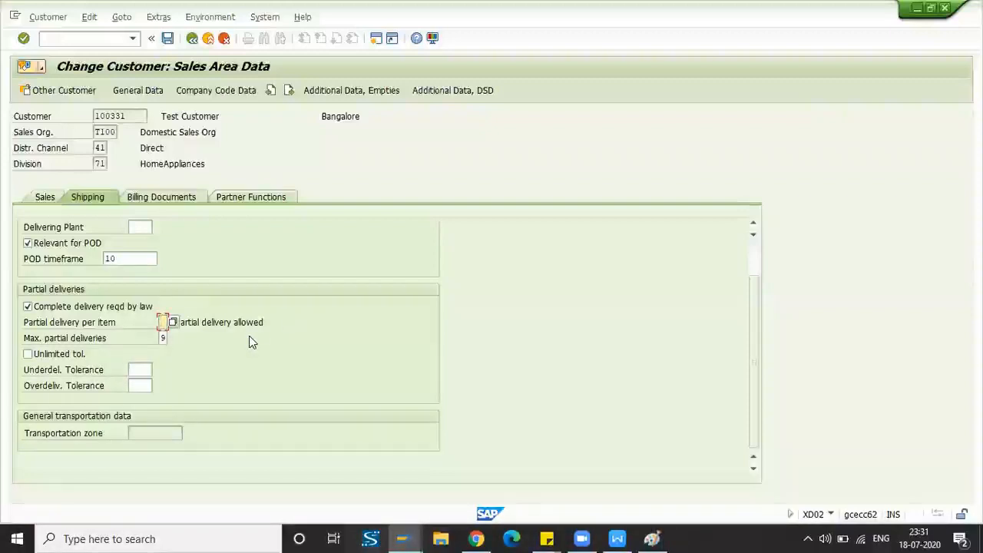
{"action": "type", "text": "c"}
{"action": "key", "text": "Return"}
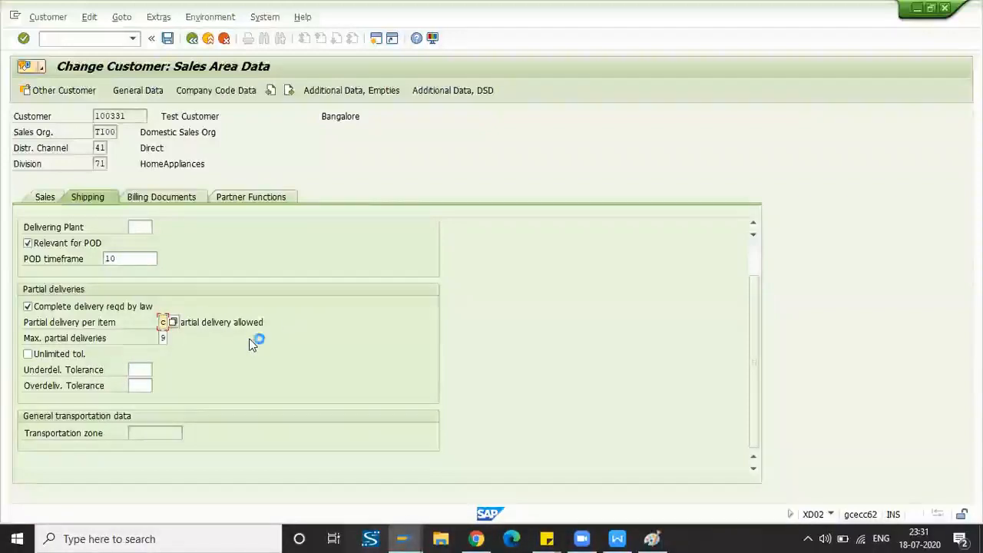
{"action": "key", "text": "Return"}
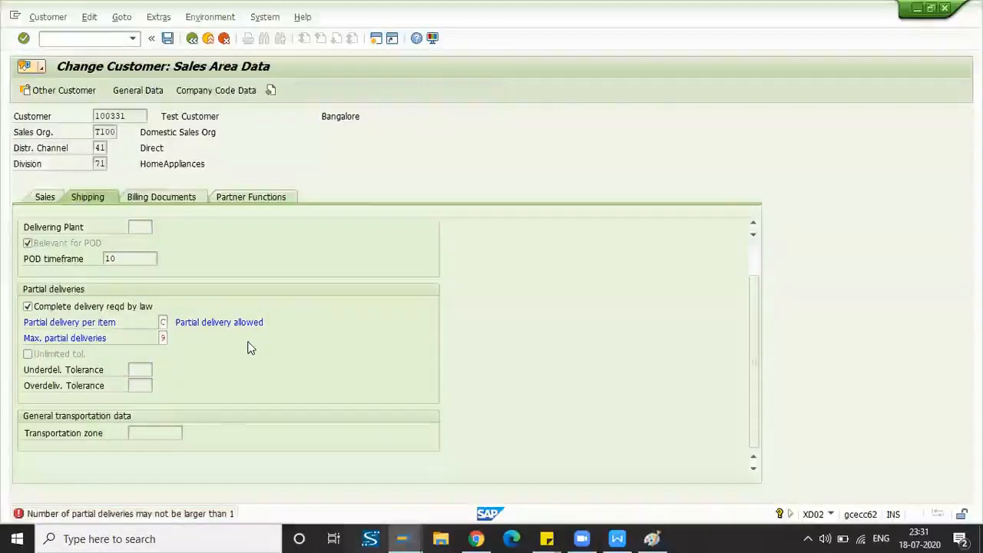
{"action": "type", "text": "1"}
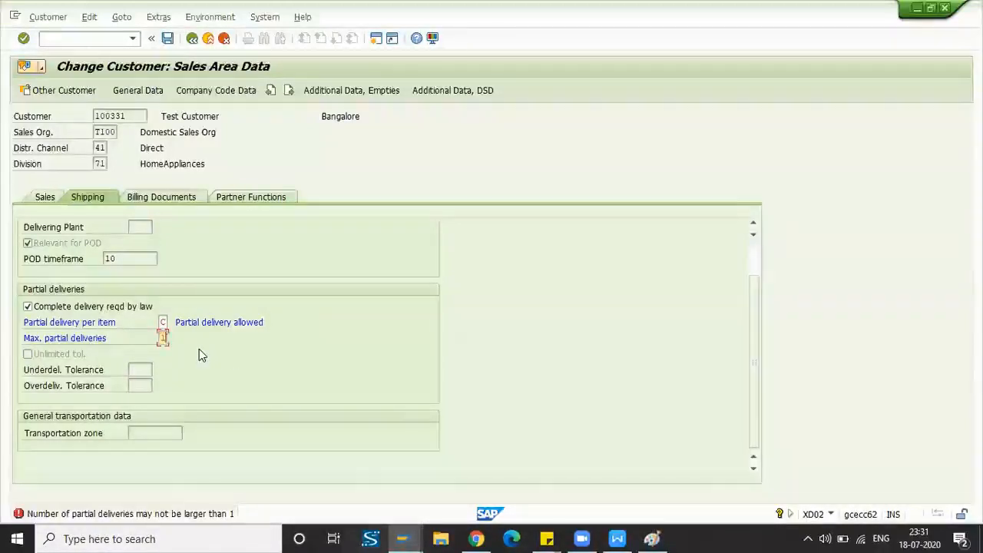
{"action": "key", "text": "Return"}
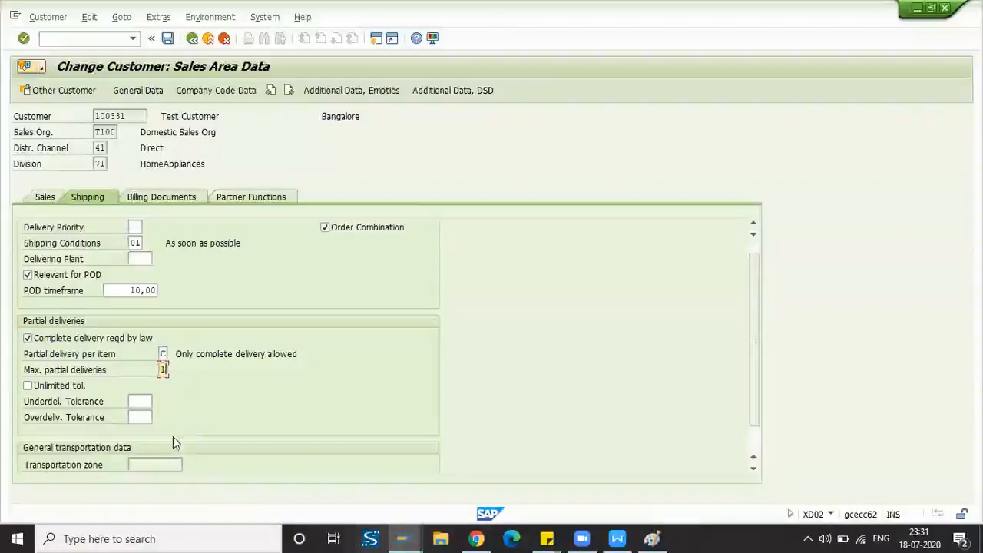
- Set the customer's underdelivery tolerance to 20 in the partial deliveries settings
{"action": "scroll", "coordinate": [130, 396], "scroll_direction": "down", "scroll_amount": 1}
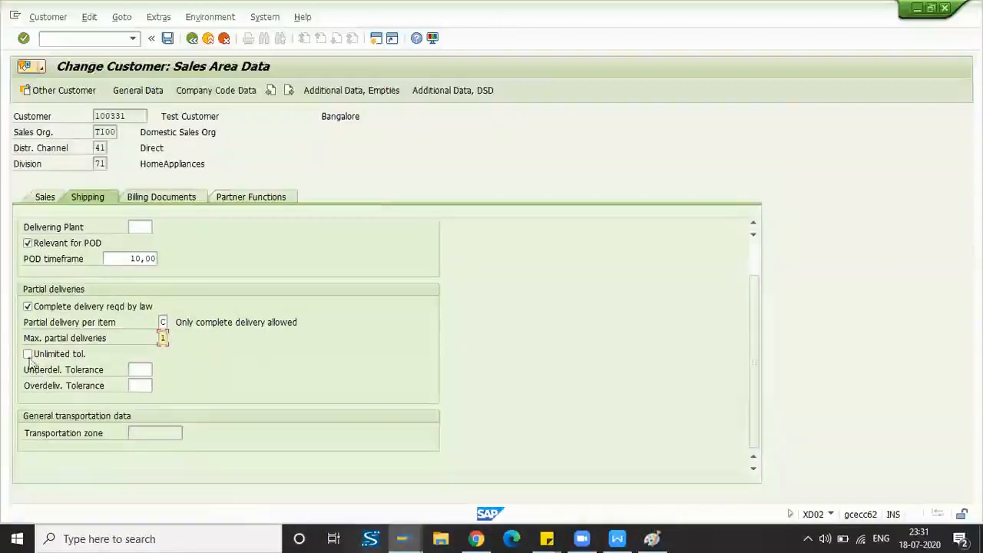
{"action": "left_click", "coordinate": [141, 370]}
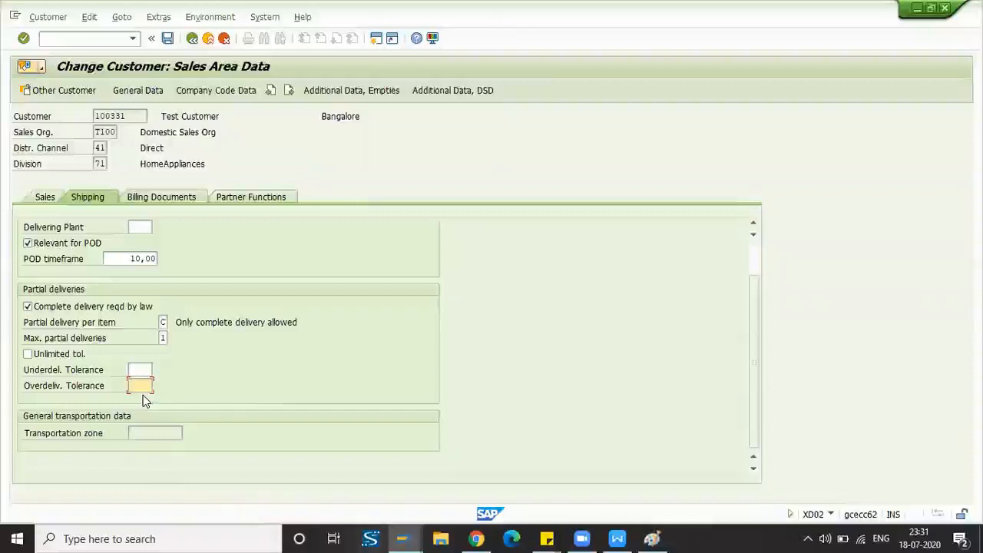
{"action": "left_click", "coordinate": [148, 370]}
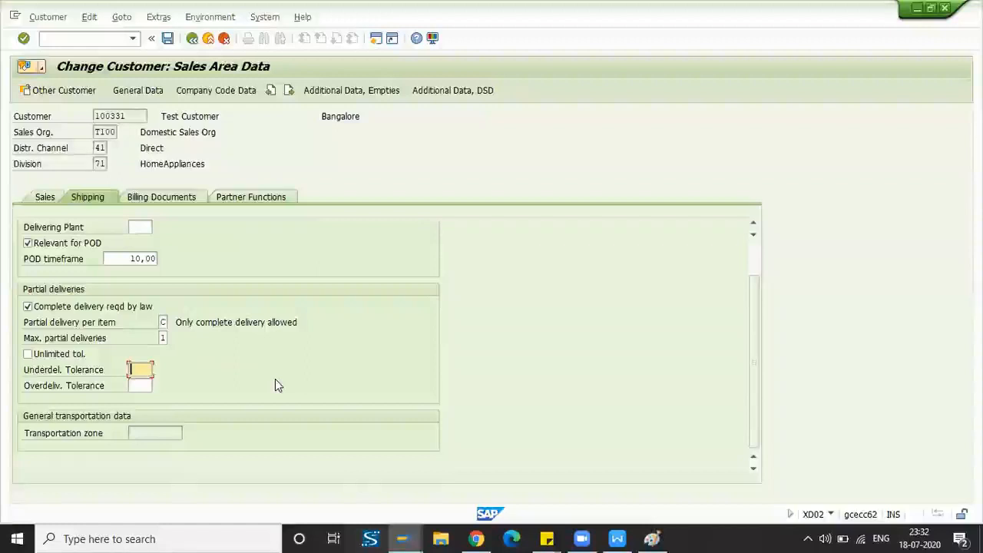
{"action": "left_click", "coordinate": [140, 386]}
{"action": "left_click", "coordinate": [139, 368]}
{"action": "key", "text": "Tab"}
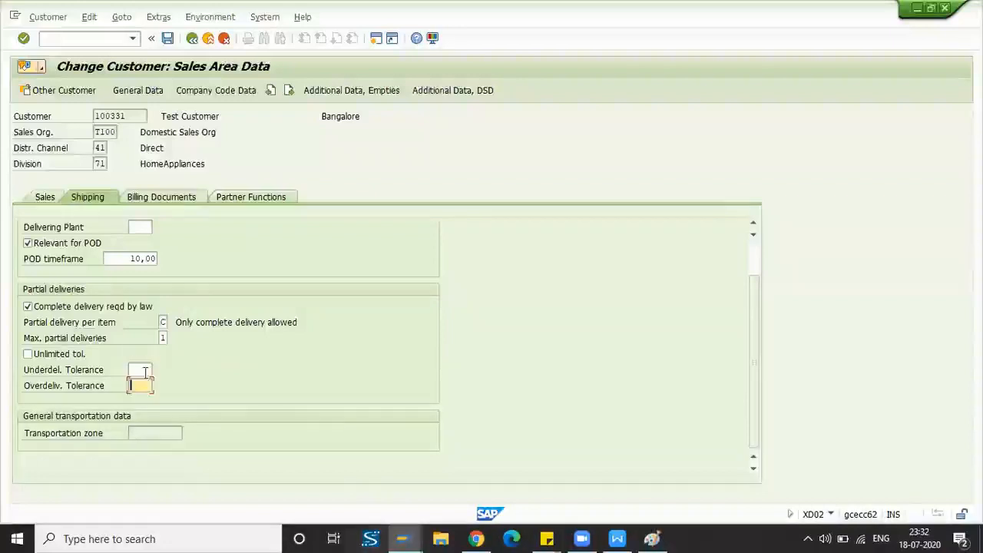
{"action": "left_click", "coordinate": [146, 369]}
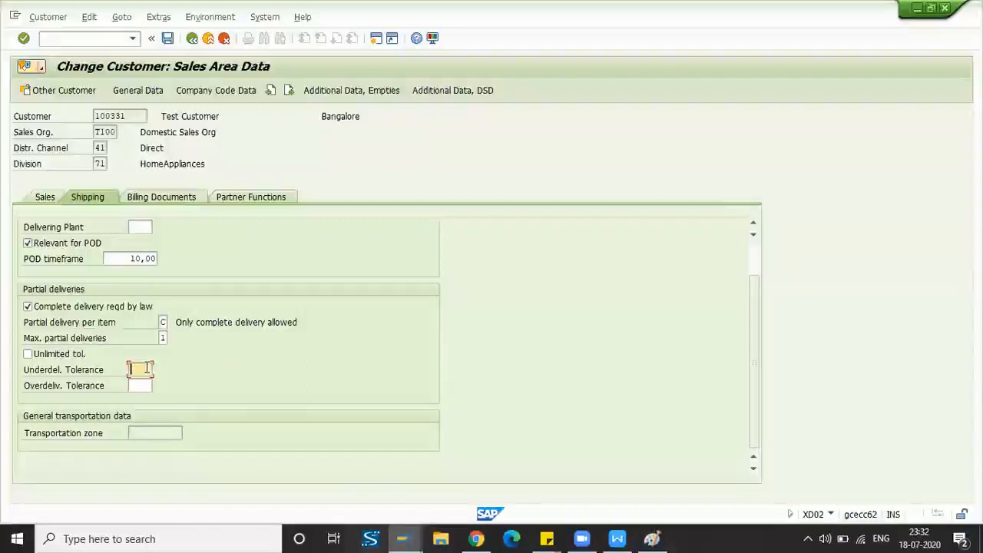
{"action": "type", "text": "20"}
{"action": "key", "text": "Return"}
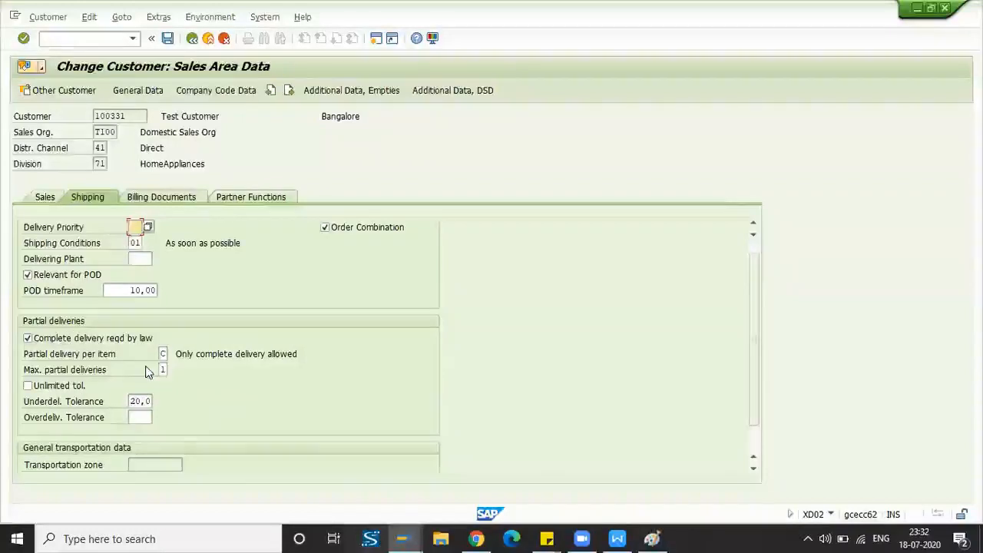
- Review the underdelivery and overdelivery tolerance fields and the delivering plant field in the customer's shipping data
{"action": "left_click", "coordinate": [140, 416]}
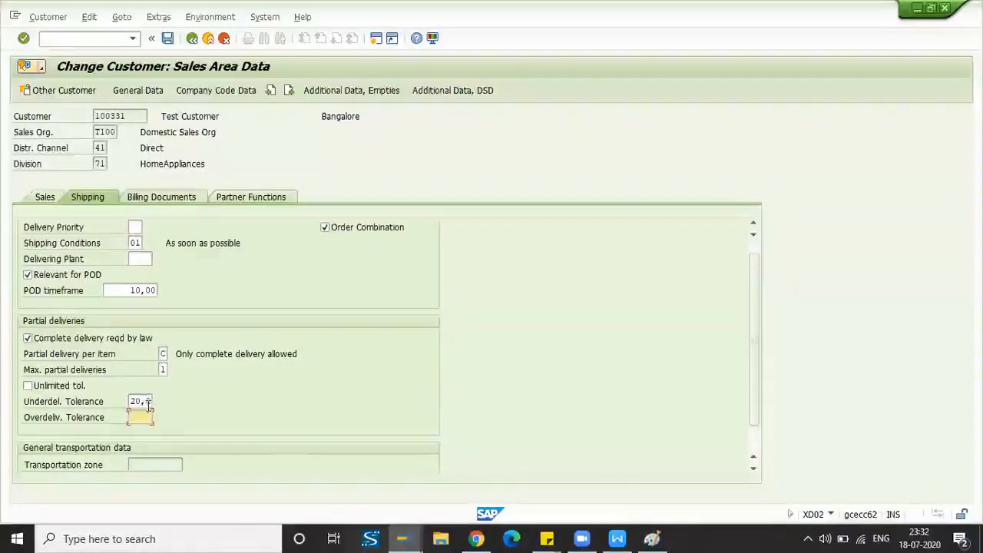
{"action": "scroll", "coordinate": [169, 384], "scroll_direction": "down", "scroll_amount": 1}
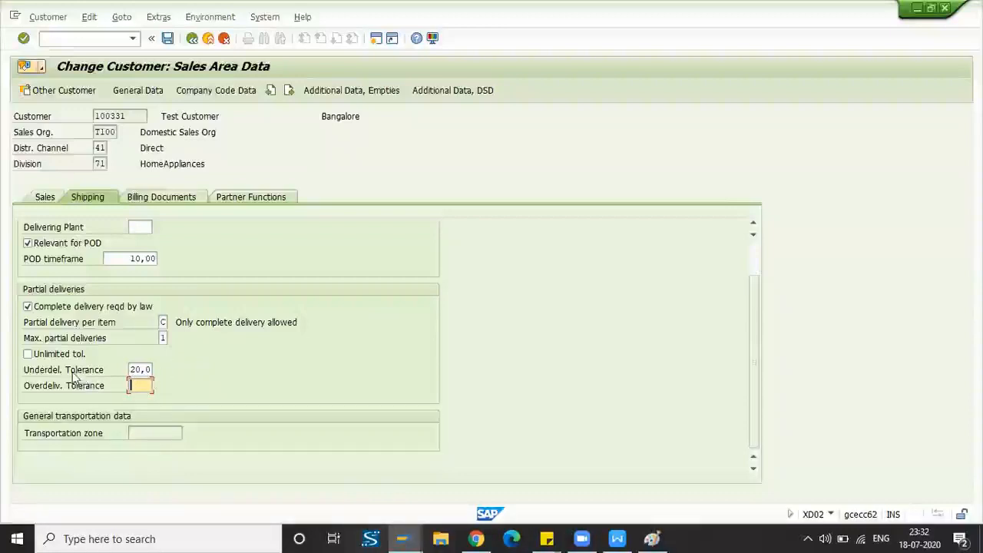
{"action": "left_click", "coordinate": [141, 370]}
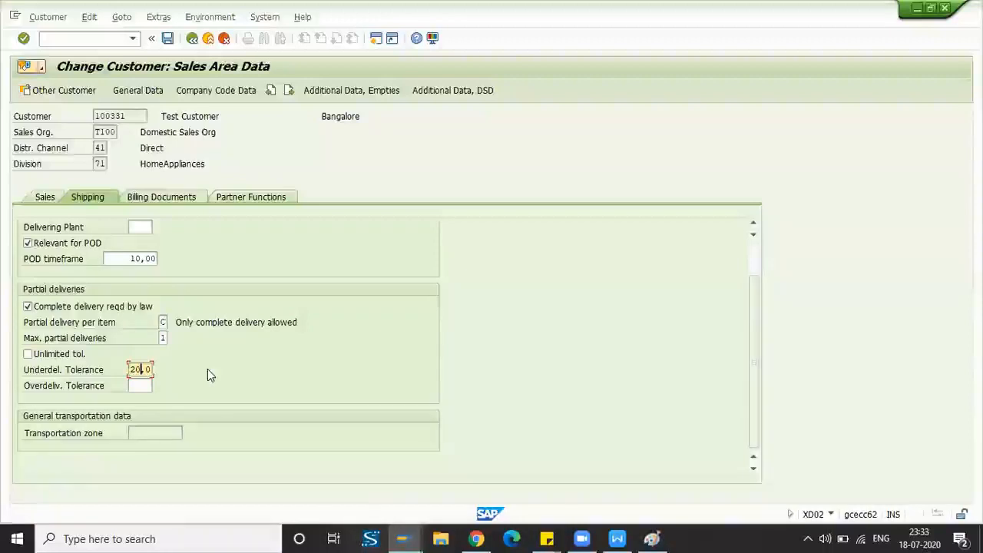
{"action": "left_click", "coordinate": [140, 386]}
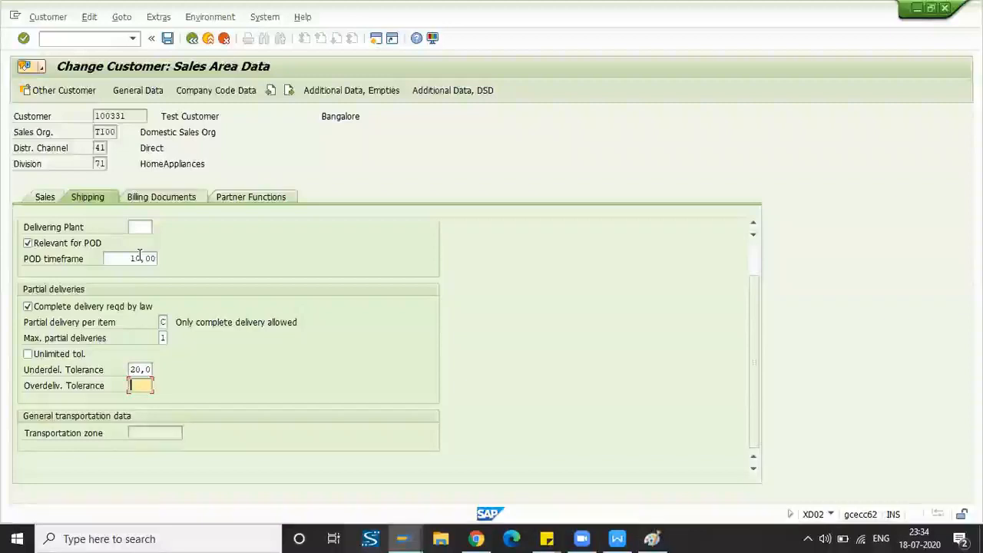
{"action": "scroll", "coordinate": [139, 254], "scroll_direction": "up", "scroll_amount": 1}
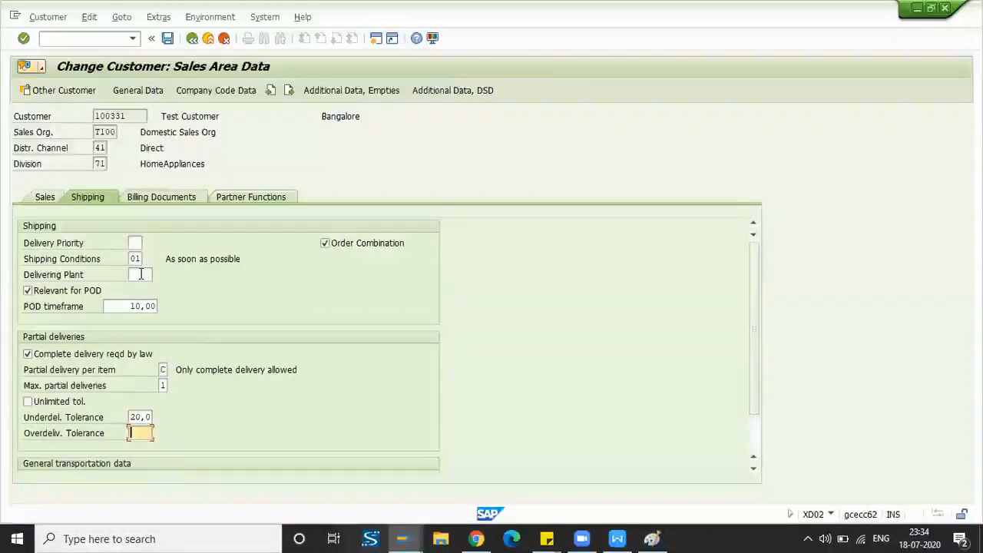
{"action": "left_click", "coordinate": [142, 274]}
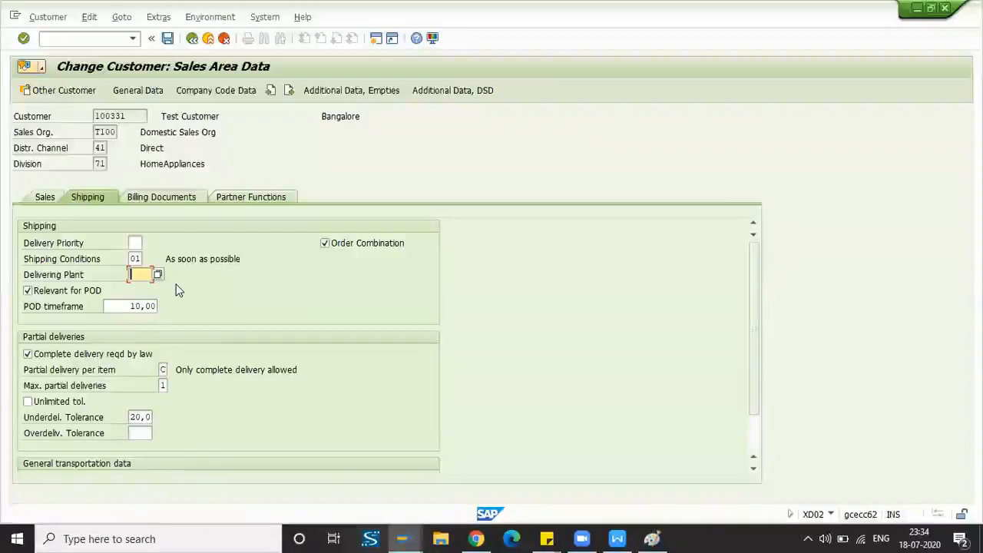
- Open the customer's billing documents data and examine the incoterms, terms of payment and output tax classification fields
{"action": "left_click", "coordinate": [154, 200]}
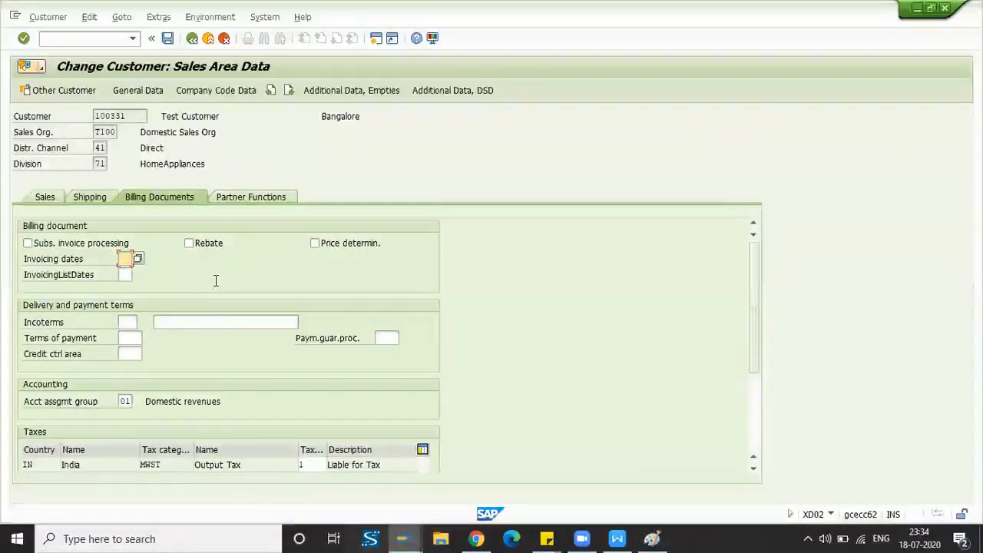
{"action": "scroll", "coordinate": [215, 281], "scroll_direction": "down", "scroll_amount": 1}
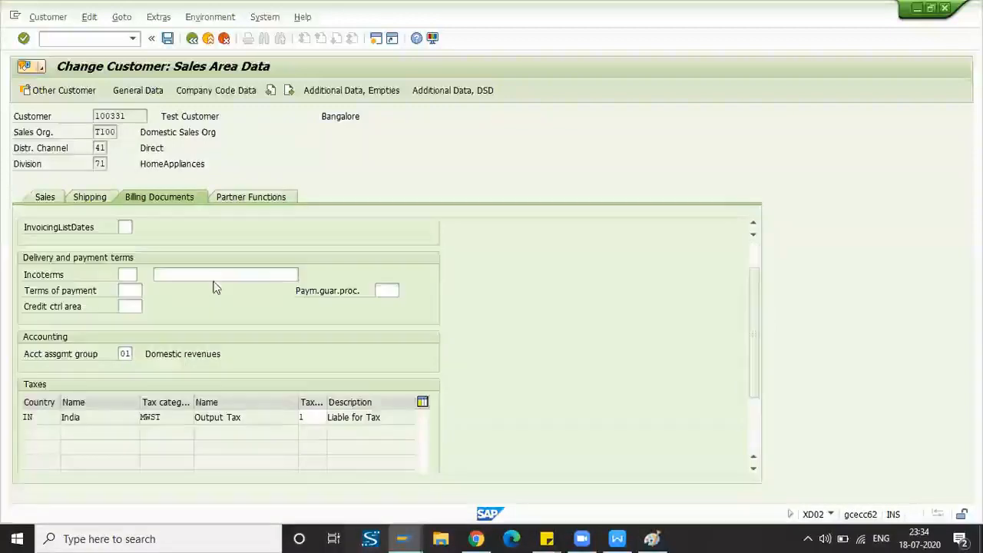
{"action": "left_click", "coordinate": [124, 275]}
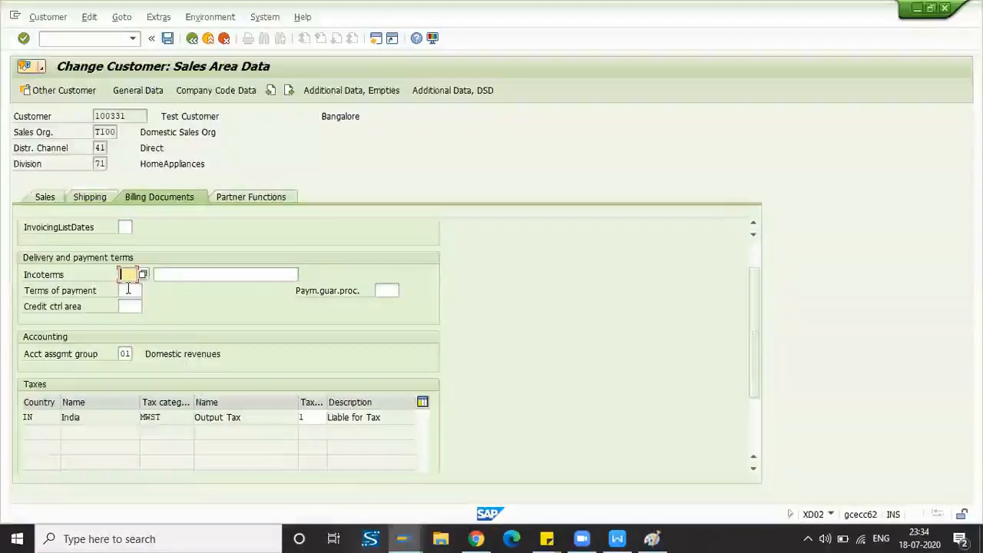
{"action": "left_click", "coordinate": [127, 289]}
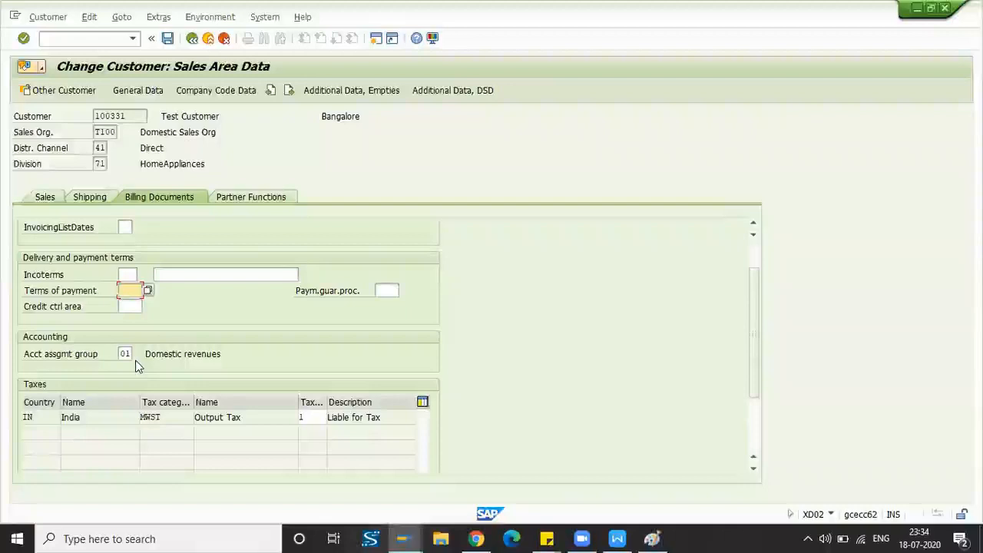
{"action": "left_click", "coordinate": [319, 419]}
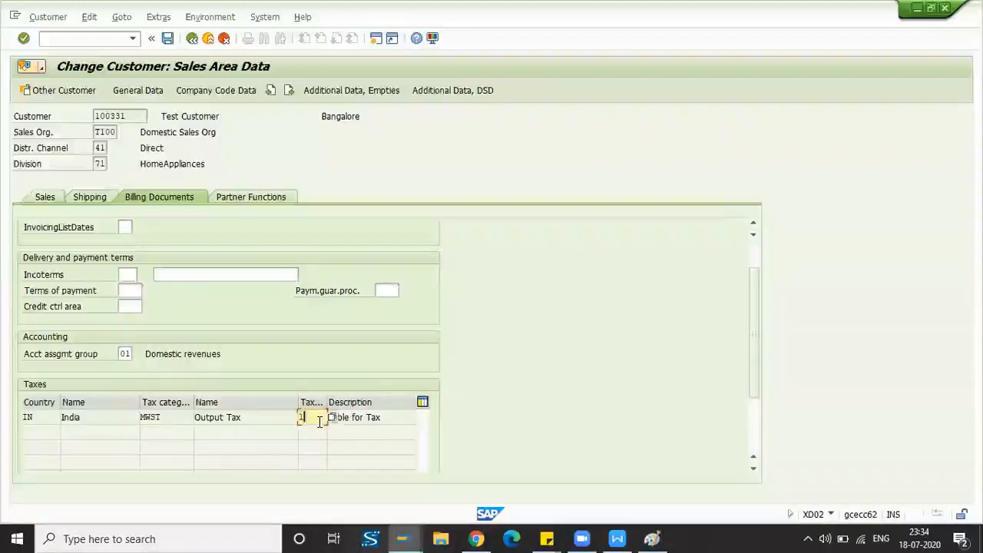
{"action": "left_click", "coordinate": [378, 419]}
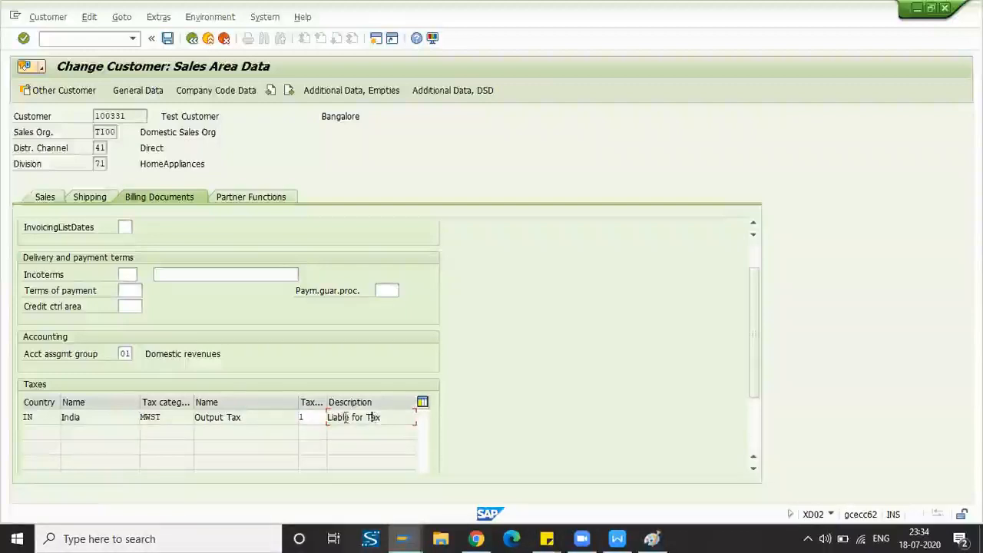
- Set the customer's tax classification for India's output tax (MWST) to 0
{"action": "left_click", "coordinate": [318, 417]}
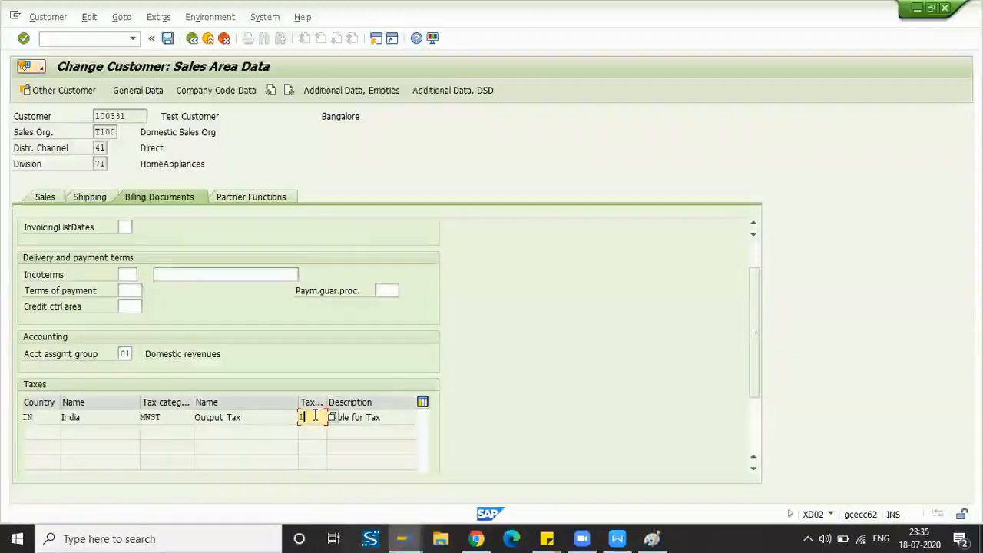
{"action": "key", "text": "BackSpace"}
{"action": "type", "text": "0"}
{"action": "key", "text": "Return"}
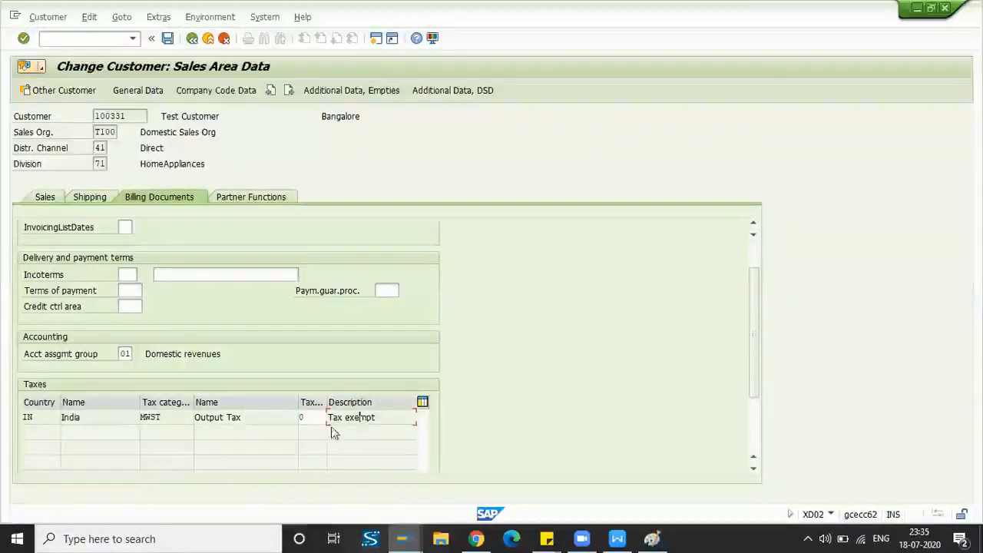
- Check the output tax classification and its description, the customer field, and the account assignment group with its description
{"action": "left_click", "coordinate": [321, 420]}
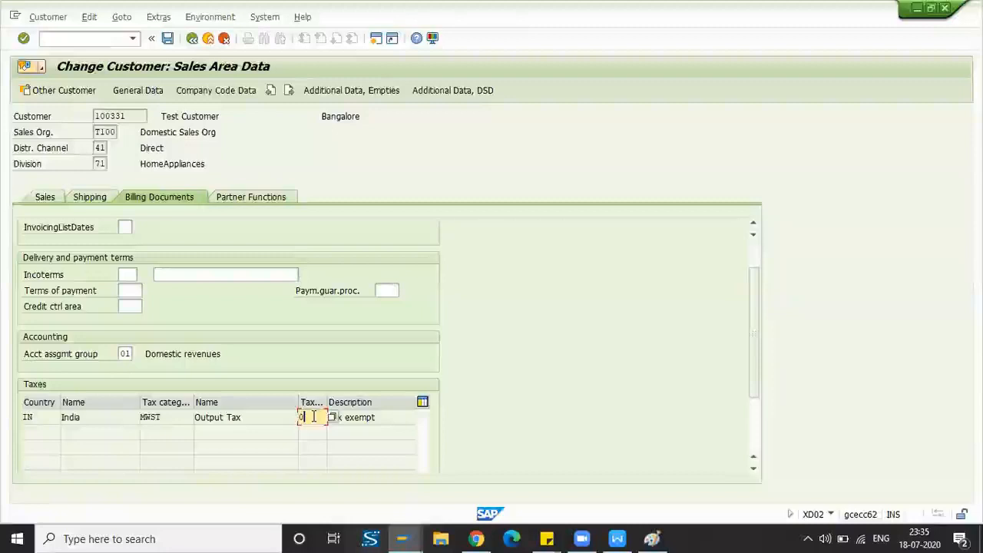
{"action": "left_click", "coordinate": [351, 417]}
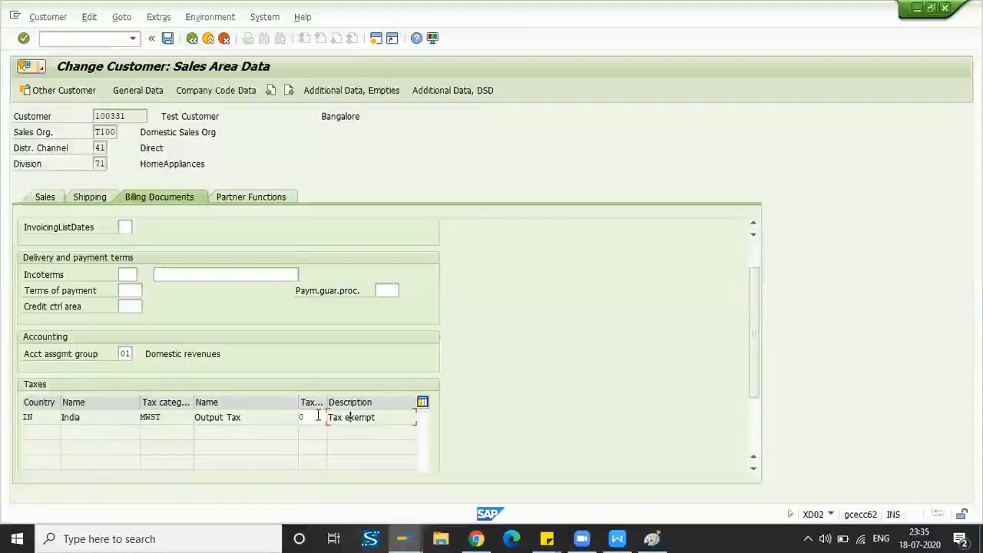
{"action": "left_click", "coordinate": [318, 416]}
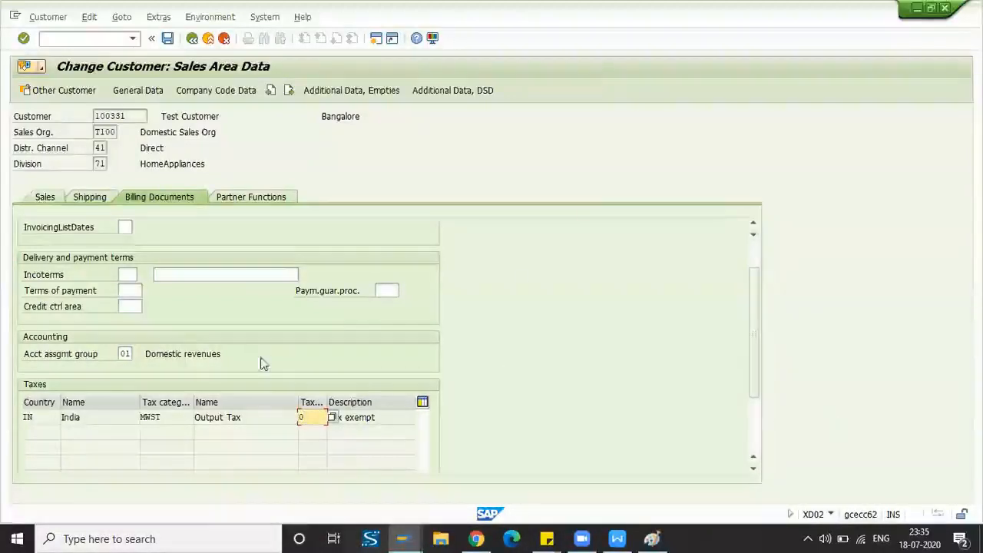
{"action": "left_click", "coordinate": [123, 354]}
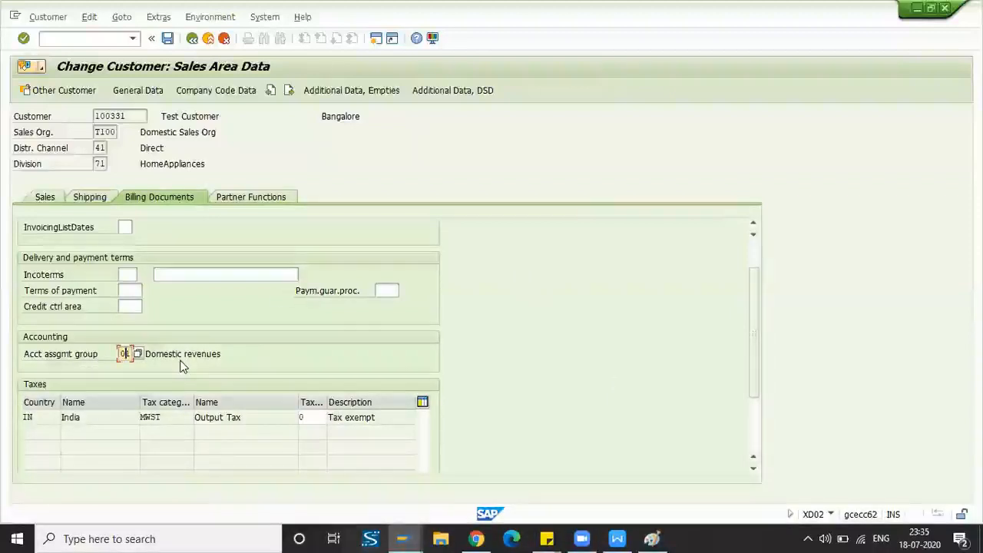
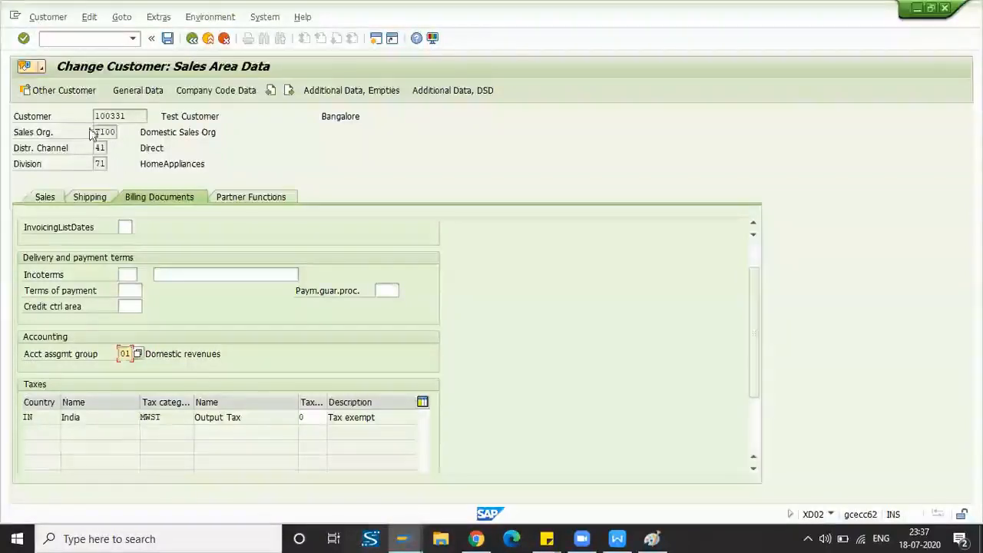
{"action": "left_click_drag", "start_coordinate": [94, 117], "coordinate": [123, 113]}
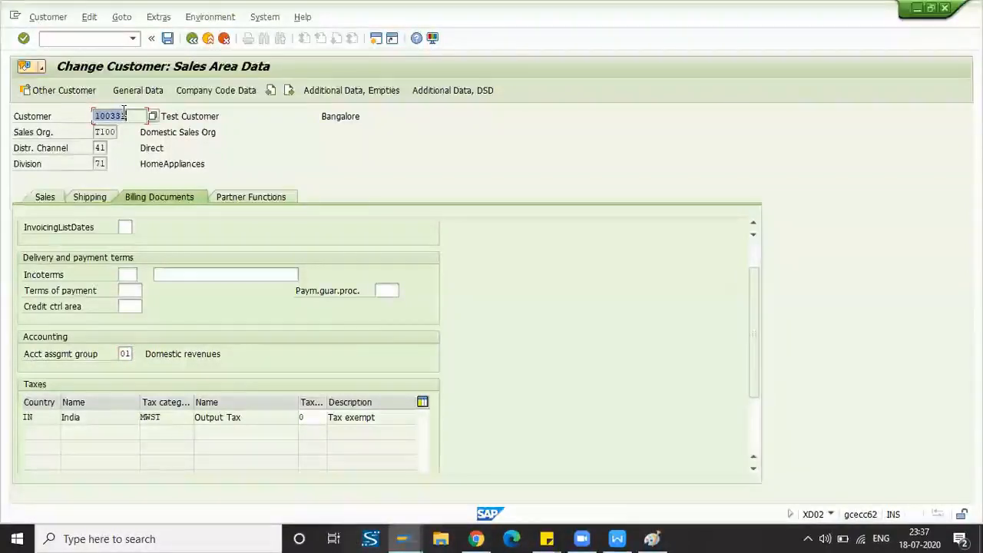
{"action": "double_click", "coordinate": [126, 352]}
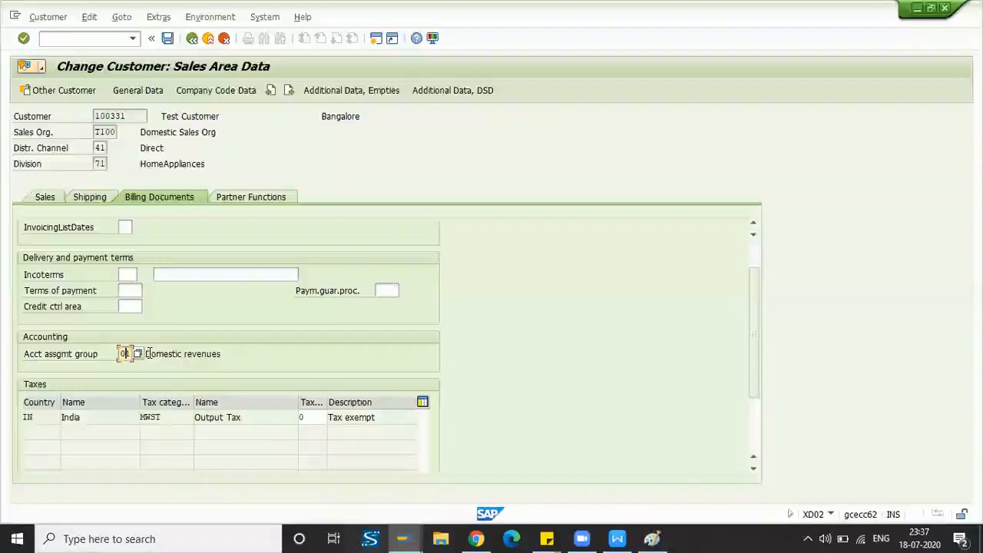
{"action": "left_click_drag", "start_coordinate": [146, 353], "coordinate": [222, 353]}
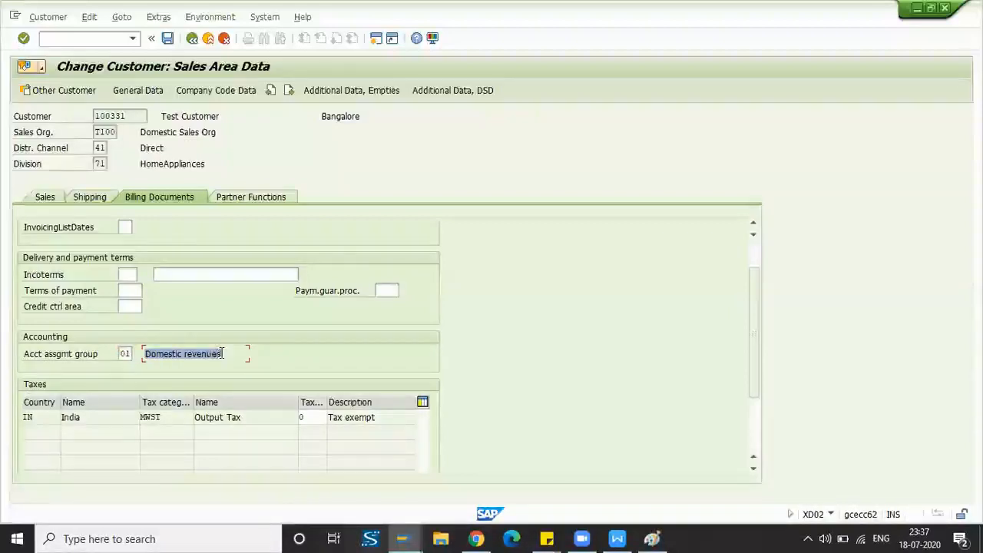
{"action": "left_click", "coordinate": [222, 353]}
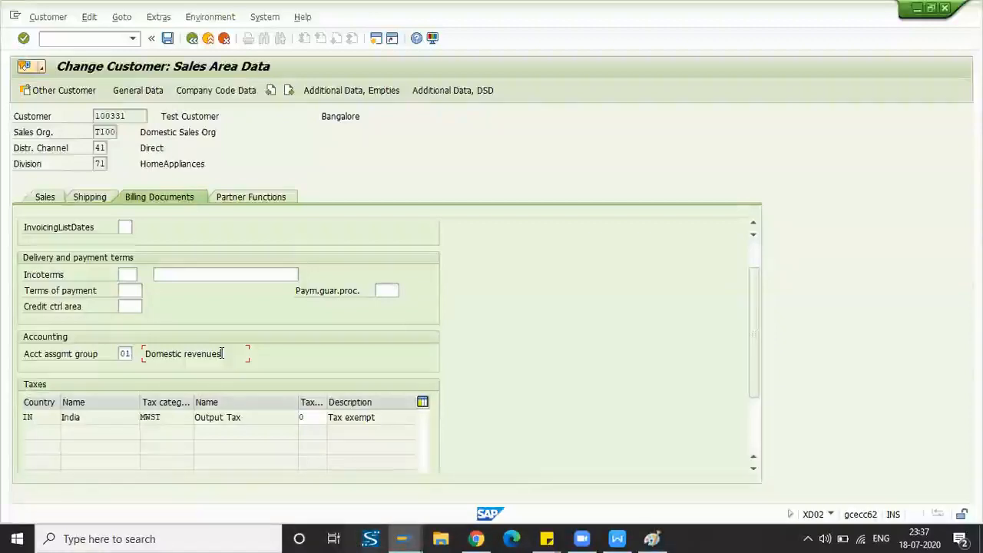
- Change the customer's account assignment group to 02 (Foreign revenues)
{"action": "left_click", "coordinate": [127, 352]}
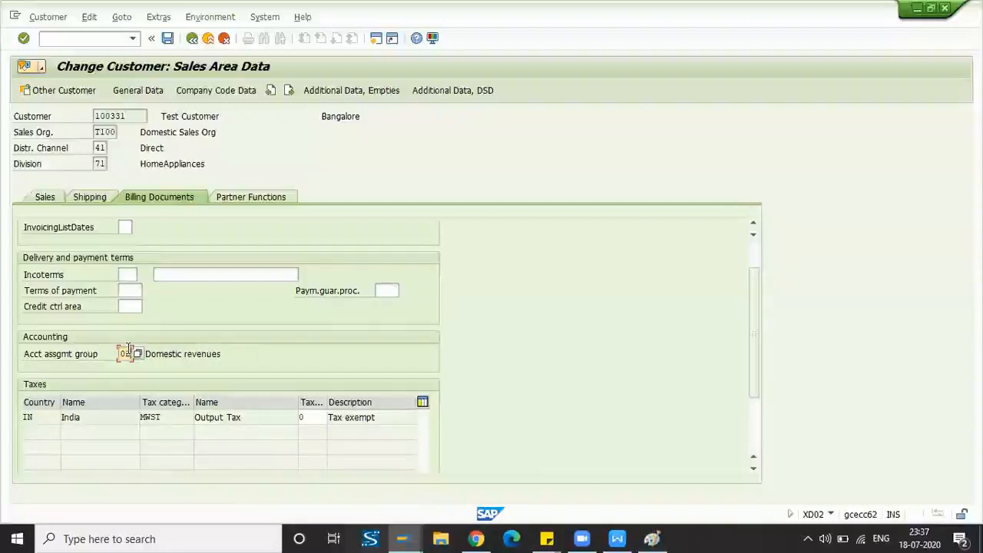
{"action": "key", "text": "F4"}
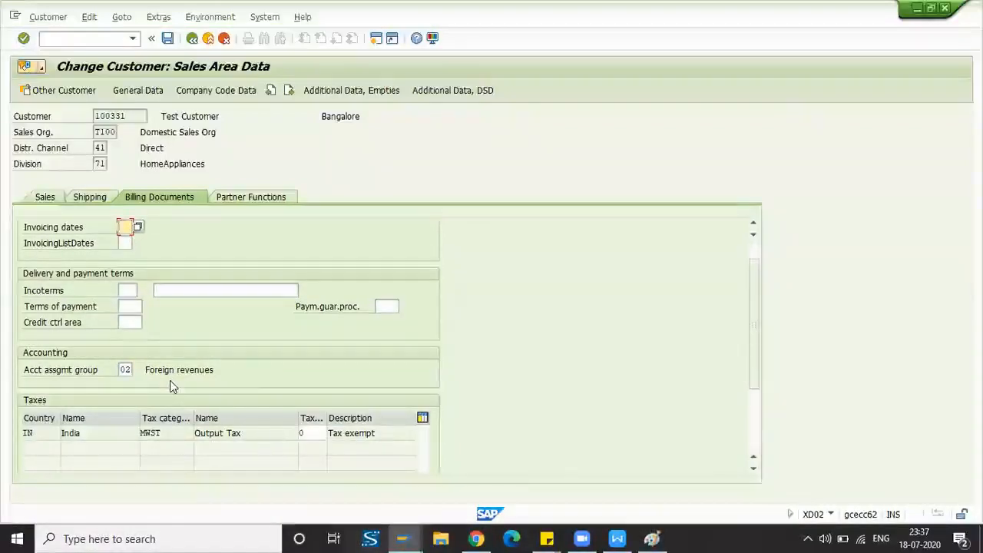
- Set the customer's account assignment group to 01 (Domestic revenues) in the billing documents data
{"action": "left_click", "coordinate": [124, 369]}
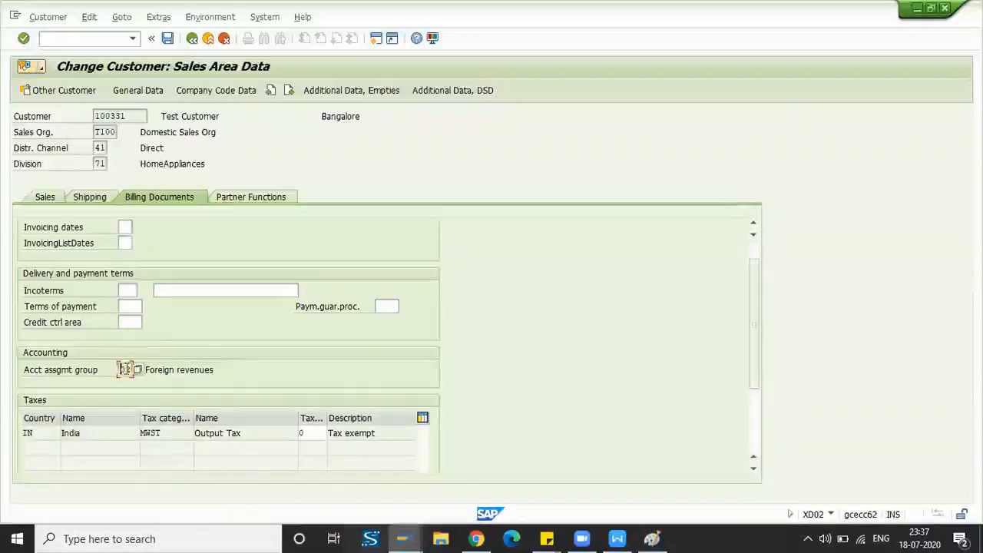
{"action": "double_click", "coordinate": [125, 370]}
{"action": "left_click", "coordinate": [131, 369]}
{"action": "key", "text": "BackSpace"}
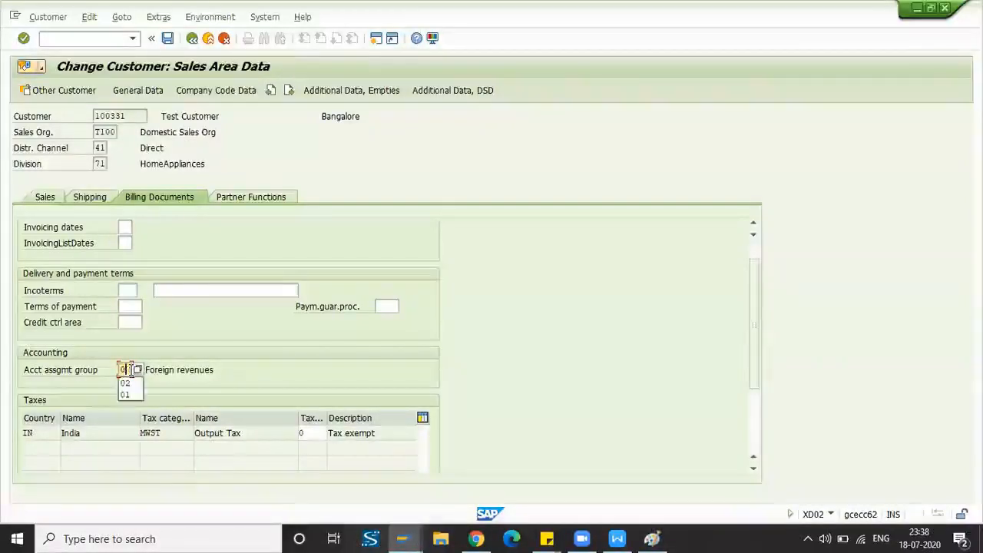
{"action": "type", "text": "1"}
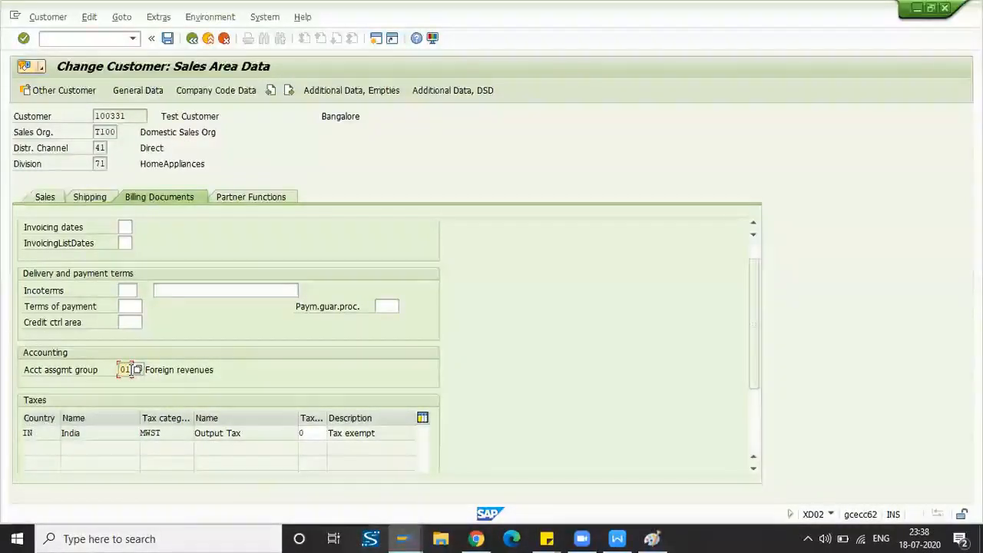
{"action": "key", "text": "Return"}
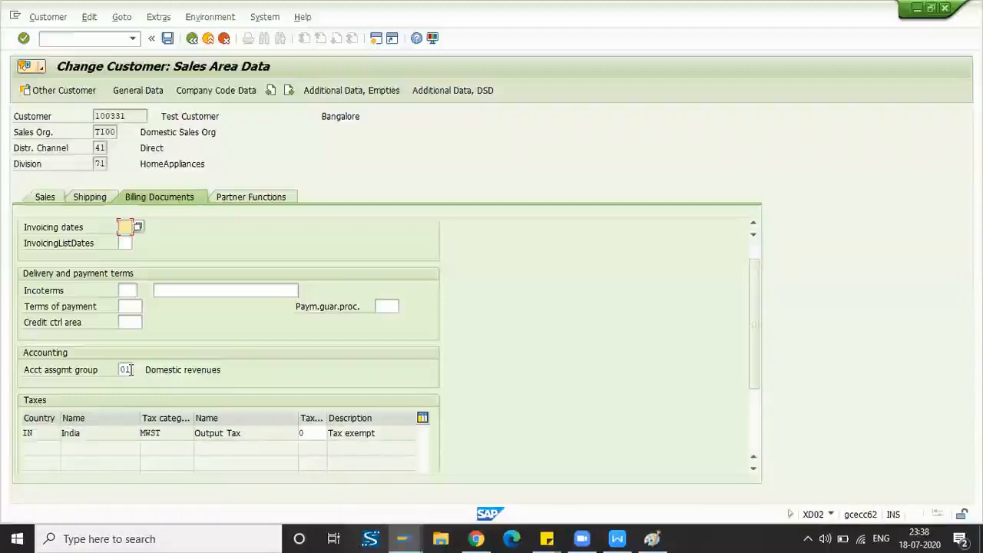
- Look up the available terms of payment and assign 0001 (immediate payment) to the customer
{"action": "left_click", "coordinate": [131, 307]}
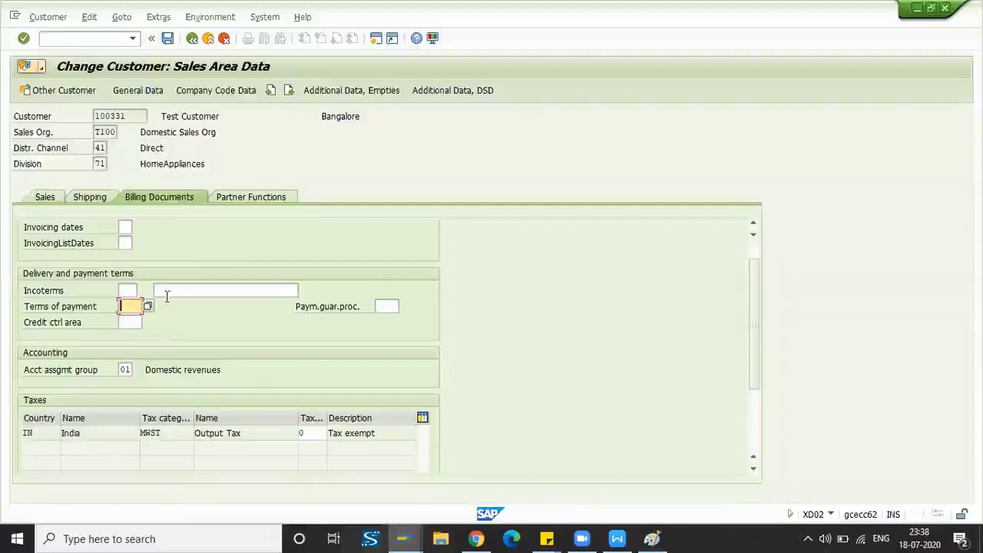
{"action": "left_click", "coordinate": [148, 307]}
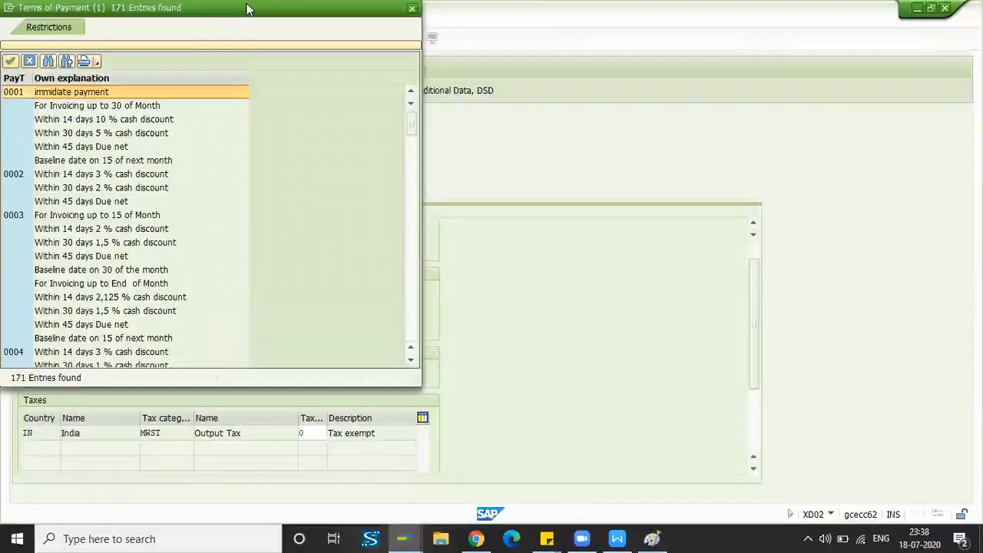
{"action": "left_click_drag", "start_coordinate": [227, 16], "coordinate": [506, 30]}
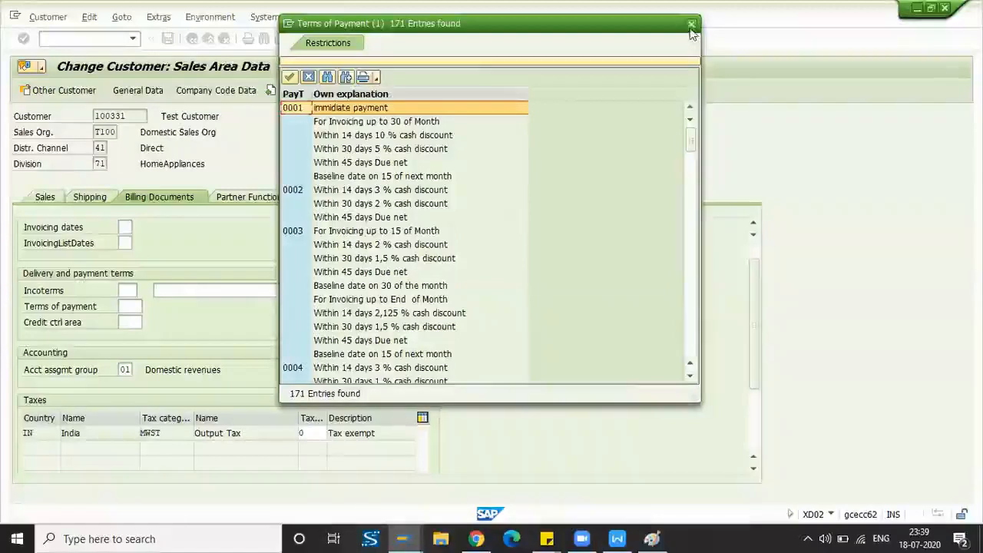
{"action": "double_click", "coordinate": [356, 114]}
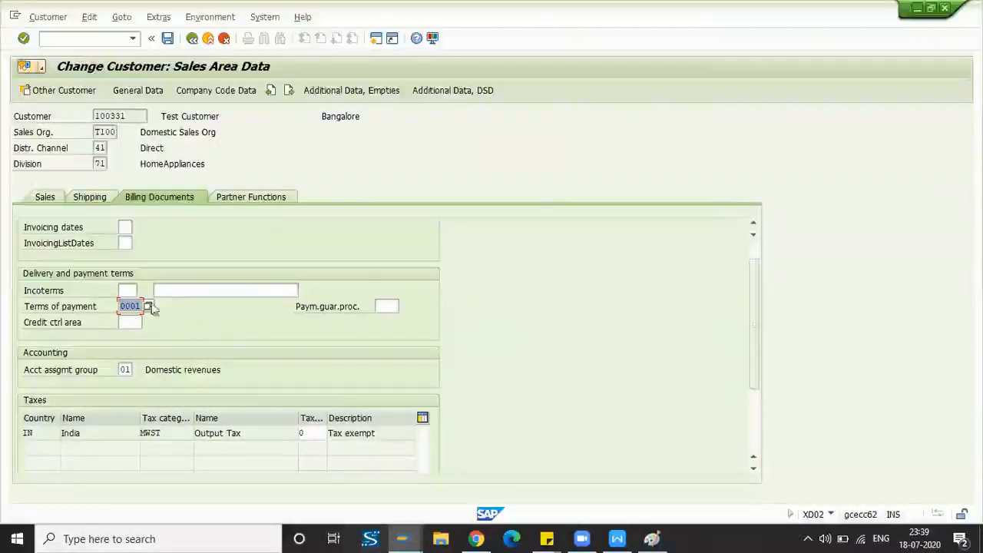
- Examine the incoterms code field and its accompanying location text field under delivery and payment terms
{"action": "left_click", "coordinate": [126, 290]}
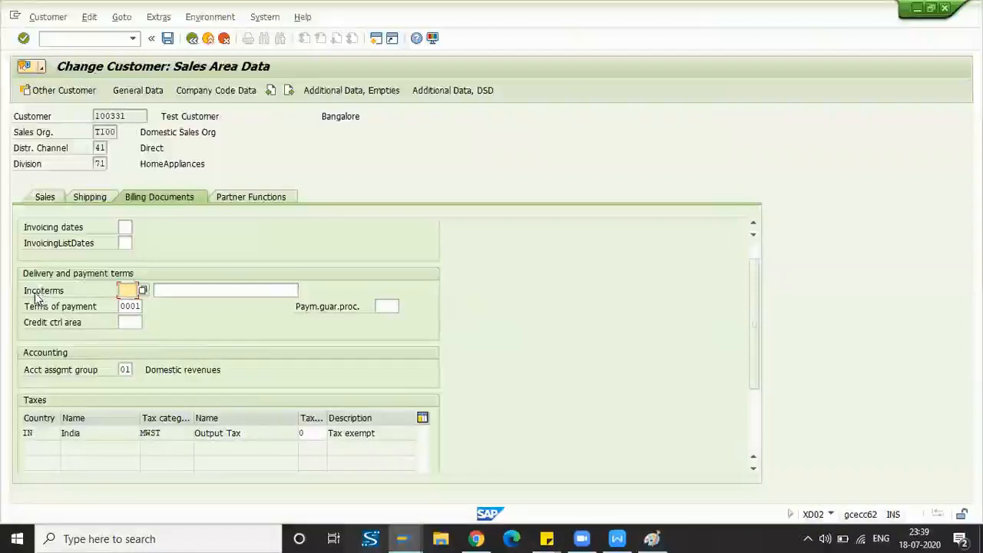
{"action": "left_click", "coordinate": [169, 290]}
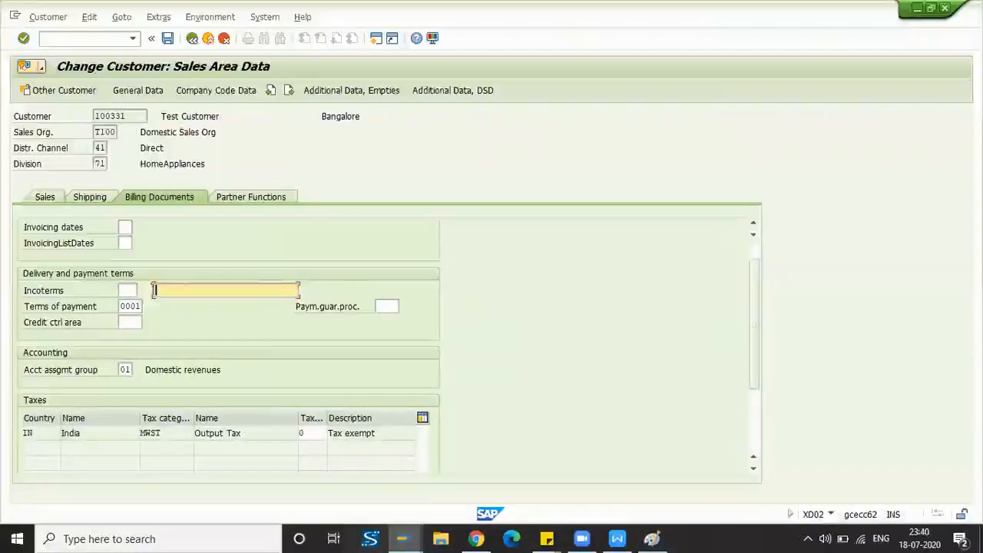
{"action": "left_click", "coordinate": [130, 289]}
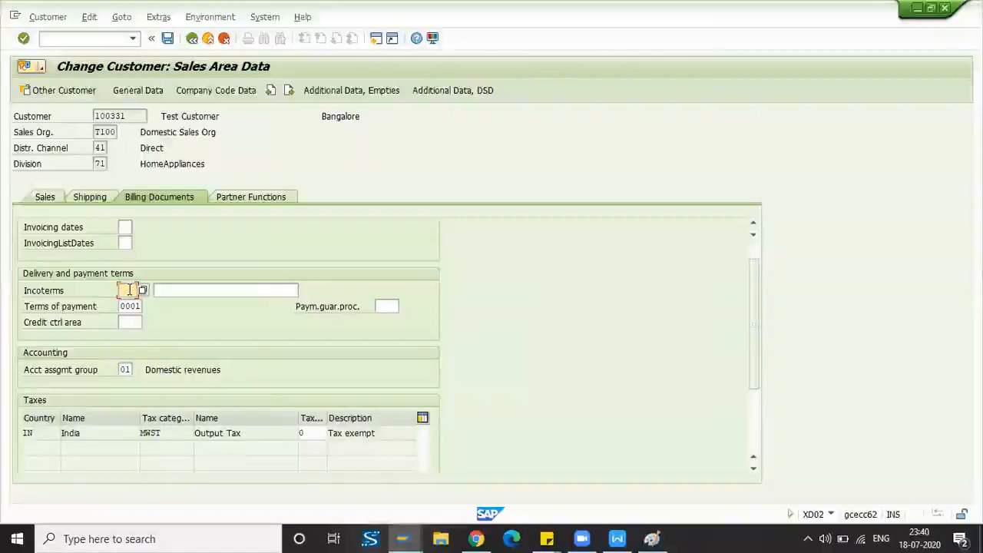
{"action": "left_click", "coordinate": [187, 288]}
{"action": "left_click", "coordinate": [127, 291]}
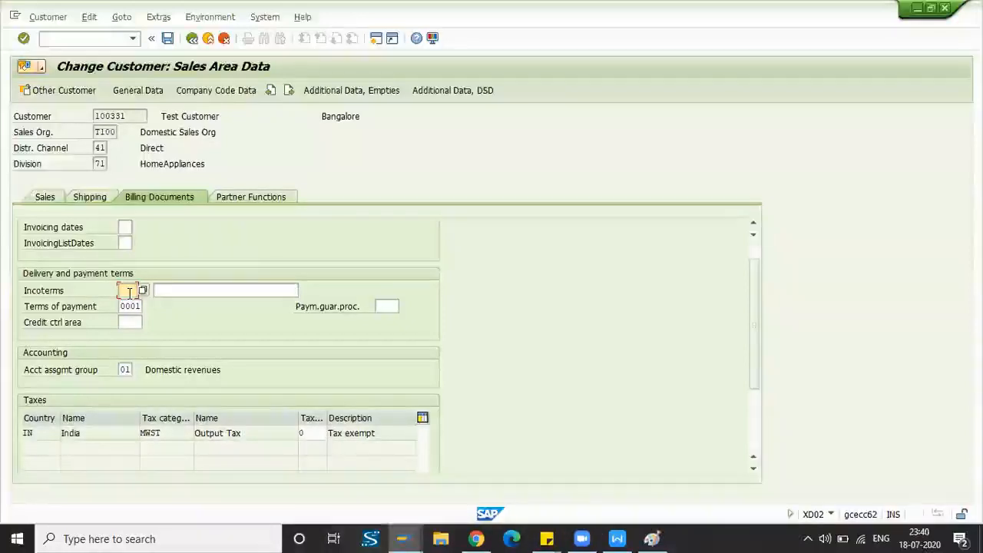
{"action": "left_click", "coordinate": [162, 288]}
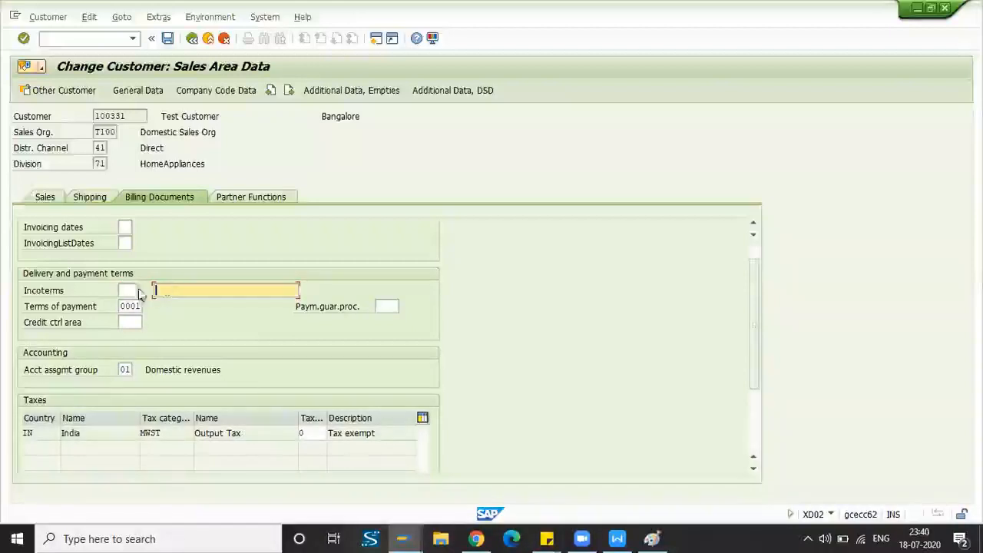
{"action": "left_click", "coordinate": [130, 290]}
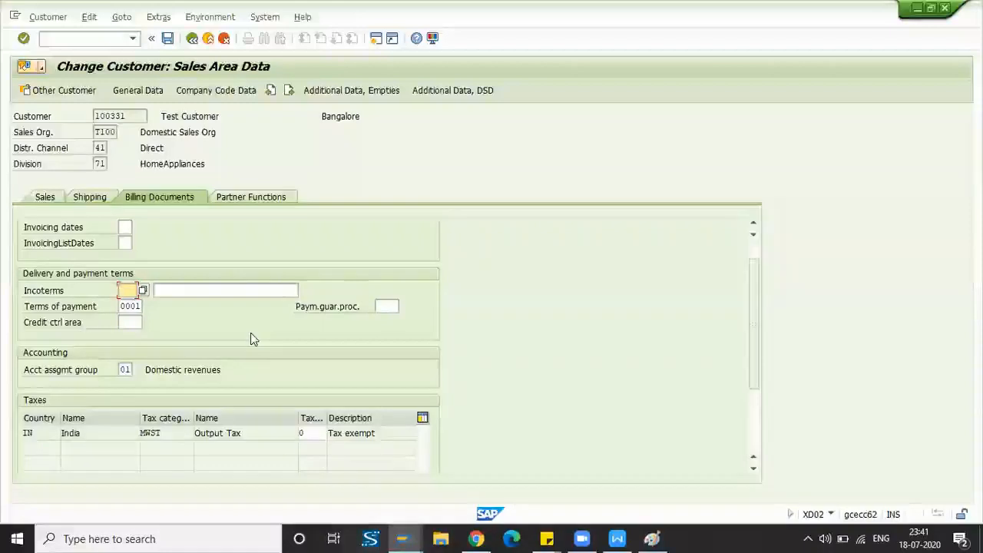
- Open the sales organizations configuration (OVX5) in a new session and view the details of sales organization 0001 to check its rebate processing setting
{"action": "scroll", "coordinate": [251, 333], "scroll_direction": "up", "scroll_amount": 1}
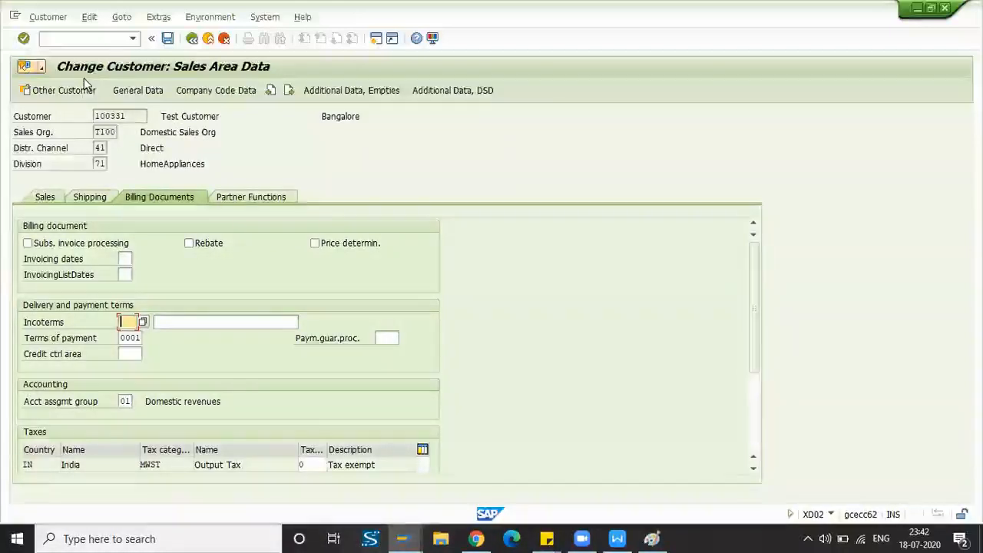
{"action": "left_click", "coordinate": [80, 38]}
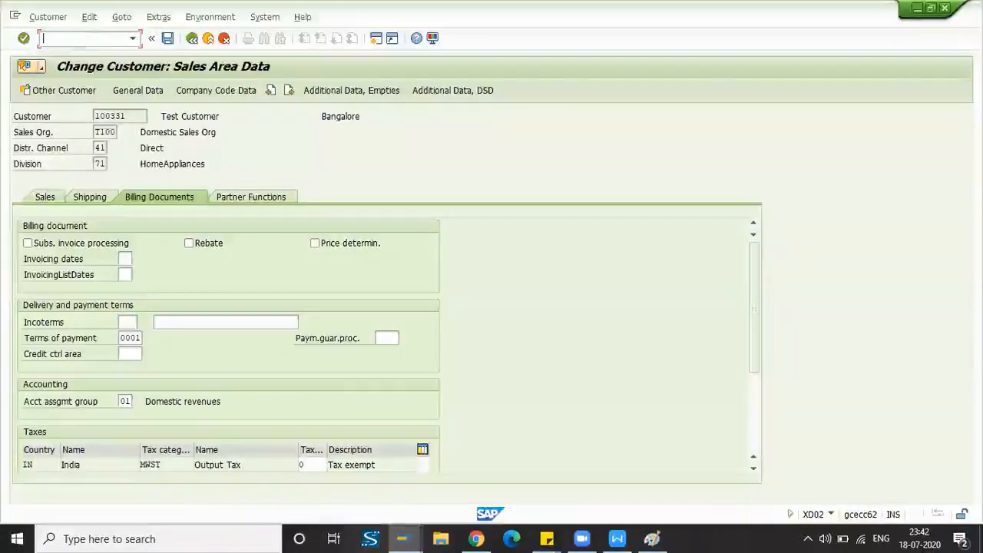
{"action": "type", "text": "/o"}
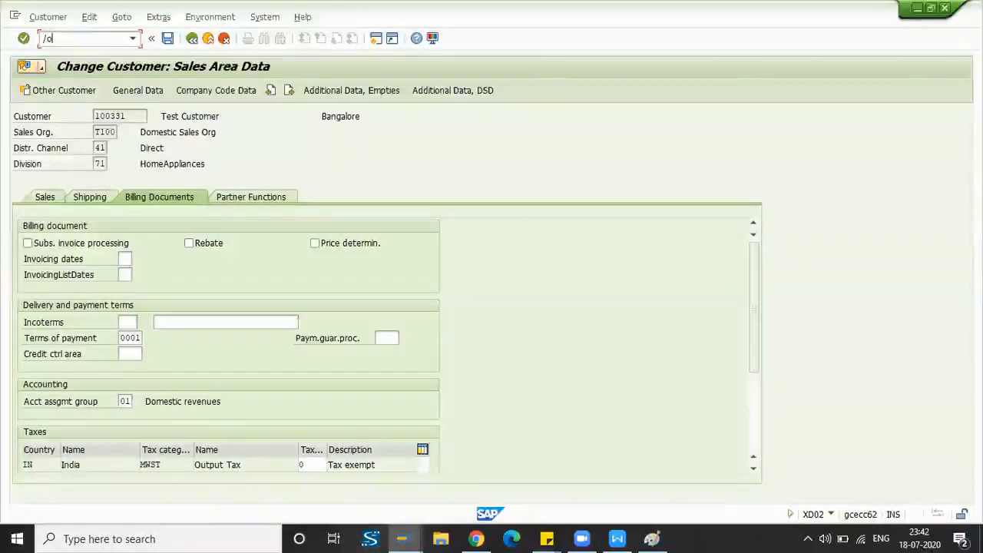
{"action": "type", "text": "ov"}
{"action": "type", "text": "k8"}
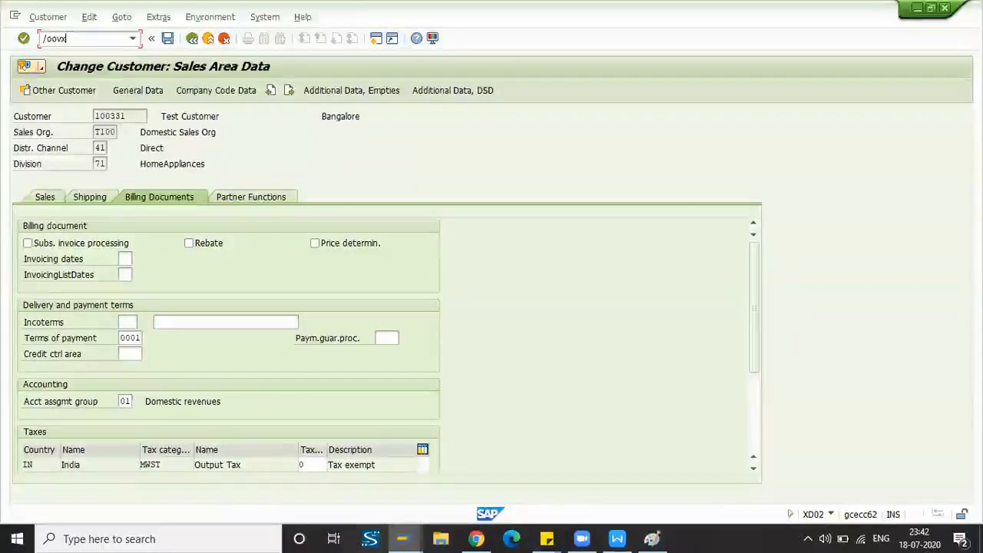
{"action": "key", "text": "Return"}
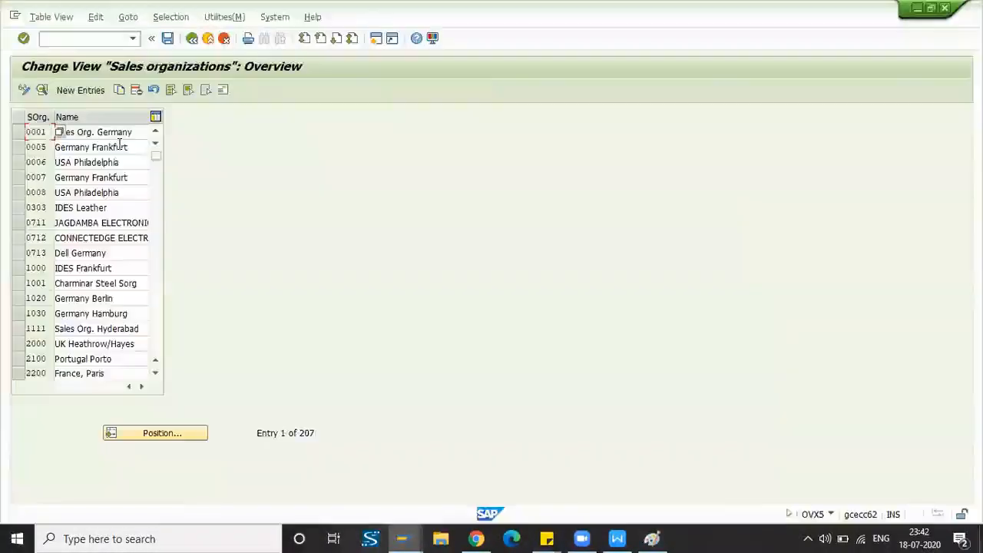
{"action": "left_click", "coordinate": [18, 132]}
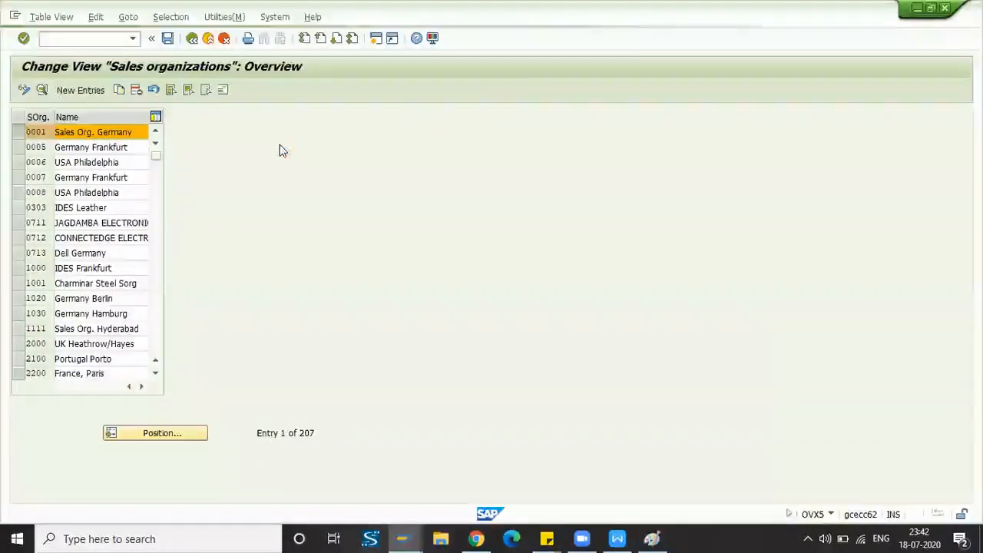
{"action": "key", "text": "F2"}
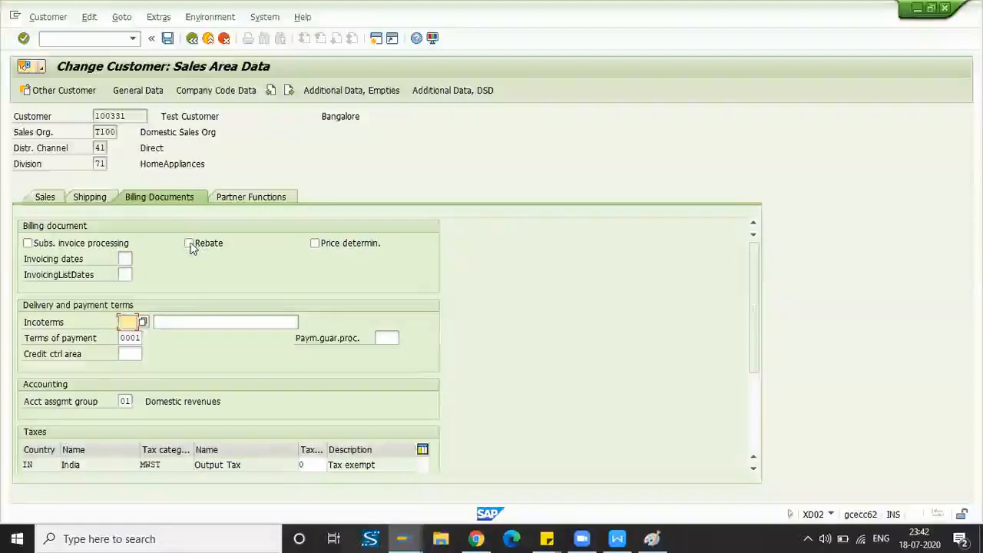
- Replace the sales organization details in the second session with the billing document types configuration (VOFA)
{"action": "left_click", "coordinate": [75, 40]}
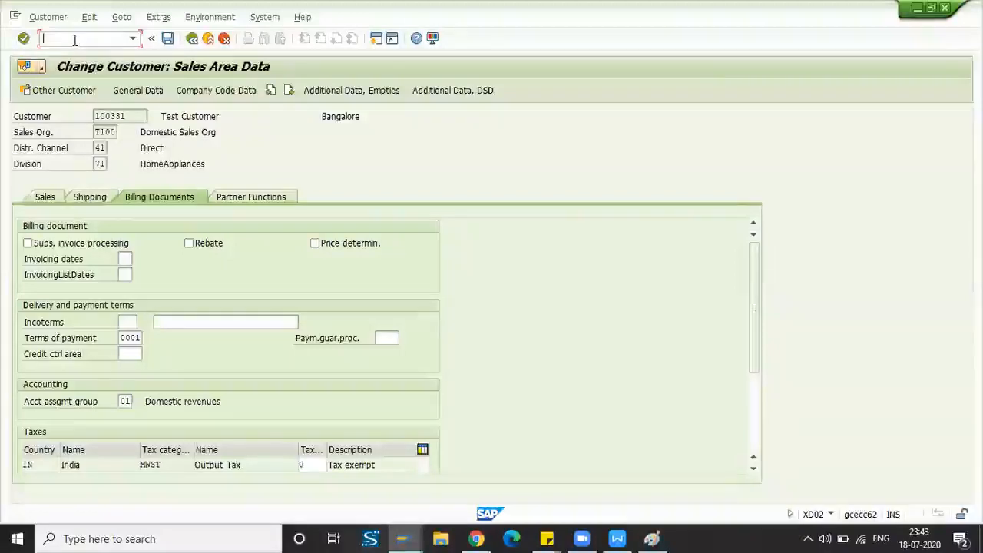
{"action": "type", "text": "/"}
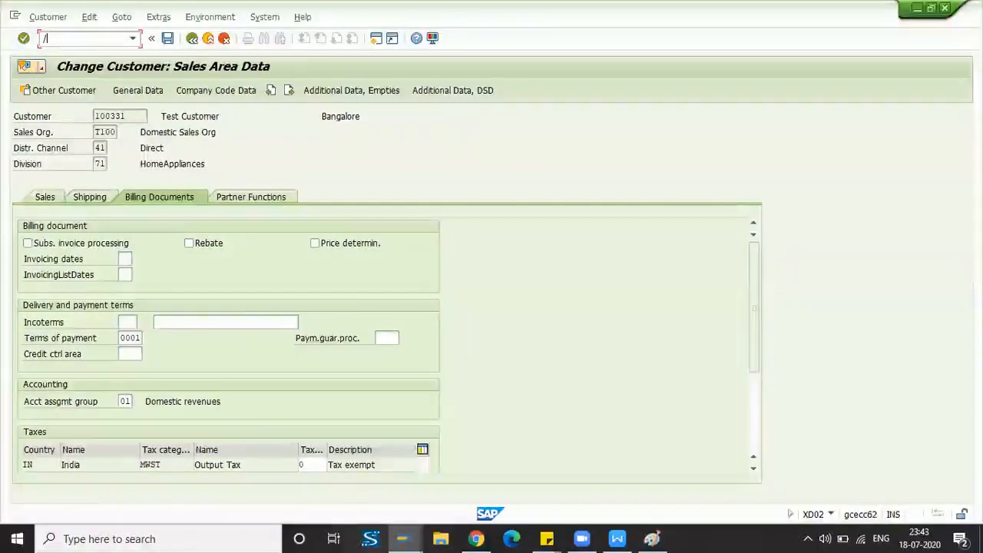
{"action": "key", "text": "alt+Tab"}
{"action": "left_click", "coordinate": [103, 37]}
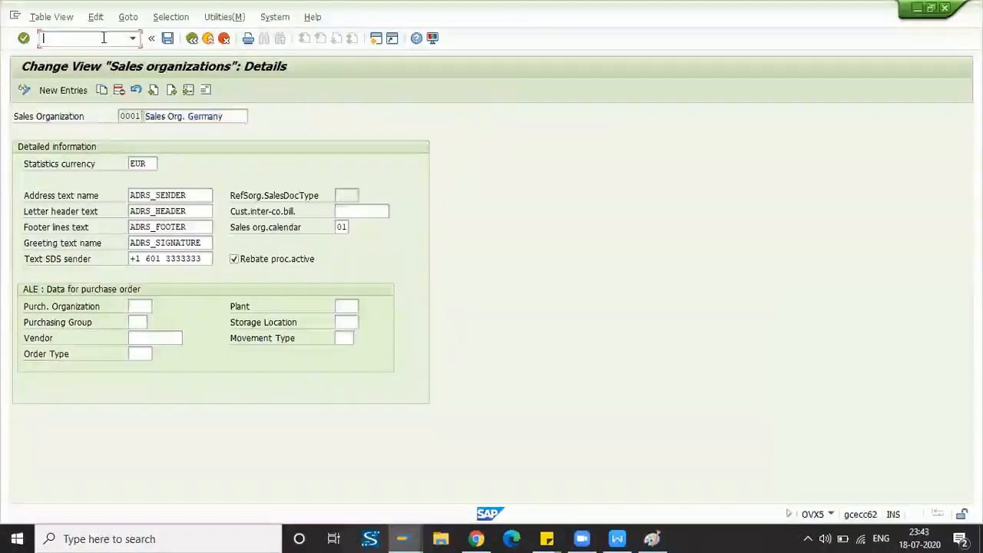
{"action": "type", "text": "/nv"}
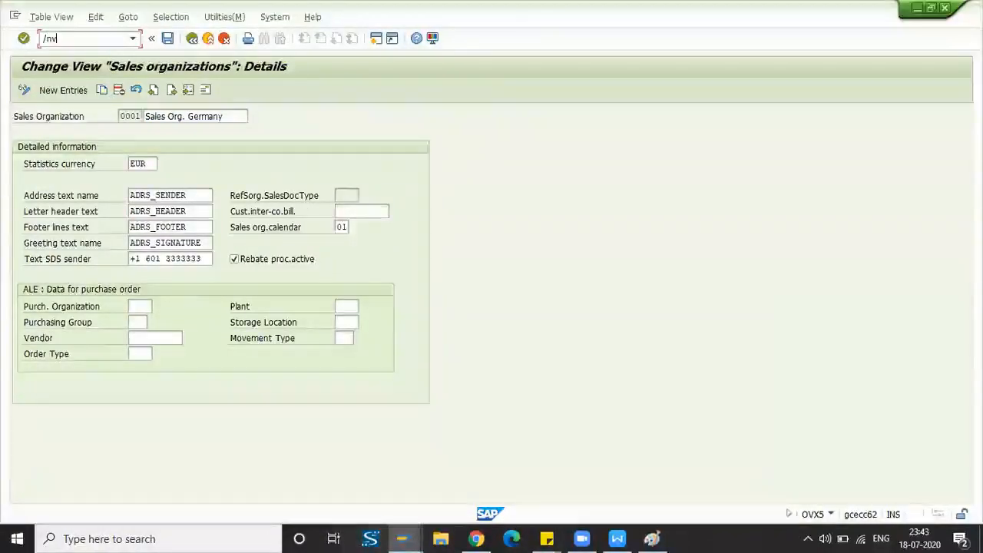
{"action": "type", "text": "ofa"}
{"action": "key", "text": "Return"}
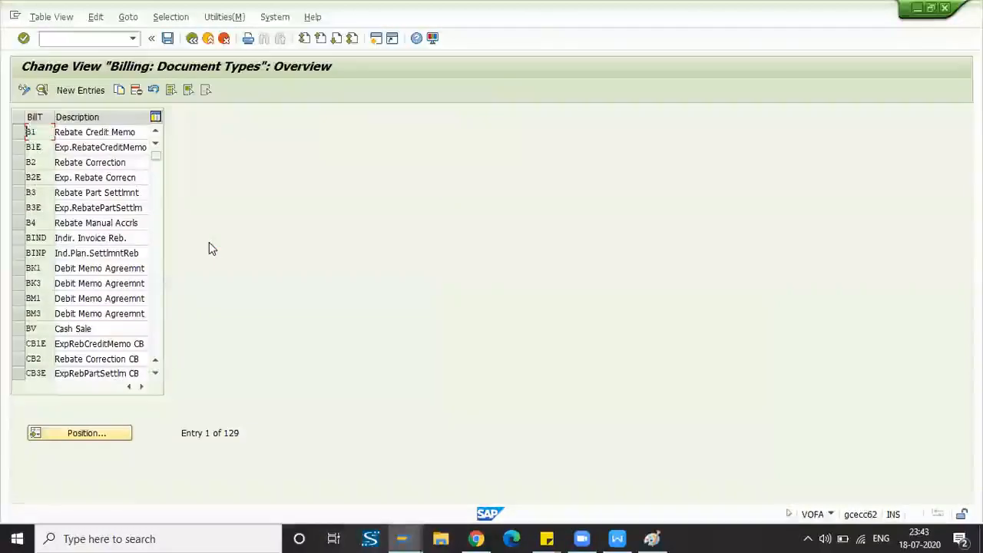
- Review the details of billing type B1 (Rebate Credit Memo), including its rebate relevance, and go back to the billing type overview
{"action": "left_click", "coordinate": [19, 132]}
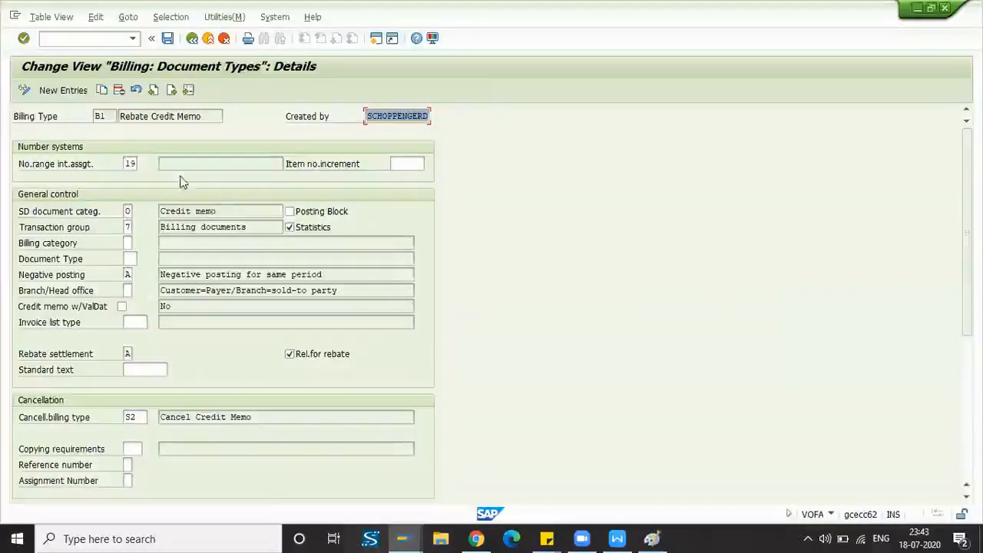
{"action": "left_click", "coordinate": [118, 41]}
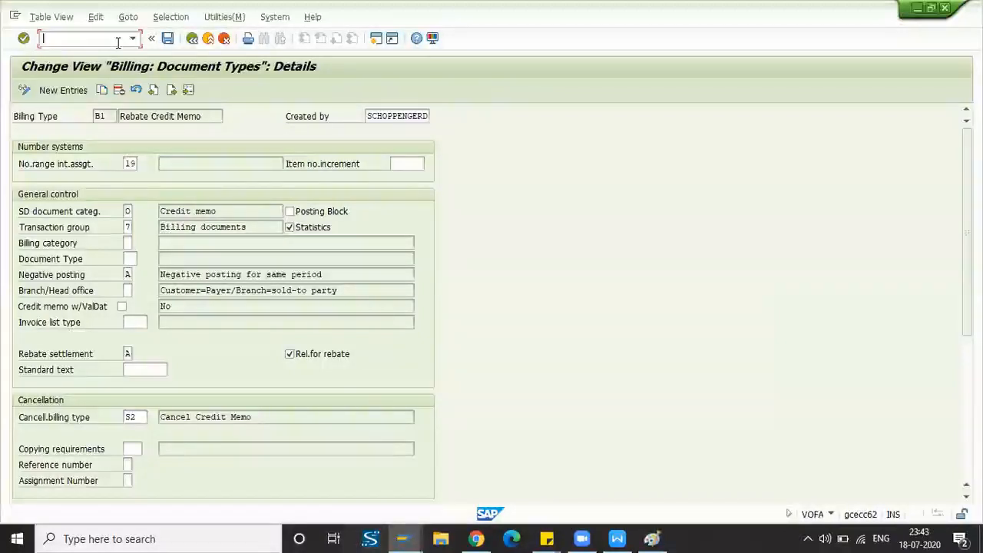
{"action": "left_click", "coordinate": [192, 38]}
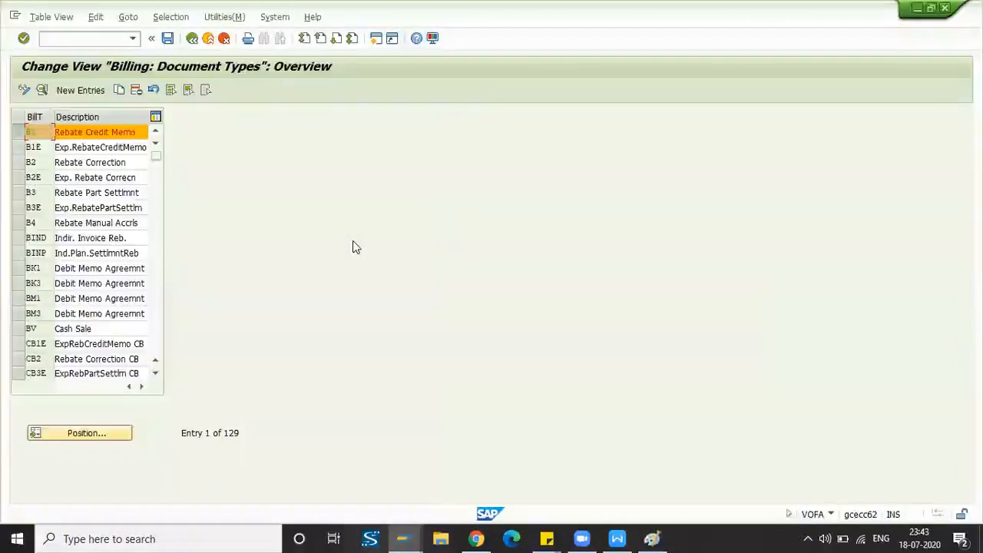
- Return to the customer's billing documents data to check the invoicing dates field, and open the customer's partner functions
{"action": "key", "text": "alt+Tab"}
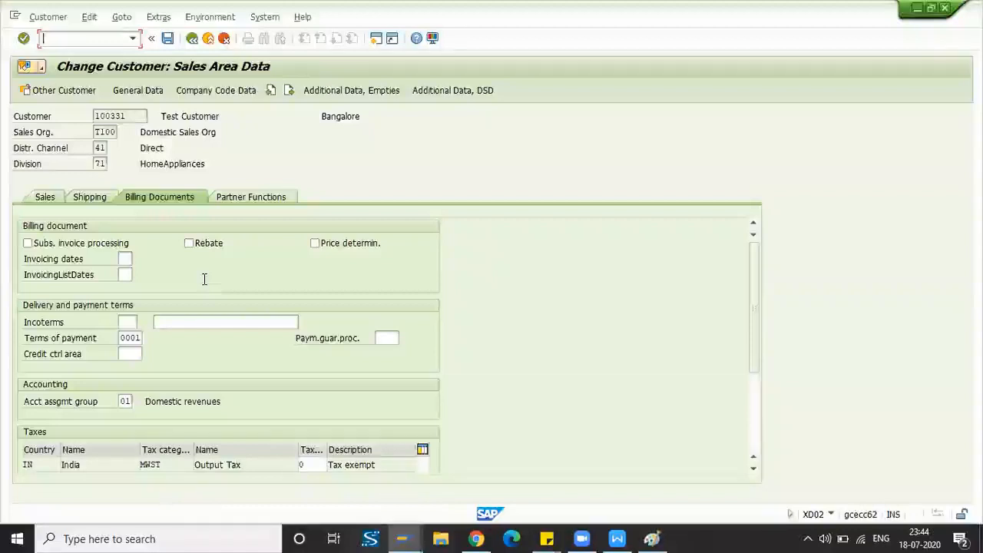
{"action": "left_click", "coordinate": [126, 259]}
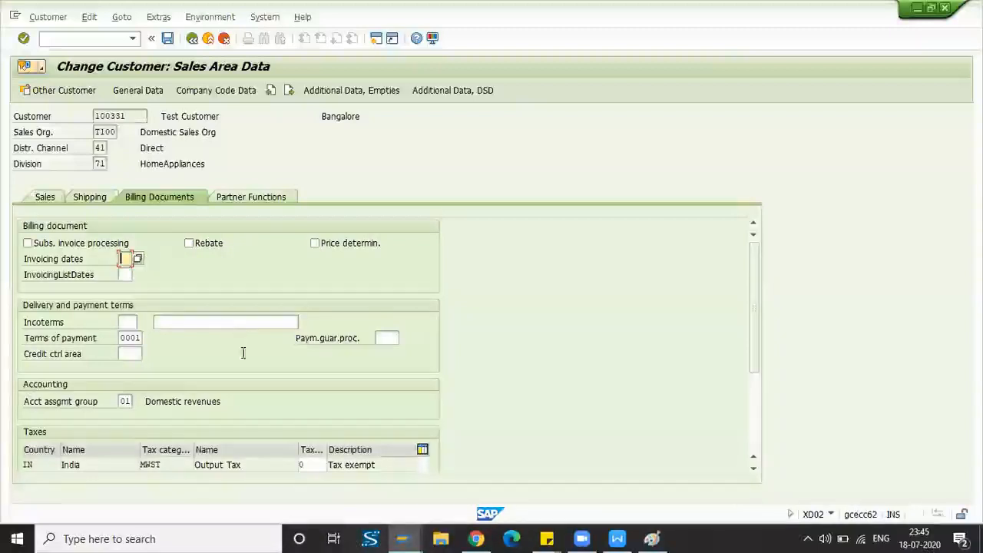
{"action": "scroll", "coordinate": [253, 357], "scroll_direction": "down", "scroll_amount": 3}
{"action": "scroll", "coordinate": [254, 357], "scroll_direction": "up", "scroll_amount": 3}
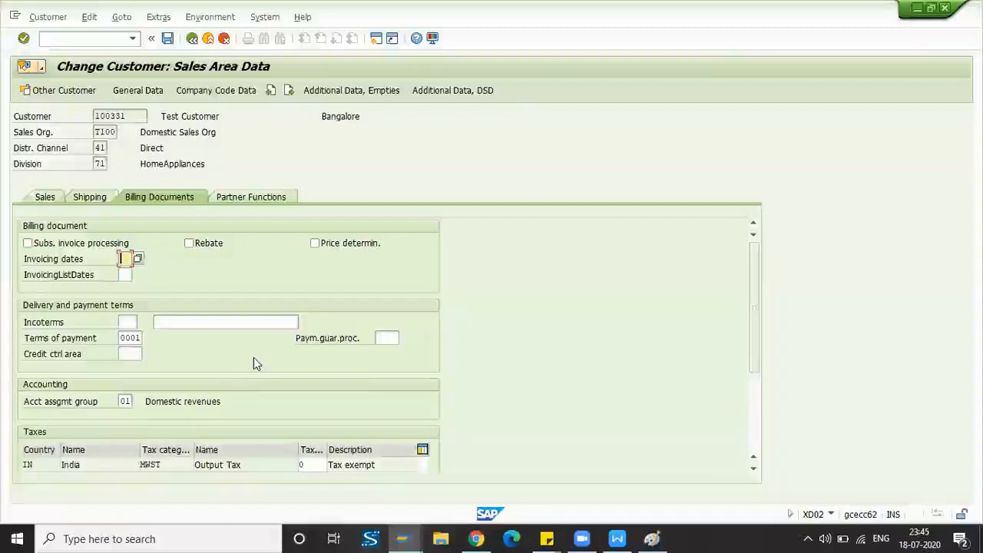
{"action": "left_click", "coordinate": [230, 200]}
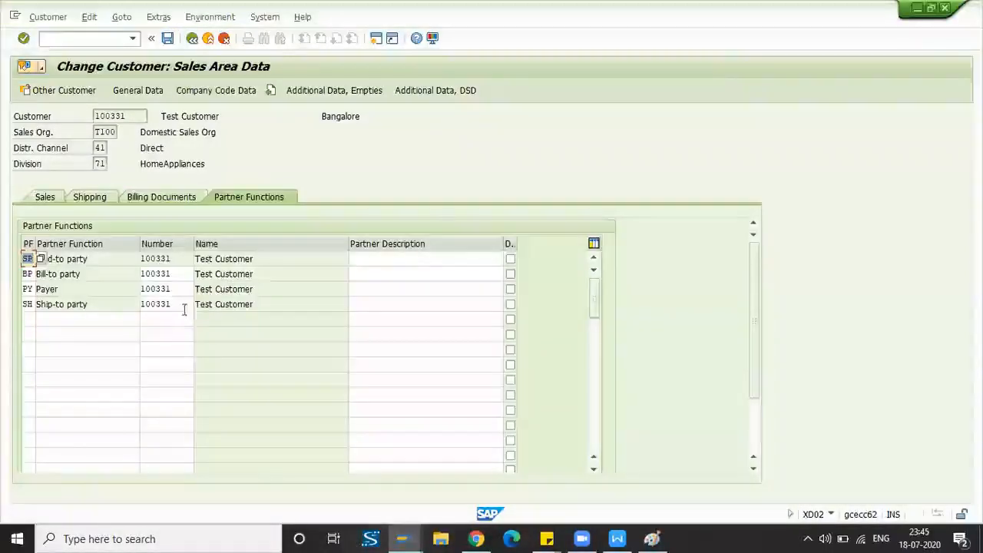
- Review the customer numbers assigned to the sold-to, bill-to, payer and ship-to partner functions, and return to the customer's sales data
{"action": "left_click", "coordinate": [183, 307]}
{"action": "left_click", "coordinate": [177, 291]}
{"action": "left_click", "coordinate": [178, 274]}
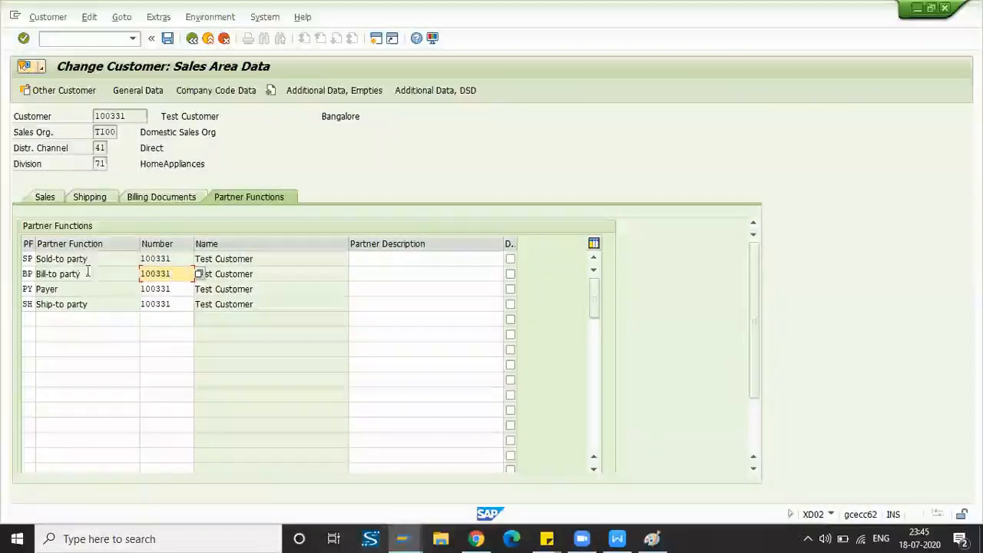
{"action": "left_click", "coordinate": [176, 304]}
{"action": "left_click", "coordinate": [153, 319]}
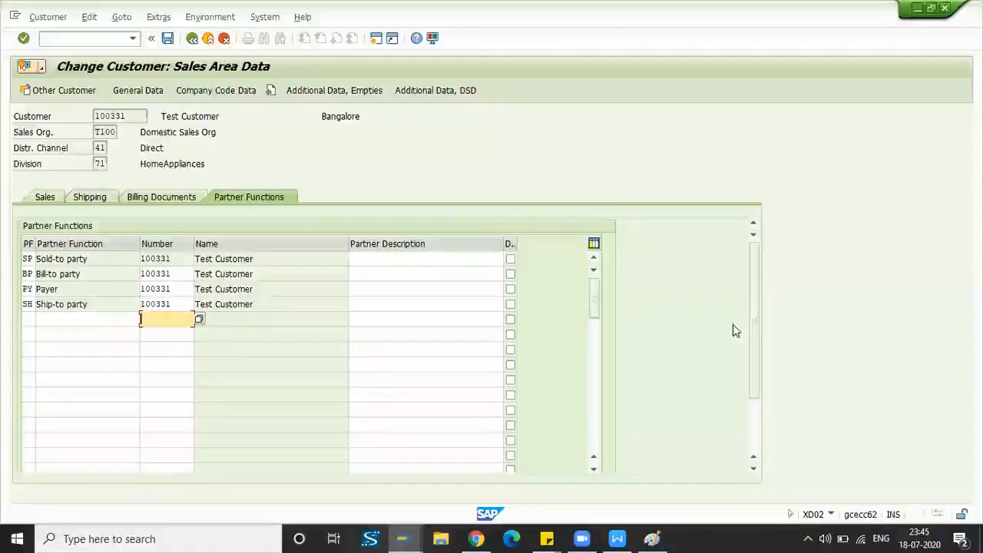
{"action": "left_click", "coordinate": [149, 196]}
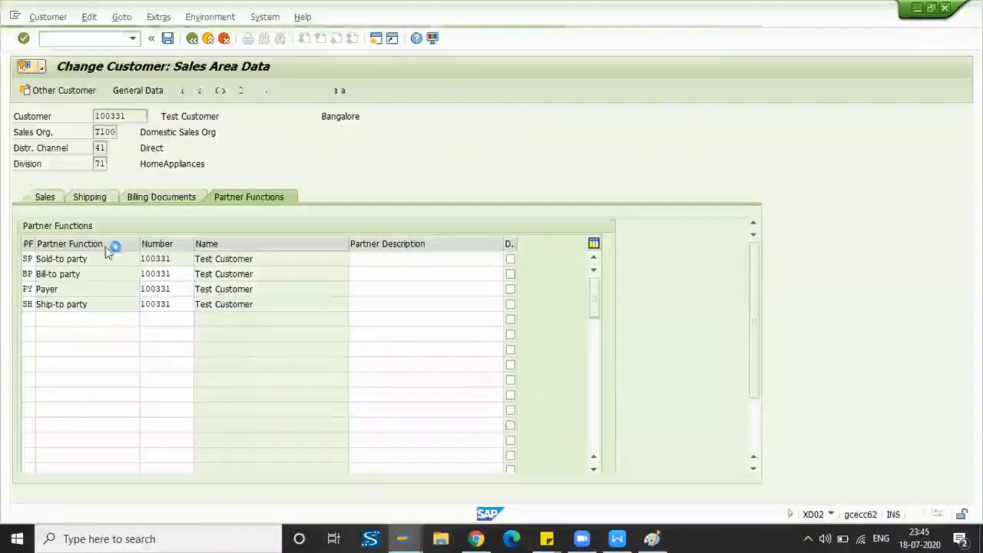
{"action": "left_click", "coordinate": [50, 197]}
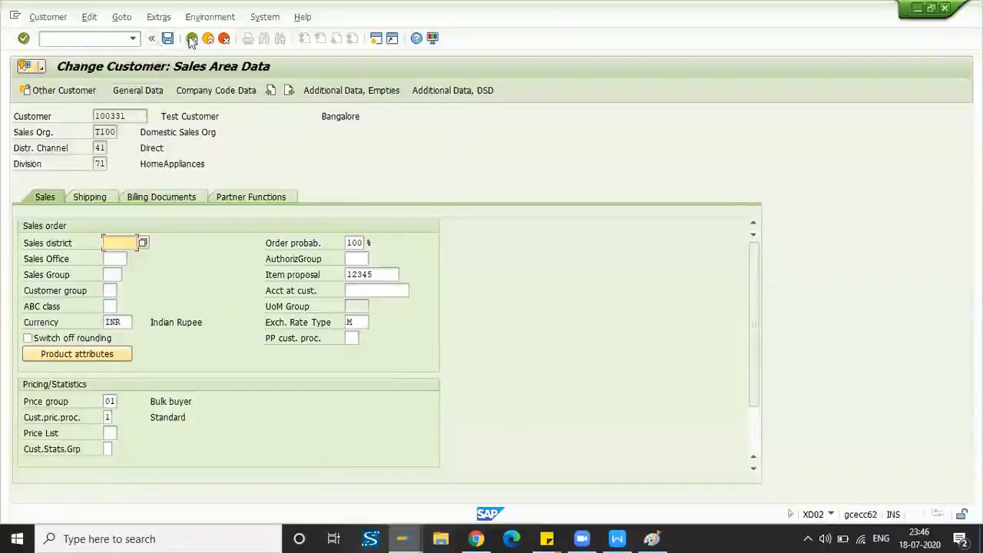
- Switch to the Customer master data document in WPS Writer and start a left-aligned line below the title, leaving a gap
{"action": "left_click", "coordinate": [617, 539]}
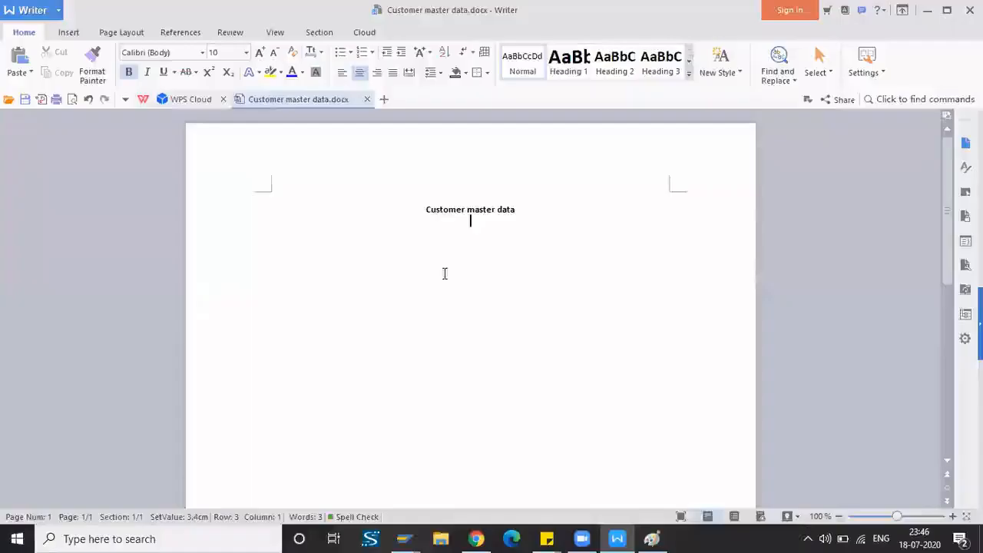
{"action": "left_click", "coordinate": [521, 210]}
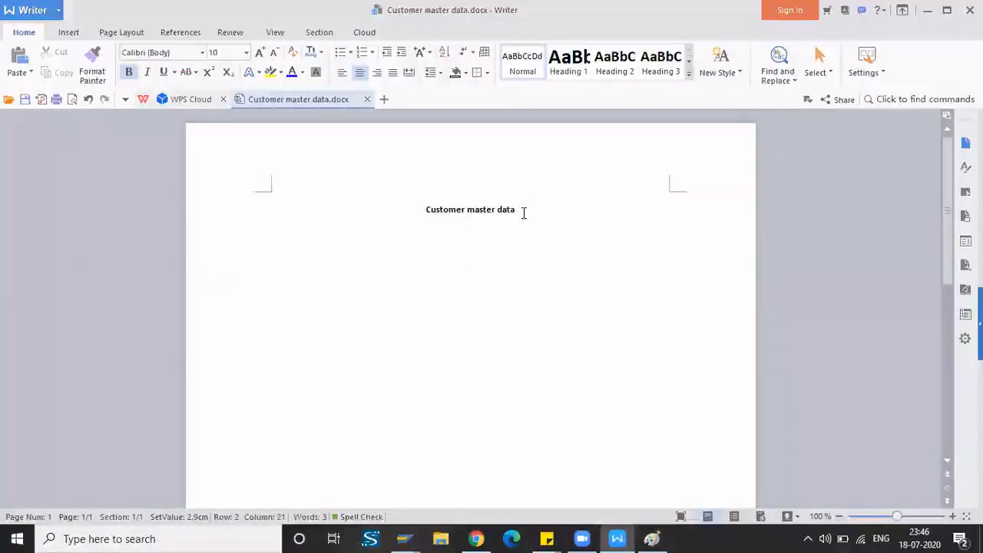
{"action": "key", "text": "Return"}
{"action": "key", "text": "Return"}
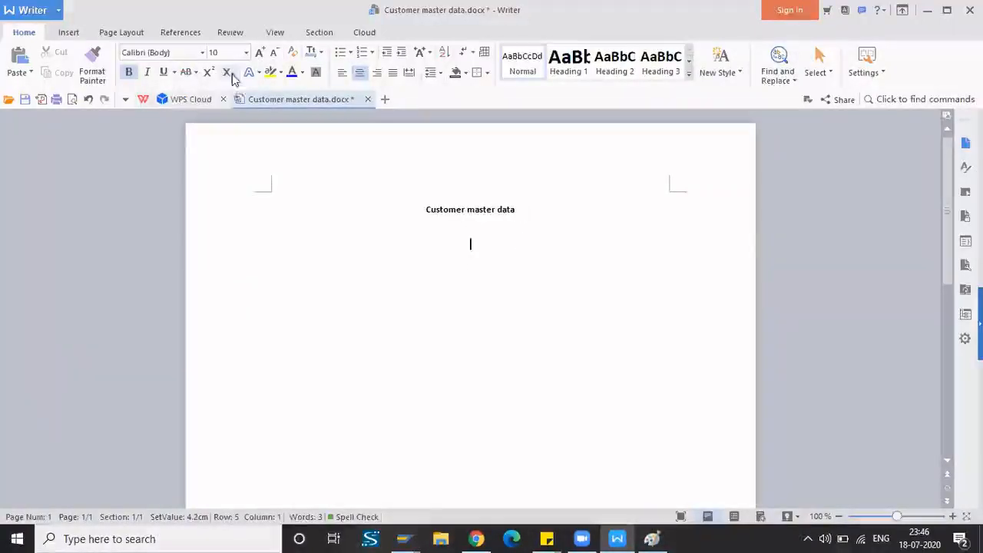
{"action": "left_click", "coordinate": [342, 72]}
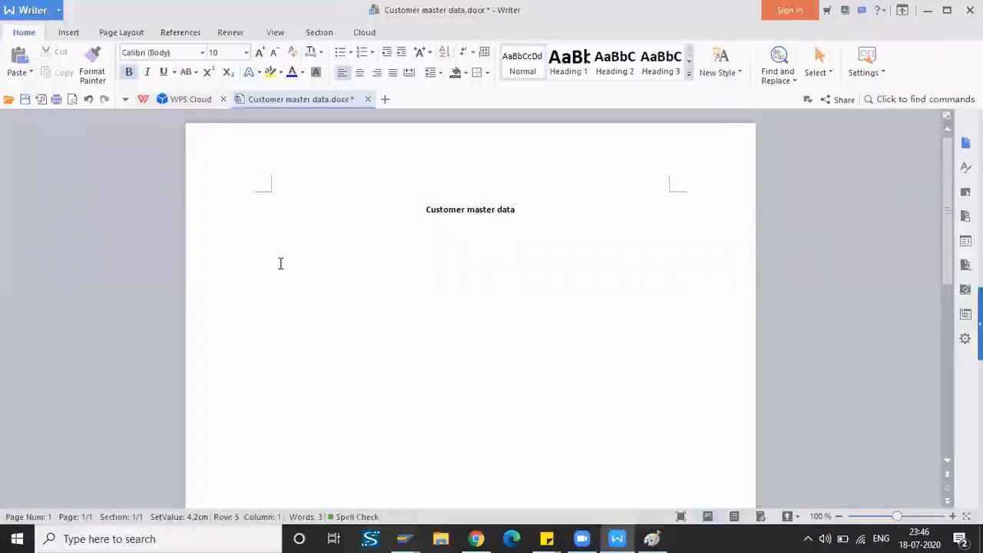
- Write the line "Customer Master general data : KNA1" below the title and start a new line
{"action": "type", "text": "C"}
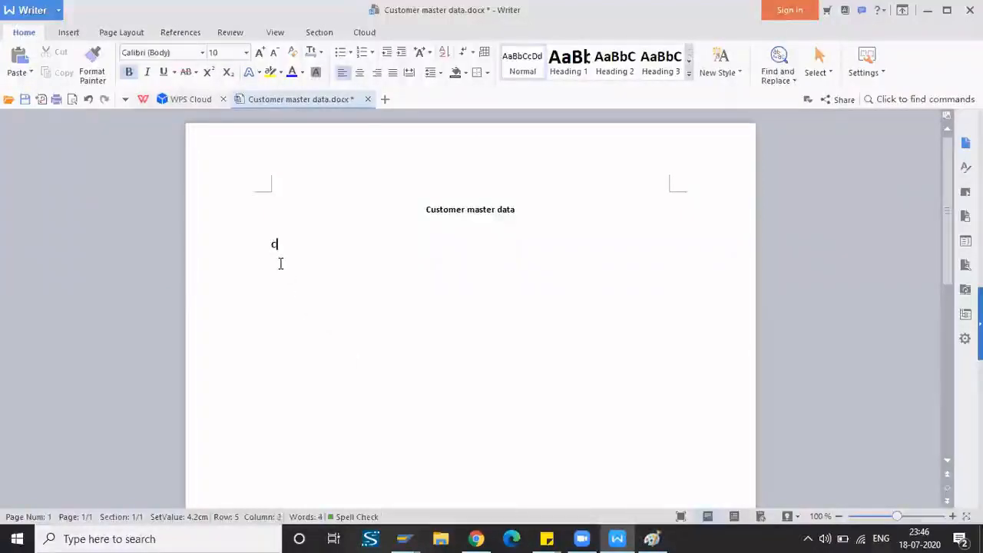
{"action": "type", "text": "ustomer "}
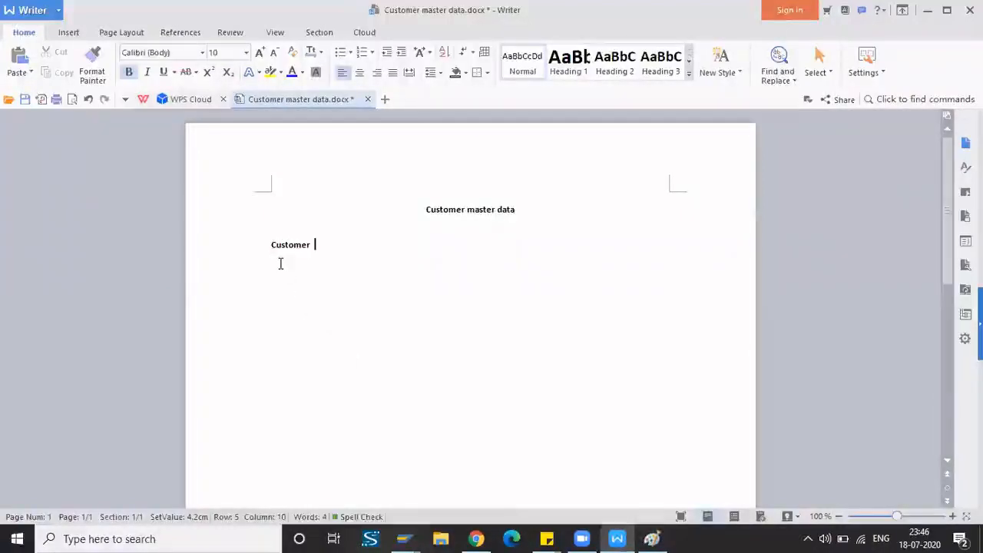
{"action": "type", "text": "Master "}
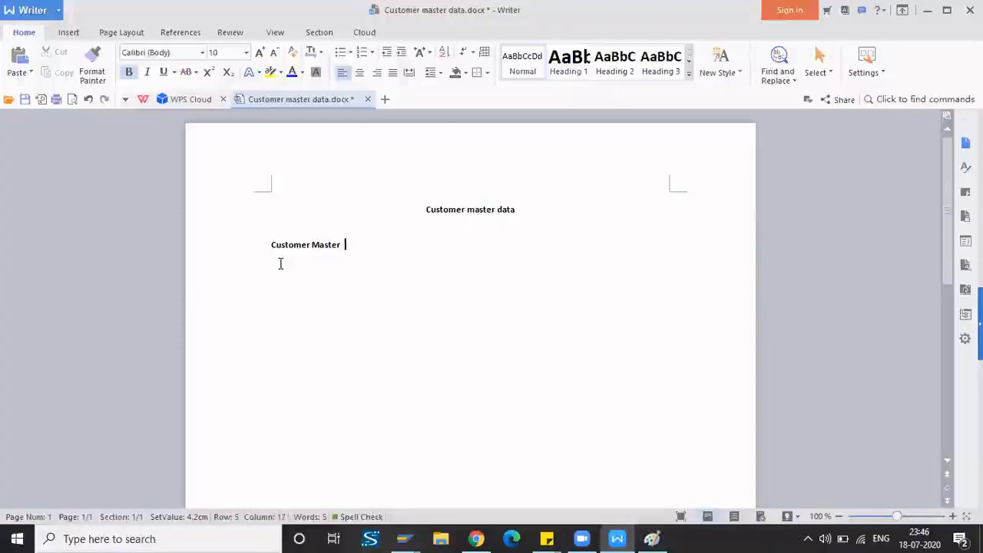
{"action": "type", "text": "general"}
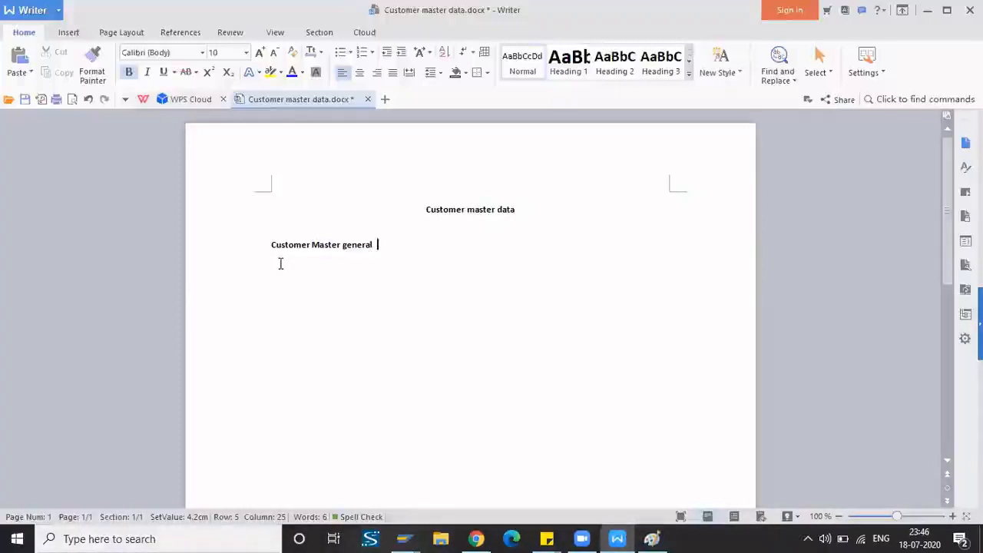
{"action": "type", "text": " data"}
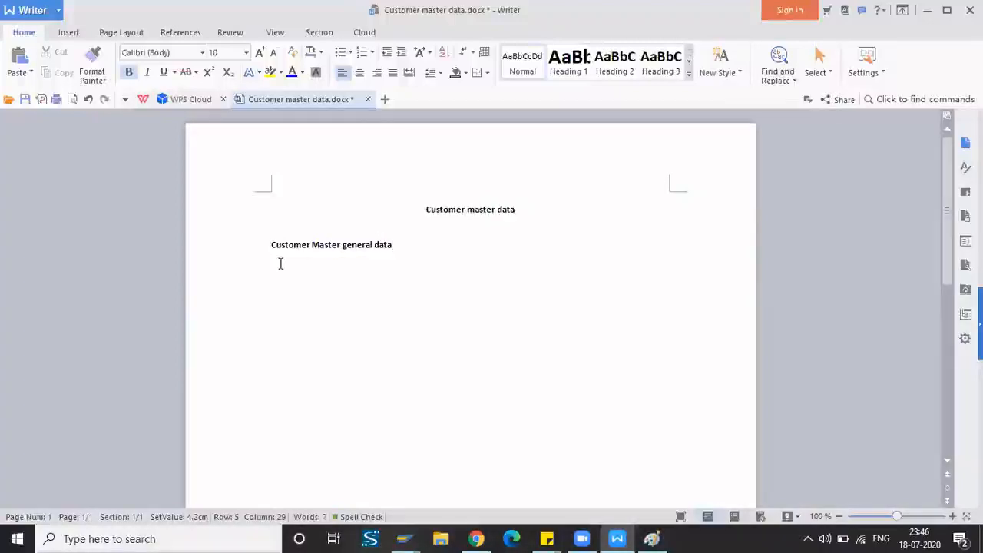
{"action": "type", "text": " :"}
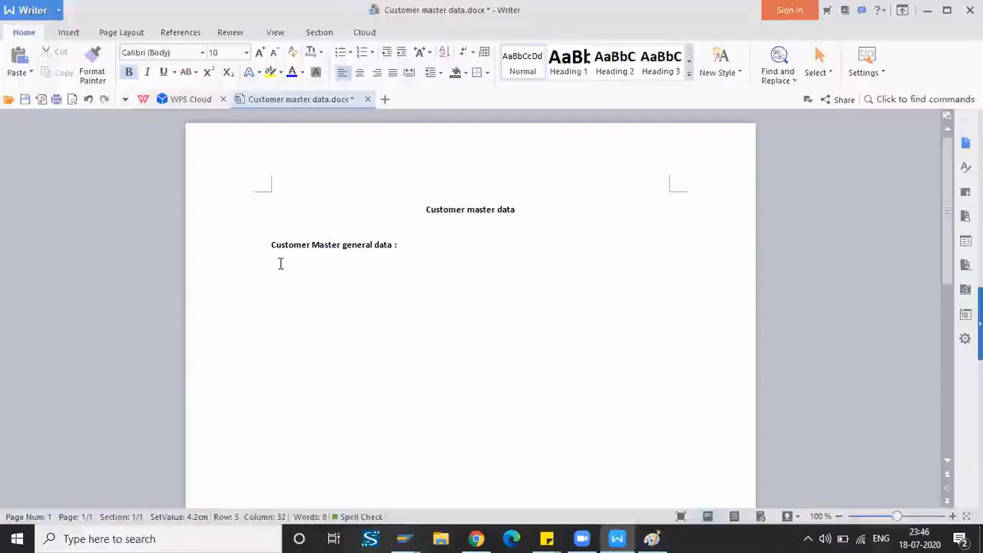
{"action": "type", "text": " KNA1"}
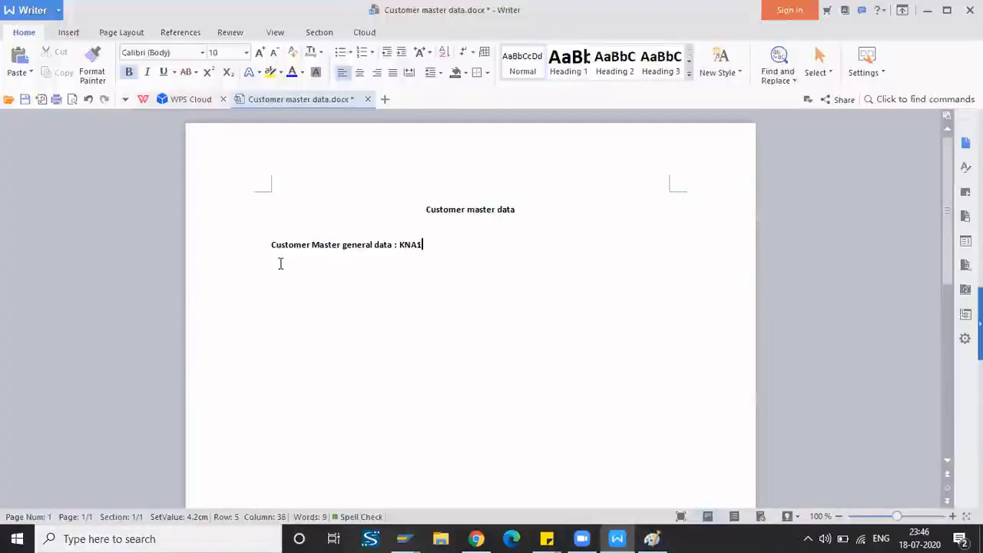
{"action": "key", "text": "Return"}
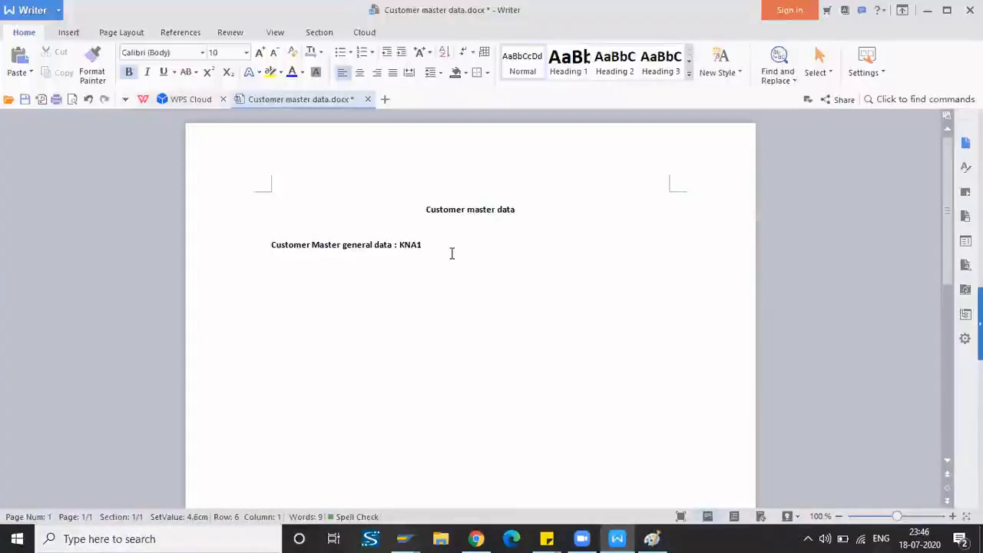
- Duplicate the general data line directly below itself and change the copy's table name to KNB1
{"action": "left_click_drag", "start_coordinate": [424, 245], "coordinate": [278, 251]}
{"action": "key", "text": "ctrl+c"}
{"action": "left_click", "coordinate": [272, 256]}
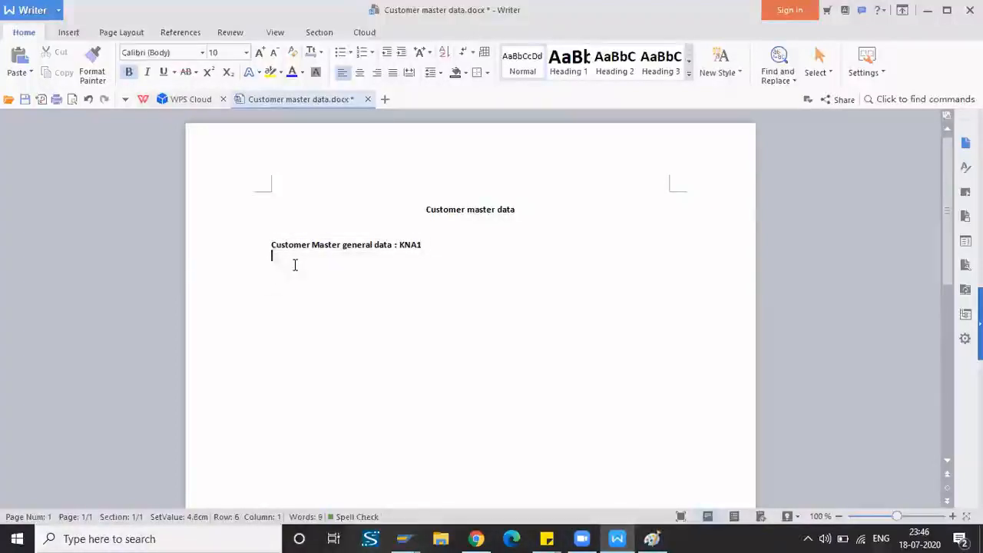
{"action": "key", "text": "ctrl+v"}
{"action": "left_click", "coordinate": [415, 256]}
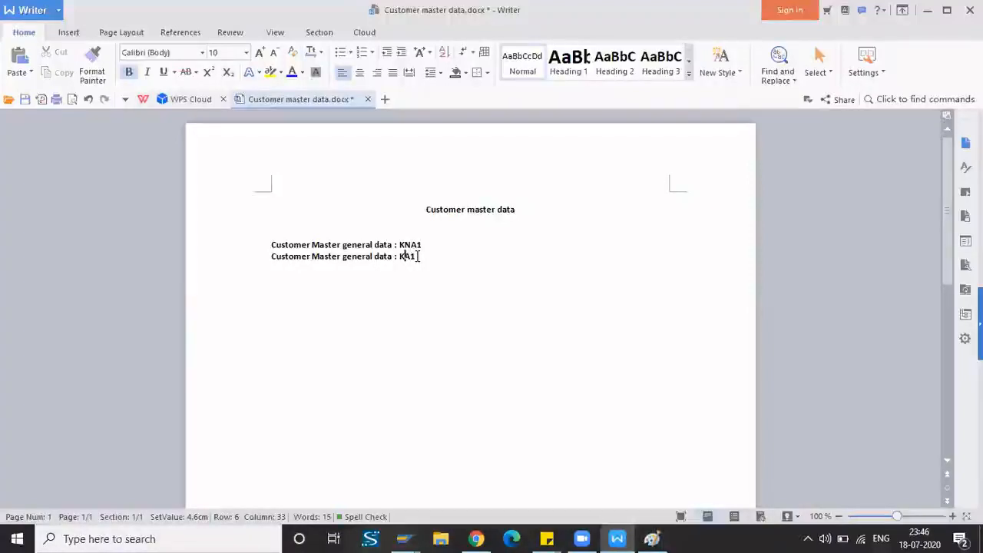
{"action": "key", "text": "Delete"}
{"action": "type", "text": "NB"}
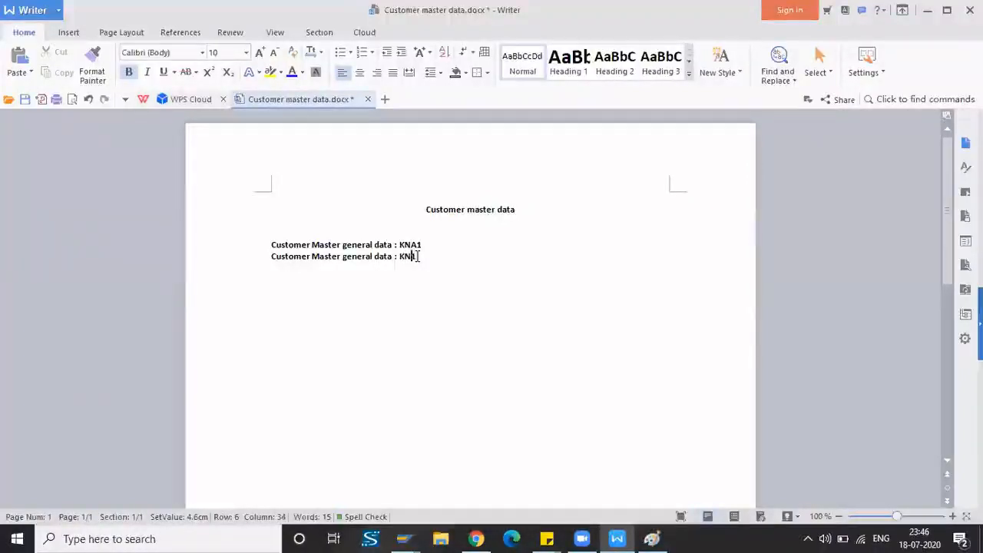
- Replace "general" with "company code" in the KNB1 line
{"action": "left_click", "coordinate": [373, 257]}
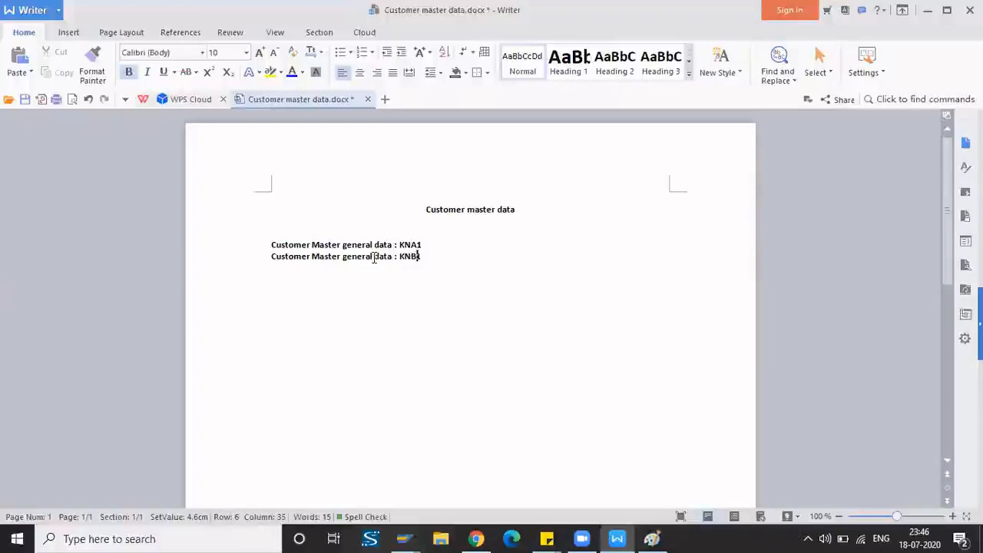
{"action": "key", "text": "BackSpace"}
{"action": "key", "text": "BackSpace"}
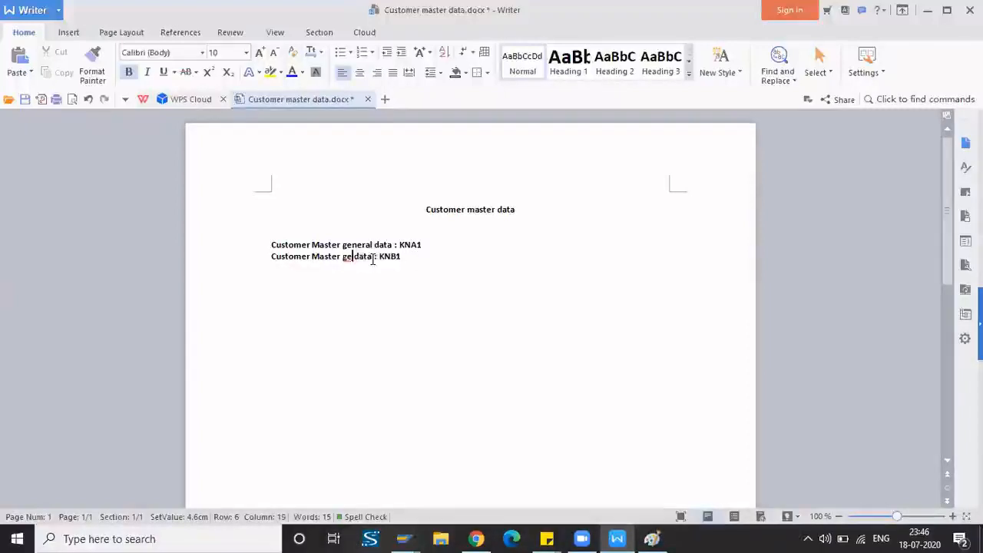
{"action": "type", "text": "company cod"}
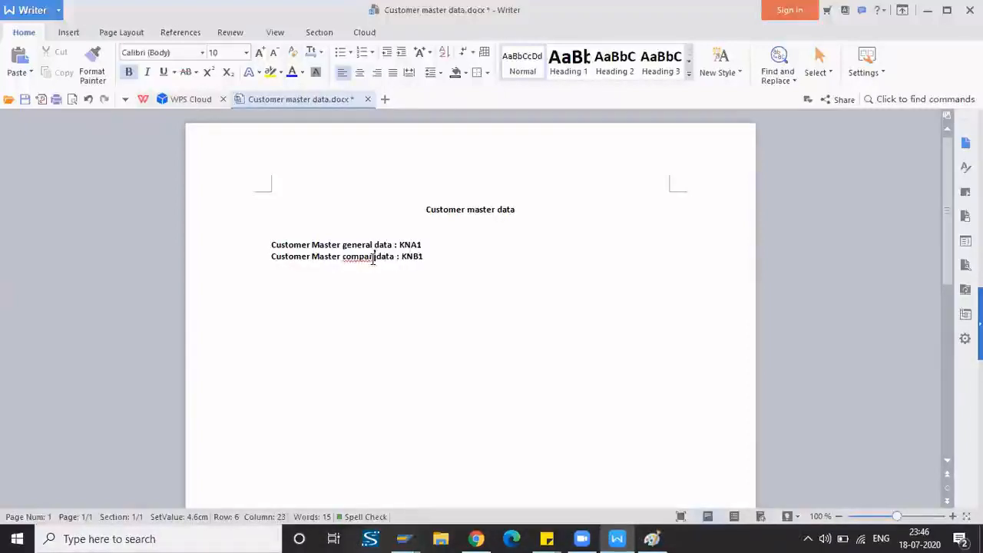
{"action": "type", "text": "e"}
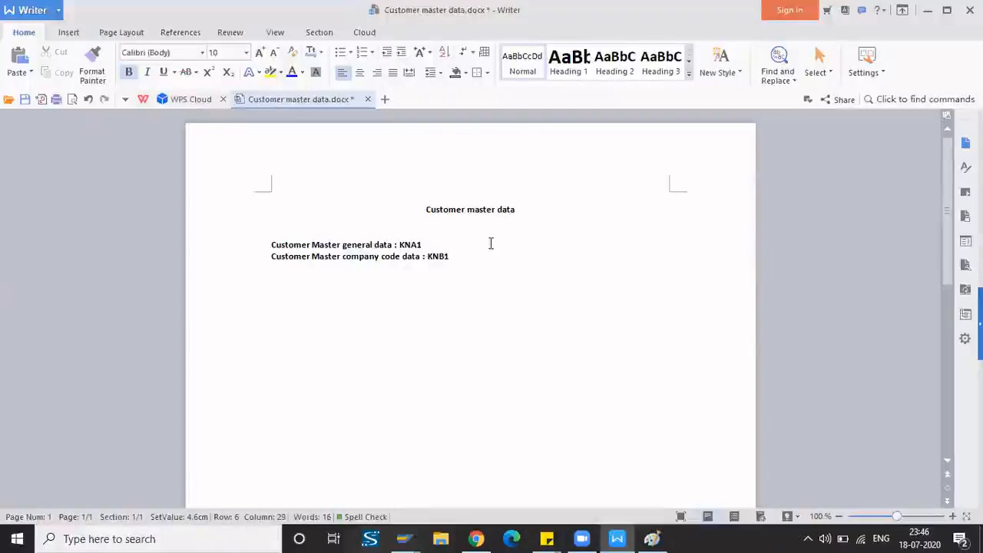
- Paste another copy of the general data line below the KNB1 line and replace its "general" with "Sales area"
{"action": "left_click", "coordinate": [481, 254]}
{"action": "key", "text": "Return"}
{"action": "key", "text": "ctrl+v"}
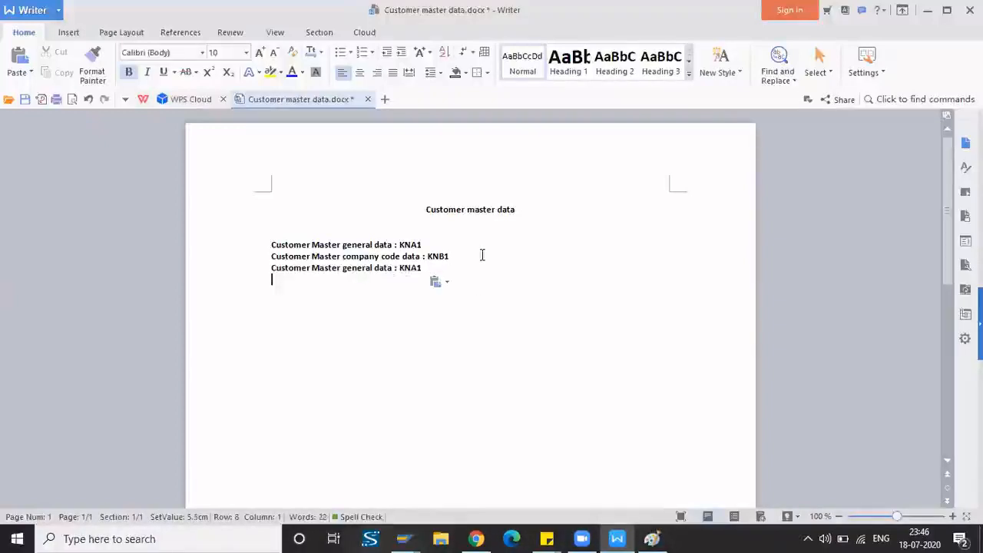
{"action": "left_click", "coordinate": [373, 267]}
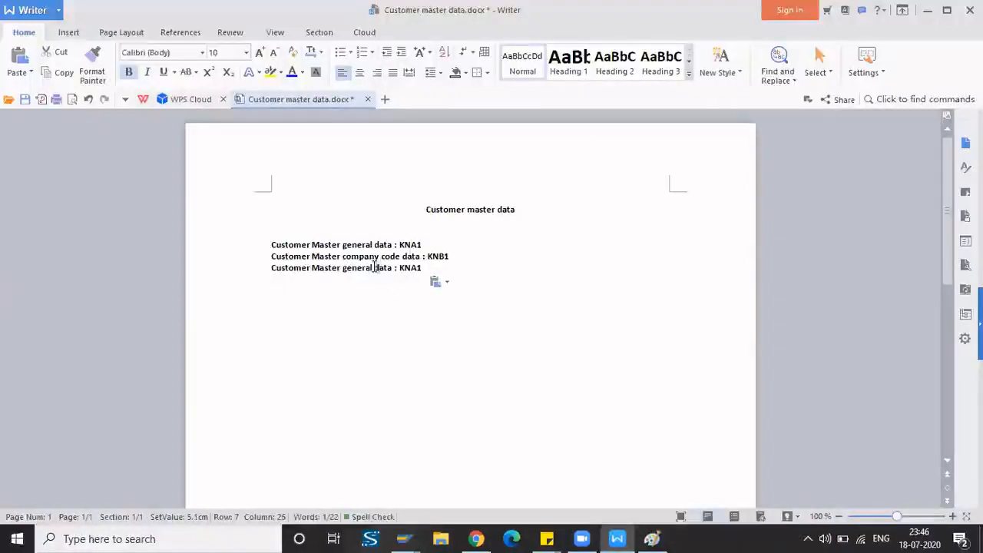
{"action": "key", "text": "BackSpace"}
{"action": "key", "text": "BackSpace"}
{"action": "key", "text": "BackSpace"}
{"action": "key", "text": "BackSpace"}
{"action": "key", "text": "BackSpace"}
{"action": "key", "text": "BackSpace"}
{"action": "key", "text": "BackSpace"}
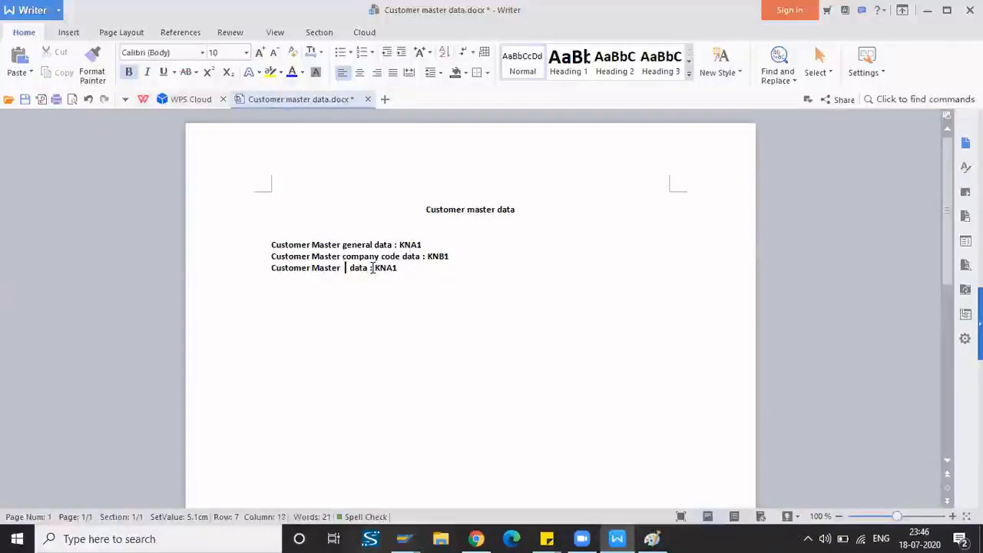
{"action": "type", "text": "Sales area"}
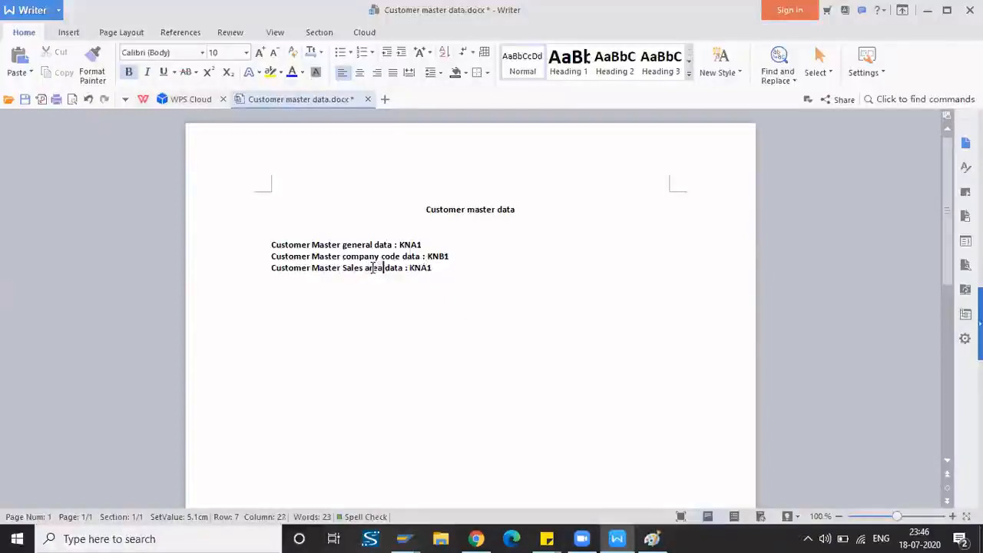
- Change the table name in the Sales area data line to KNVV and start a new line below it
{"action": "left_click", "coordinate": [440, 269]}
{"action": "key", "text": "BackSpace"}
{"action": "key", "text": "BackSpace"}
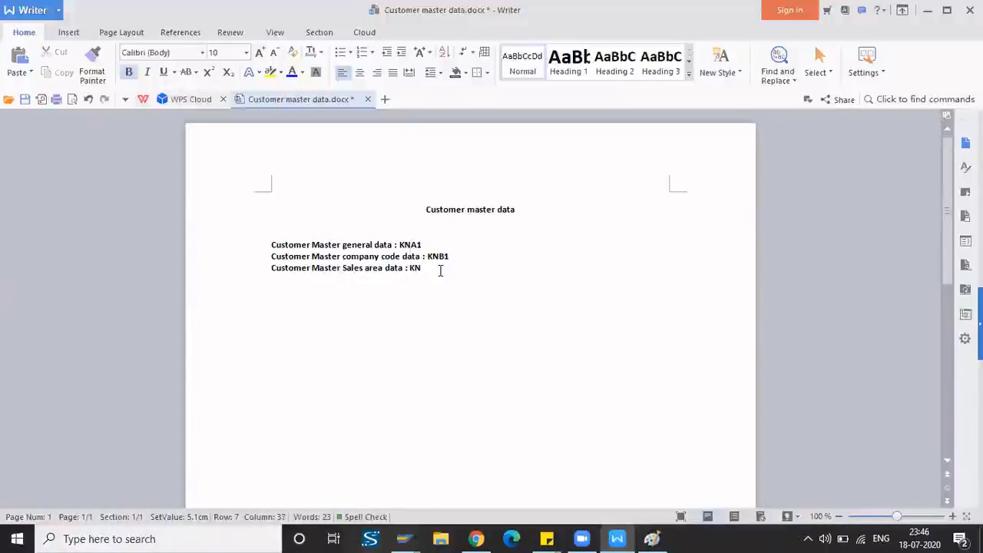
{"action": "type", "text": "VV"}
{"action": "key", "text": "Return"}
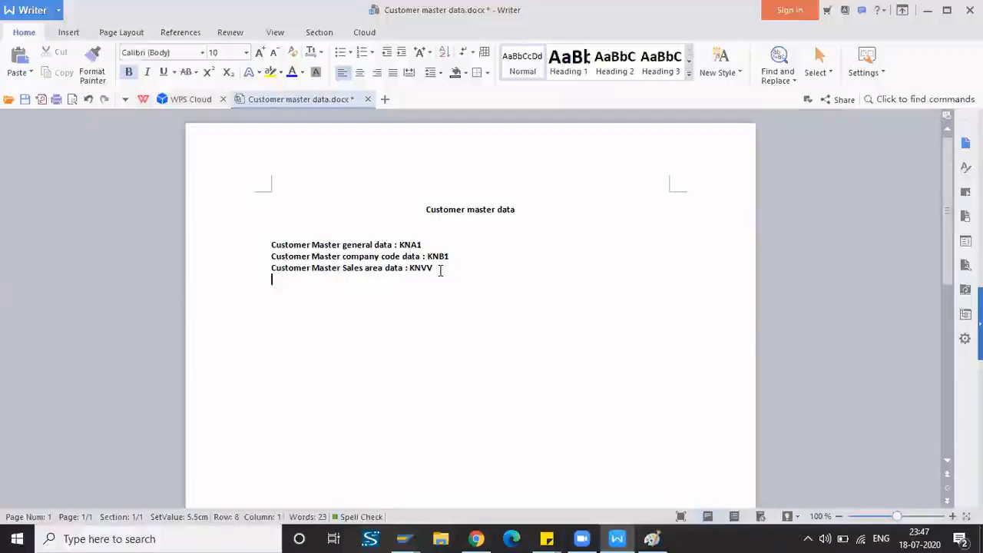
- Begin a line reading "Customer master patner" below the Sales area data line
{"action": "type", "text": "Customer p"}
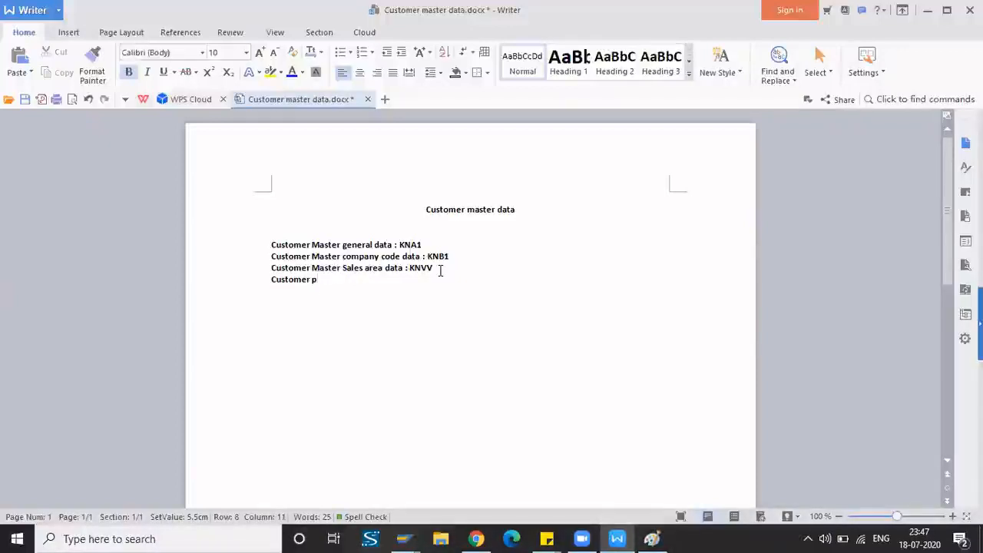
{"action": "key", "text": "BackSpace"}
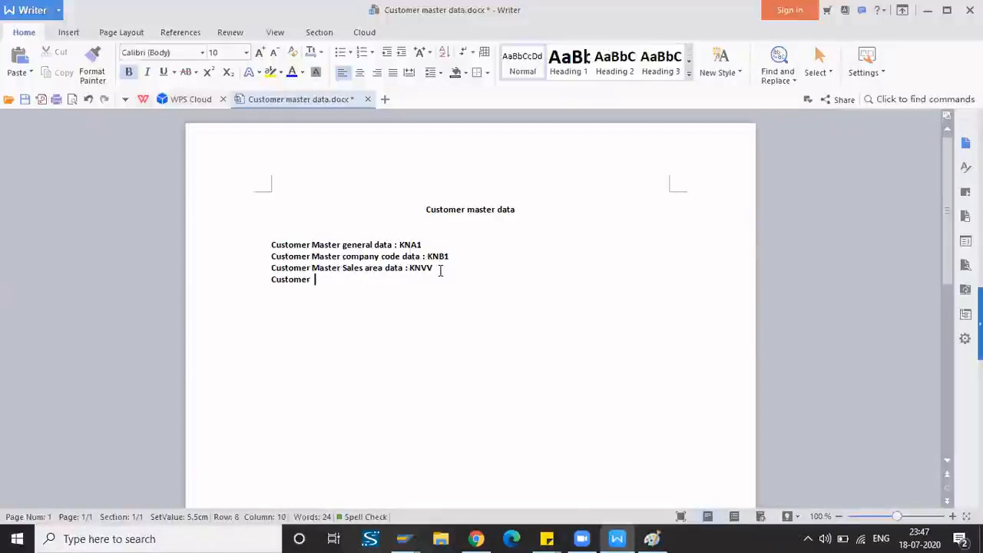
{"action": "type", "text": "master"}
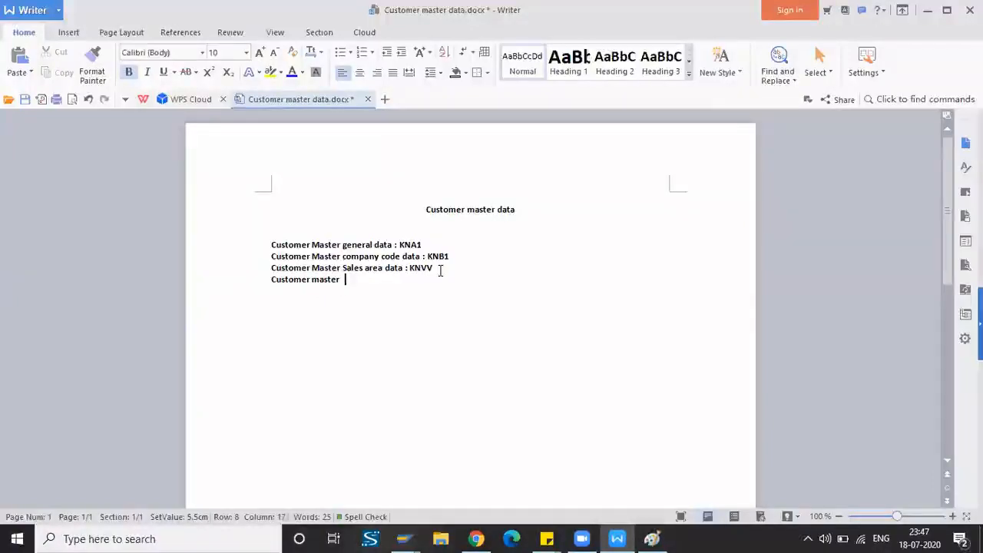
{"action": "type", "text": " paetn"}
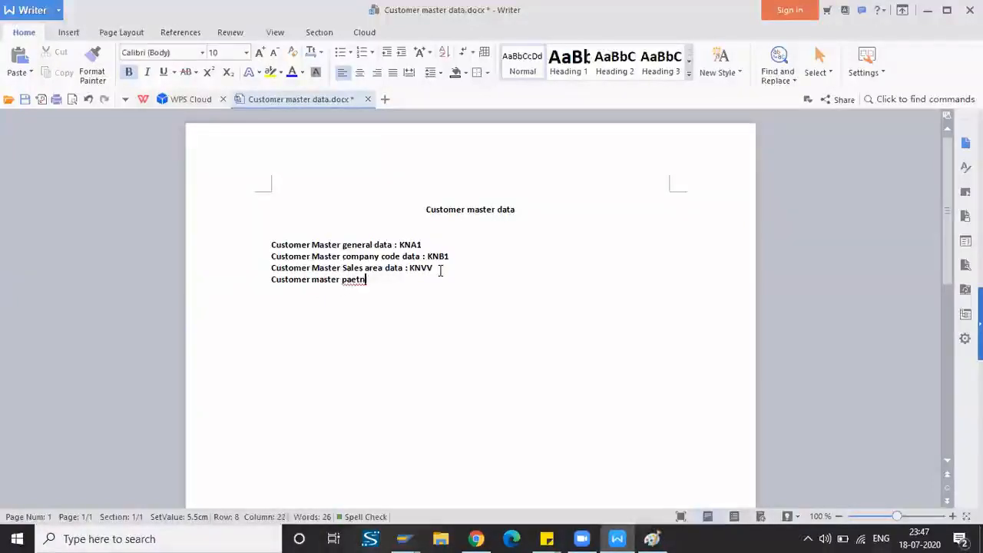
{"action": "type", "text": "er"}
{"action": "key", "text": "Left"}
{"action": "key", "text": "Left"}
{"action": "key", "text": "Left"}
{"action": "left_click", "coordinate": [378, 280]}
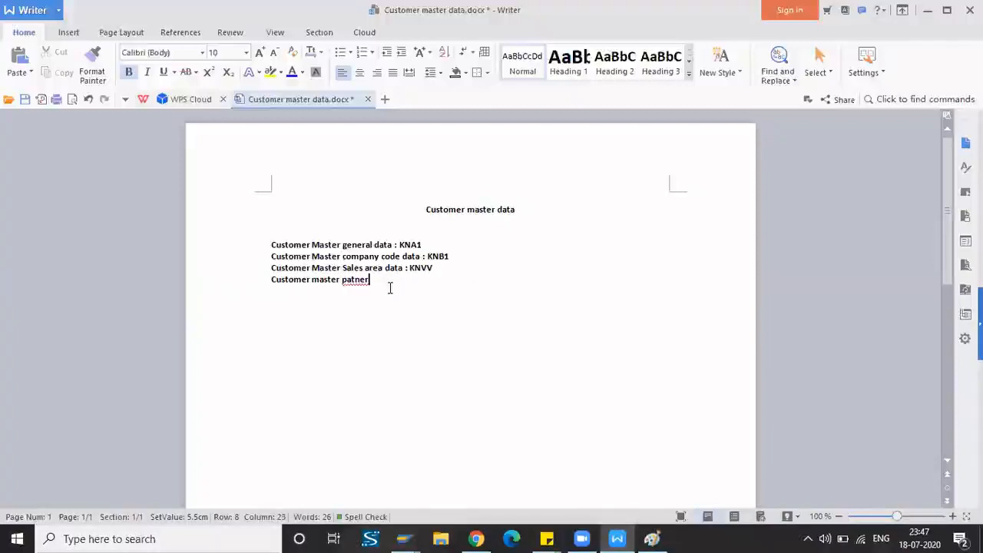
- Complete the partner line with "function: KNVP" and start a new line below it
{"action": "type", "text": "funct"}
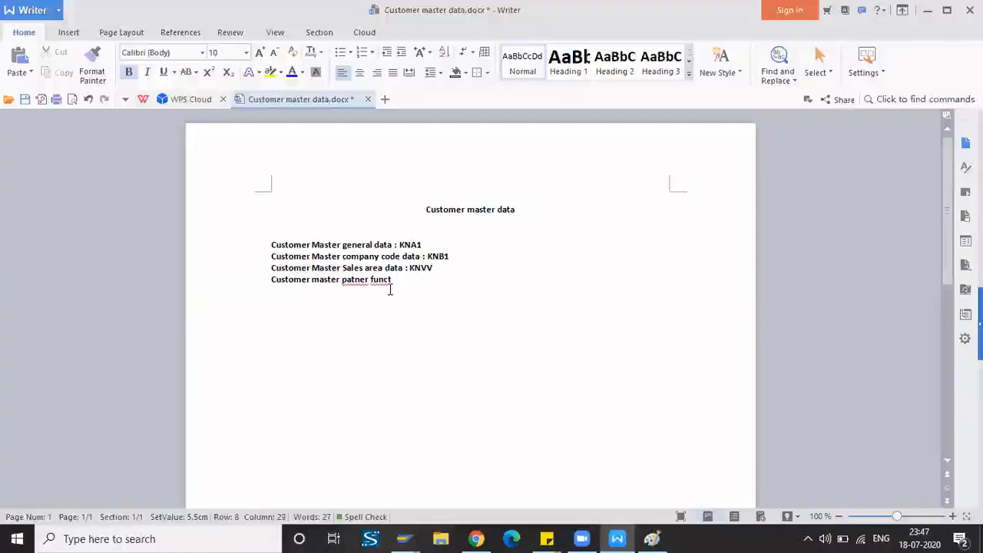
{"action": "type", "text": "ion"}
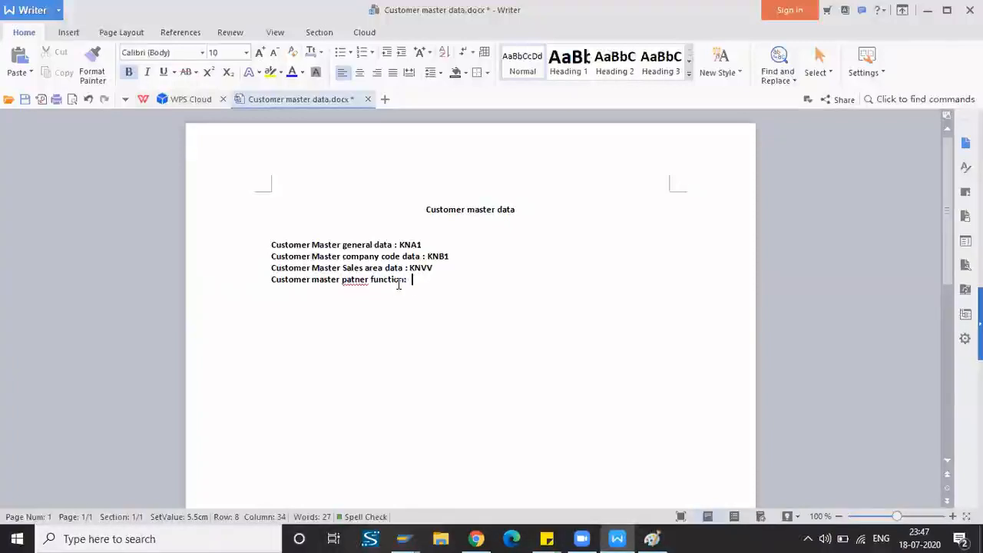
{"action": "type", "text": ": KNvp"}
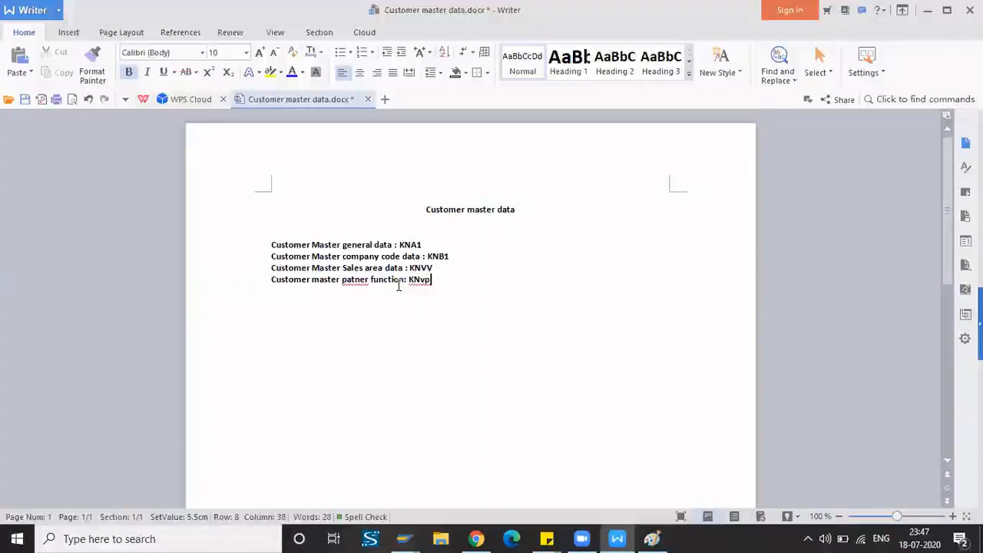
{"action": "type", "text": "V"}
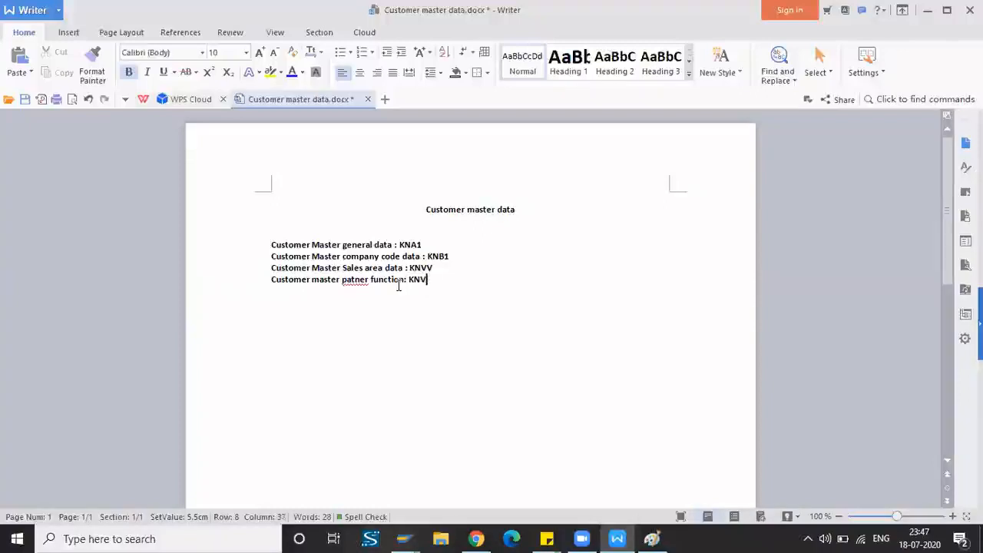
{"action": "type", "text": "P"}
{"action": "key", "text": "Return"}
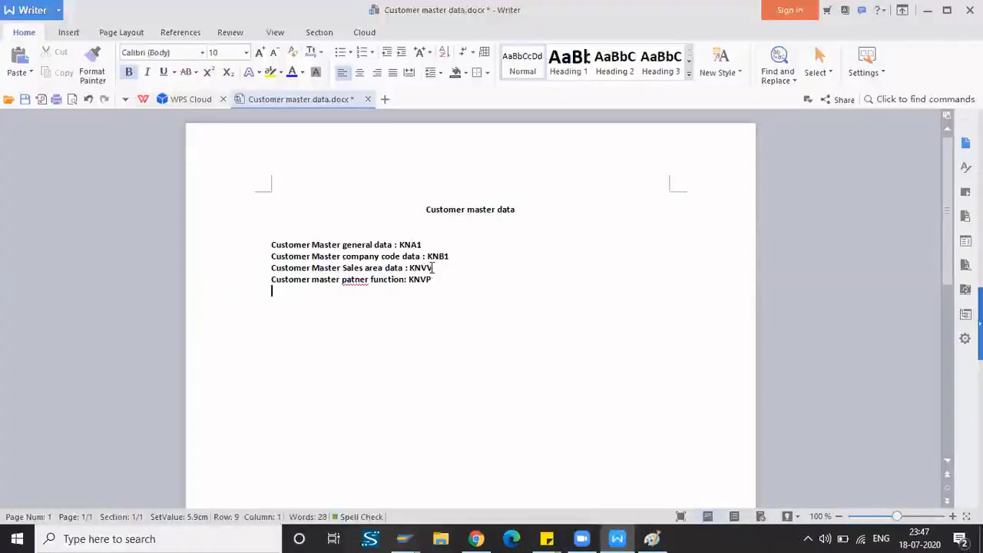
- Add the line "Customer Address Data: ADRC" below the KNVP line
{"action": "left_click_drag", "start_coordinate": [438, 279], "coordinate": [265, 244]}
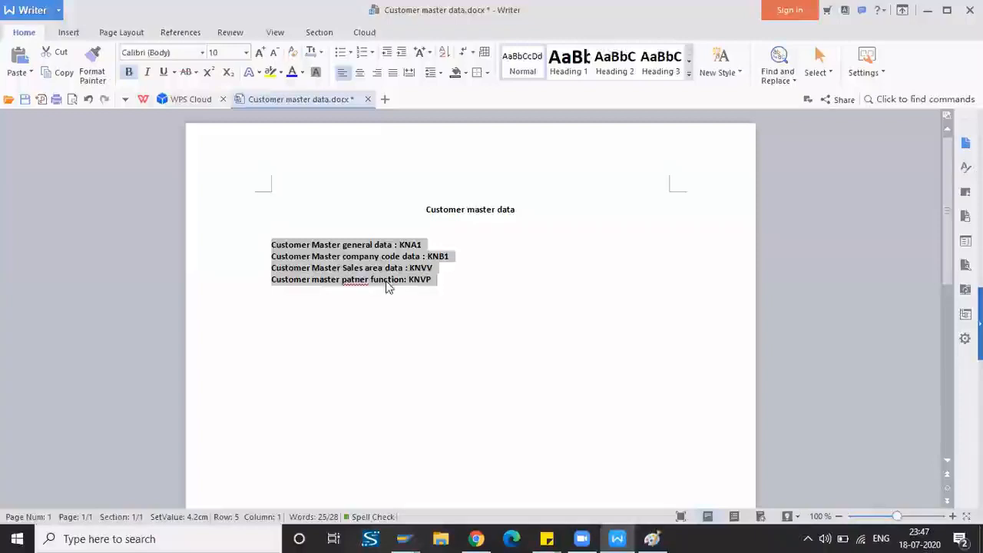
{"action": "left_click", "coordinate": [441, 283]}
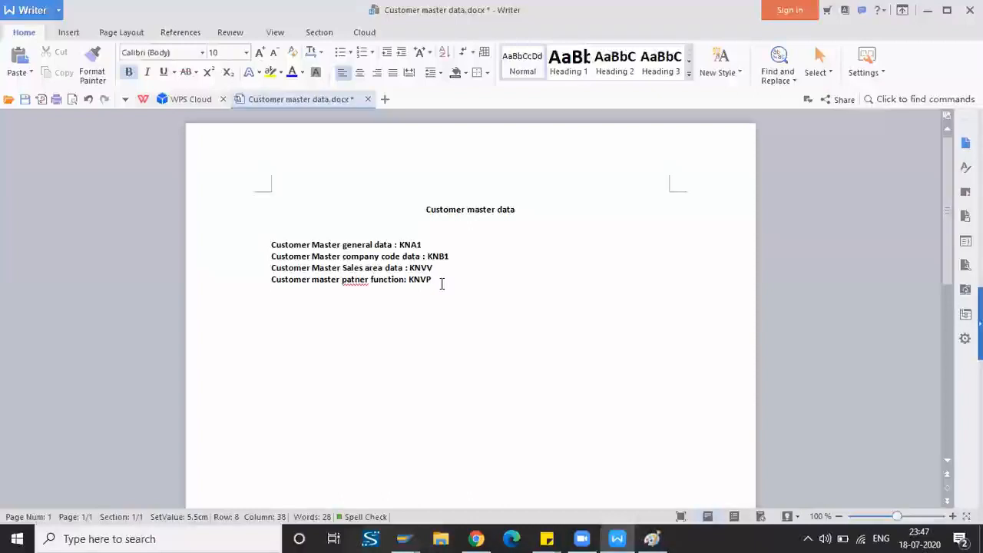
{"action": "key", "text": "Return"}
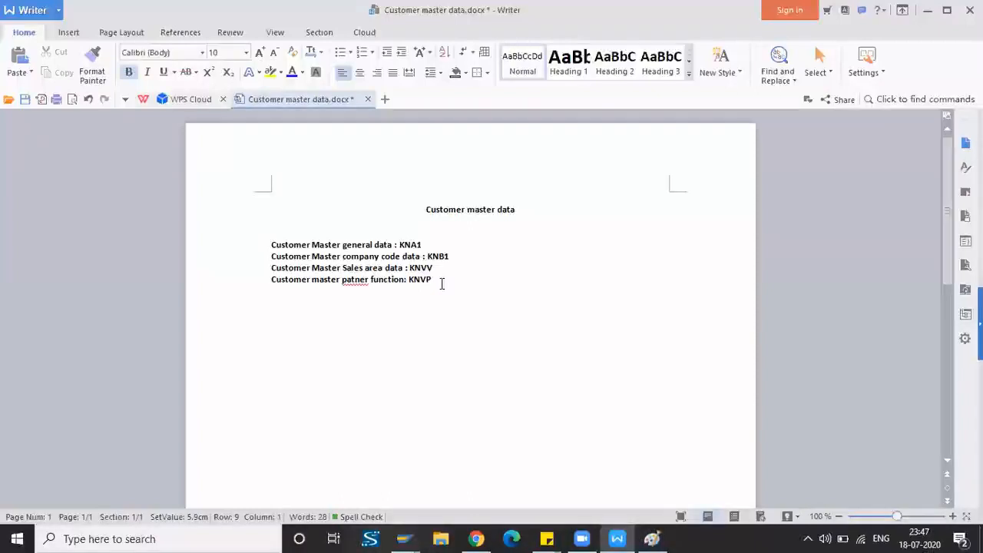
{"action": "type", "text": "Customer A"}
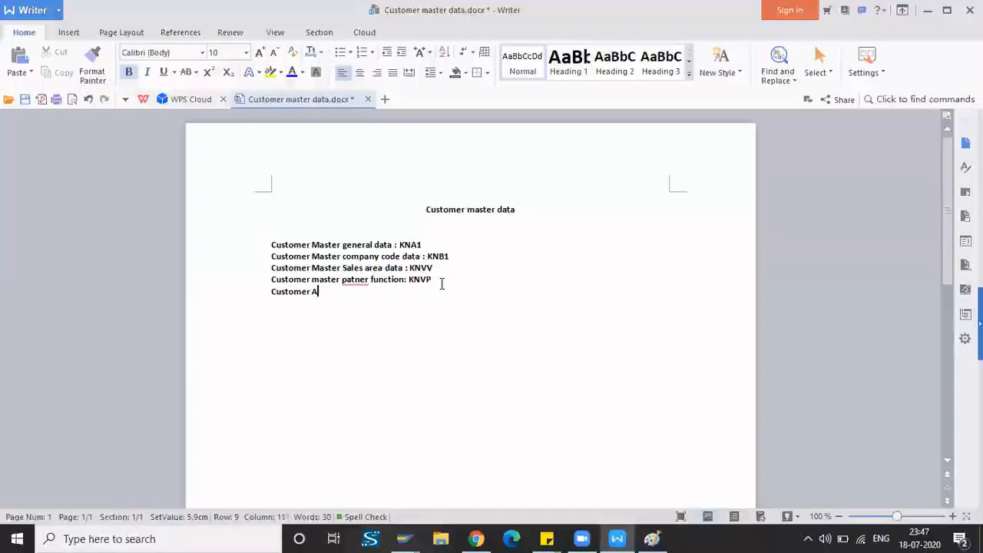
{"action": "type", "text": "dreess"}
{"action": "key", "text": "BackSpace"}
{"action": "key", "text": "BackSpace"}
{"action": "key", "text": "BackSpace"}
{"action": "key", "text": "BackSpace"}
{"action": "key", "text": "BackSpace"}
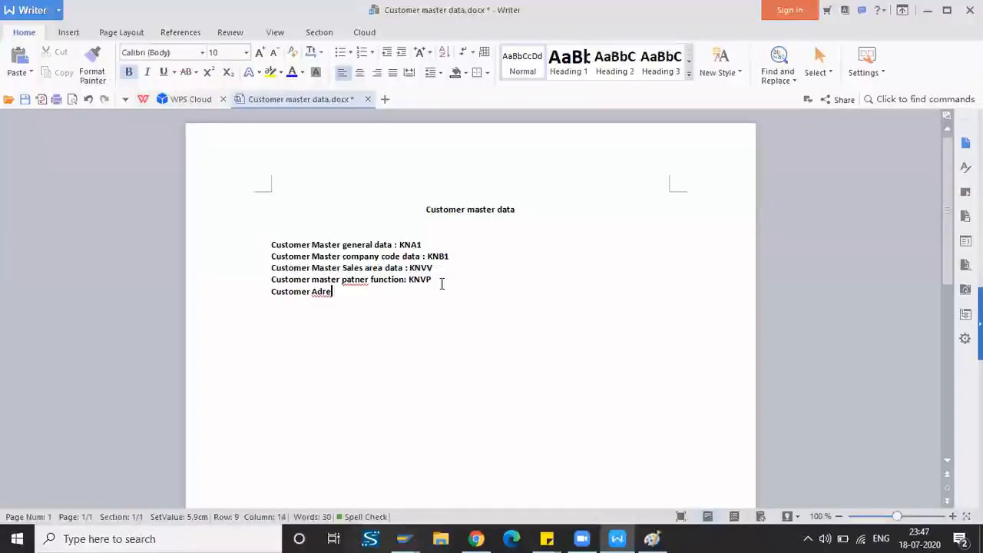
{"action": "type", "text": "dress Data"}
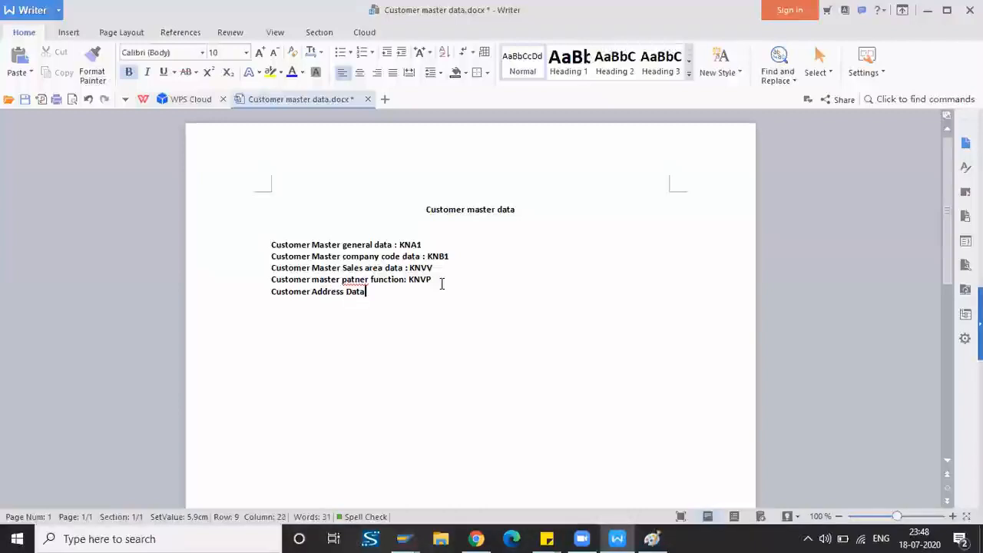
{"action": "type", "text": ": "}
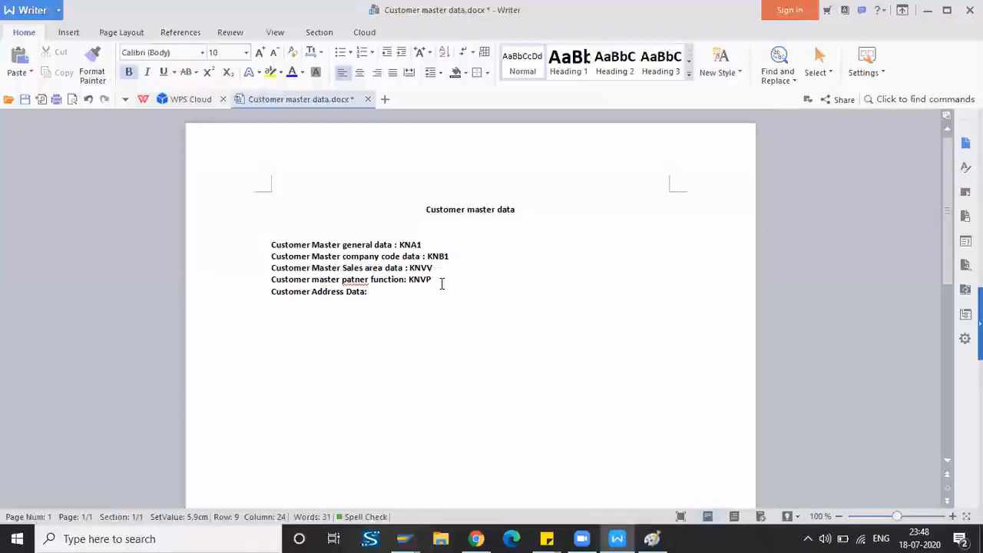
{"action": "type", "text": "ADRC"}
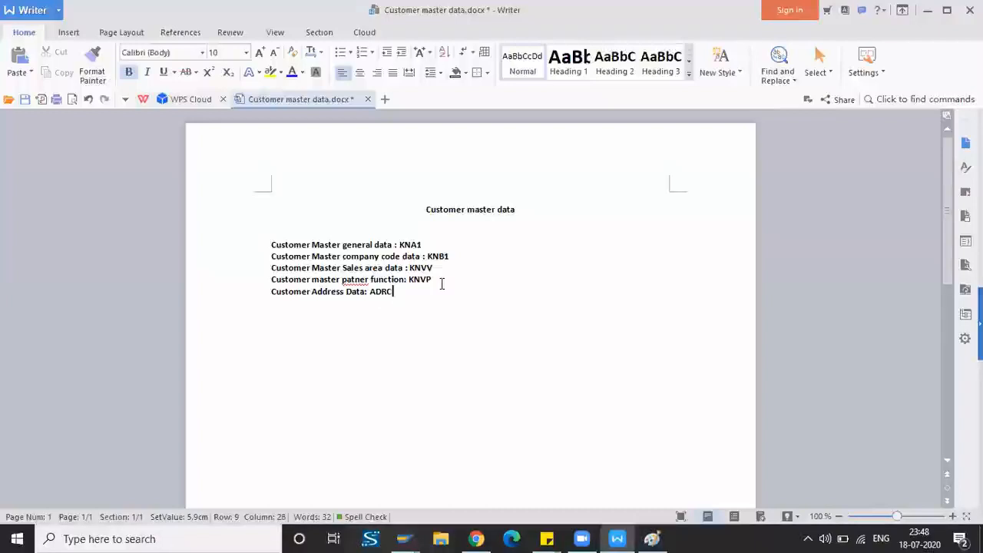
- Save the document with the completed list of customer master tables
{"action": "left_click", "coordinate": [370, 294]}
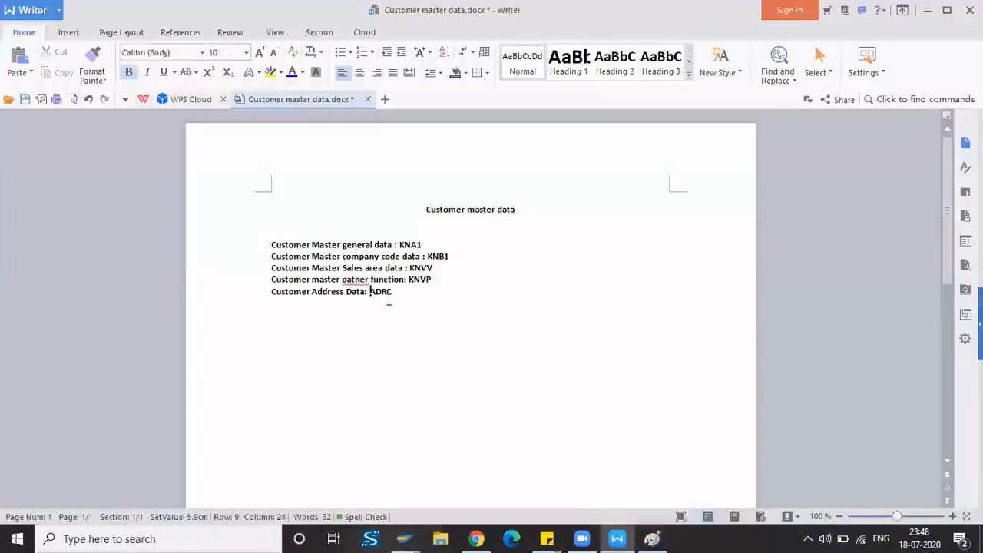
{"action": "key", "text": "ctrl+s"}
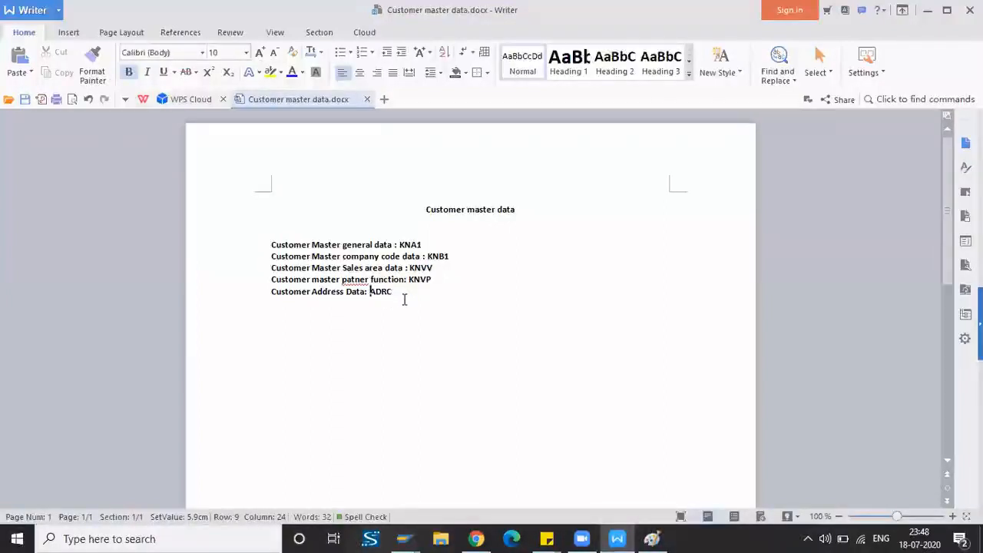
{"action": "left_click_drag", "start_coordinate": [396, 291], "coordinate": [270, 244]}
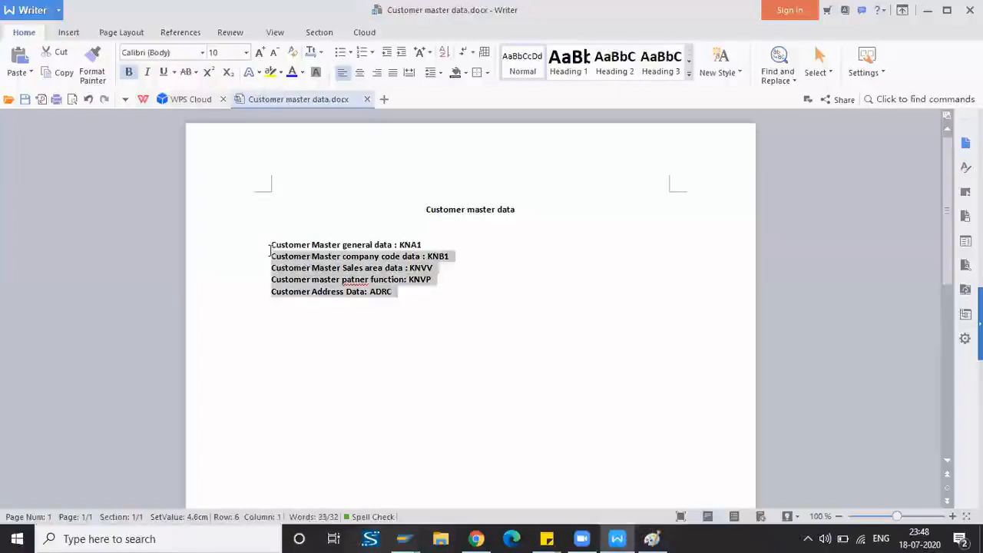
{"action": "left_click", "coordinate": [403, 292]}
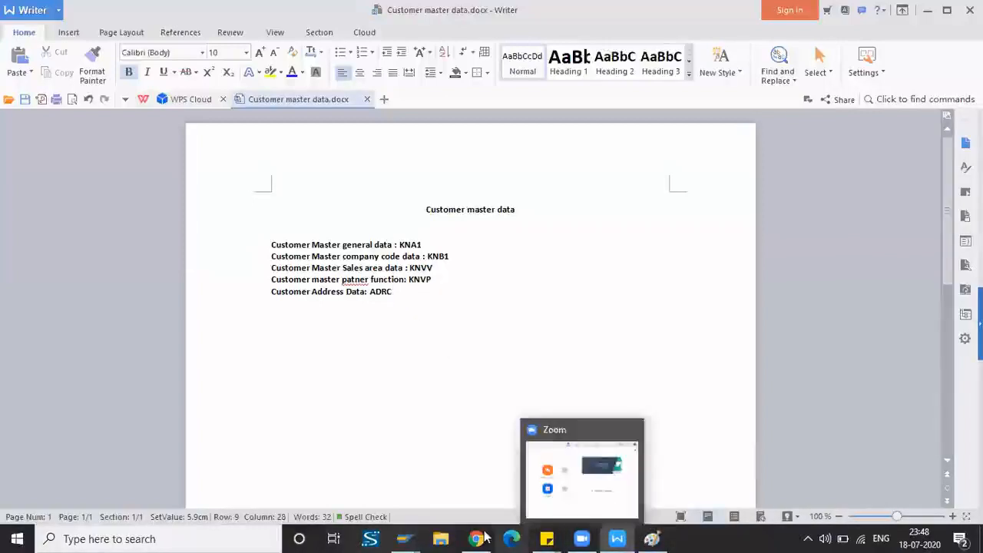
- Switch to the SAP session showing the billing document types and open transaction SE16N there
{"action": "mouse_move", "coordinate": [444, 521]}
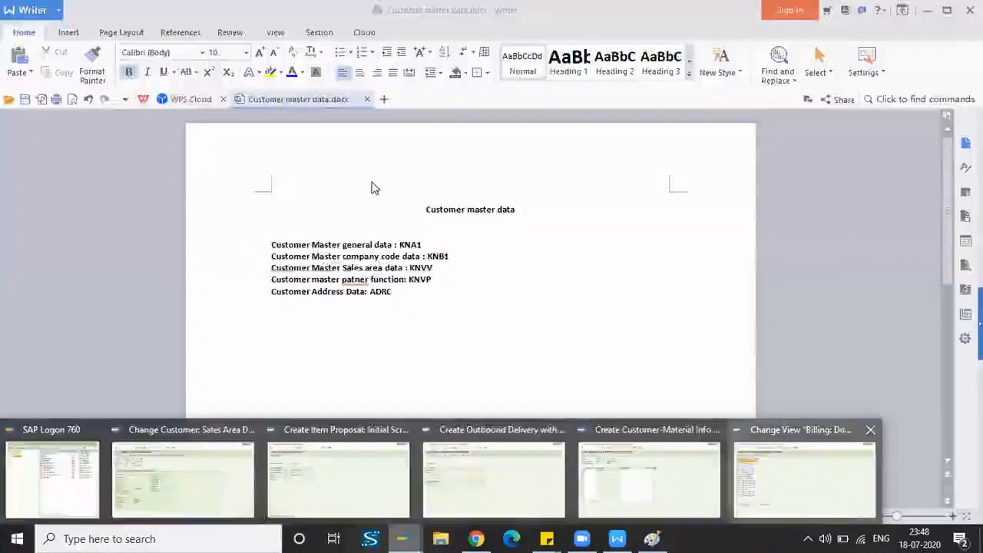
{"action": "left_click", "coordinate": [799, 488]}
{"action": "left_click", "coordinate": [103, 38]}
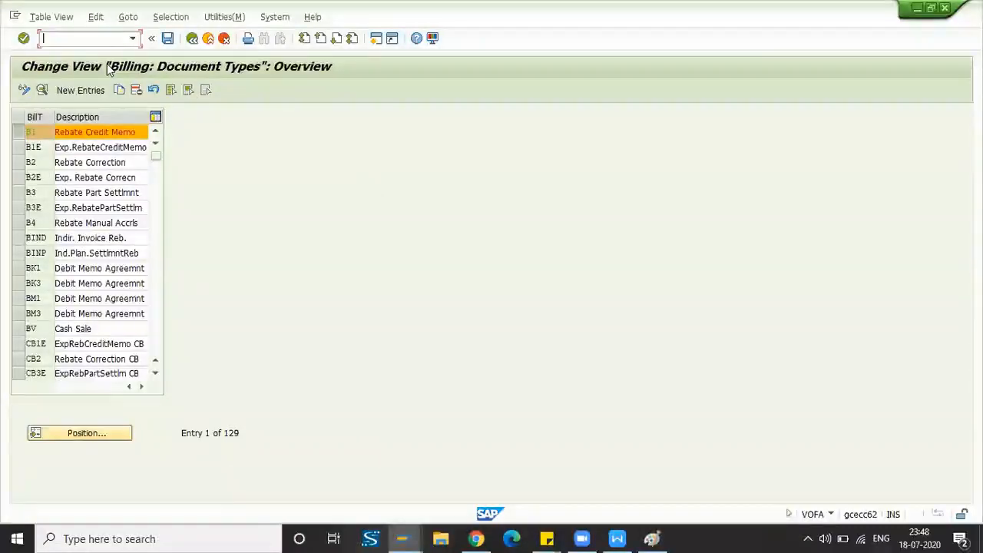
{"action": "type", "text": "/n"}
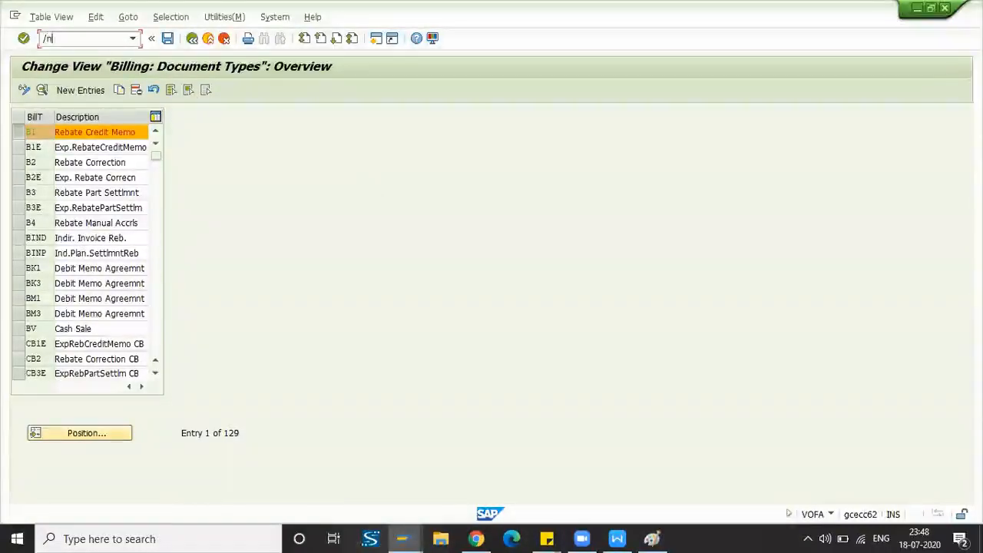
{"action": "type", "text": "se16n"}
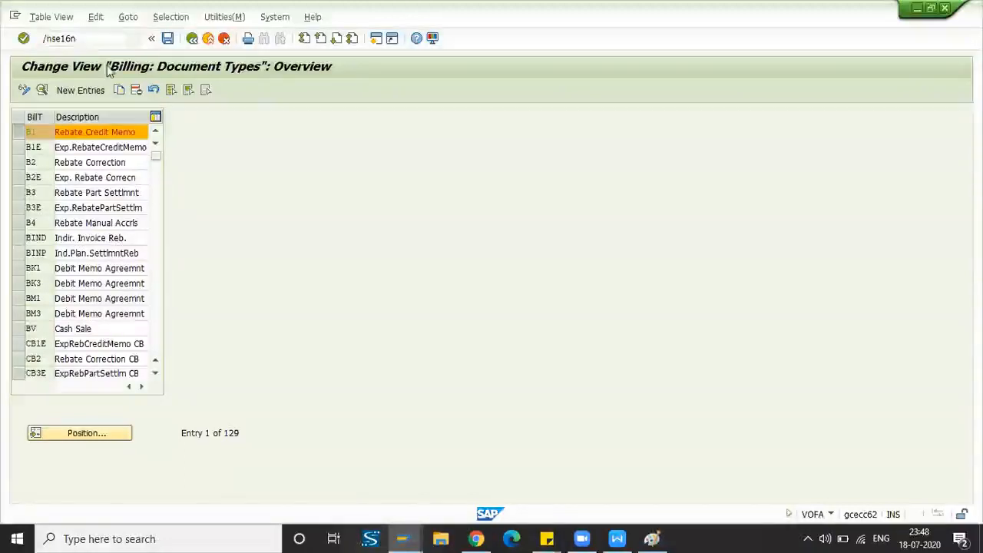
{"action": "key", "text": "Return"}
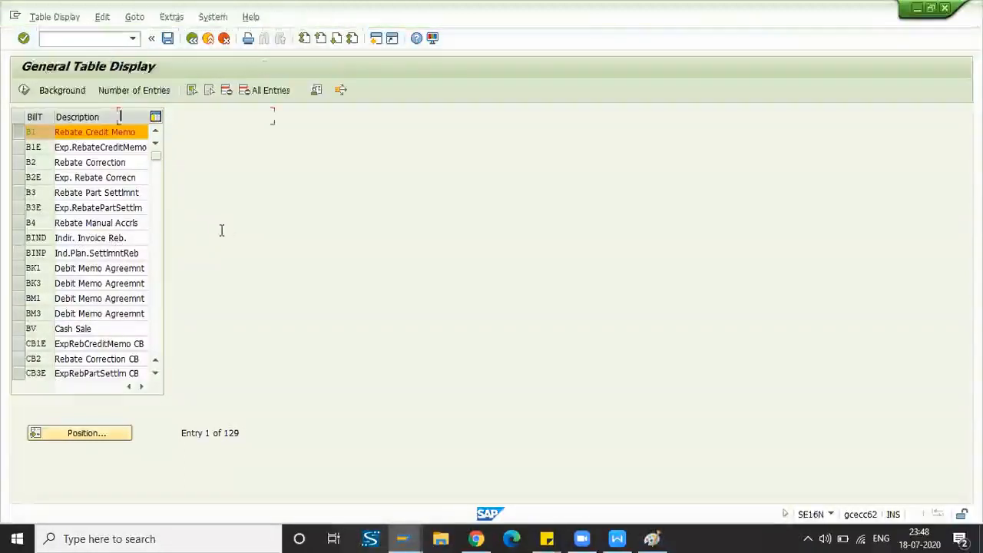
- Return to the Writer document and insert an empty justified line directly above the general data line
{"action": "left_click", "coordinate": [616, 538]}
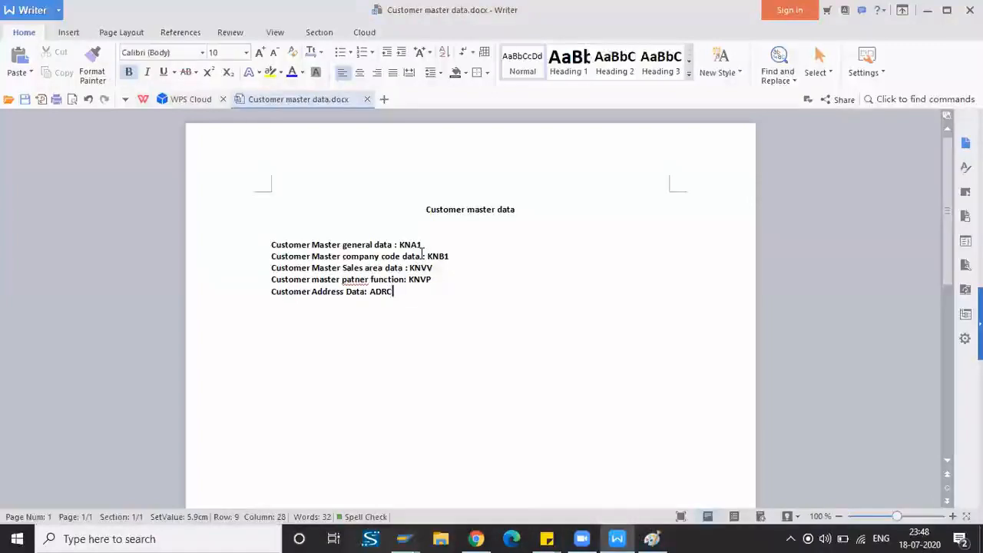
{"action": "left_click", "coordinate": [312, 235]}
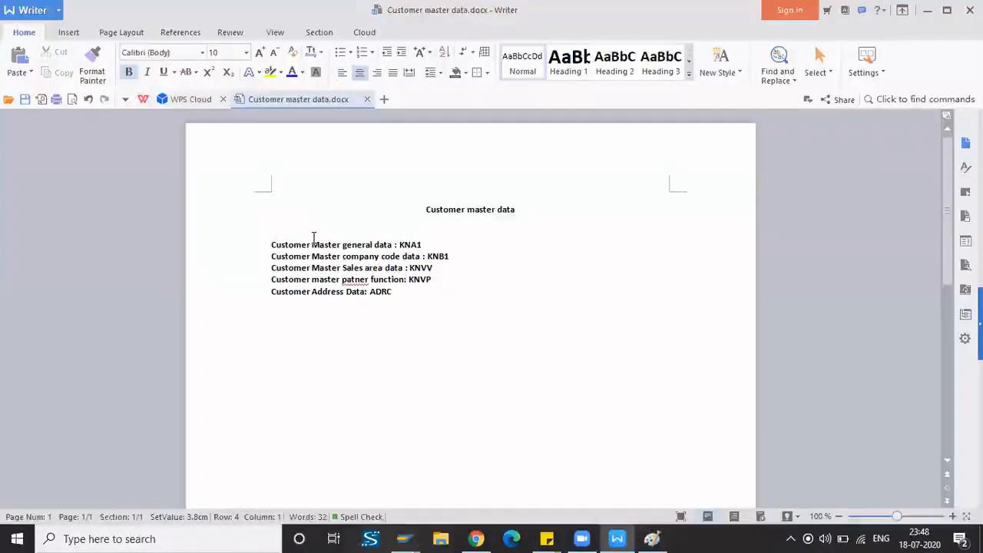
{"action": "key", "text": "Return"}
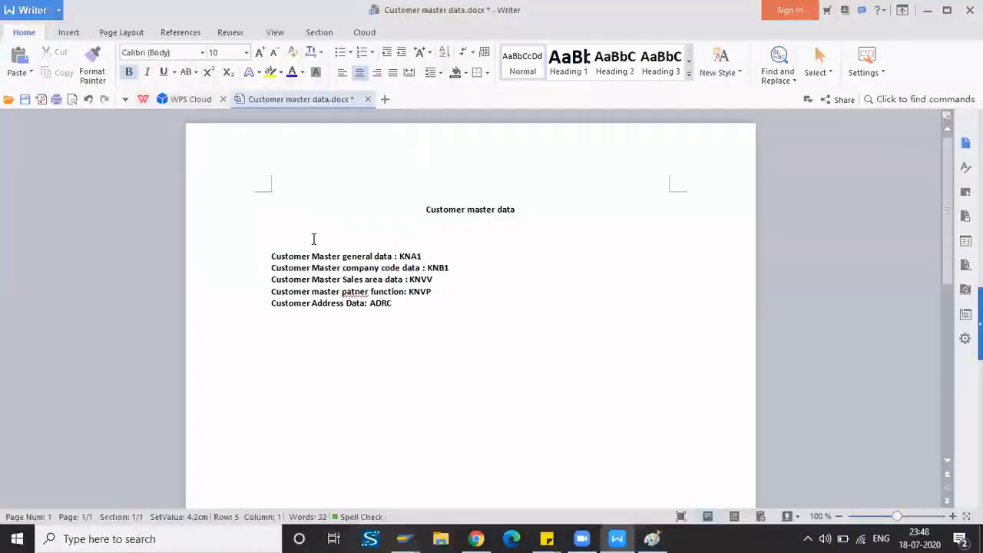
{"action": "key", "text": "ctrl+j"}
- Enter "T.code to check any table: Se16N" on the empty line above the table list
{"action": "type", "text": "T"}
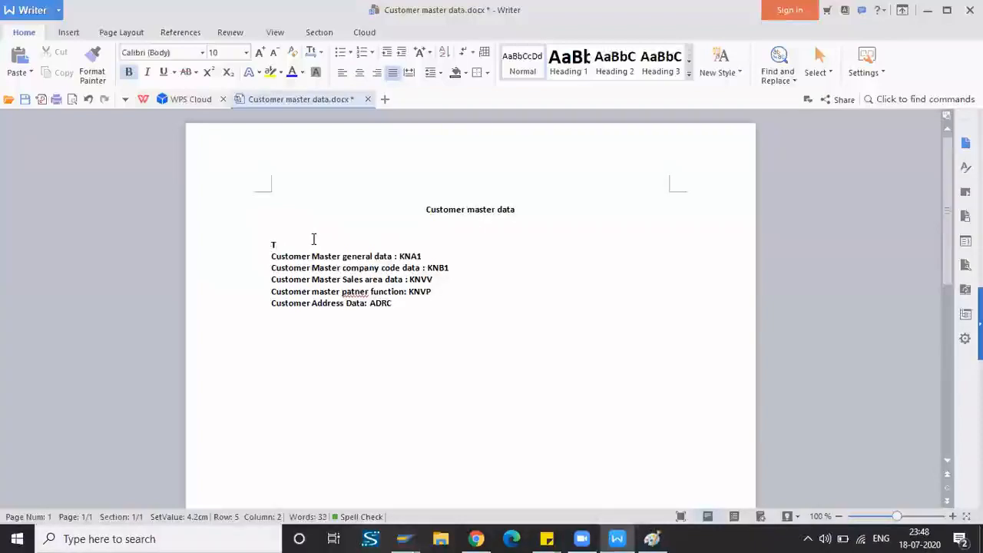
{"action": "type", "text": ".code "}
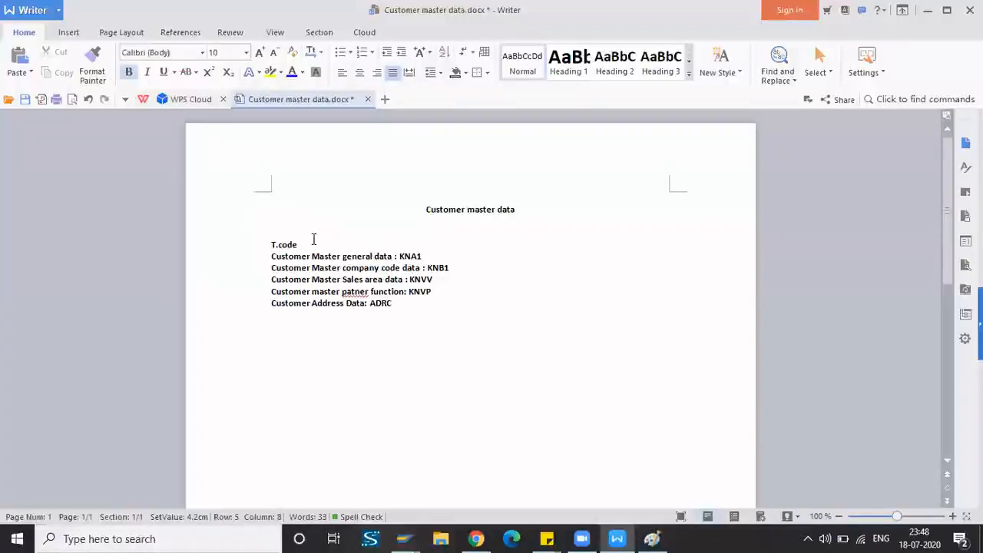
{"action": "type", "text": "to check an"}
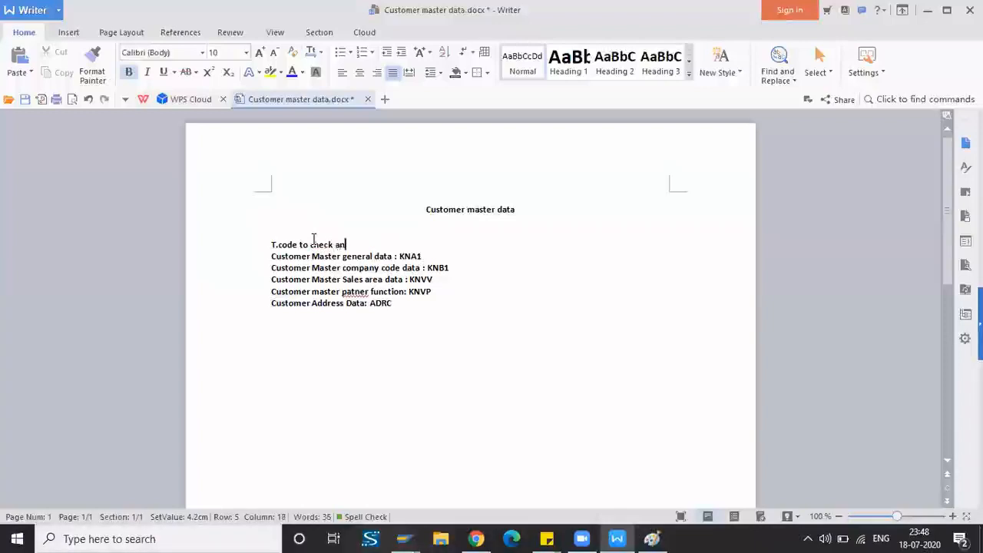
{"action": "type", "text": "y table: "}
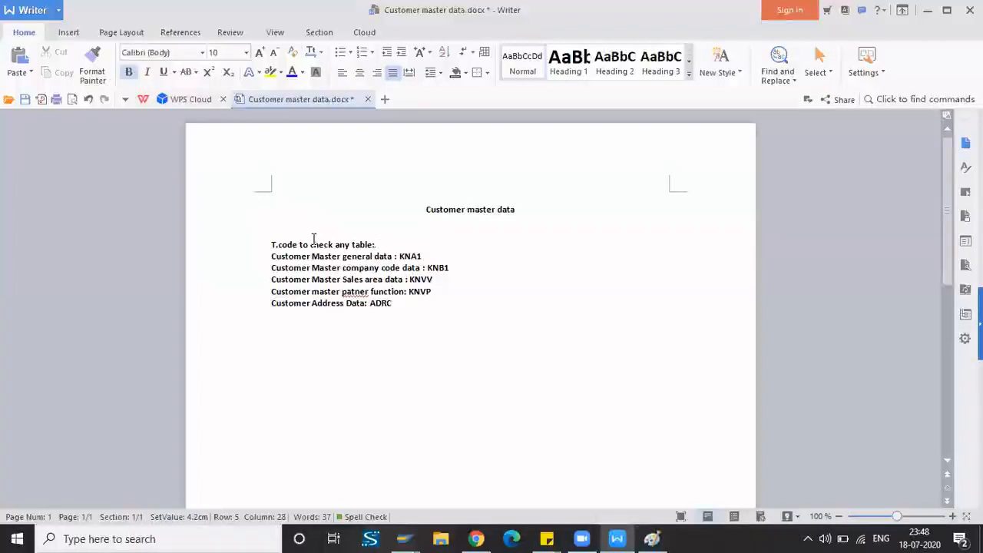
{"action": "type", "text": "S"}
{"action": "type", "text": "E"}
{"action": "type", "text": "e16N"}
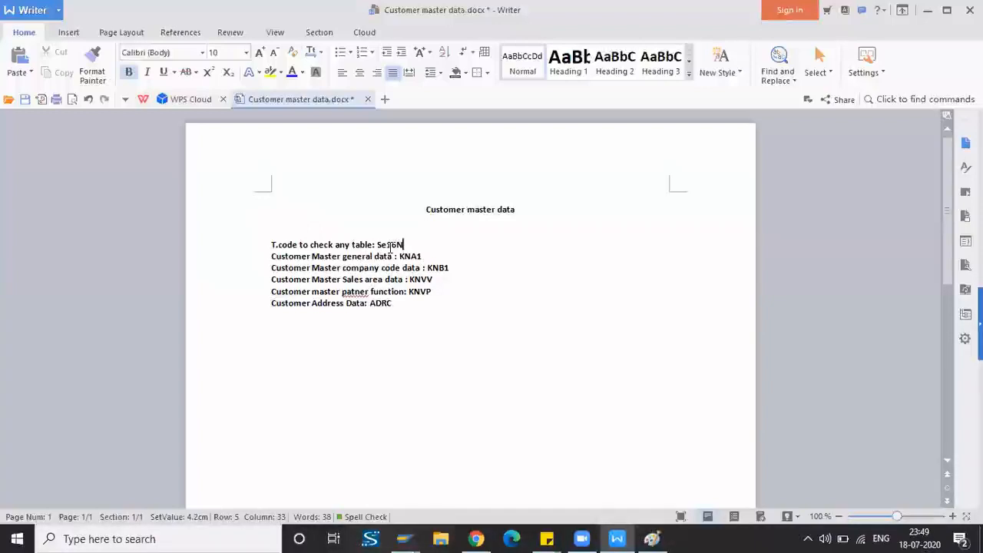
- Switch to the SAP session, leave General Table Display, and start transaction SE16N again from SAP Easy Access
{"action": "key", "text": "alt+Tab"}
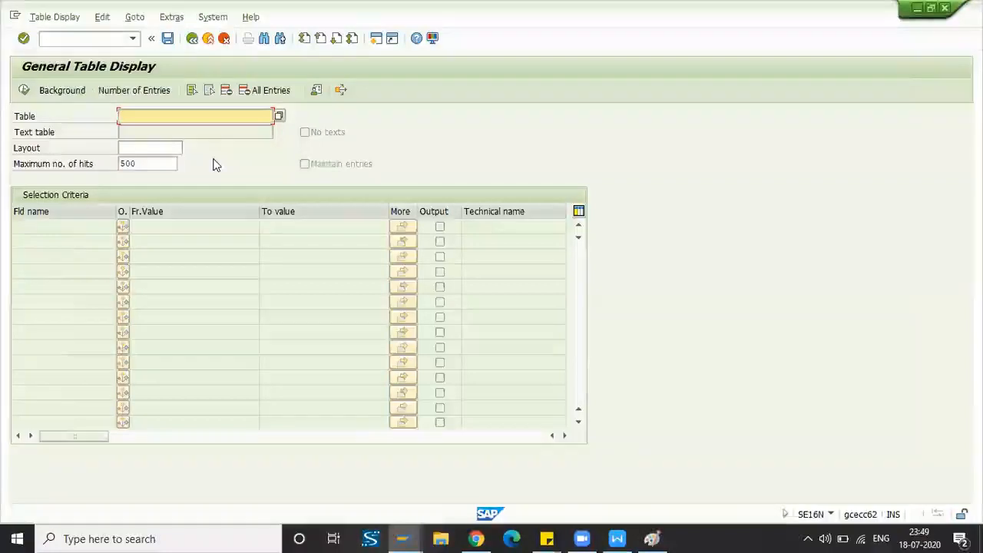
{"action": "left_click", "coordinate": [192, 38]}
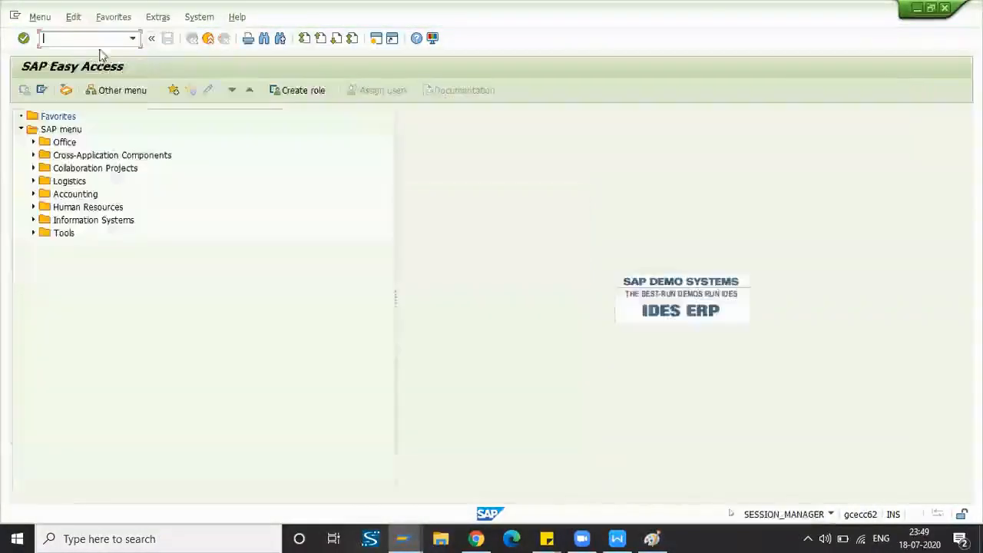
{"action": "type", "text": "se16n"}
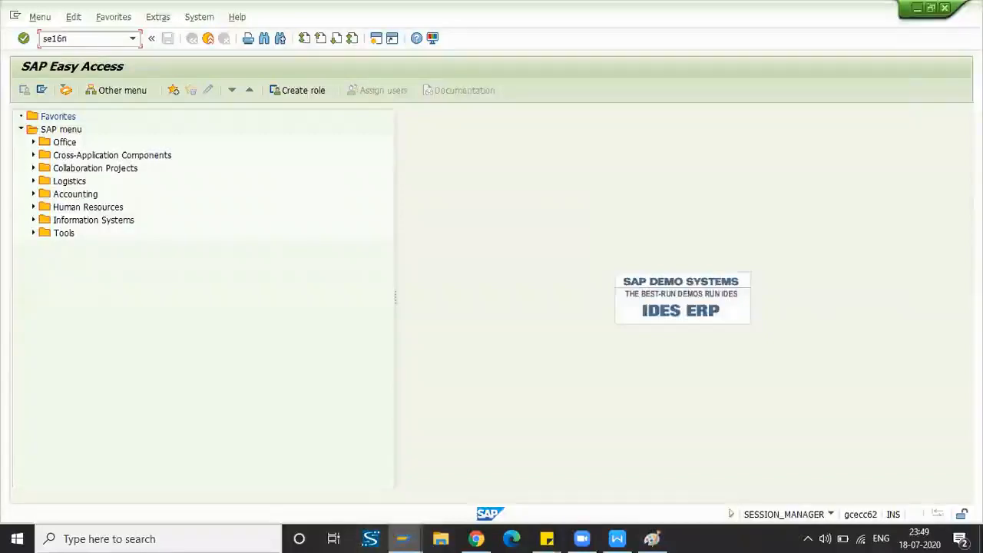
{"action": "key", "text": "Return"}
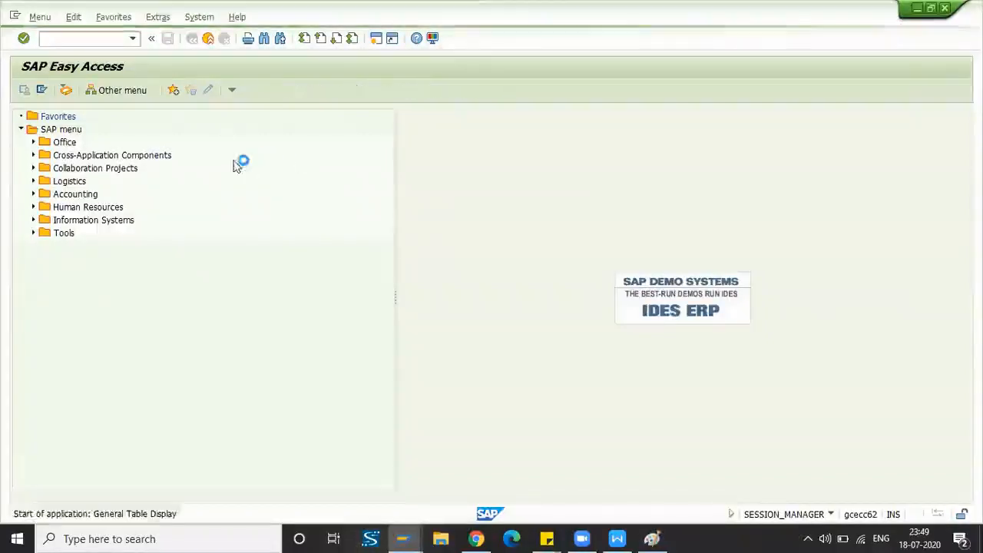
- Load table KNA1 in General Table Display and look through its selection fields
{"action": "type", "text": "kn"}
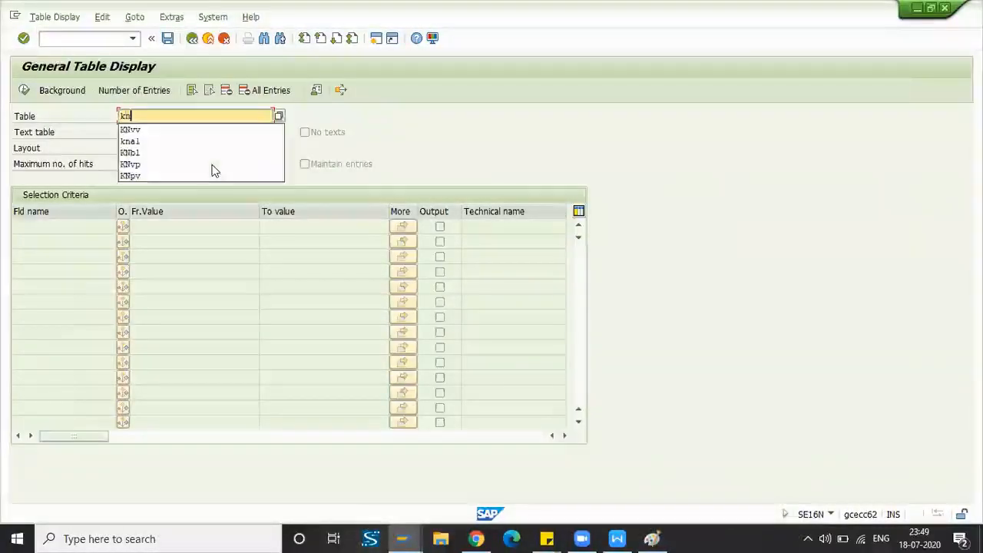
{"action": "type", "text": "a1"}
{"action": "key", "text": "Return"}
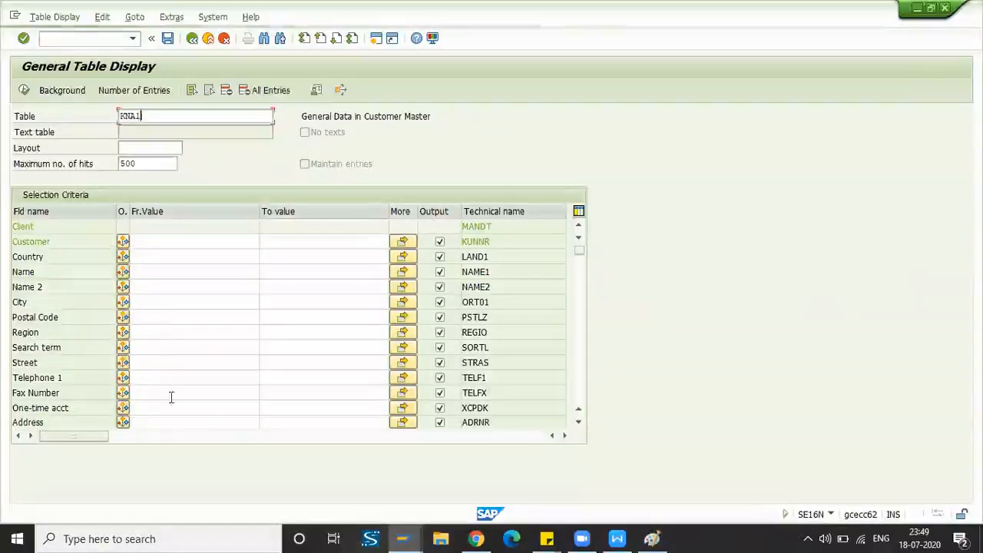
{"action": "scroll", "coordinate": [171, 398], "scroll_direction": "down", "scroll_amount": 1}
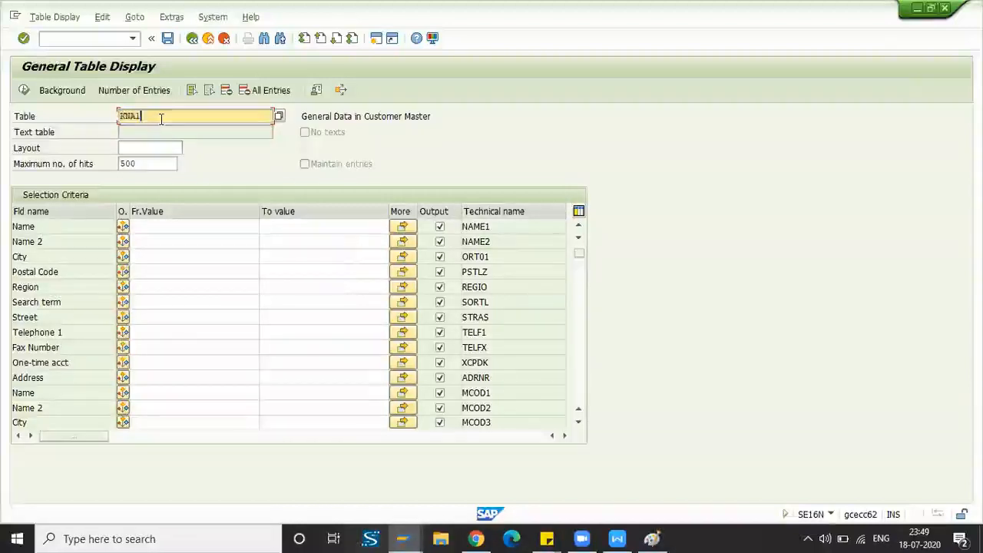
- Replace the table with KNB1, load its selection fields, and display the entries without any selection restriction
{"action": "key", "text": "BackSpace"}
{"action": "key", "text": "BackSpace"}
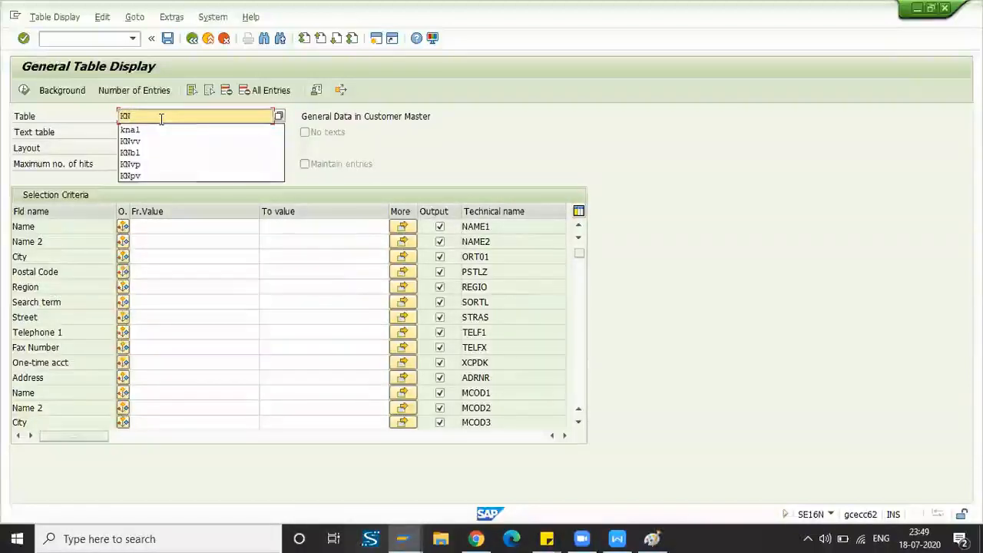
{"action": "type", "text": "ba"}
{"action": "key", "text": "Return"}
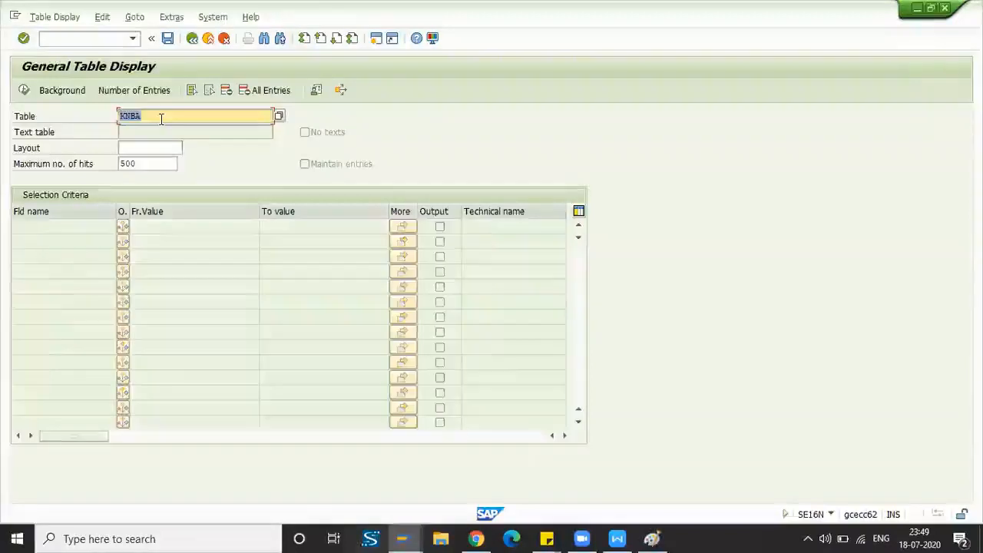
{"action": "key", "text": "BackSpace"}
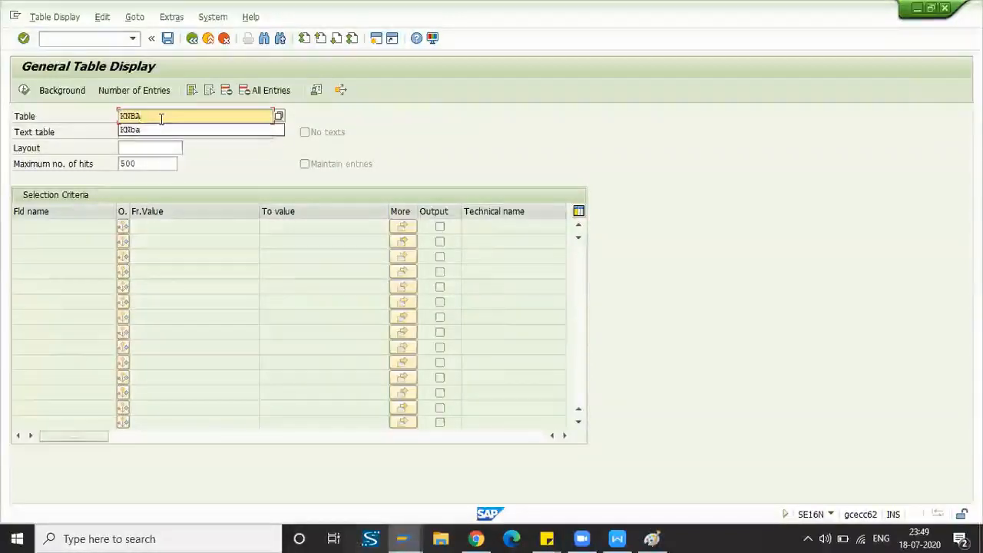
{"action": "key", "text": "BackSpace"}
{"action": "type", "text": "1"}
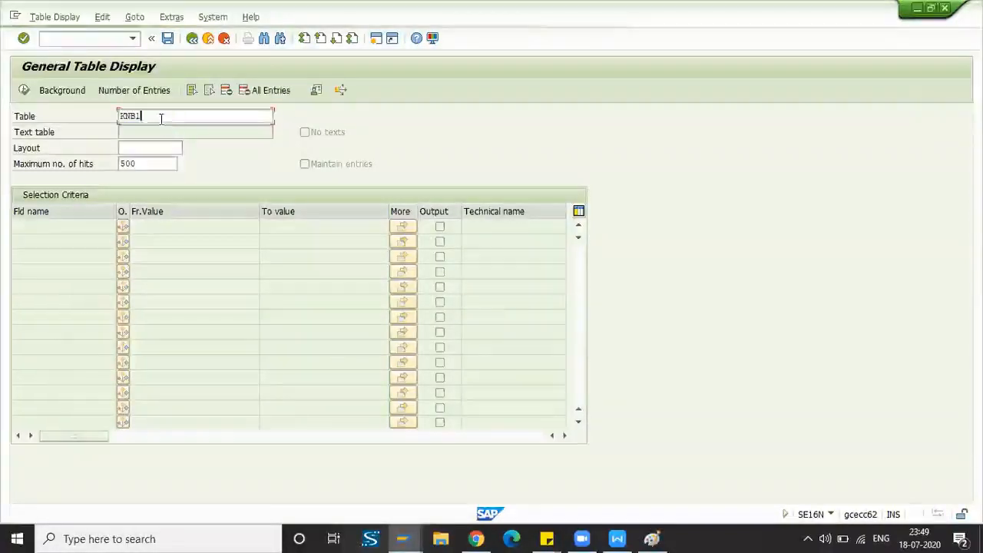
{"action": "key", "text": "Return"}
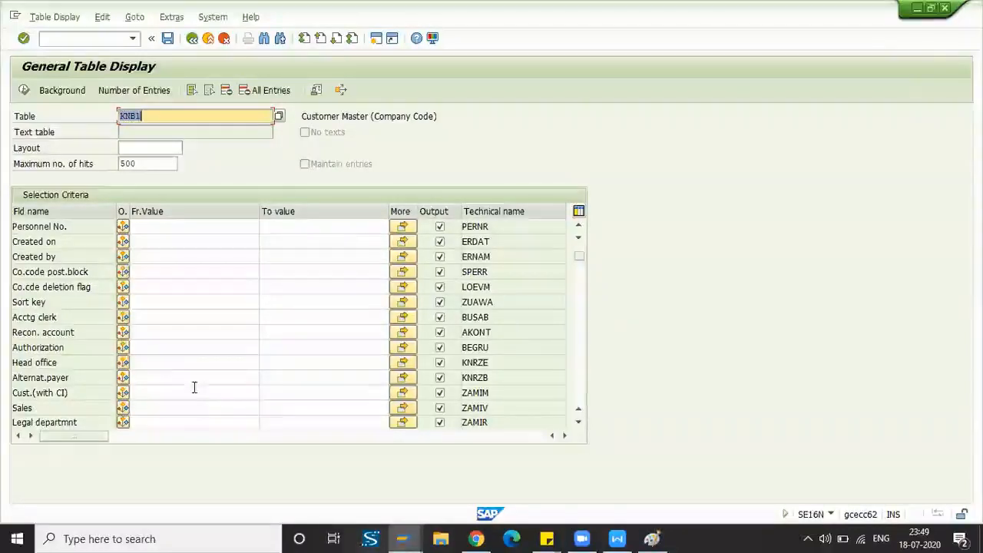
{"action": "left_click", "coordinate": [145, 334]}
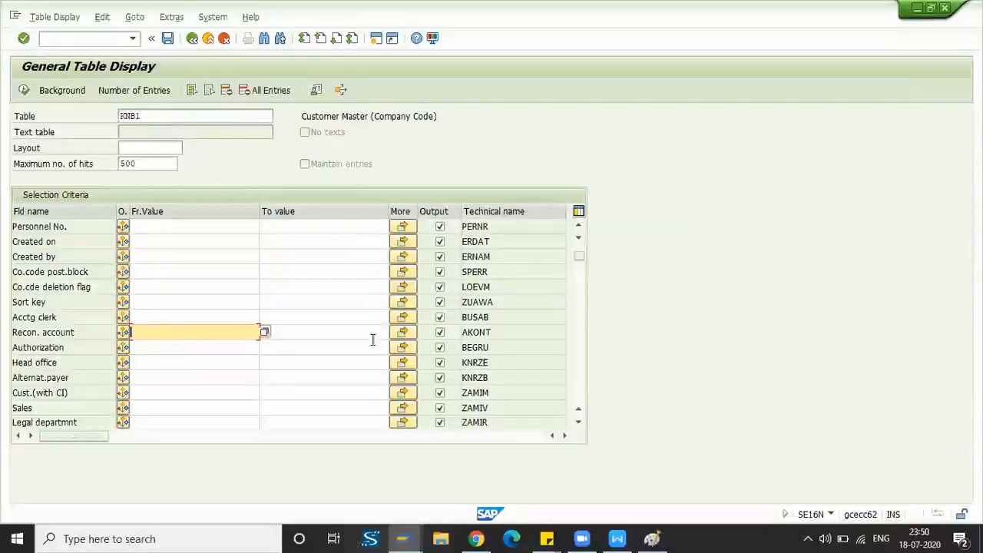
{"action": "left_click", "coordinate": [24, 90]}
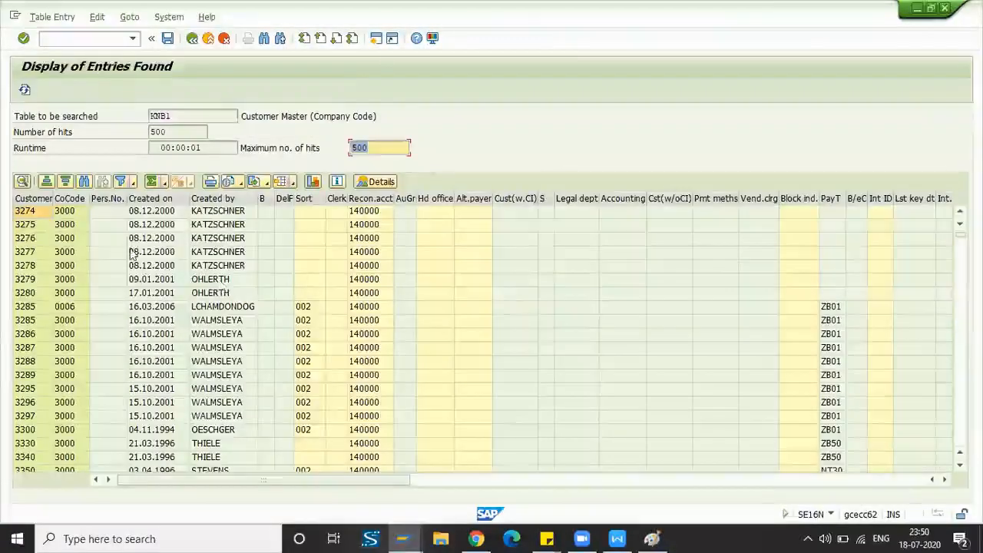
- Examine the company code and reconciliation account columns throughout the KNB1 entries, and return to the selection screen
{"action": "scroll", "coordinate": [114, 228], "scroll_direction": "down", "scroll_amount": 3}
{"action": "scroll", "coordinate": [113, 229], "scroll_direction": "down", "scroll_amount": 1}
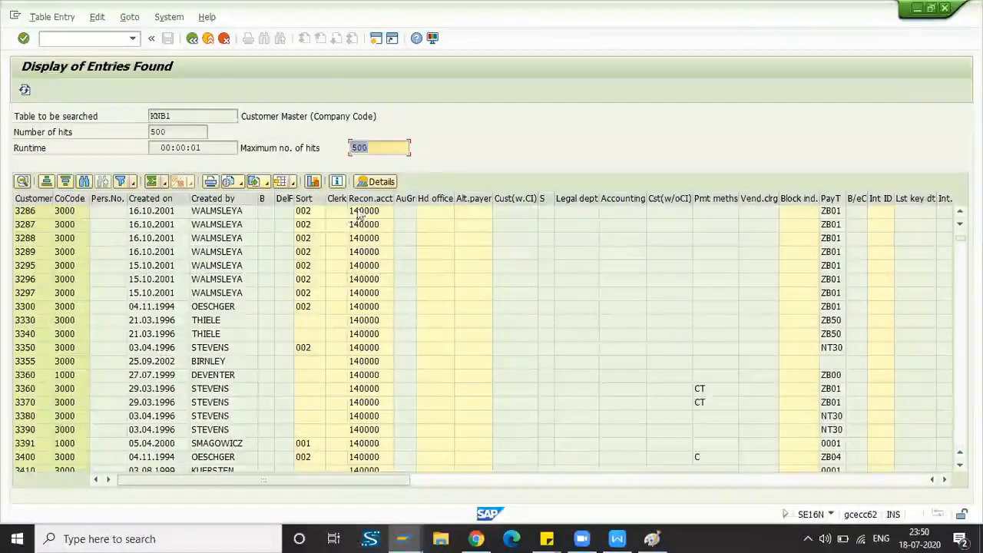
{"action": "scroll", "coordinate": [372, 299], "scroll_direction": "down", "scroll_amount": 5}
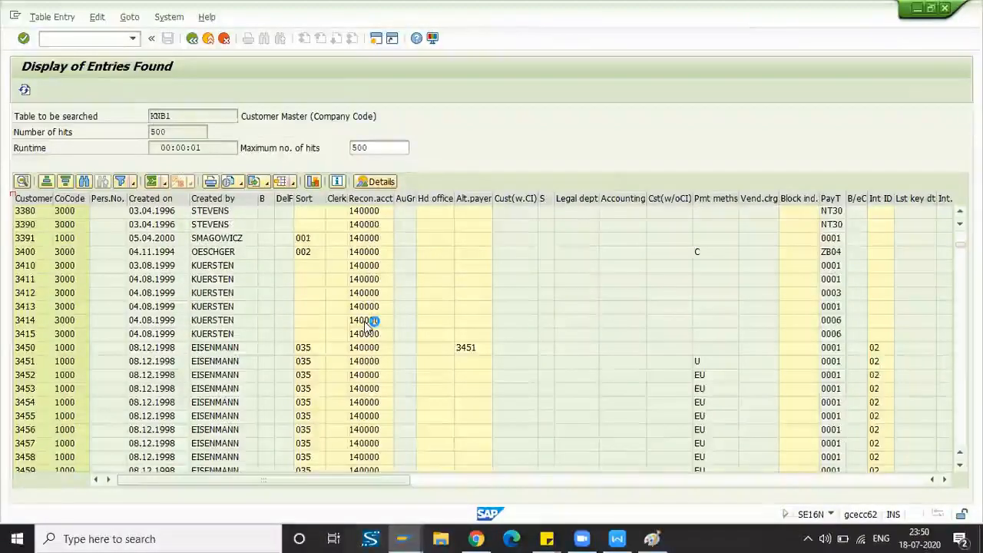
{"action": "scroll", "coordinate": [31, 347], "scroll_direction": "down", "scroll_amount": 2}
{"action": "scroll", "coordinate": [351, 281], "scroll_direction": "down", "scroll_amount": 1}
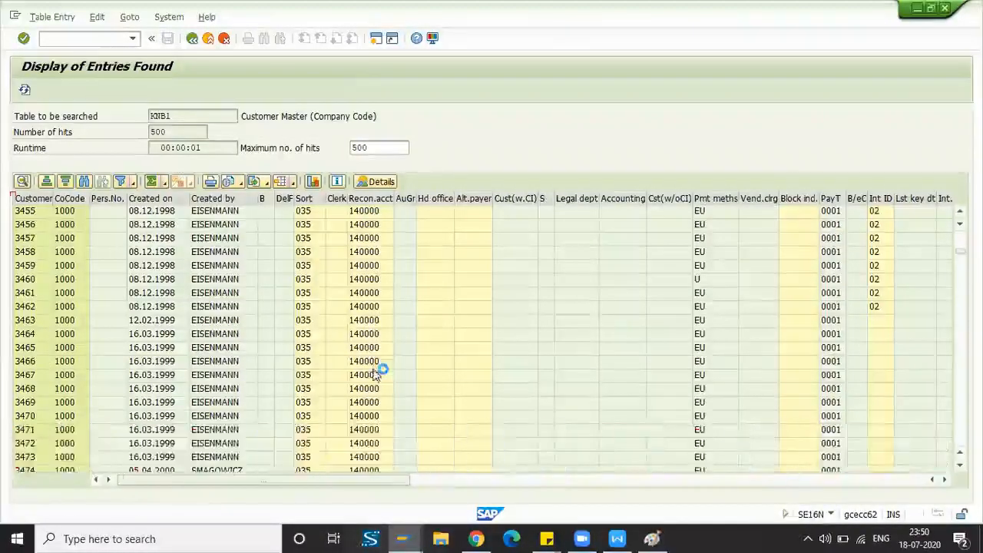
{"action": "scroll", "coordinate": [378, 390], "scroll_direction": "down", "scroll_amount": 5}
{"action": "scroll", "coordinate": [375, 396], "scroll_direction": "down", "scroll_amount": 10}
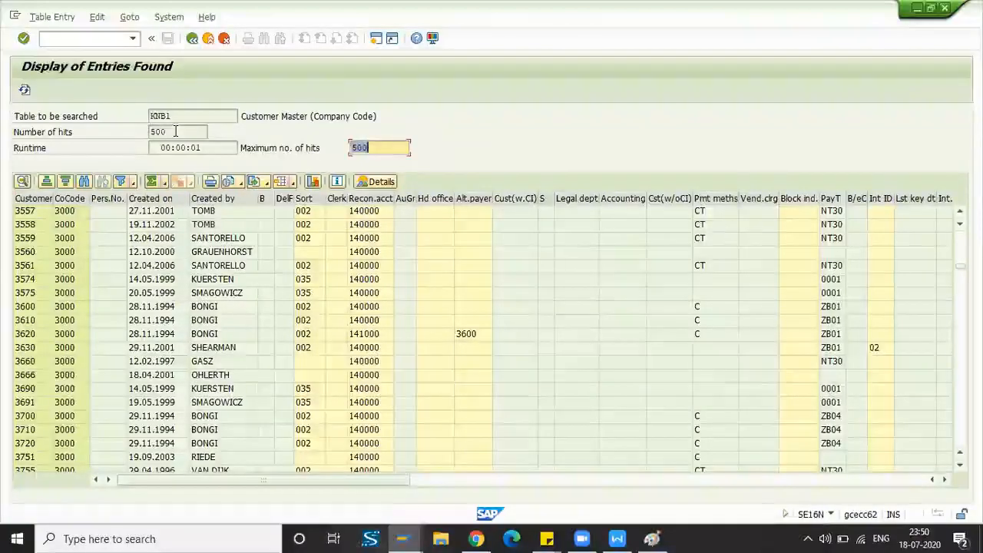
{"action": "scroll", "coordinate": [381, 345], "scroll_direction": "down", "scroll_amount": 1}
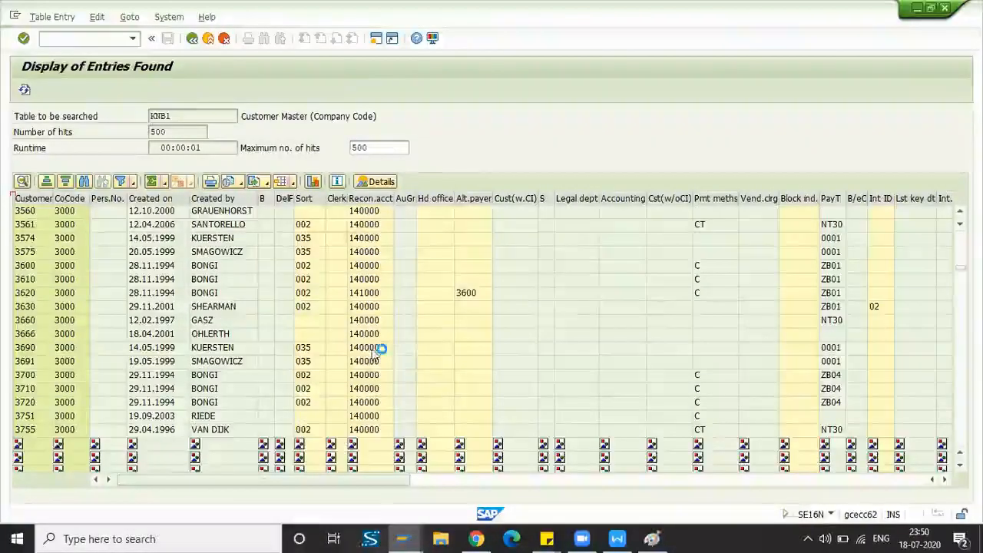
{"action": "scroll", "coordinate": [410, 420], "scroll_direction": "down", "scroll_amount": 5}
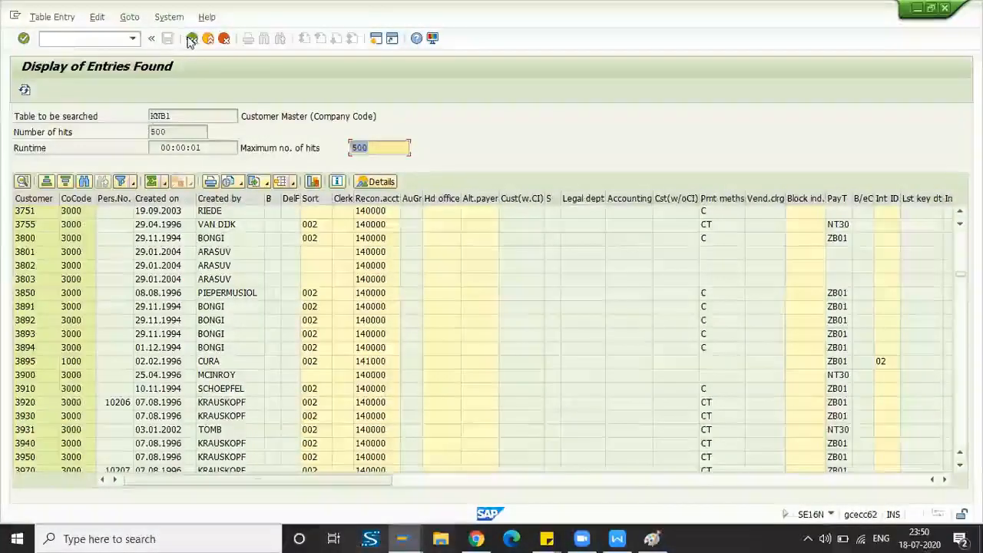
{"action": "key", "text": "F3"}
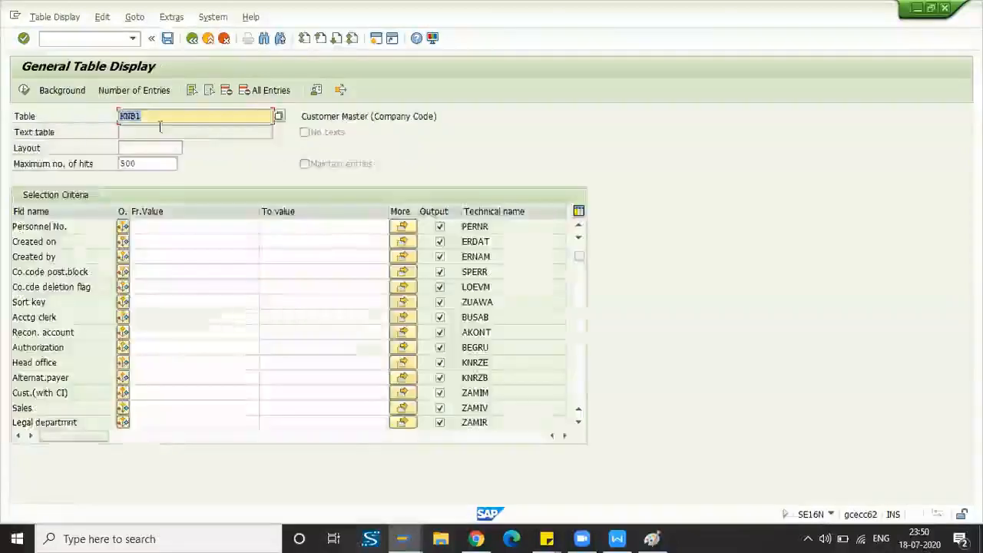
- Change the table to KNVV and display its customer sales data entries
{"action": "key", "text": "BackSpace"}
{"action": "key", "text": "BackSpace"}
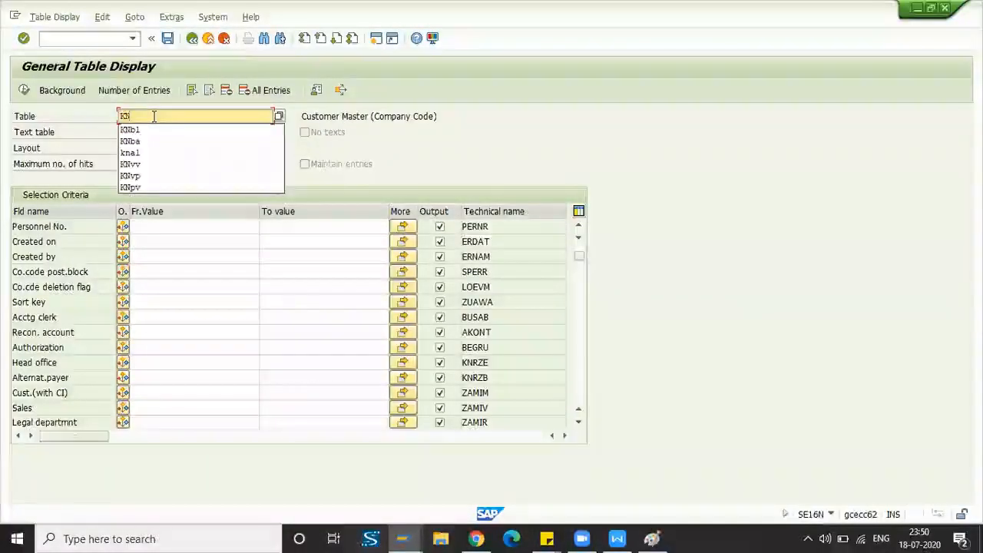
{"action": "type", "text": "vv"}
{"action": "key", "text": "Return"}
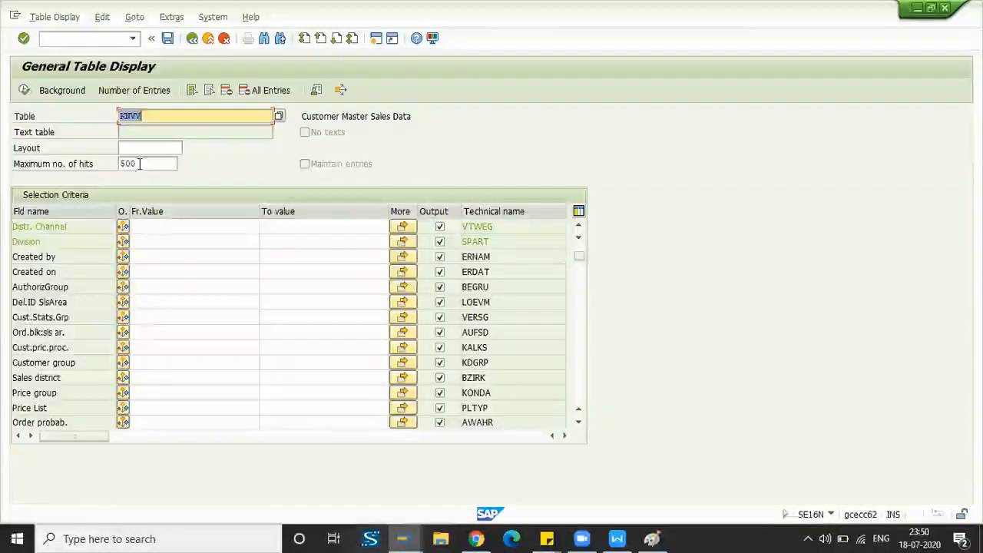
{"action": "left_click", "coordinate": [25, 93]}
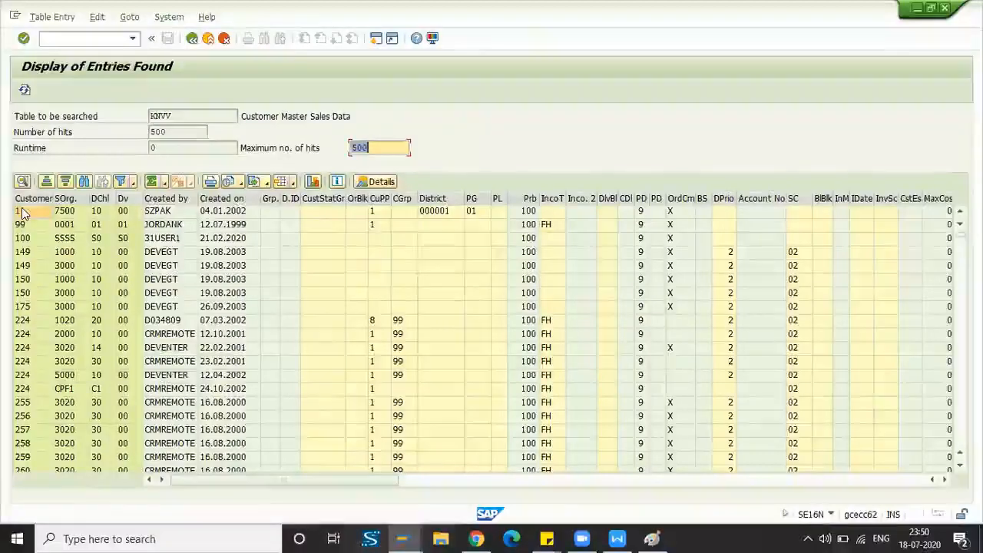
- Examine the sales organization, distribution channel and division in the KNVV entries, and return to the selection screen
{"action": "left_click", "coordinate": [64, 214]}
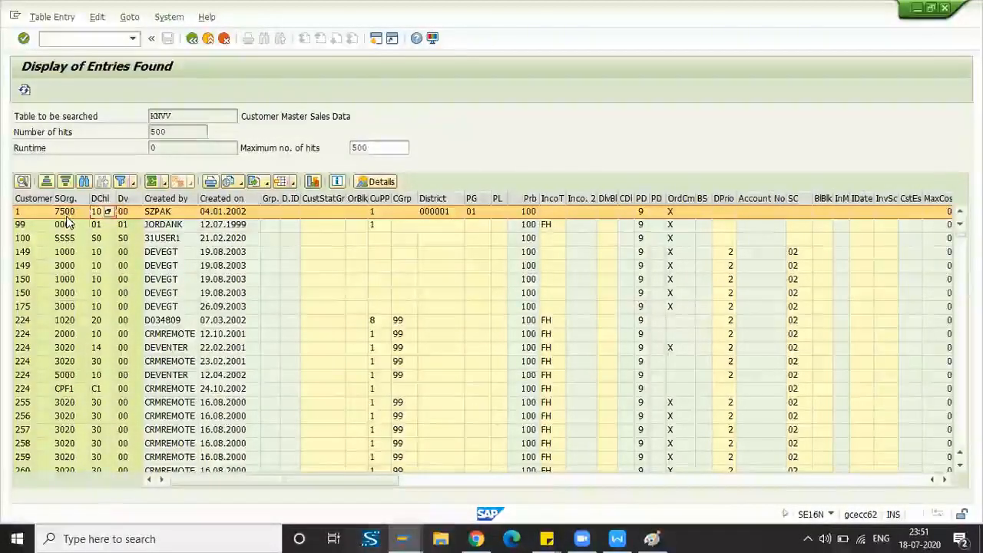
{"action": "left_click", "coordinate": [130, 214]}
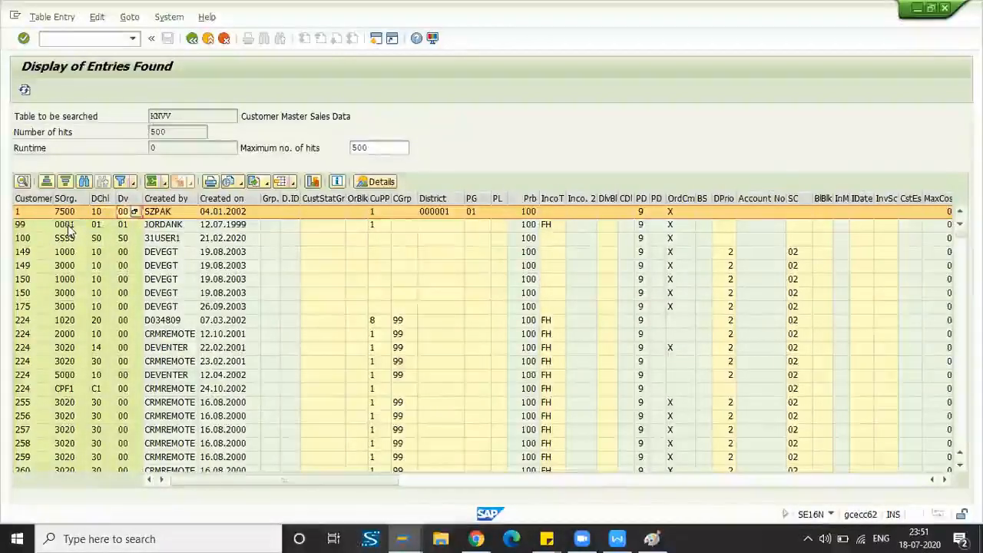
{"action": "scroll", "coordinate": [80, 360], "scroll_direction": "down", "scroll_amount": 6}
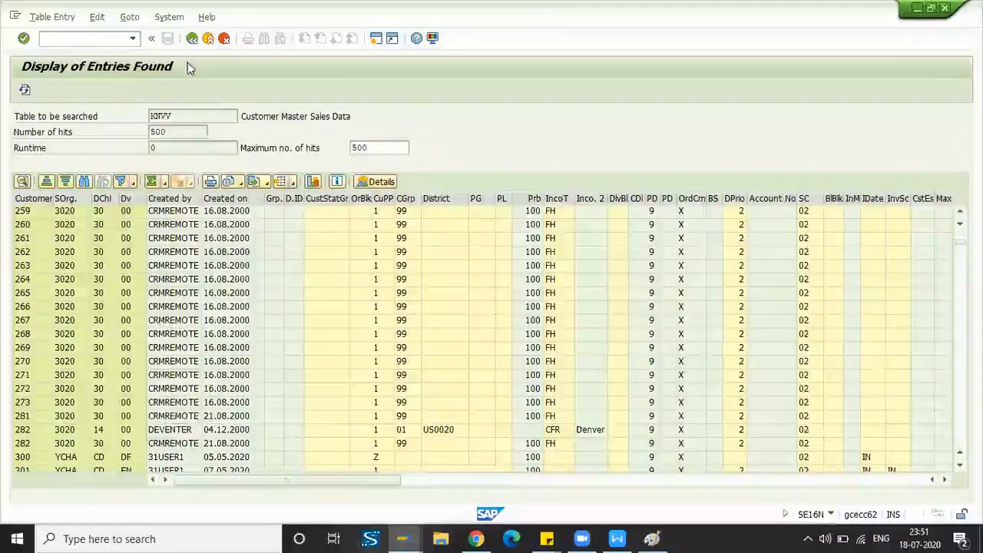
{"action": "left_click", "coordinate": [193, 38]}
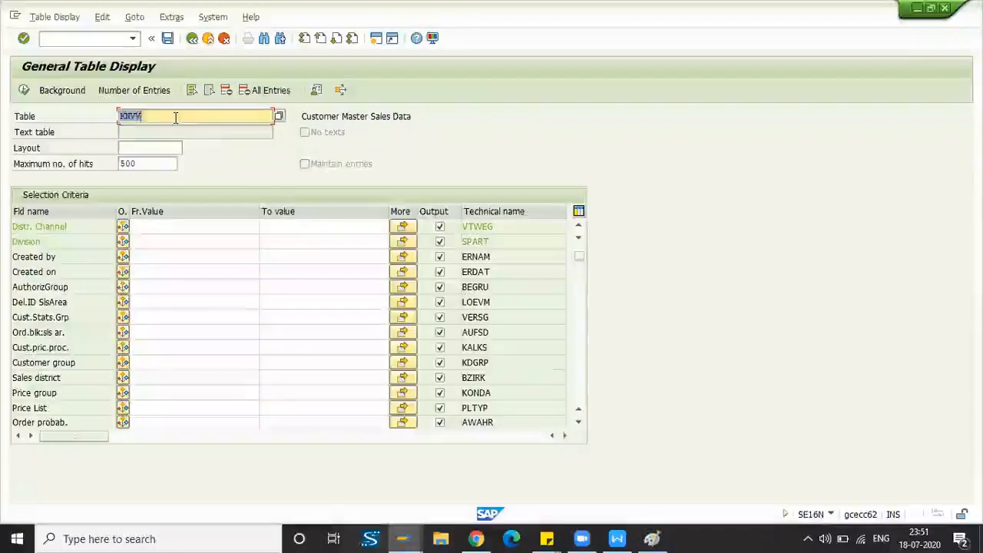
- Change the table to KNVP and load its partner function selection fields
{"action": "key", "text": "BackSpace"}
{"action": "key", "text": "BackSpace"}
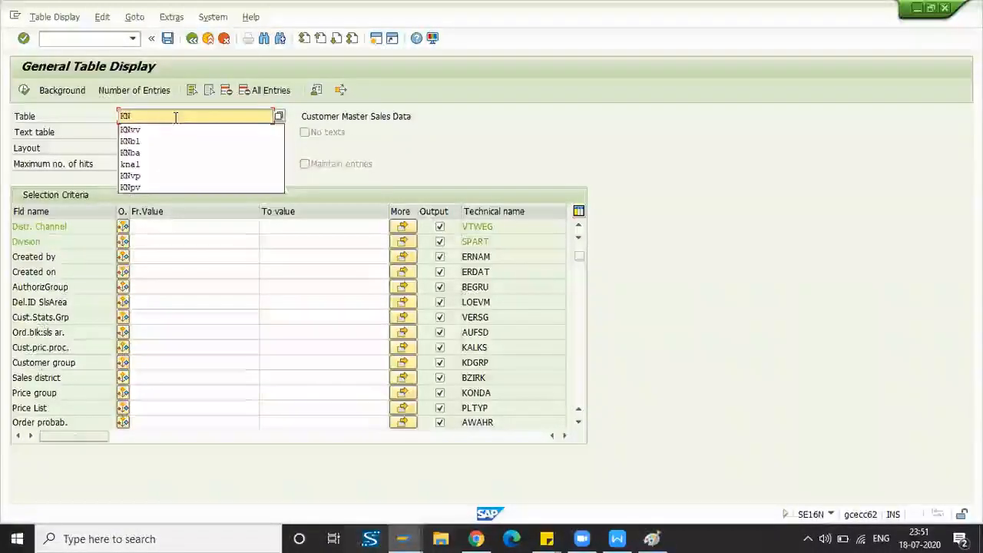
{"action": "type", "text": "vp"}
{"action": "key", "text": "Return"}
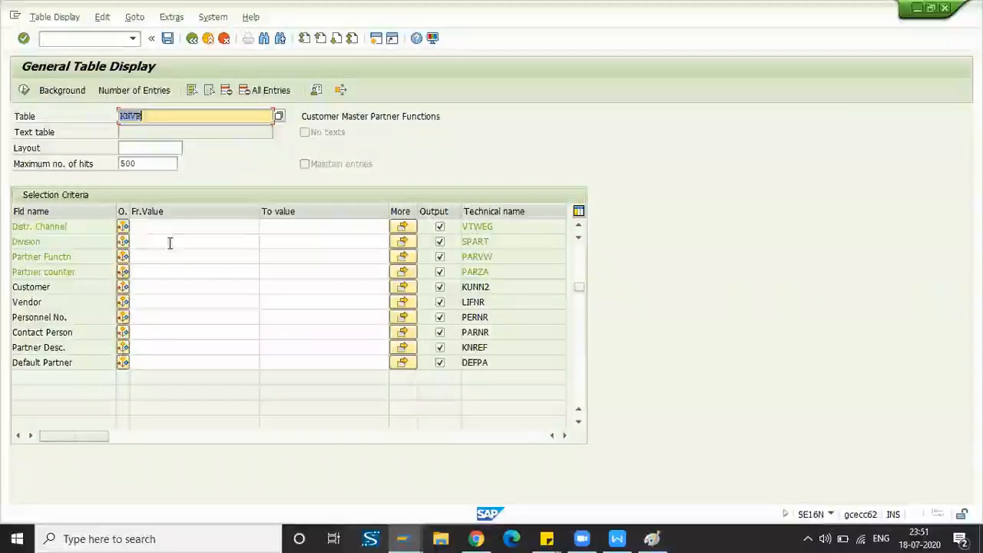
- Restrict the KUNN2 customer field to a customer number, display the matching KNVP partner functions, and return to the selection screen
{"action": "scroll", "coordinate": [151, 289], "scroll_direction": "up", "scroll_amount": 3}
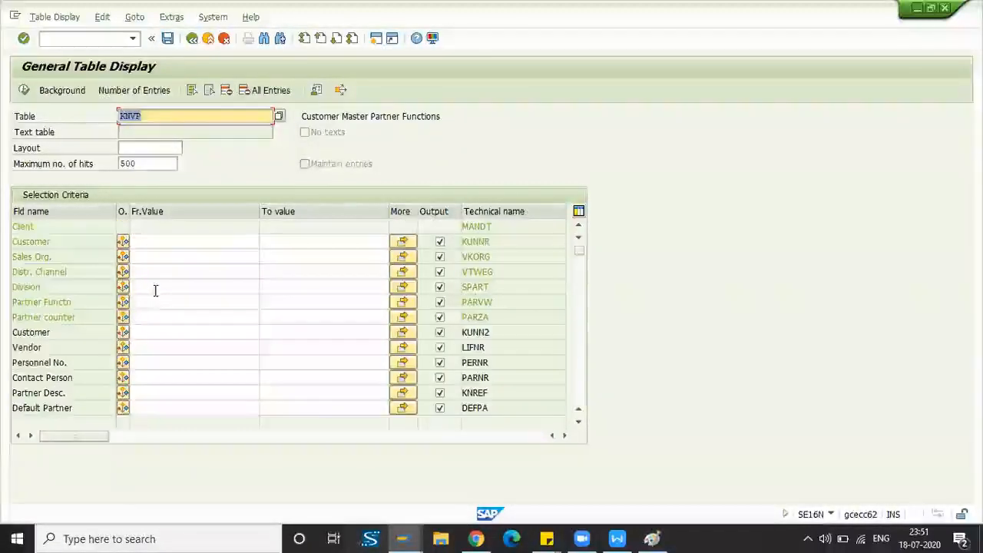
{"action": "left_click", "coordinate": [136, 332]}
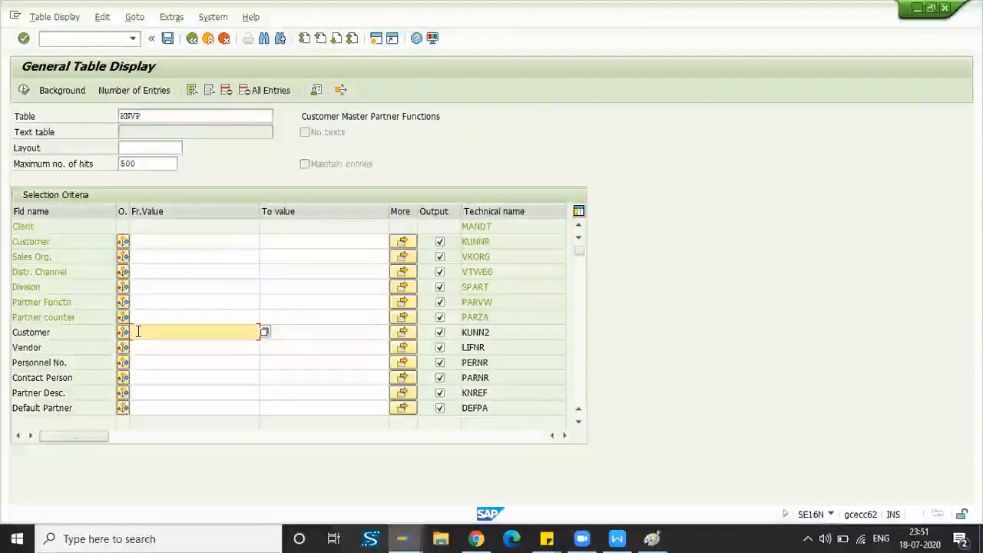
{"action": "type", "text": "1"}
{"action": "key", "text": "Return"}
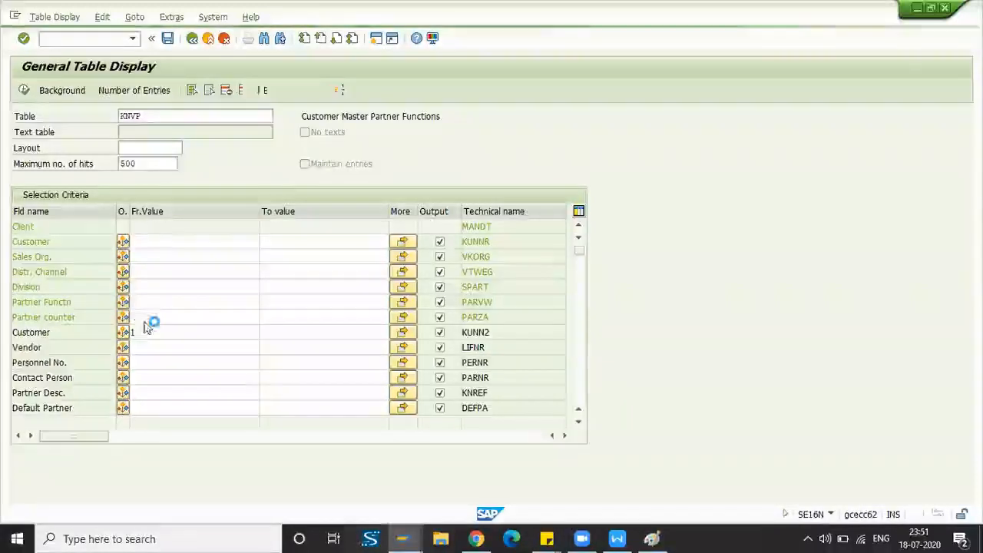
{"action": "left_click", "coordinate": [25, 90]}
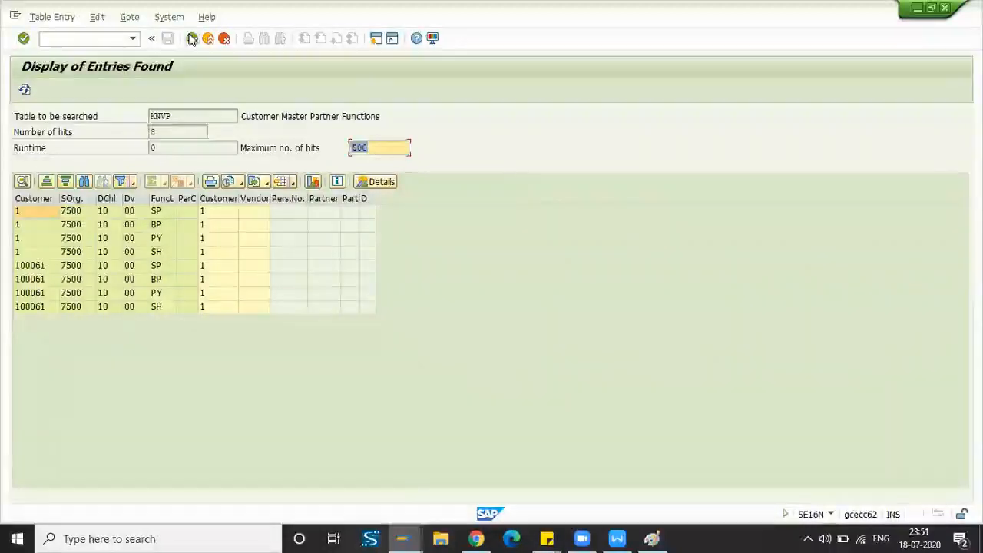
{"action": "left_click", "coordinate": [305, 259]}
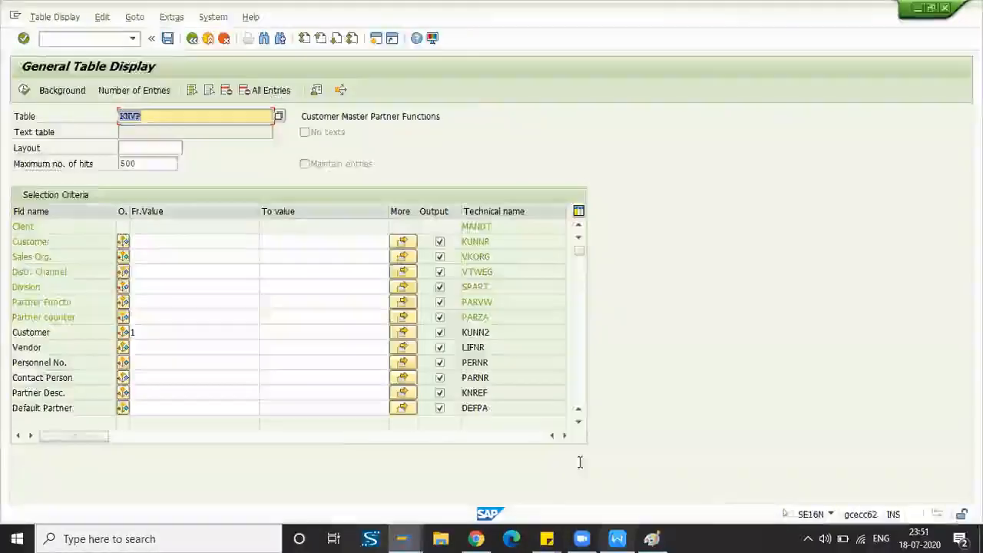
- Save the Writer document with the table list, and correct "patner" to "partner" in the KNVP line
{"action": "left_click", "coordinate": [618, 538]}
{"action": "left_click_drag", "start_coordinate": [402, 303], "coordinate": [254, 246]}
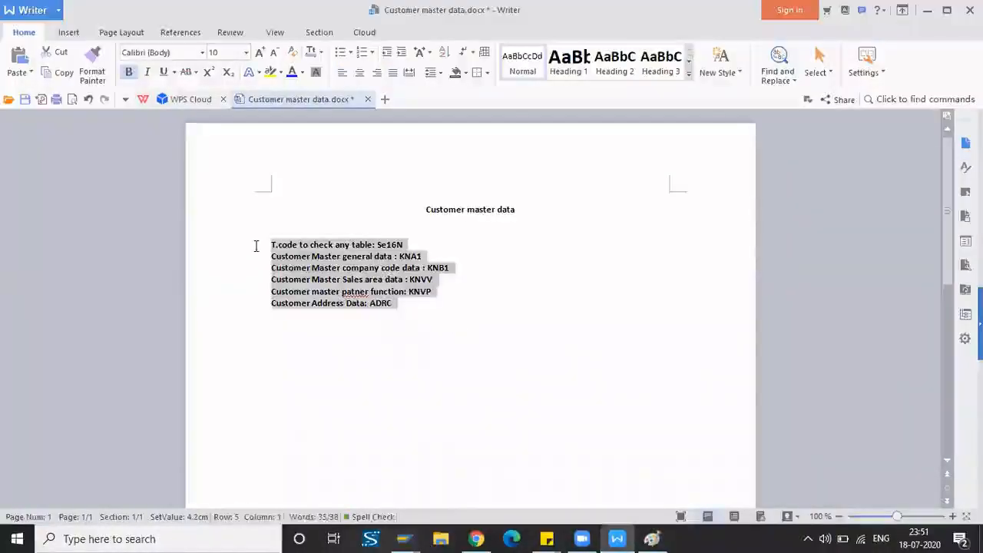
{"action": "left_click", "coordinate": [403, 304]}
{"action": "key", "text": "ctrl+s"}
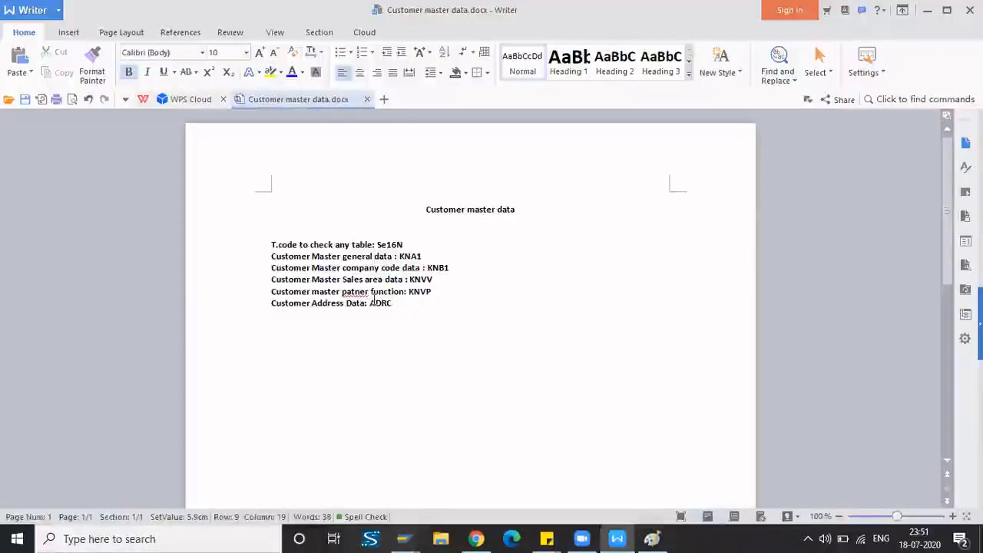
{"action": "type", "text": "r"}
{"action": "left_click", "coordinate": [408, 321]}
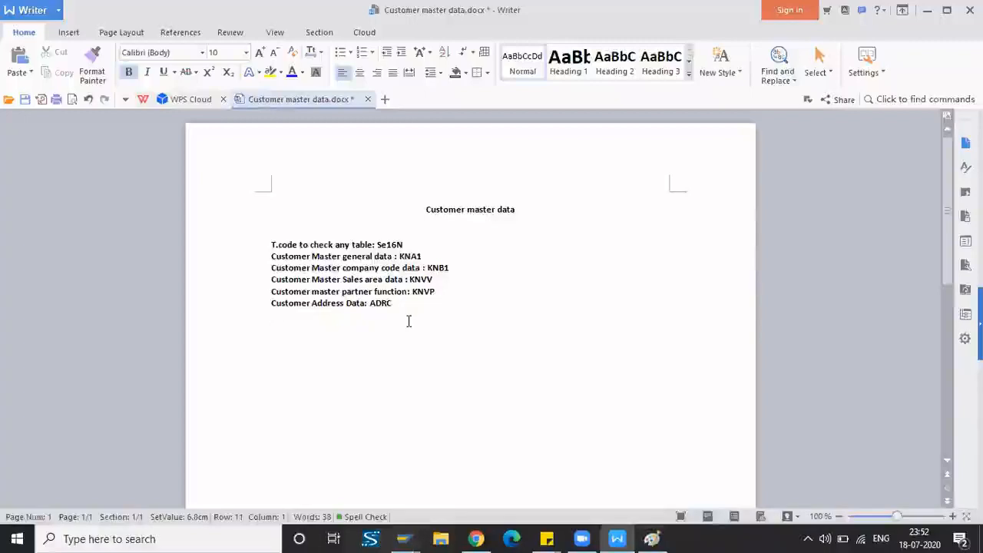
- Close the SAP session window showing the Create Customer-Material Info Record overview screen
{"action": "left_click", "coordinate": [401, 537]}
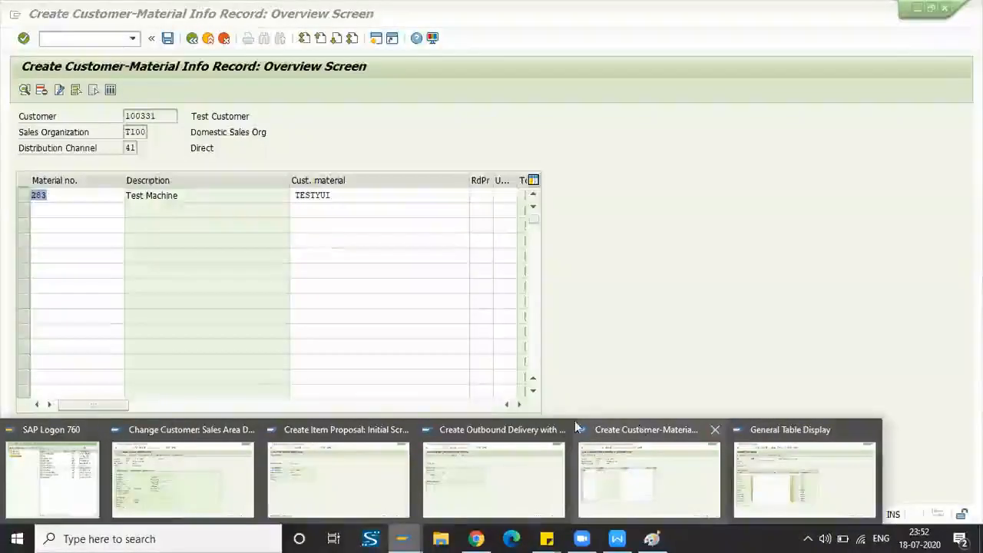
{"action": "left_click", "coordinate": [715, 429]}
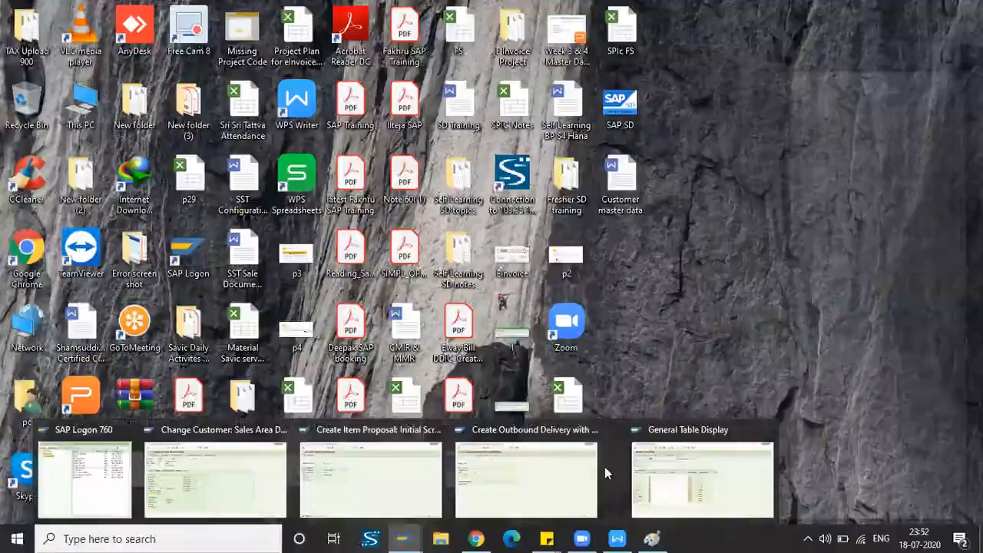